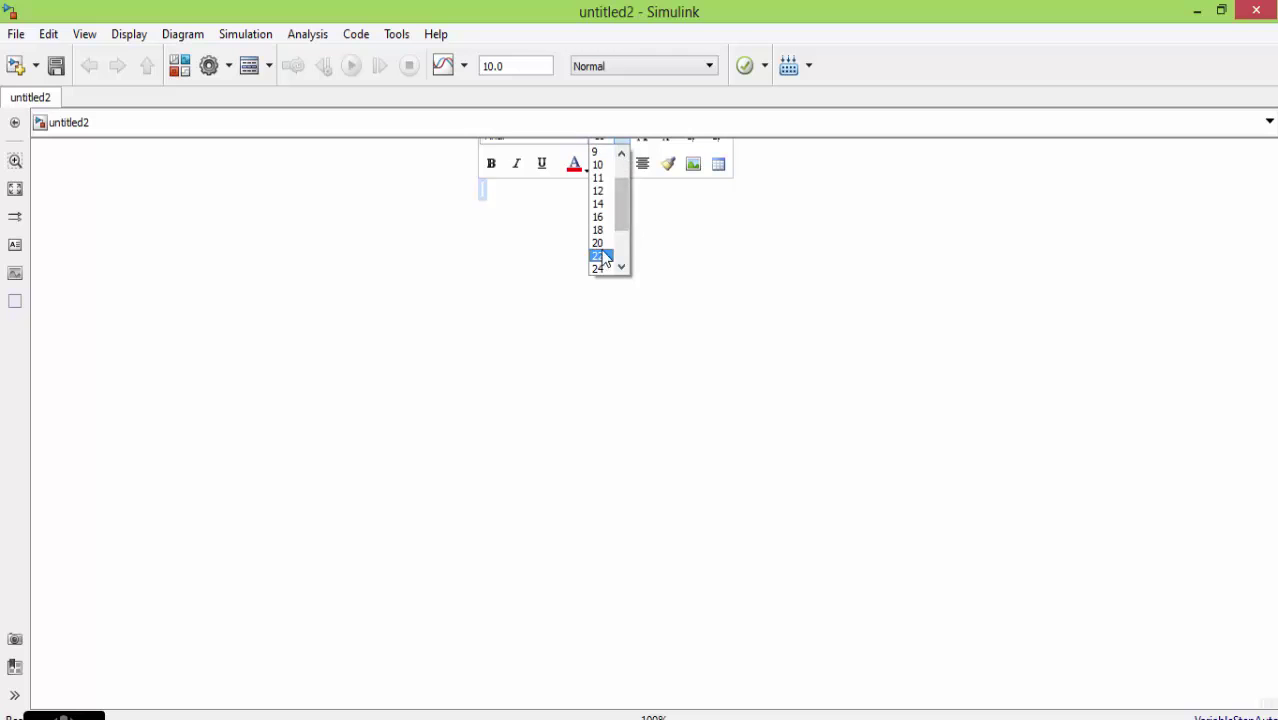
# Step: Write the title annotation "SINGLE PHASE TRANSFORMER" at font size 24 near the top of the empty model
pyautogui.click(606, 269)
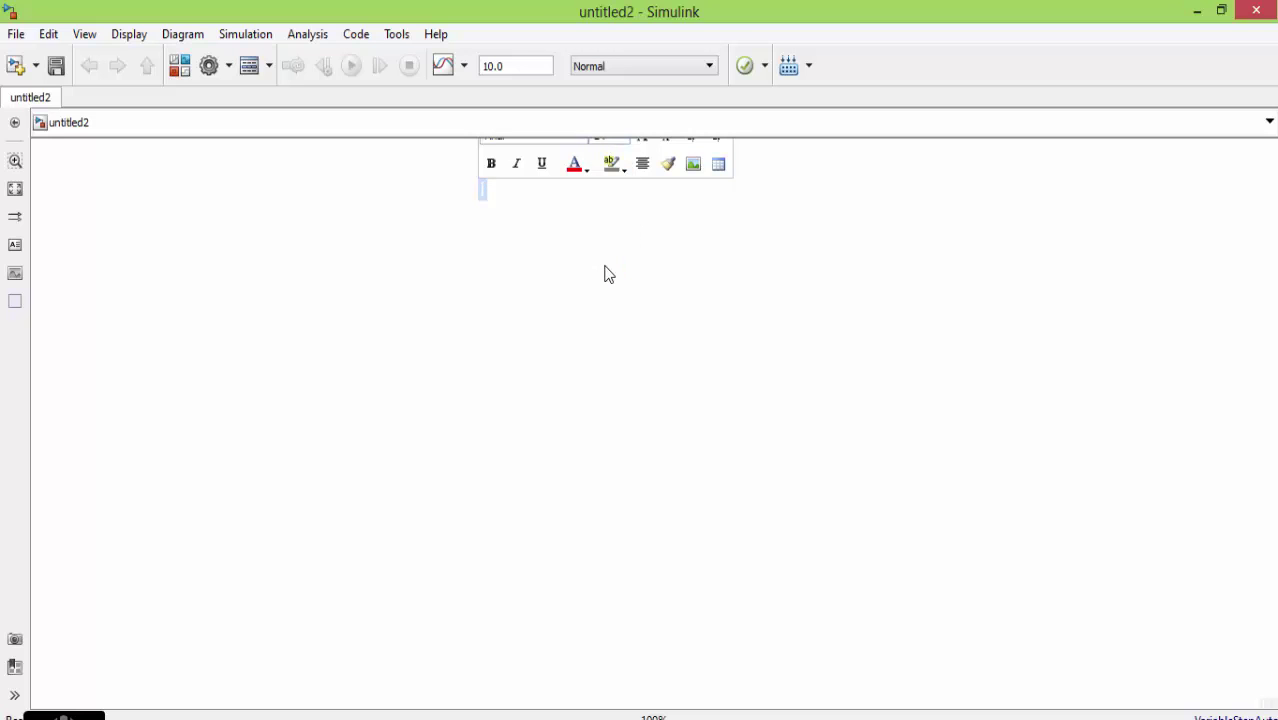
pyautogui.write('SINGLE ')
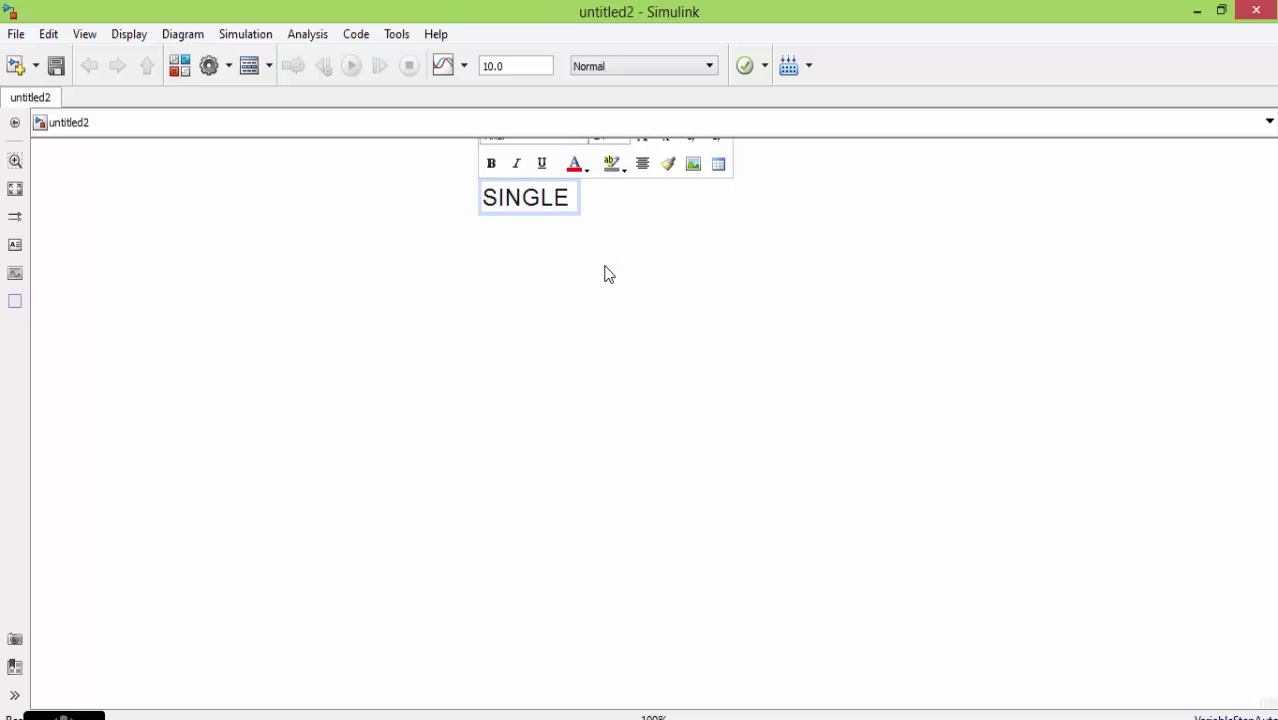
pyautogui.write('PHASE ')
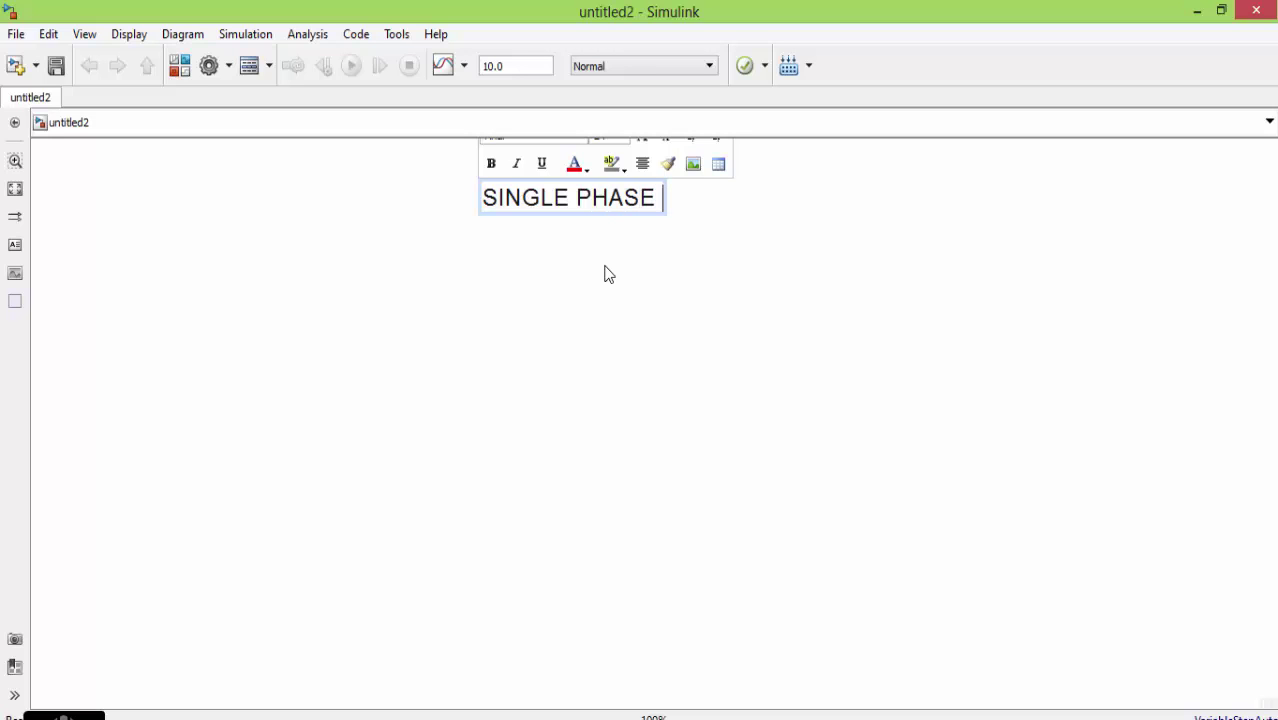
pyautogui.write('TRANS')
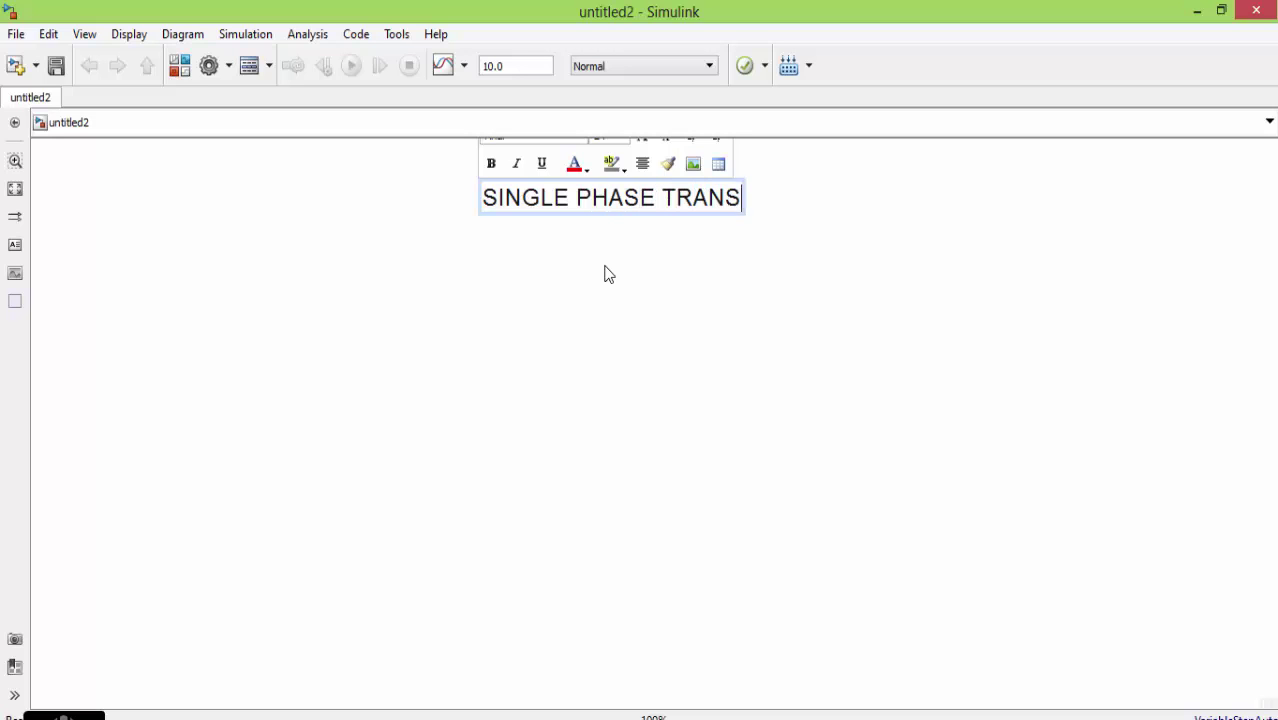
pyautogui.write('FORMER')
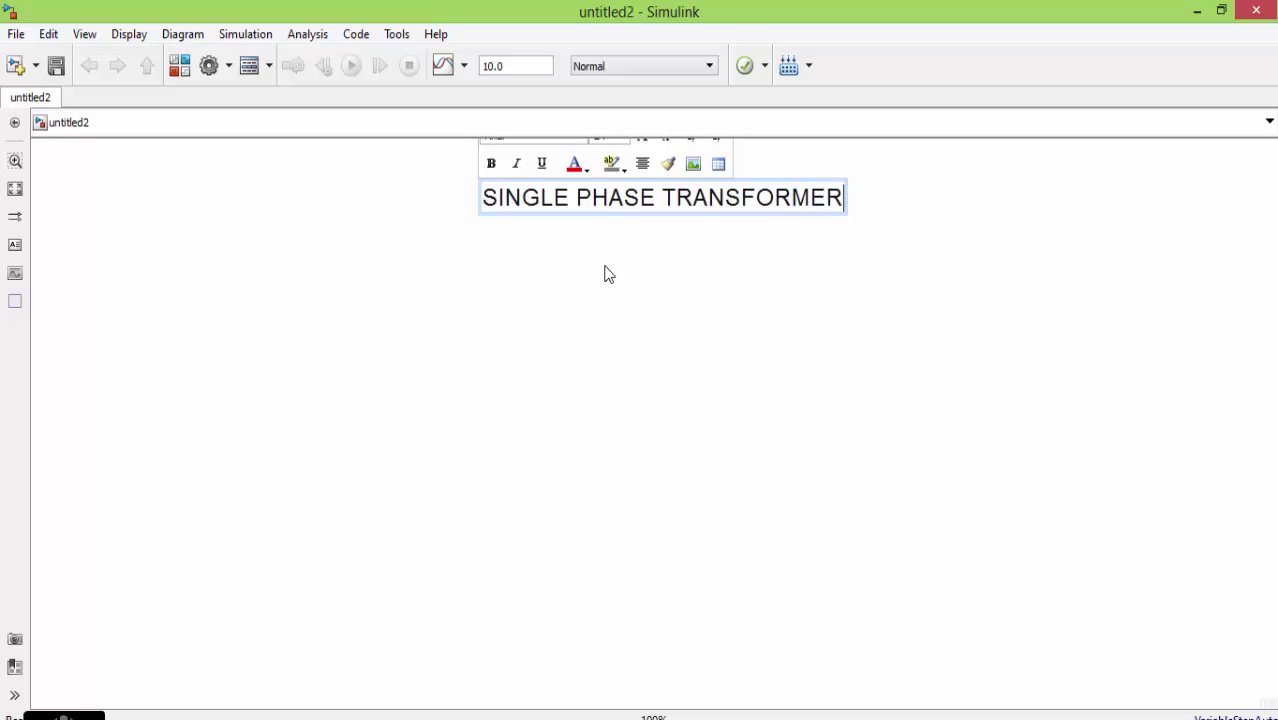
pyautogui.click(847, 303)
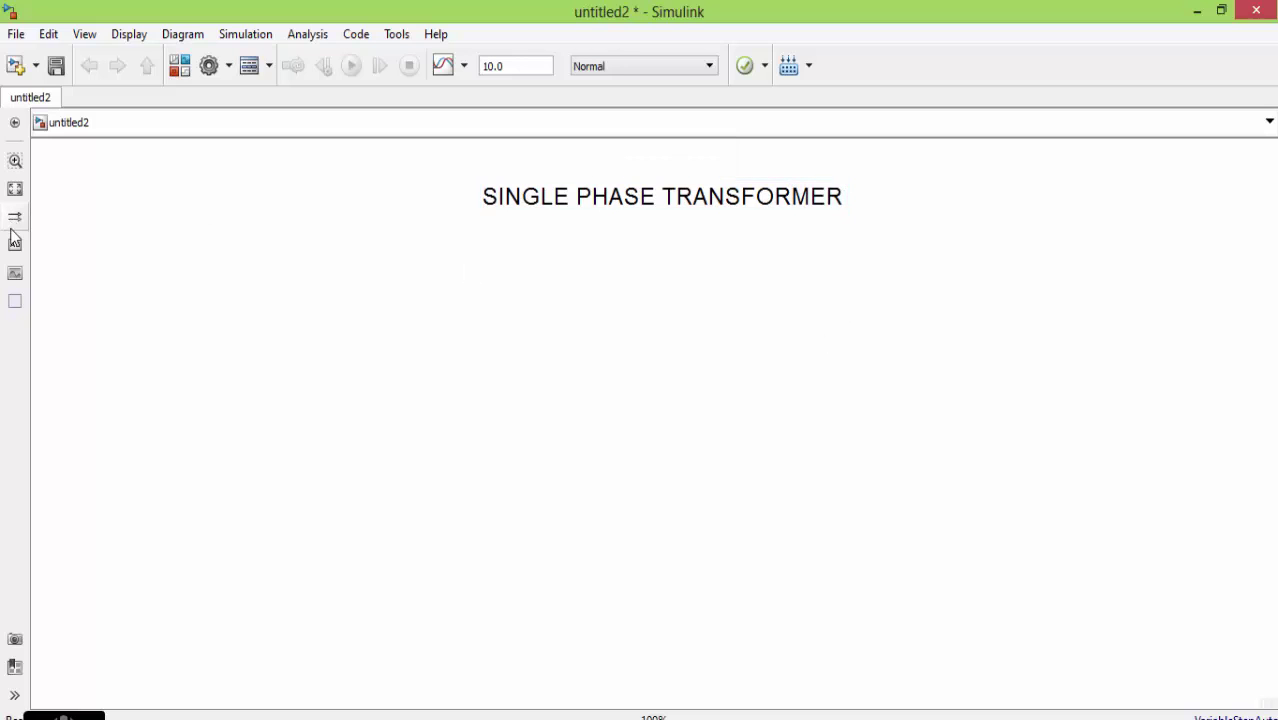
# Step: Add a size 20 annotation beside the title with three lines: "1.STEP UP", "2.STEP DOWN" and "3.ISOLATION"
pyautogui.click(996, 181)
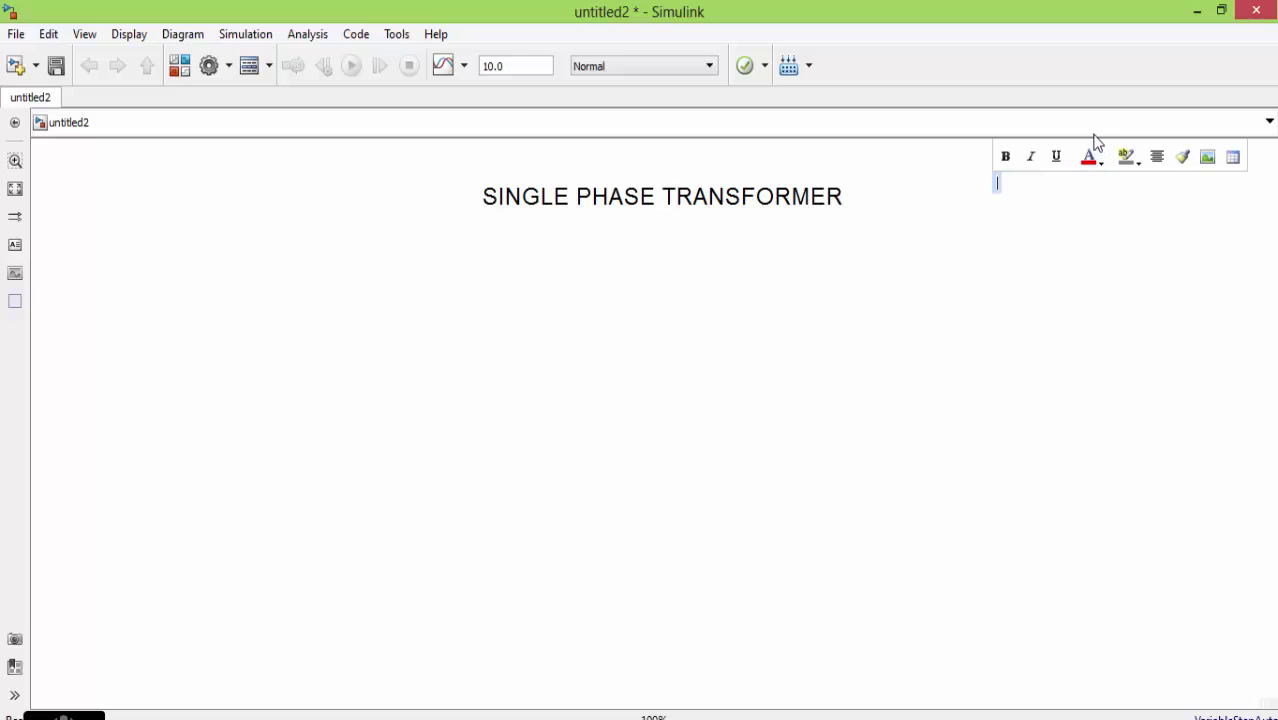
pyautogui.click(1003, 232)
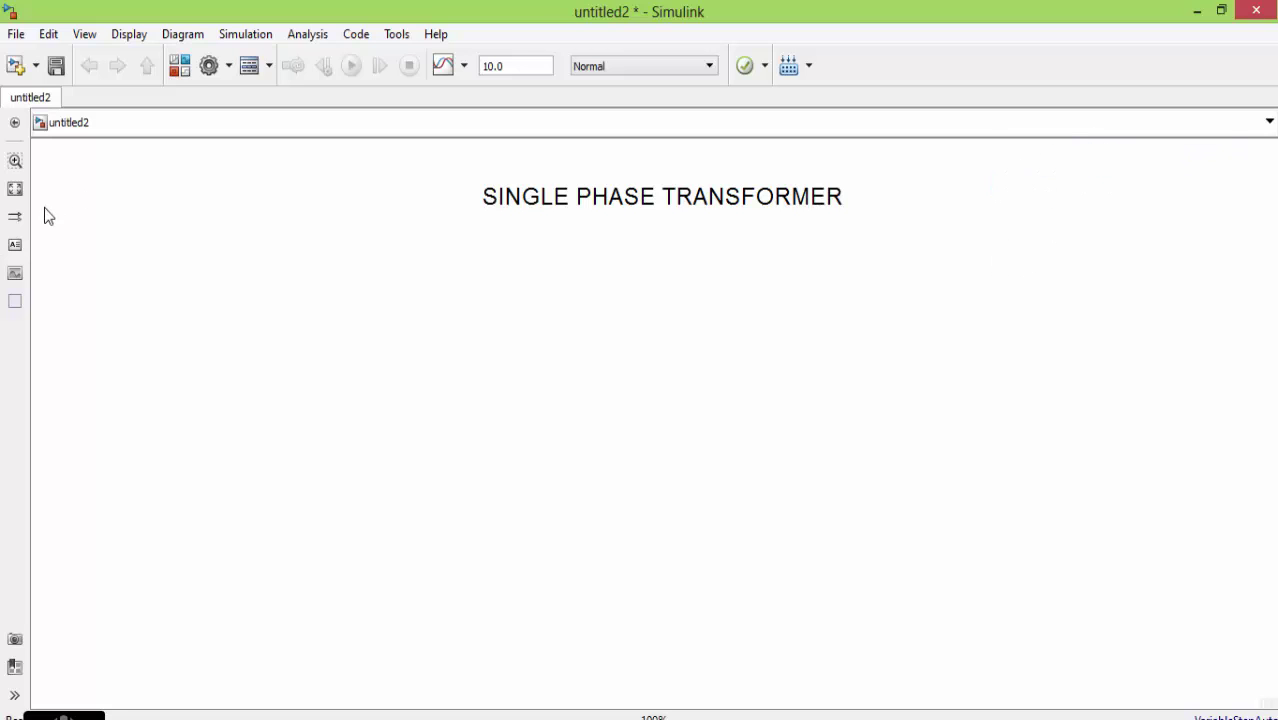
pyautogui.click(15, 245)
pyautogui.click(1036, 206)
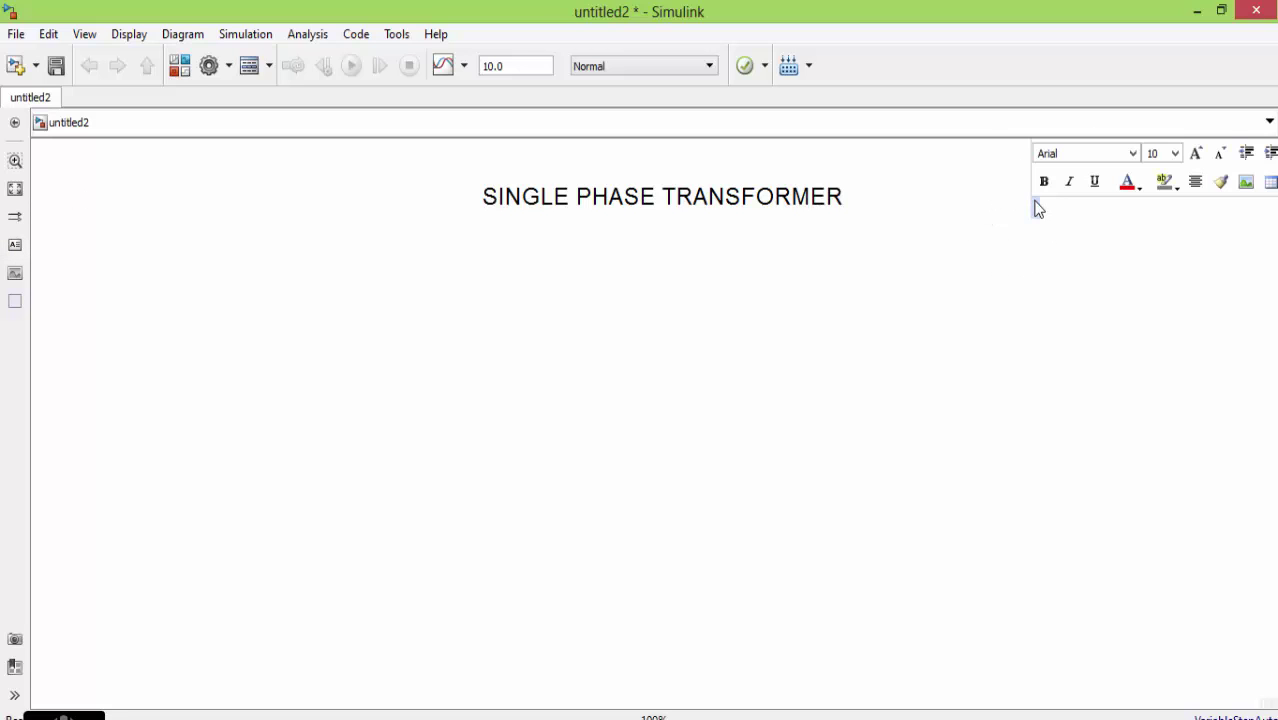
pyautogui.click(1174, 153)
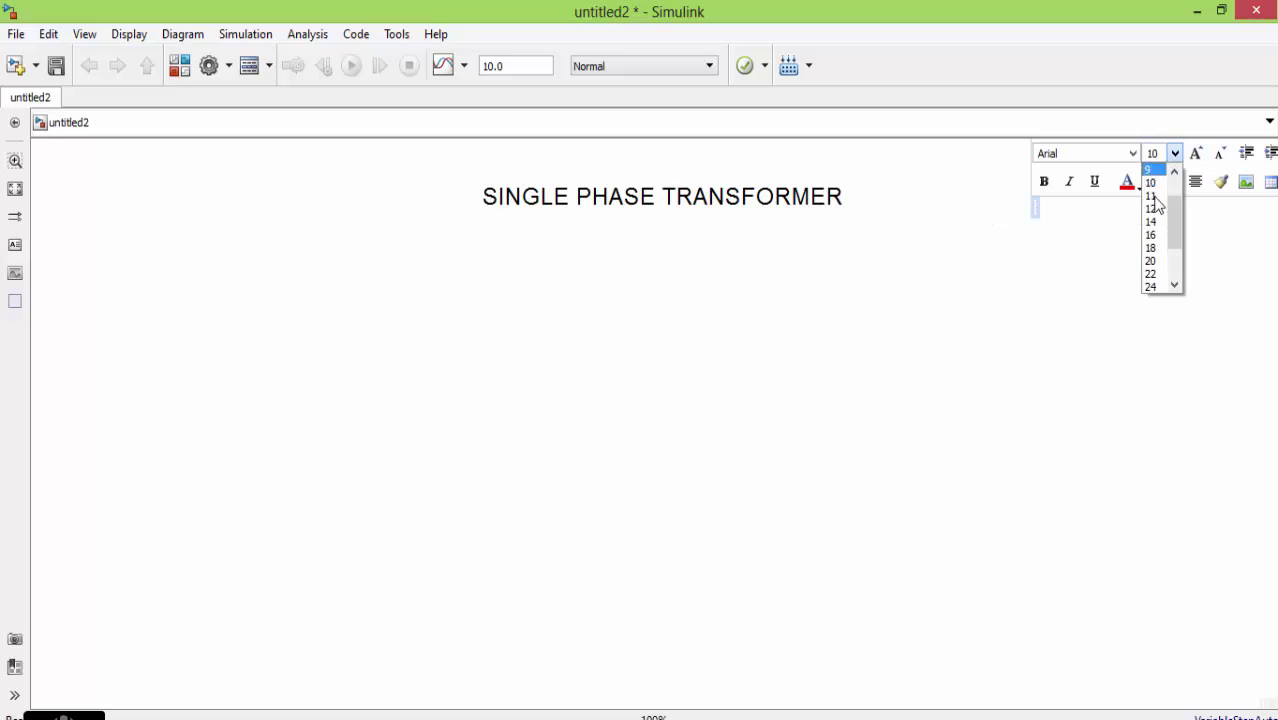
pyautogui.click(1153, 261)
pyautogui.write('1.')
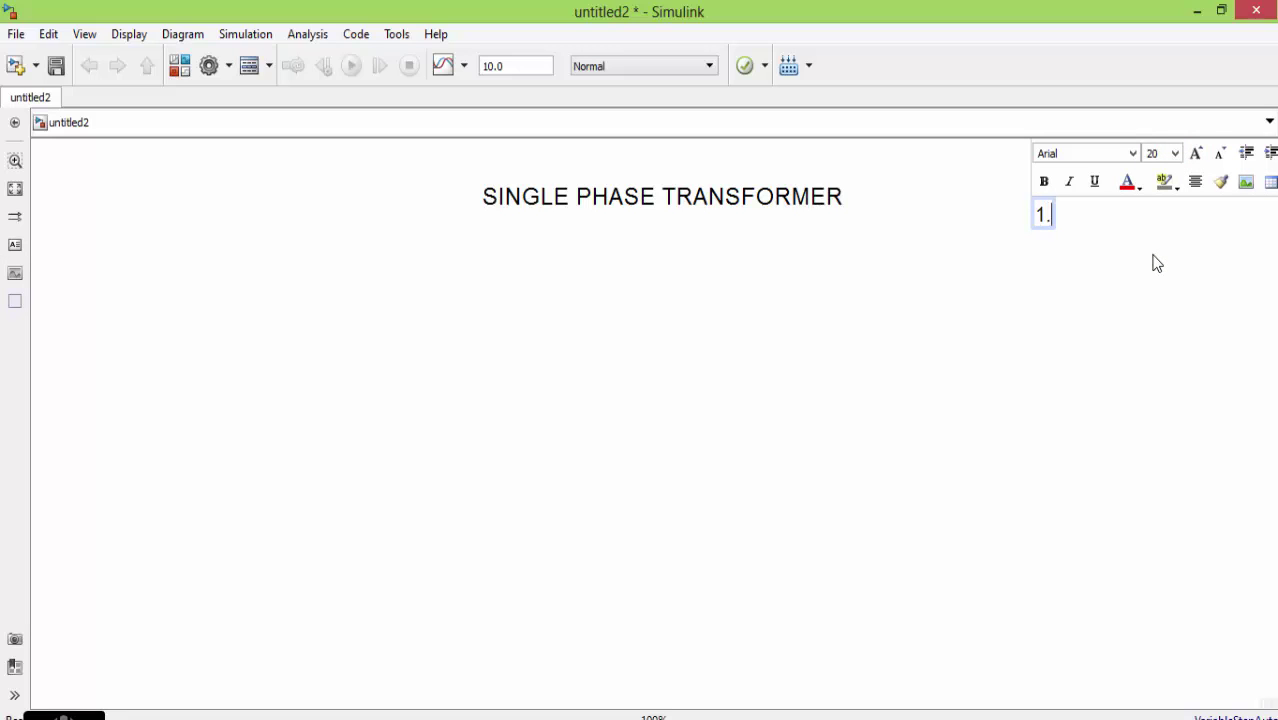
pyautogui.write('STEP')
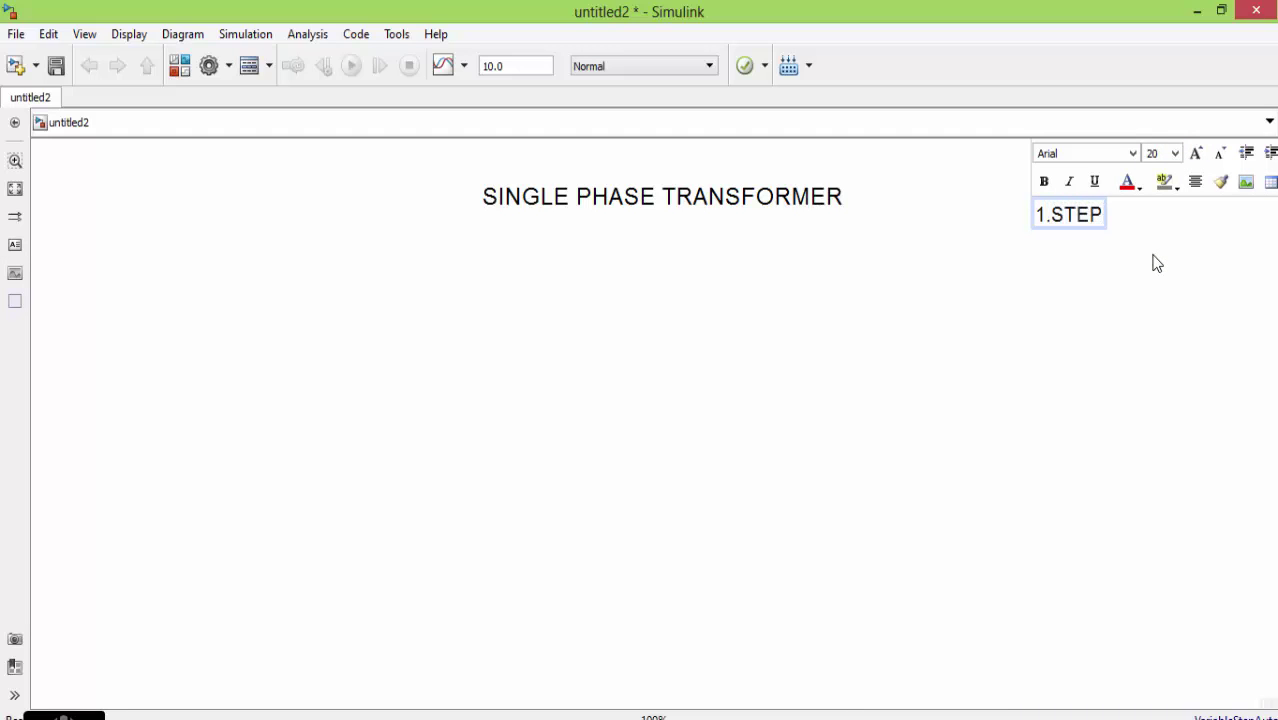
pyautogui.write(' UP')
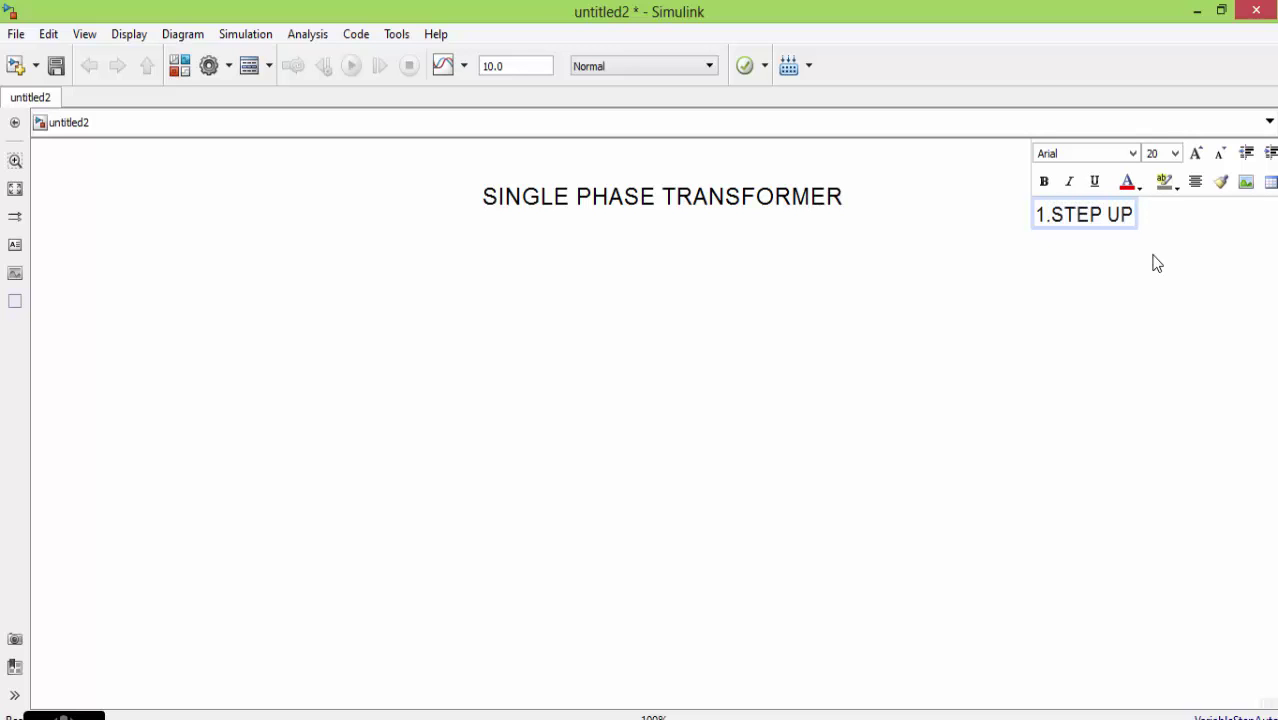
pyautogui.press('Return')
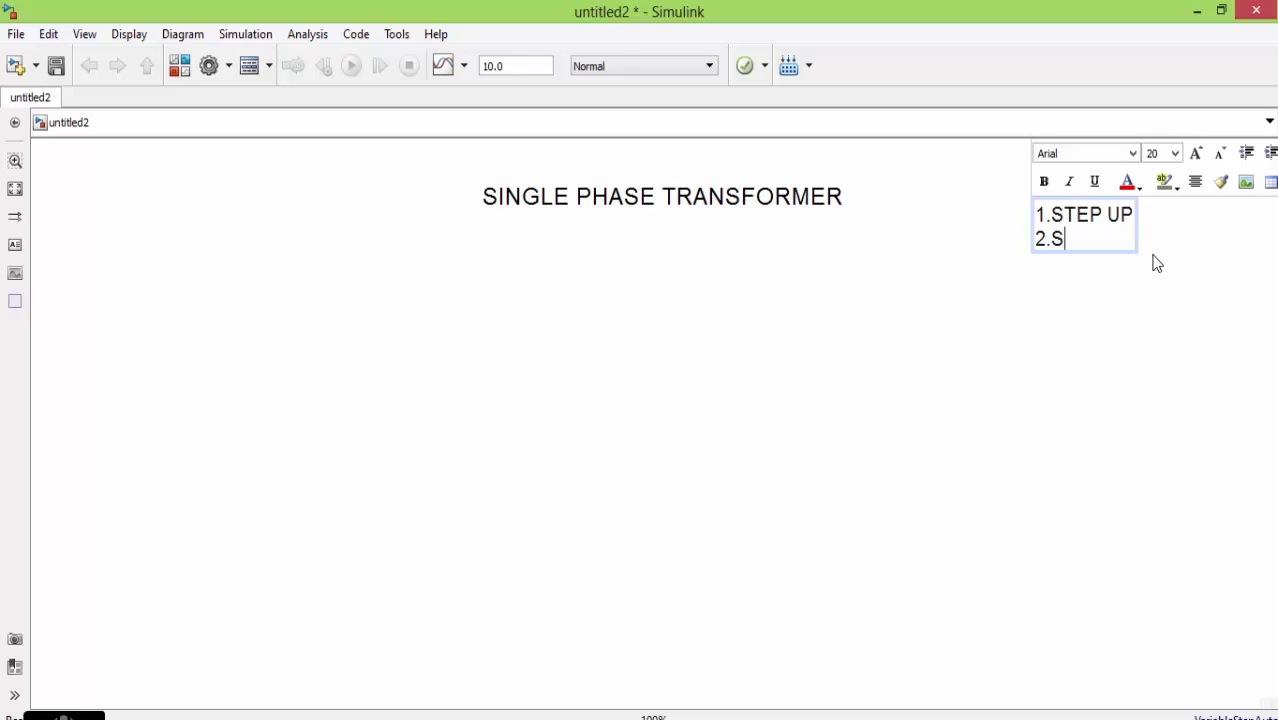
pyautogui.write('2.STEP DOWN')
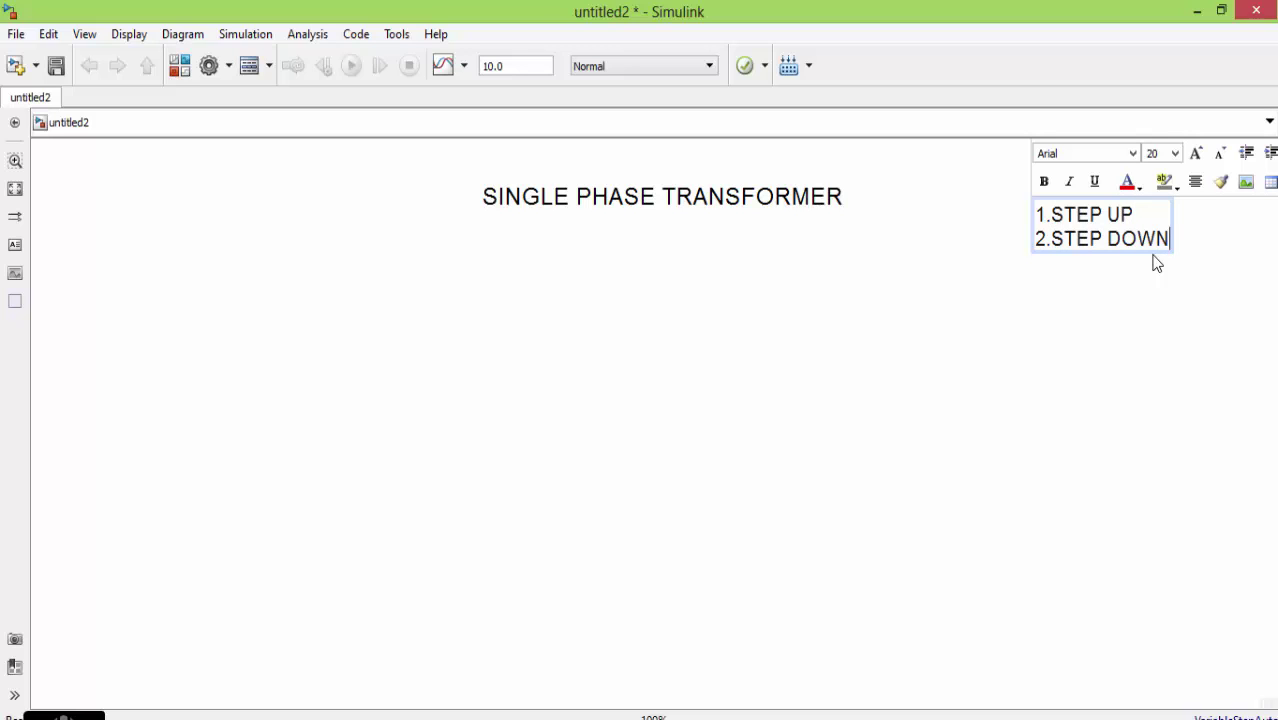
pyautogui.press('Return')
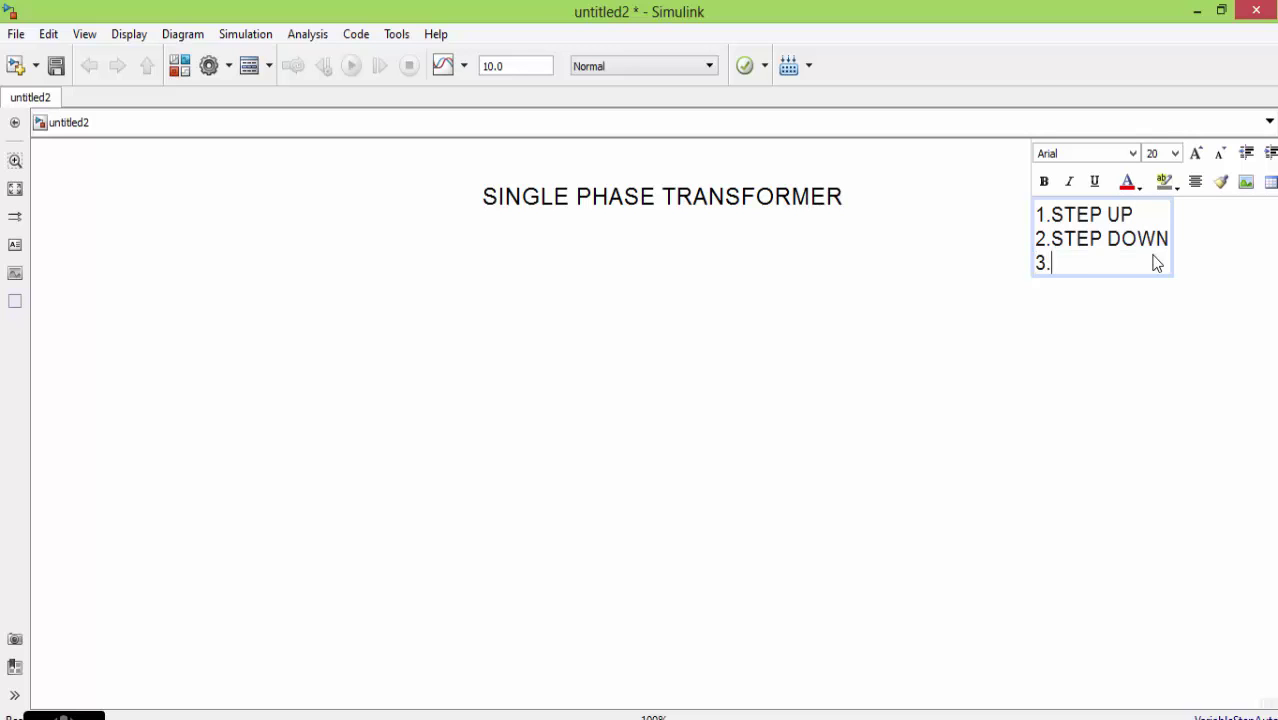
pyautogui.write('3.ISOLATION')
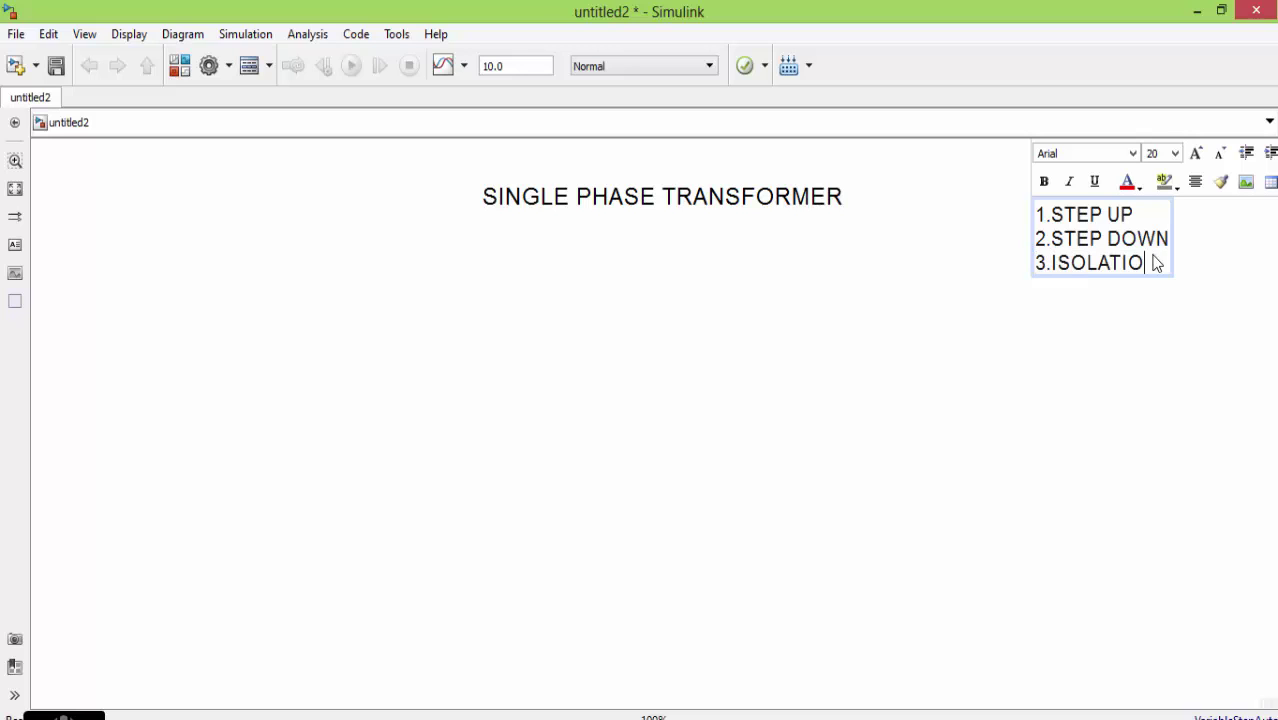
pyautogui.click(1060, 297)
pyautogui.click(1047, 229)
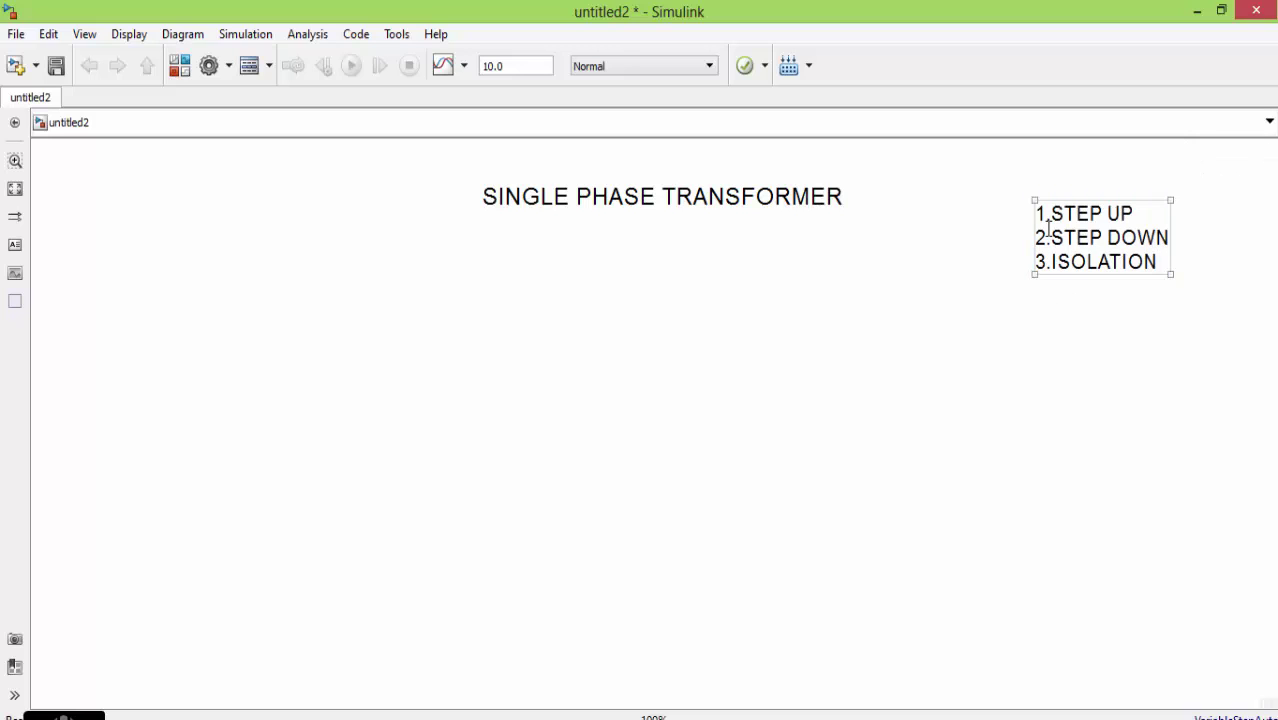
pyautogui.click(655, 253)
pyautogui.click(1062, 230)
pyautogui.click(1079, 293)
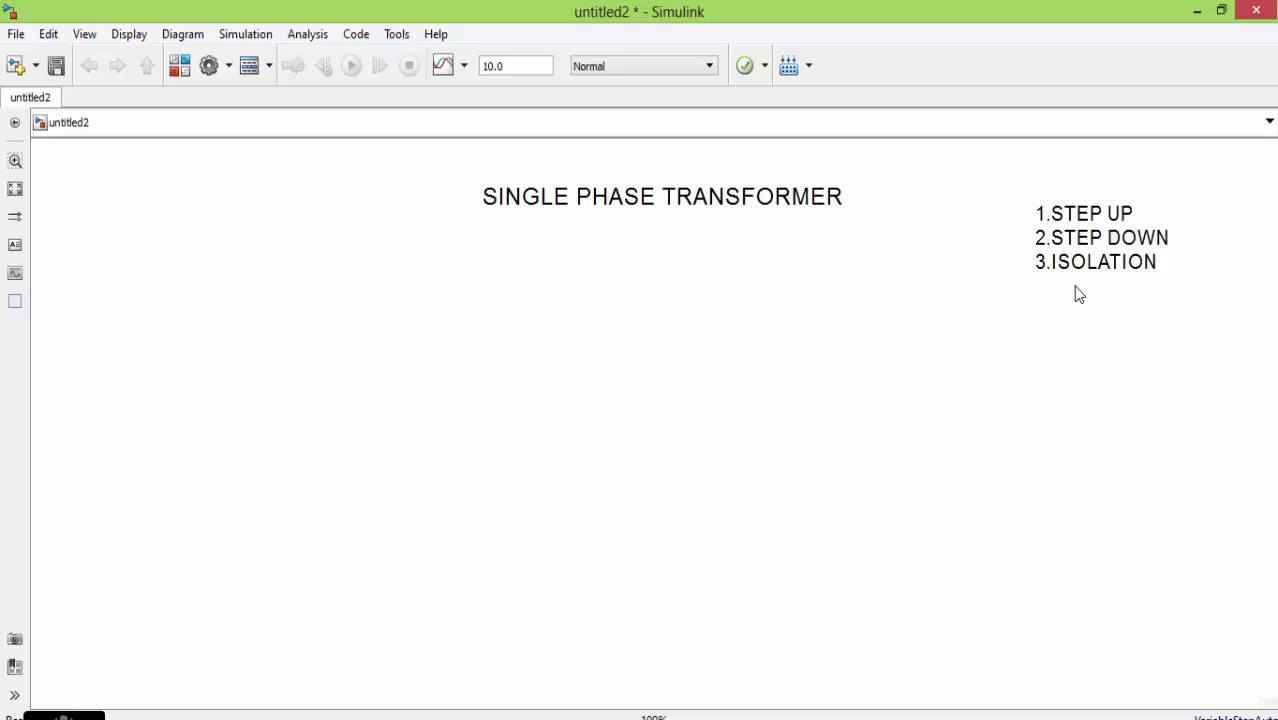
pyautogui.click(1100, 199)
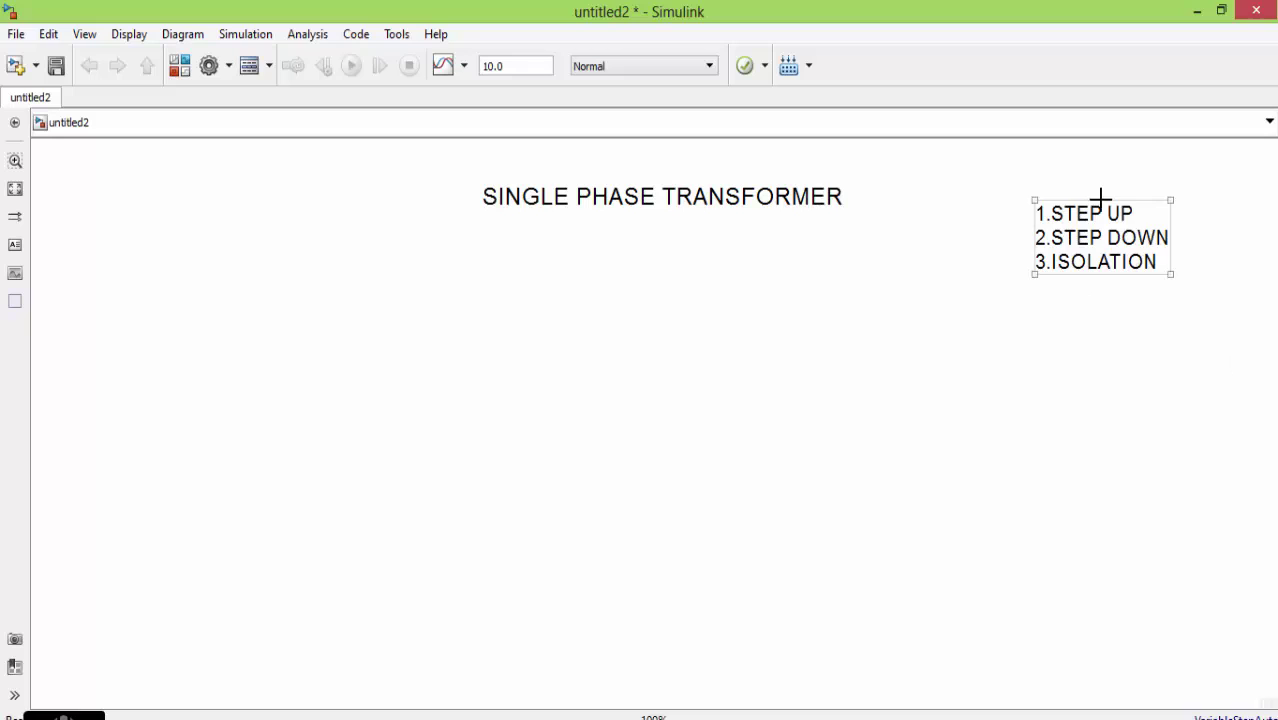
pyautogui.click(1119, 293)
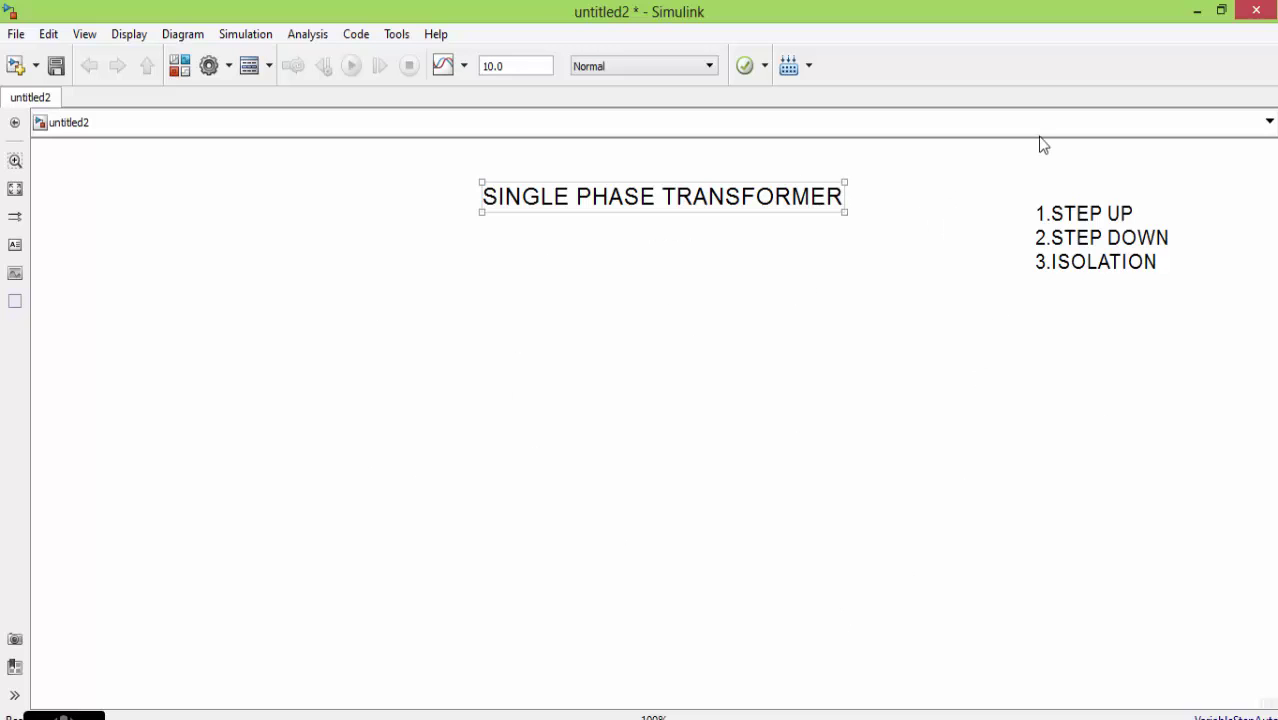
pyautogui.click(767, 178)
pyautogui.click(156, 123)
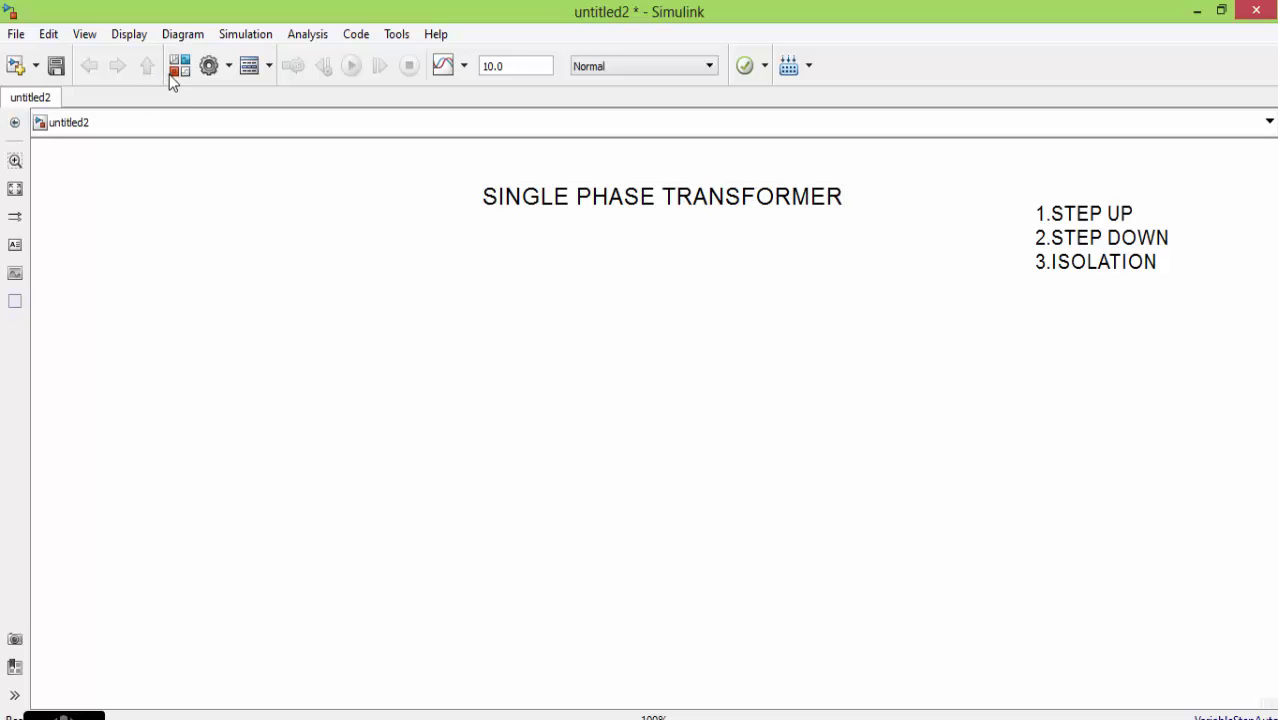
# Step: Open the Simulink Library Browser and show the contents of the Simscape library
pyautogui.click(182, 70)
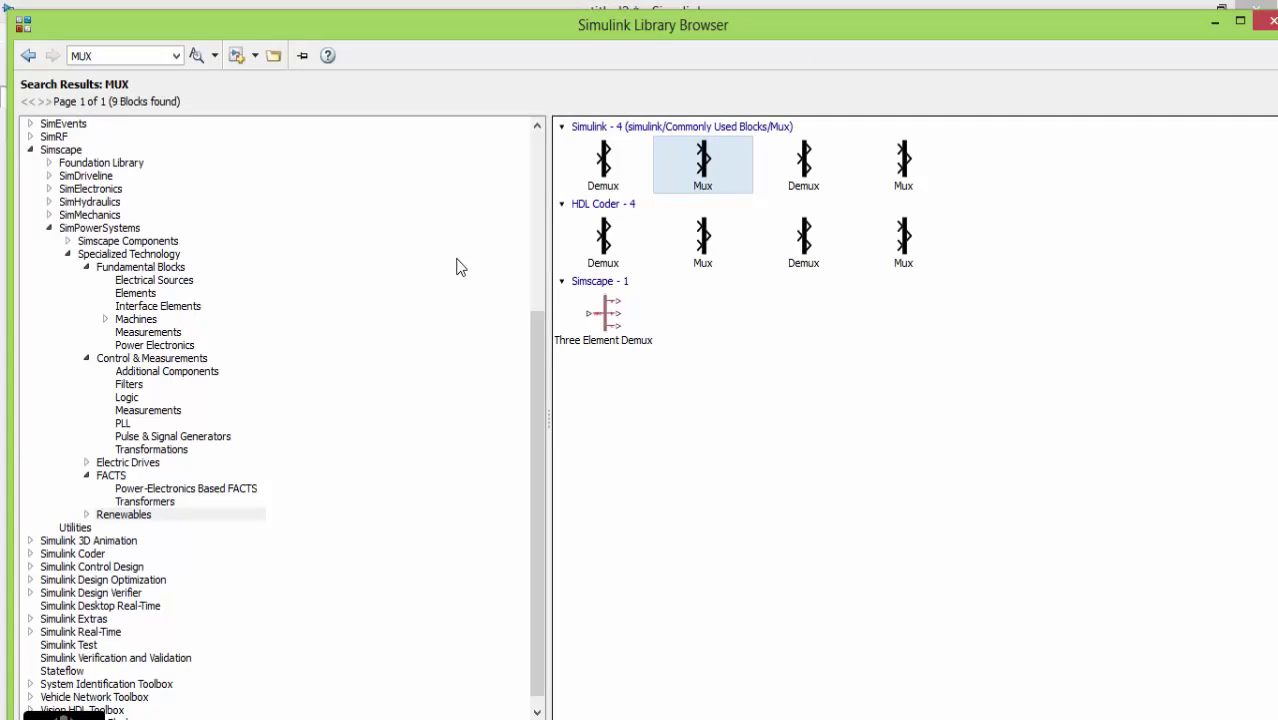
pyautogui.click(29, 149)
pyautogui.click(52, 125)
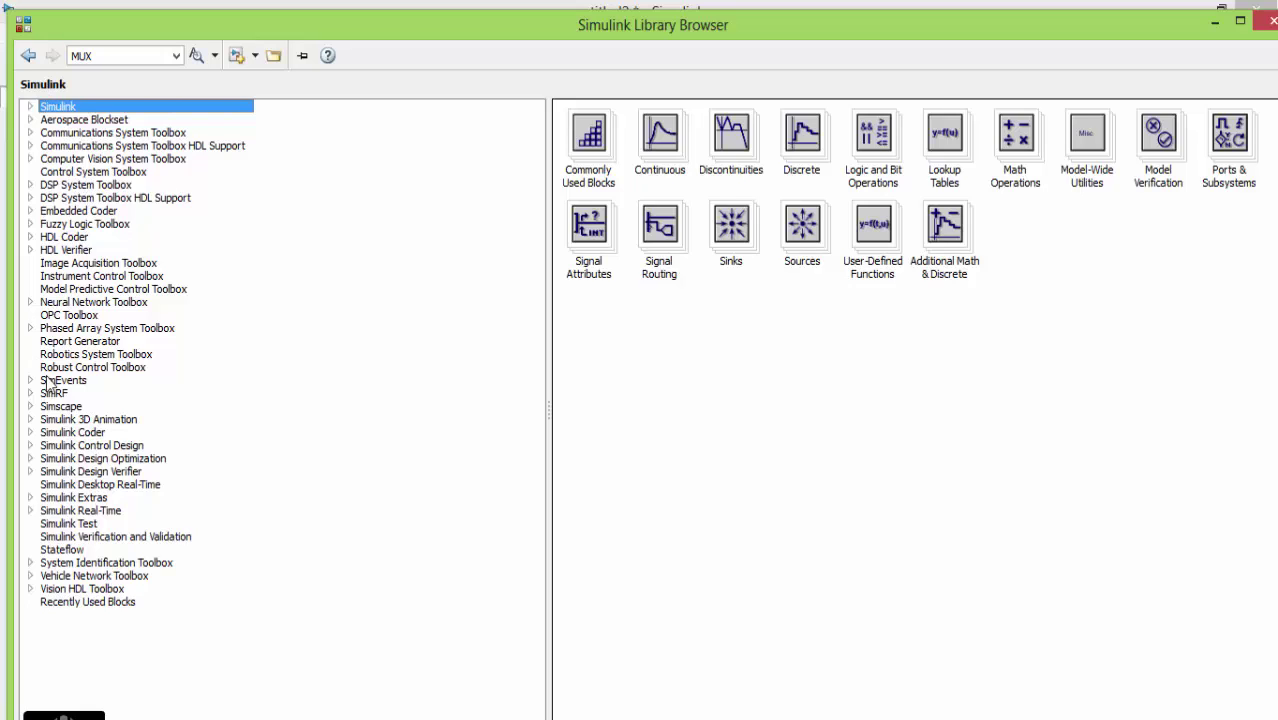
pyautogui.click(55, 381)
pyautogui.click(50, 395)
pyautogui.click(60, 407)
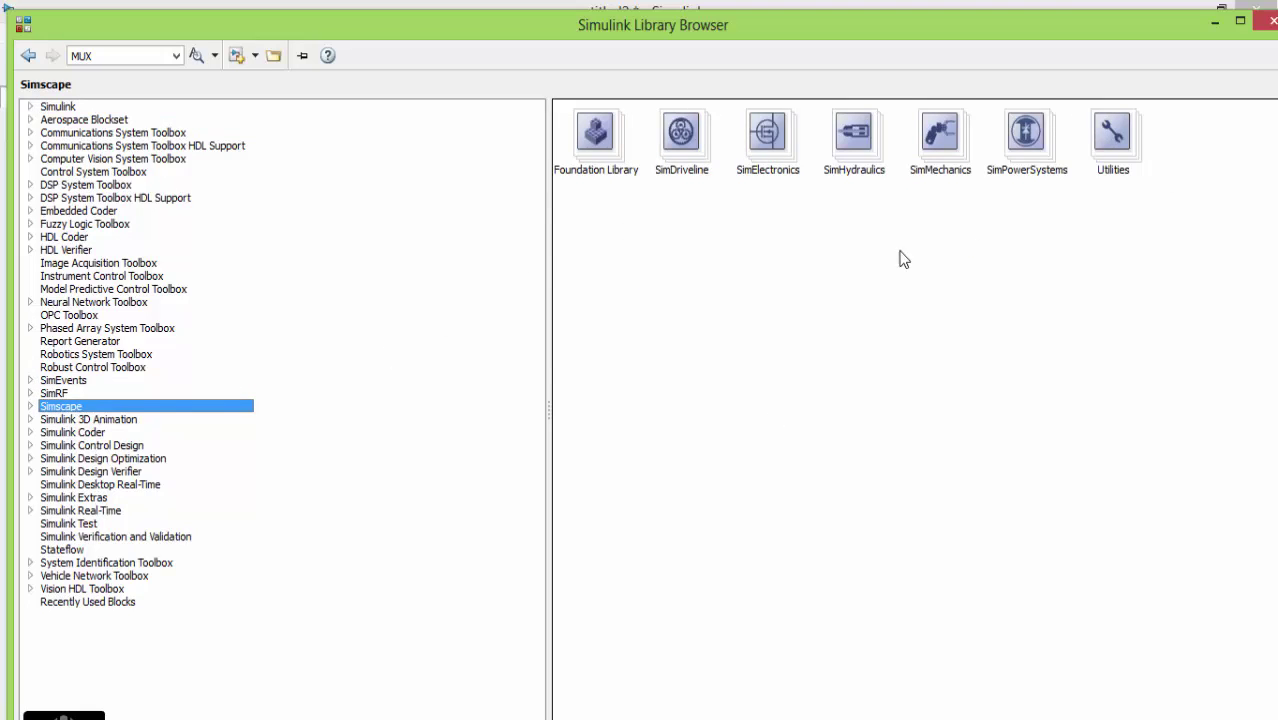
# Step: Add the powergui block from SimPowerSystems, Specialized Technology, Fundamental Blocks to the model untitled2
pyautogui.doubleClick(1026, 132)
pyautogui.doubleClick(756, 165)
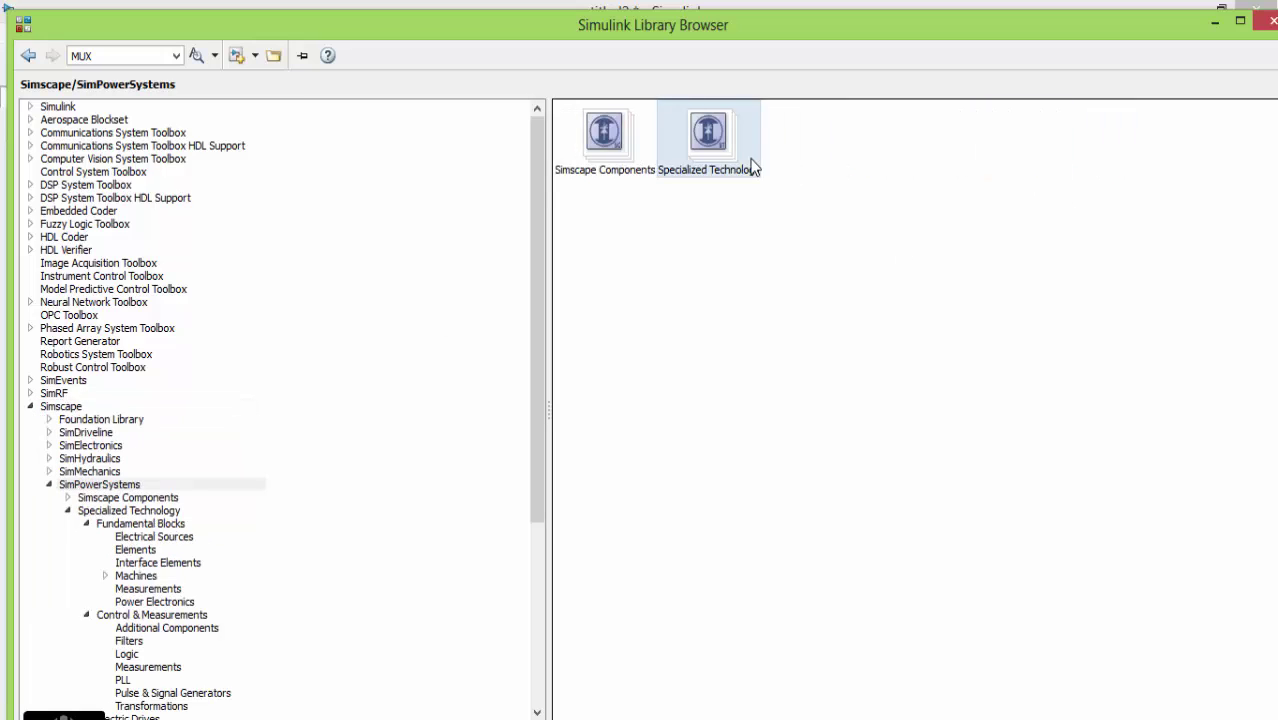
pyautogui.doubleClick(930, 152)
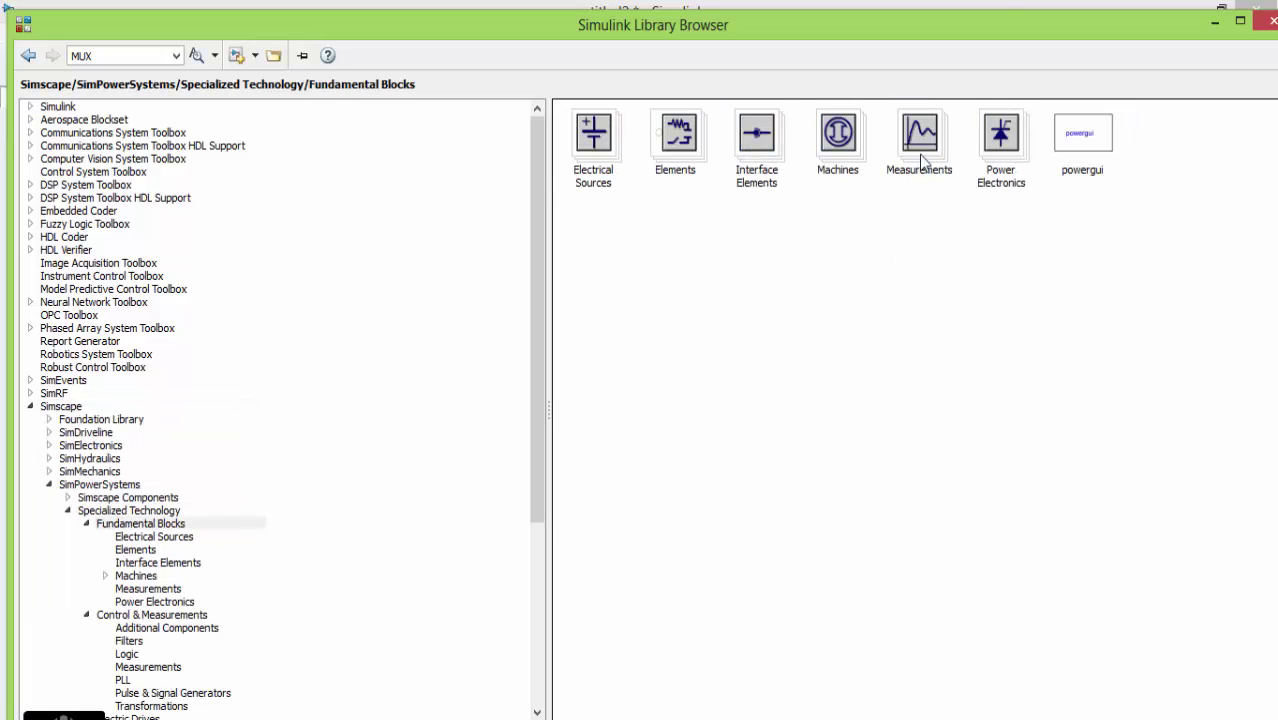
pyautogui.click(1110, 152)
pyautogui.rightClick(1111, 157)
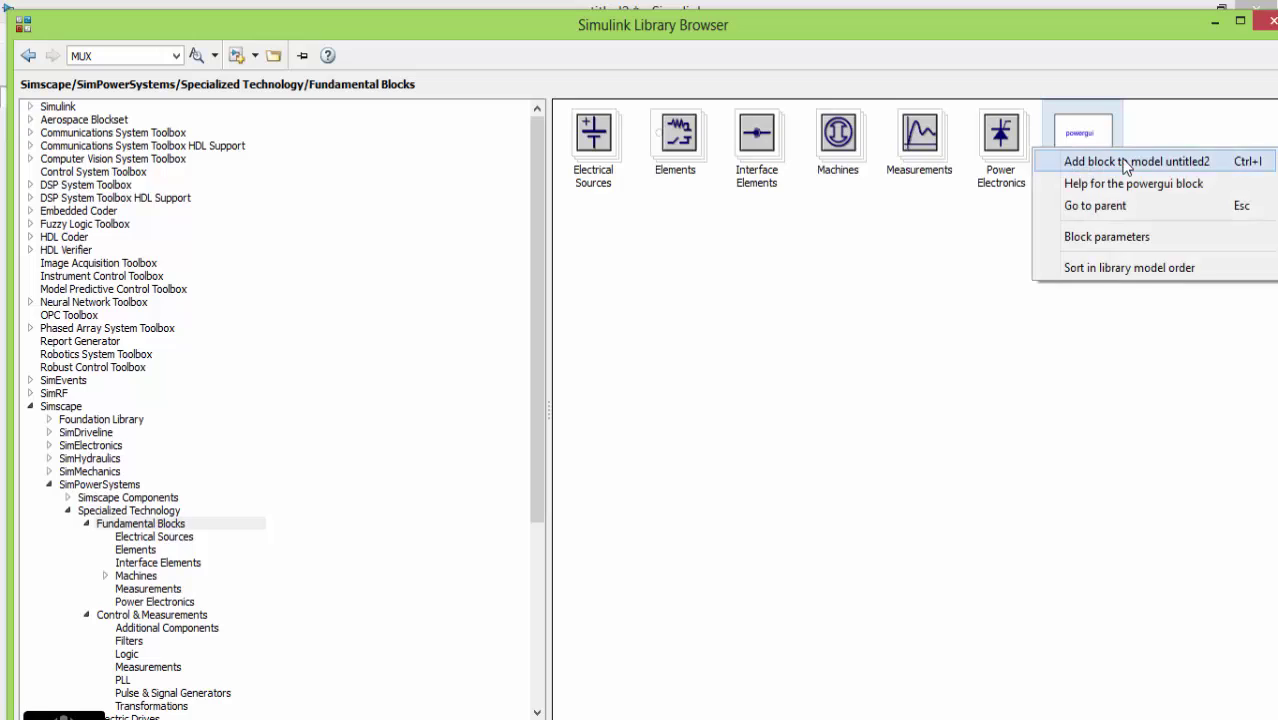
pyautogui.click(1120, 160)
# Step: Add an AC Voltage Source block from the Electrical Sources library to the model untitled2
pyautogui.doubleClick(613, 152)
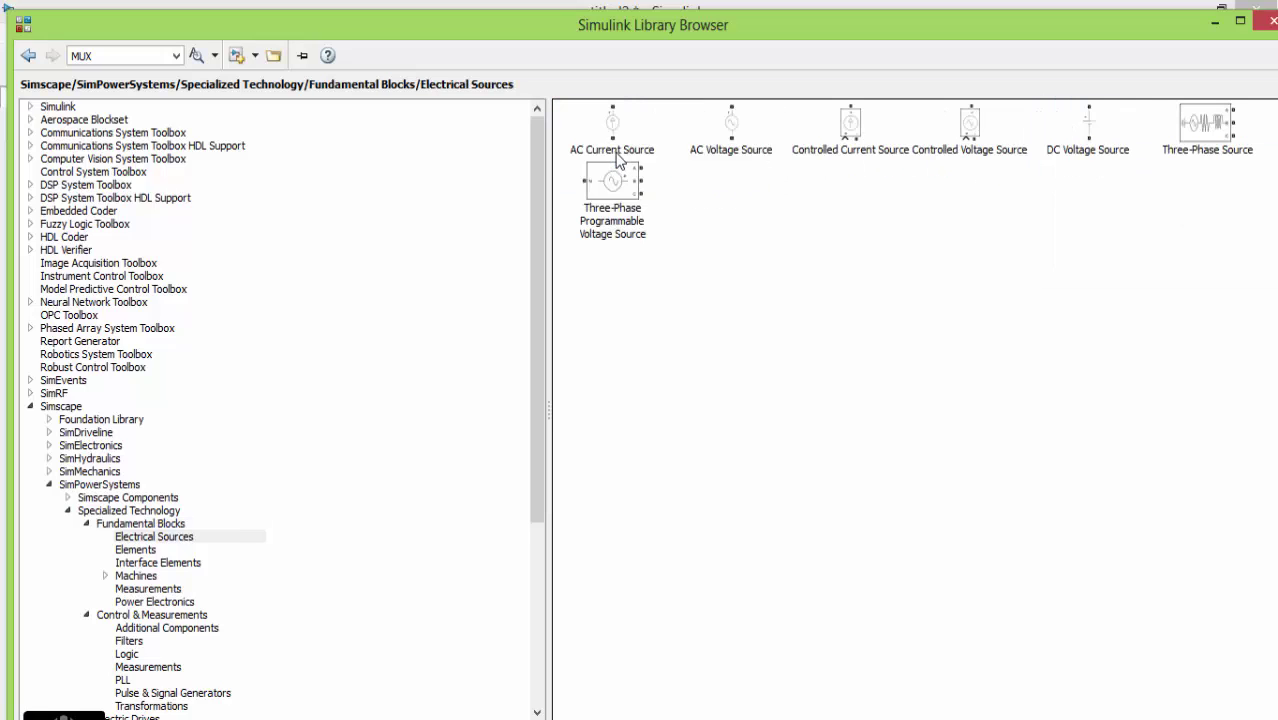
pyautogui.click(724, 163)
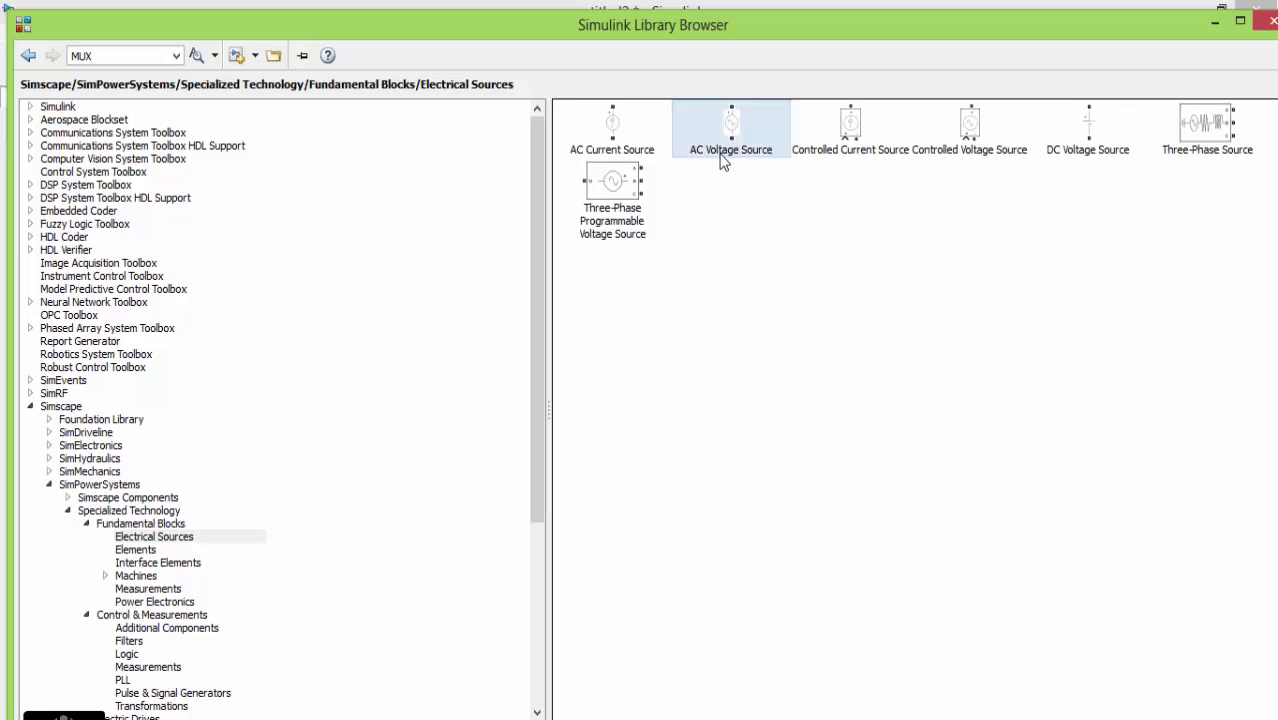
pyautogui.rightClick(727, 155)
pyautogui.click(755, 177)
# Step: Add a Linear Transformer block from the Elements library under Fundamental Blocks to the model untitled2
pyautogui.click(28, 57)
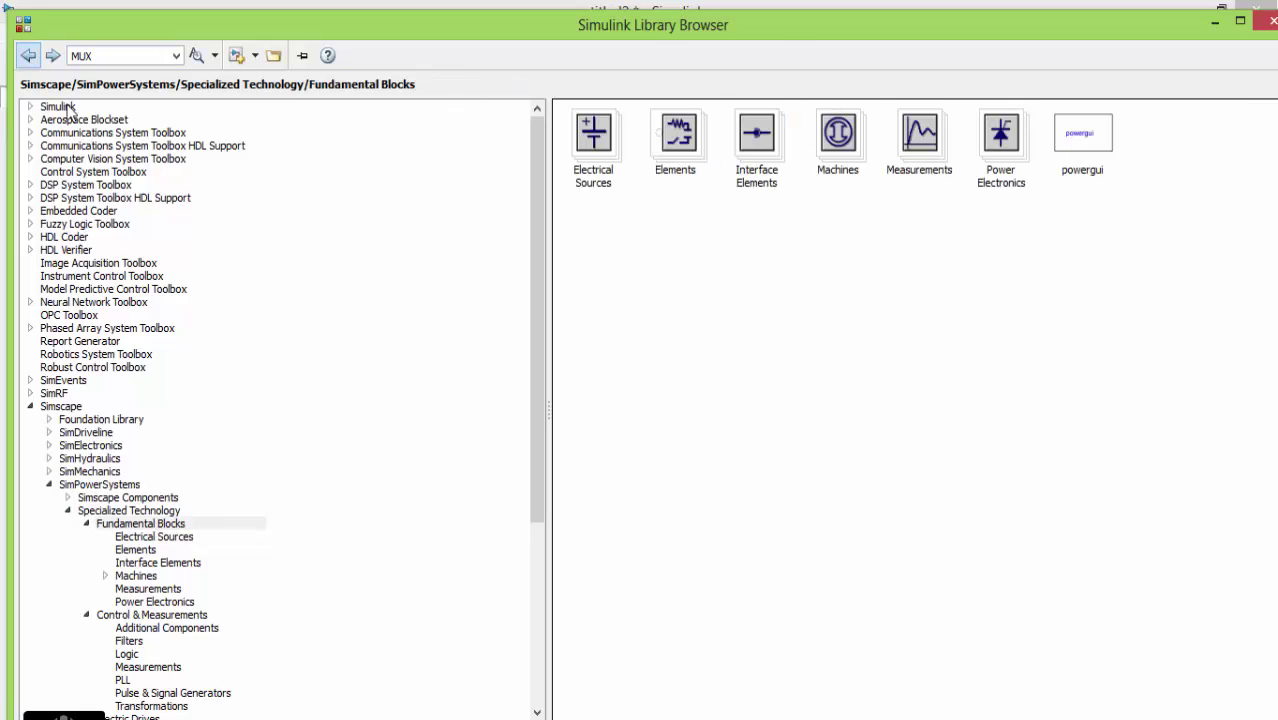
pyautogui.doubleClick(674, 160)
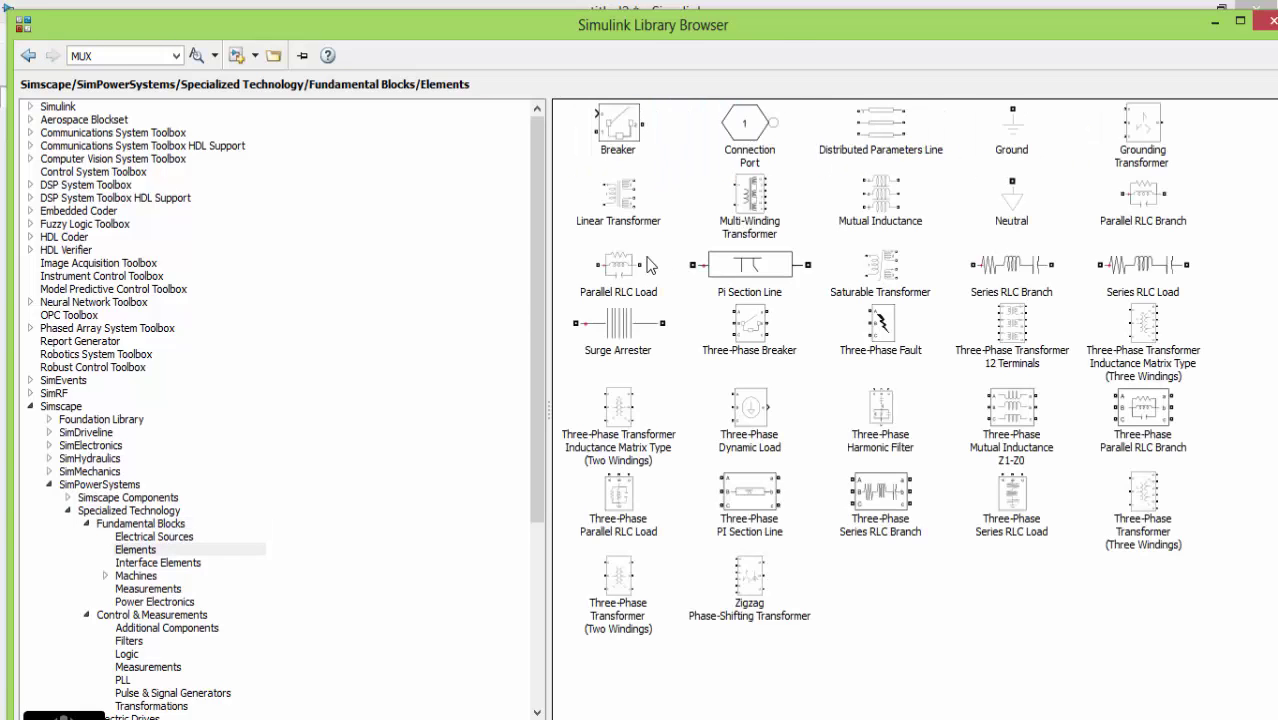
pyautogui.click(25, 58)
pyautogui.doubleClick(676, 170)
pyautogui.click(621, 226)
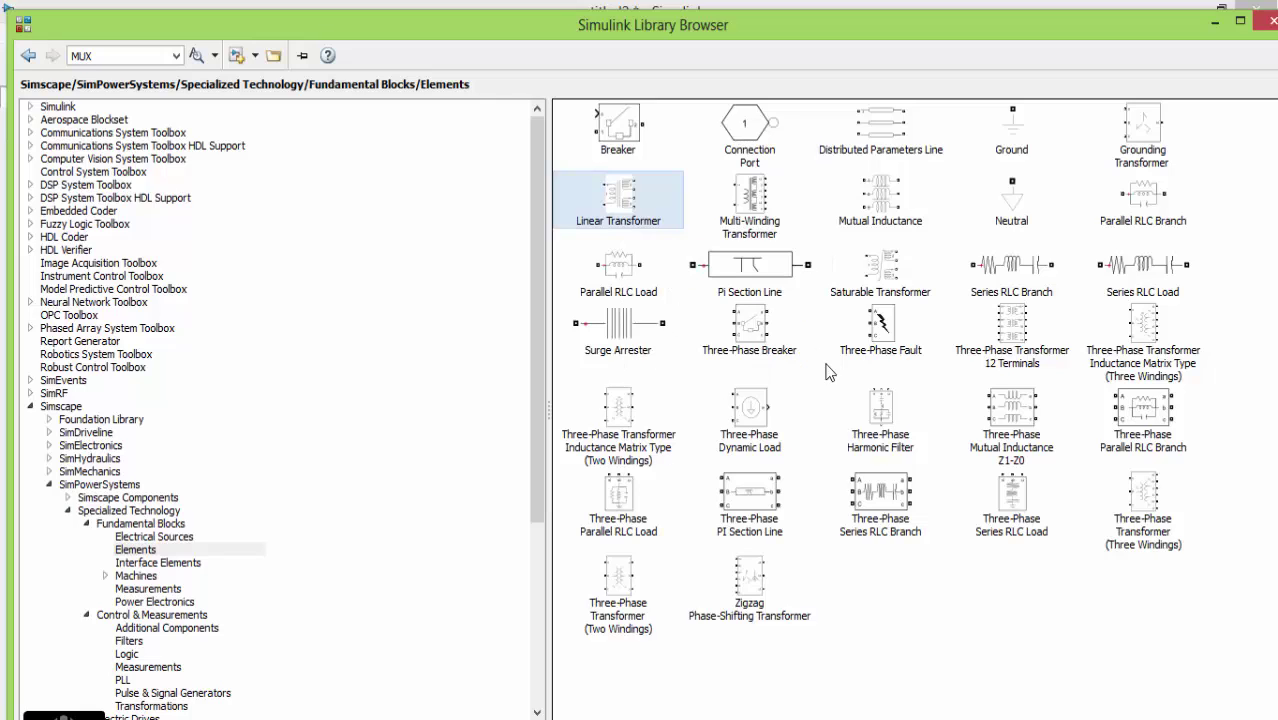
pyautogui.rightClick(624, 203)
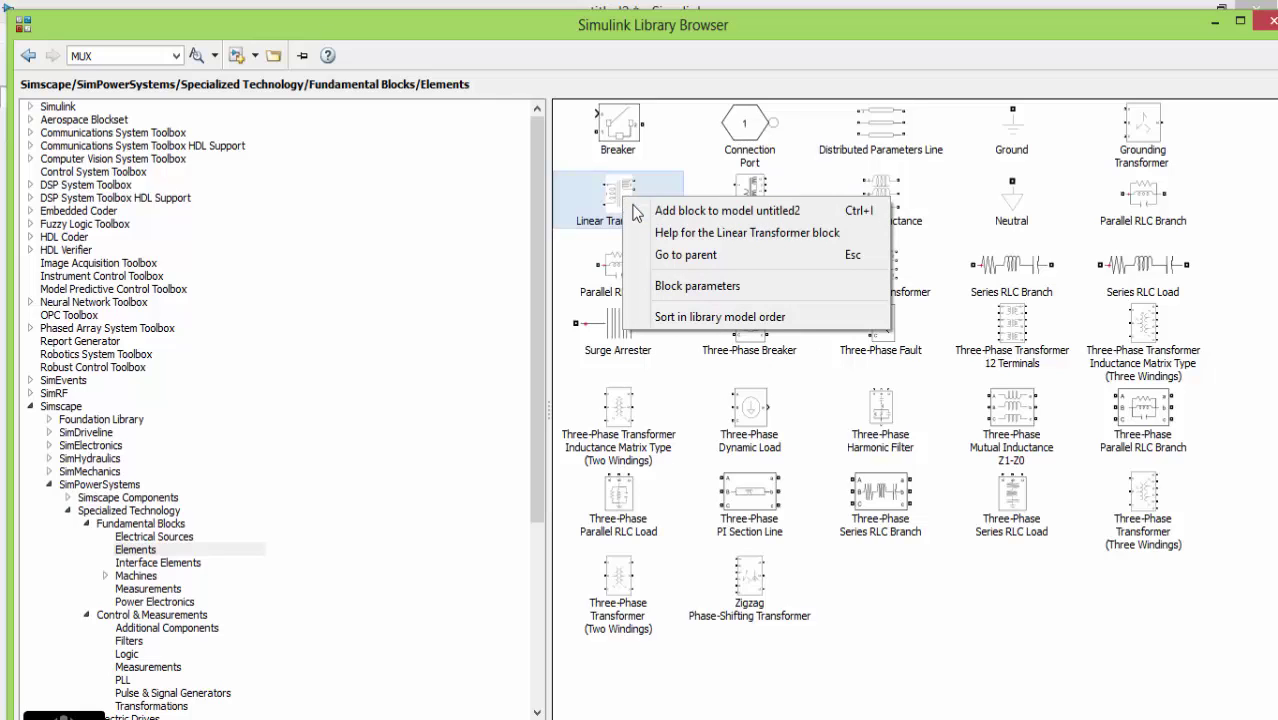
pyautogui.click(636, 211)
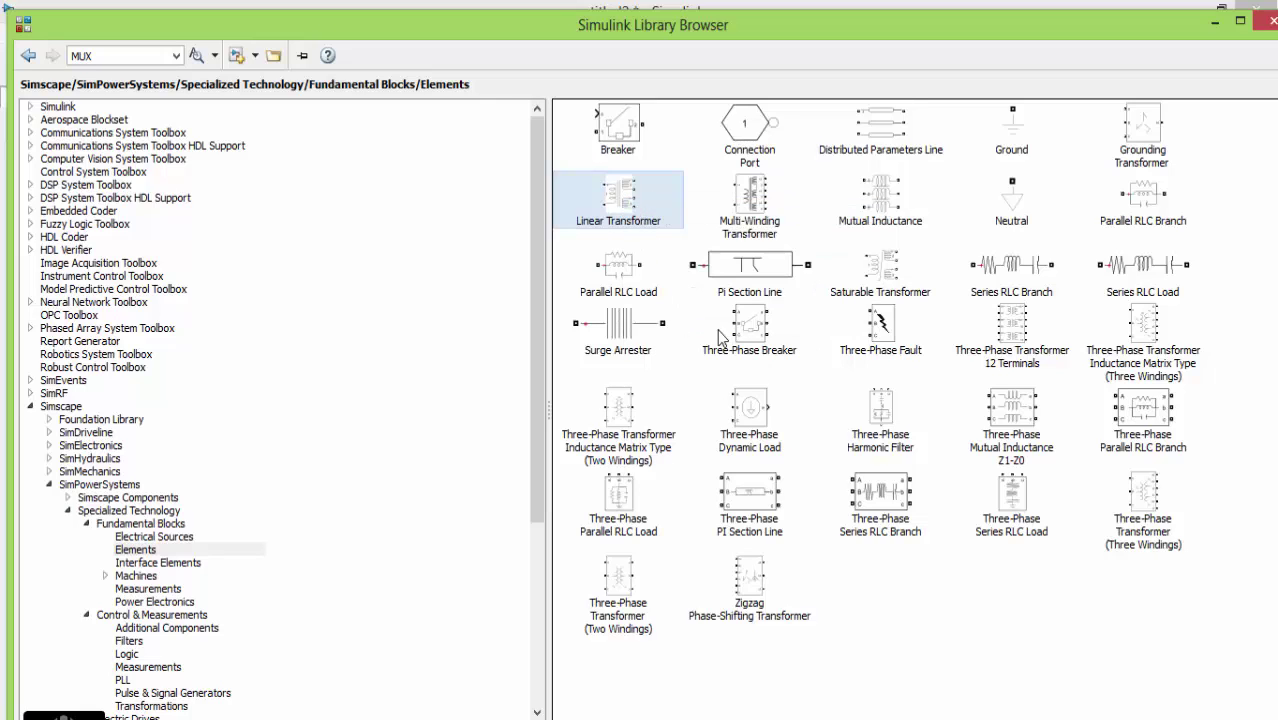
# Step: Add a Ground block and a Series RLC Branch block from the Elements library to the model untitled2
pyautogui.rightClick(1004, 130)
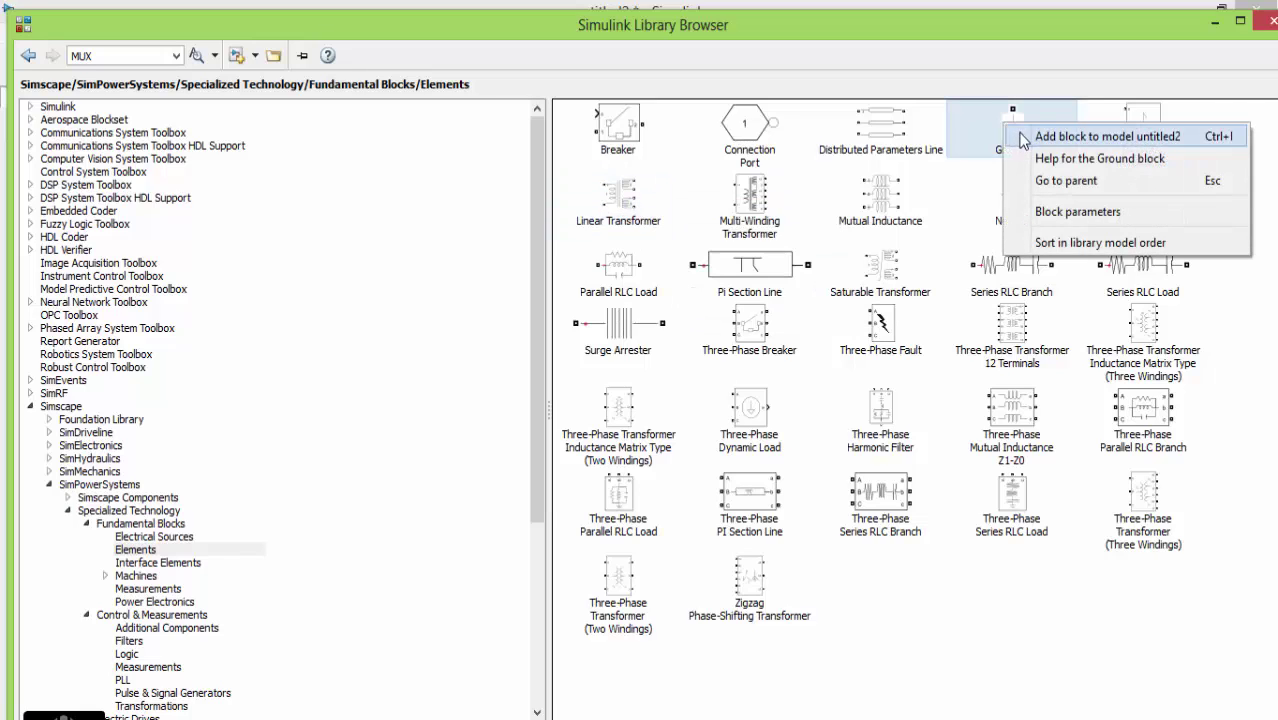
pyautogui.click(1022, 137)
pyautogui.click(1016, 280)
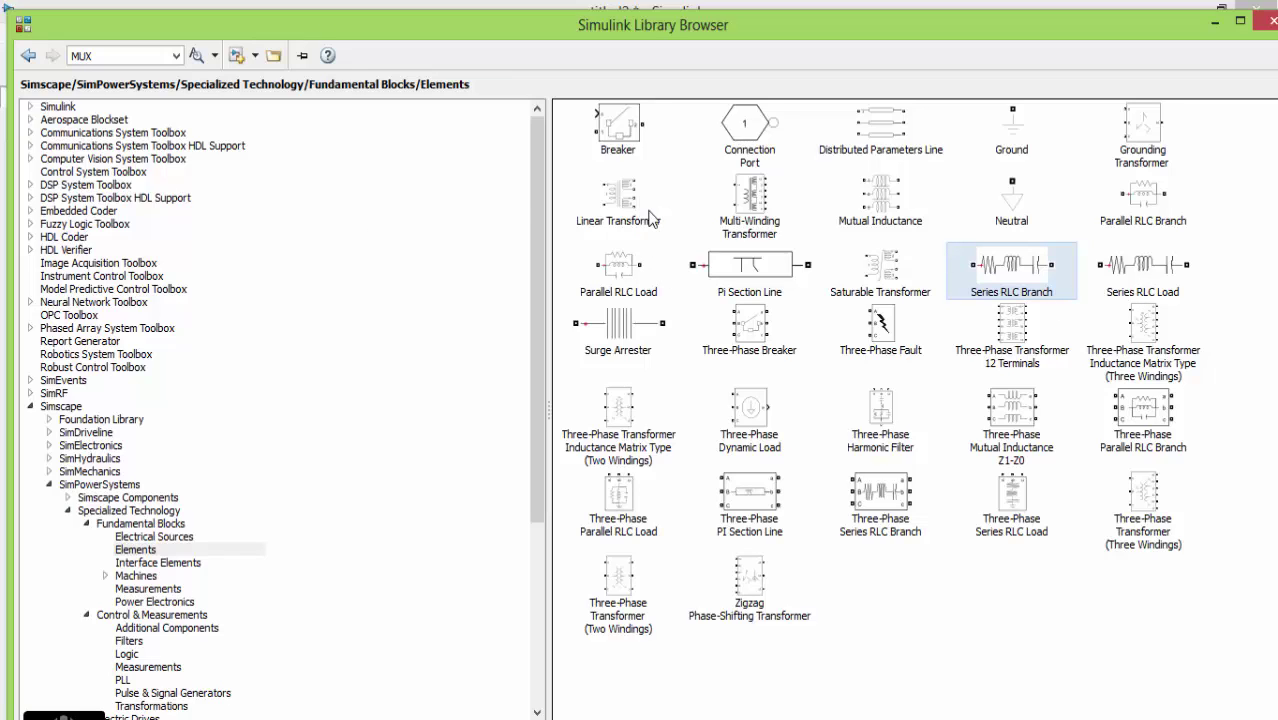
pyautogui.rightClick(997, 272)
pyautogui.click(1016, 282)
# Step: Add Current Measurement and Voltage Measurement blocks from the Measurements library under Fundamental Blocks to the model untitled2
pyautogui.click(28, 55)
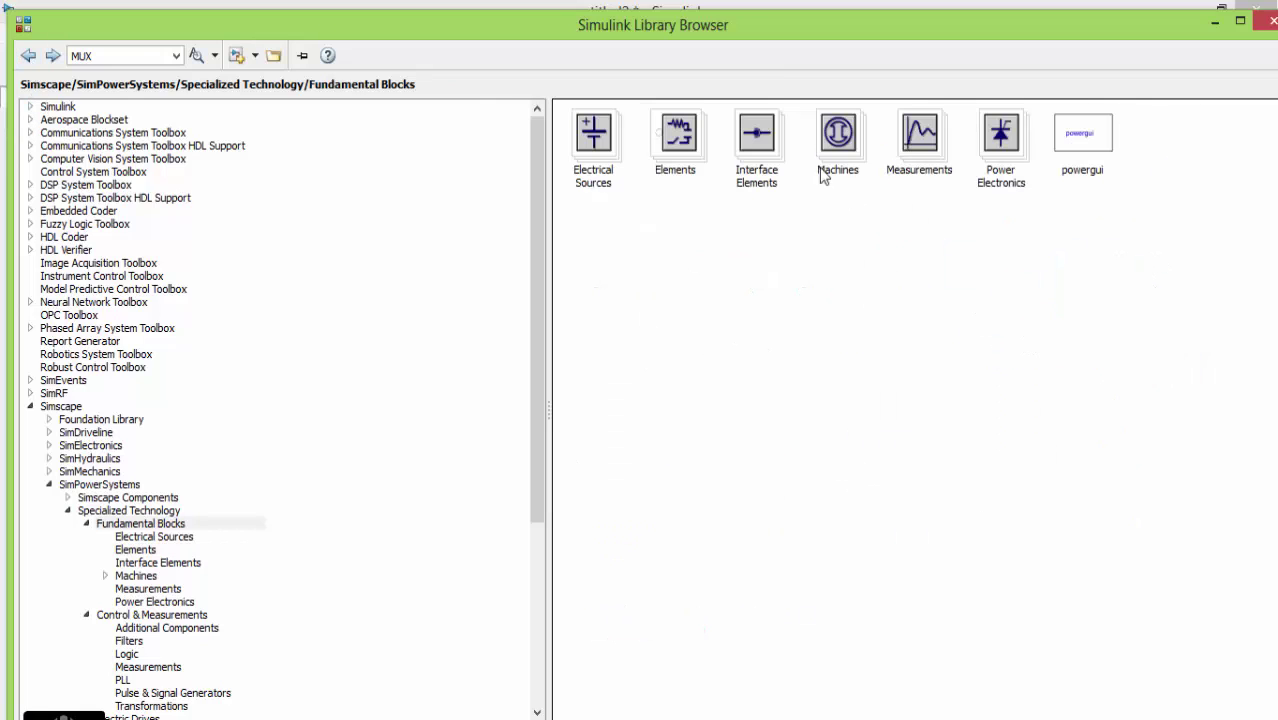
pyautogui.doubleClick(921, 157)
pyautogui.rightClick(610, 124)
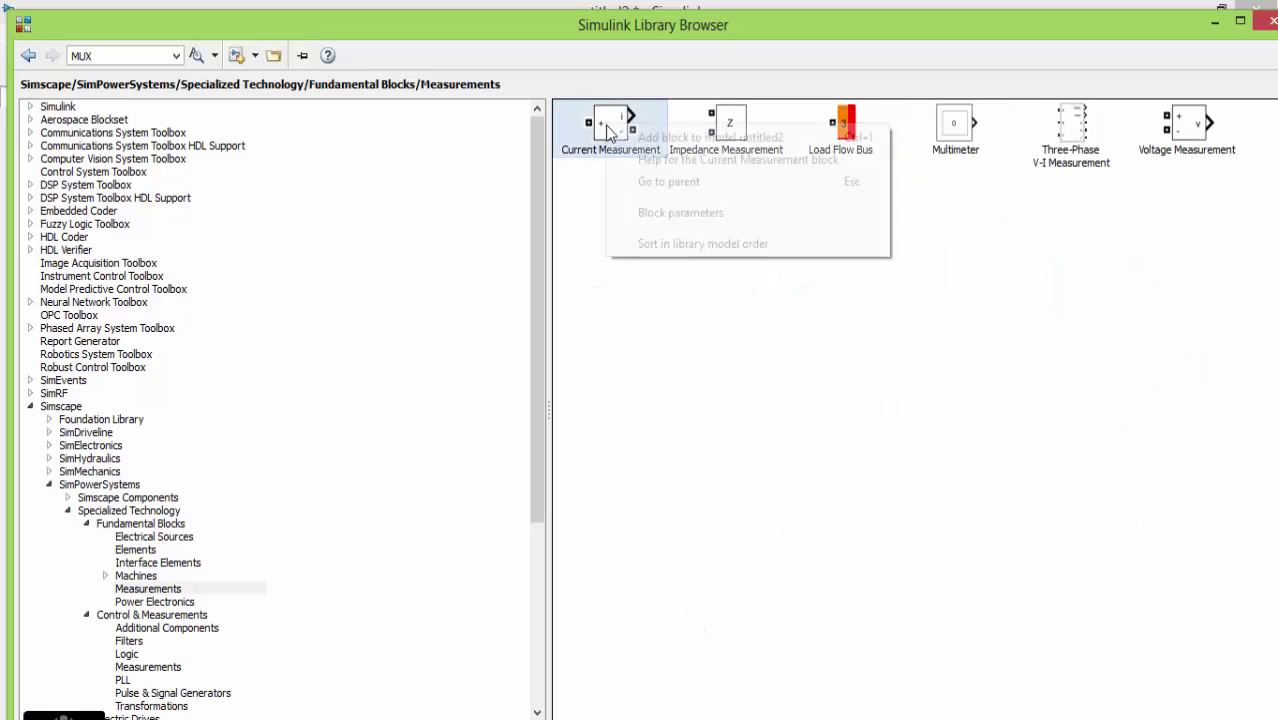
pyautogui.click(637, 144)
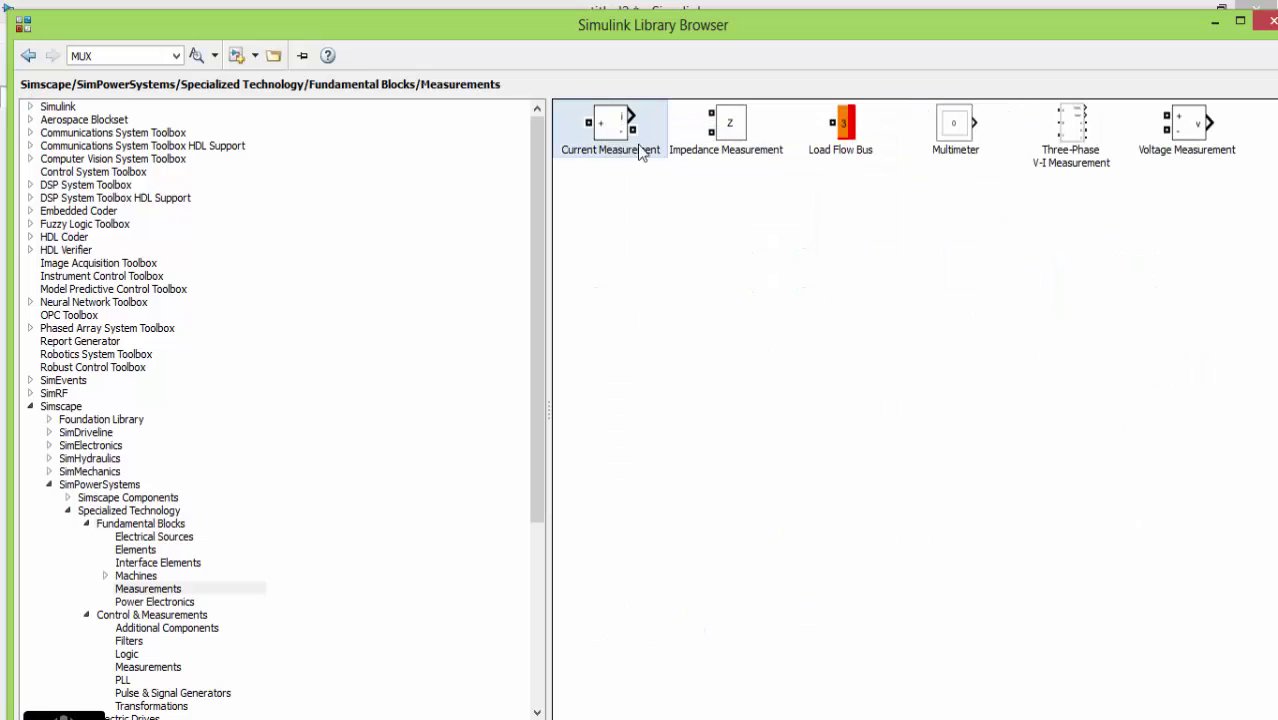
pyautogui.rightClick(1176, 140)
pyautogui.click(1176, 146)
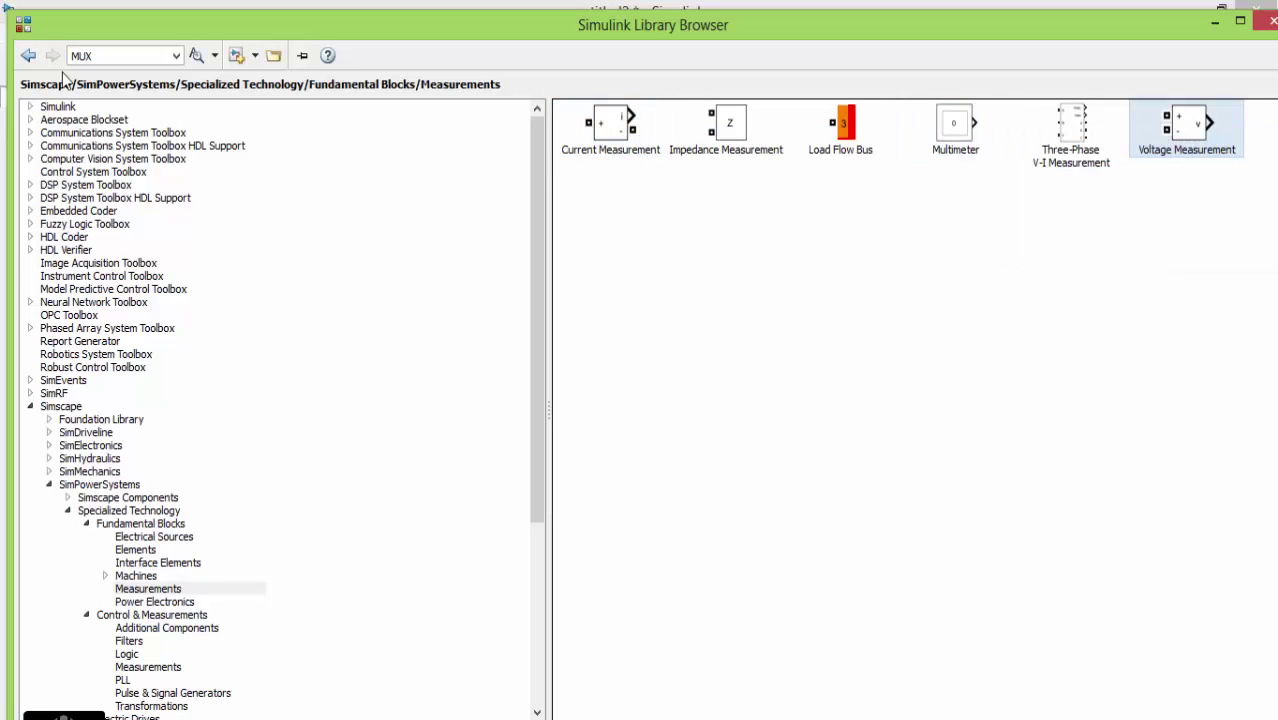
# Step: Add an RMS block from the Measurements library under Control & Measurements to the model untitled2
pyautogui.click(28, 57)
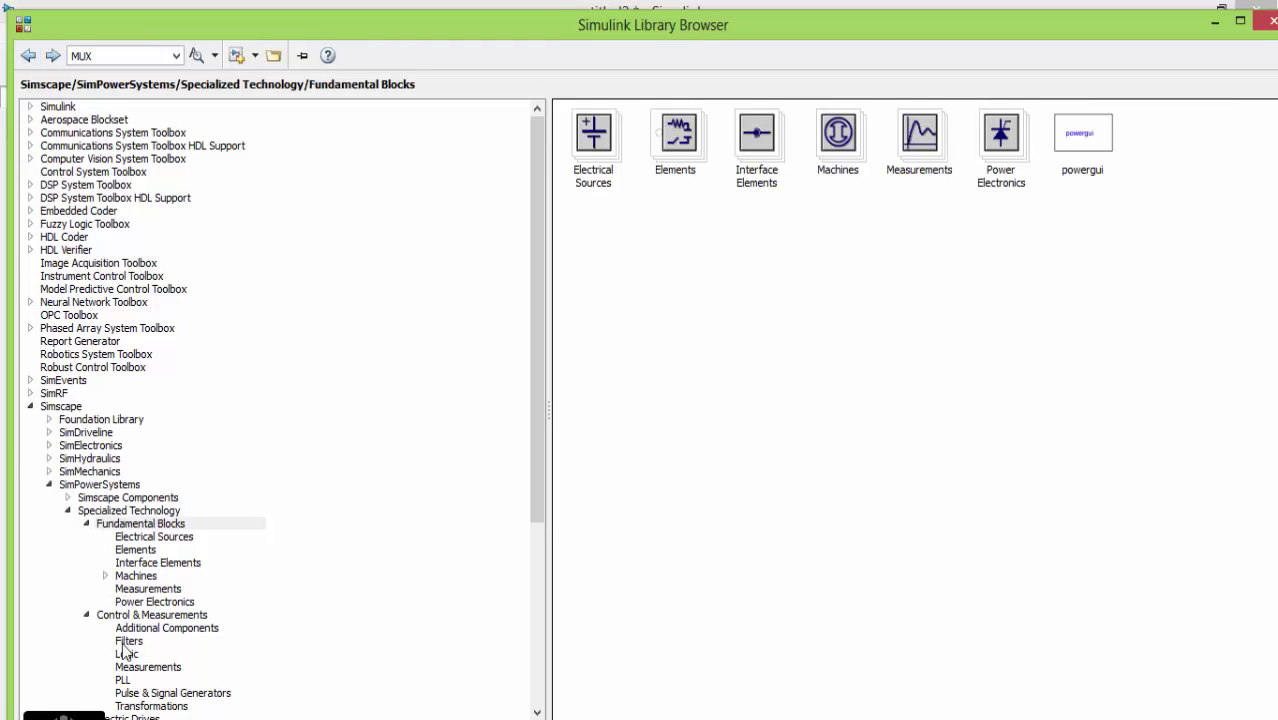
pyautogui.click(129, 615)
pyautogui.doubleClick(960, 150)
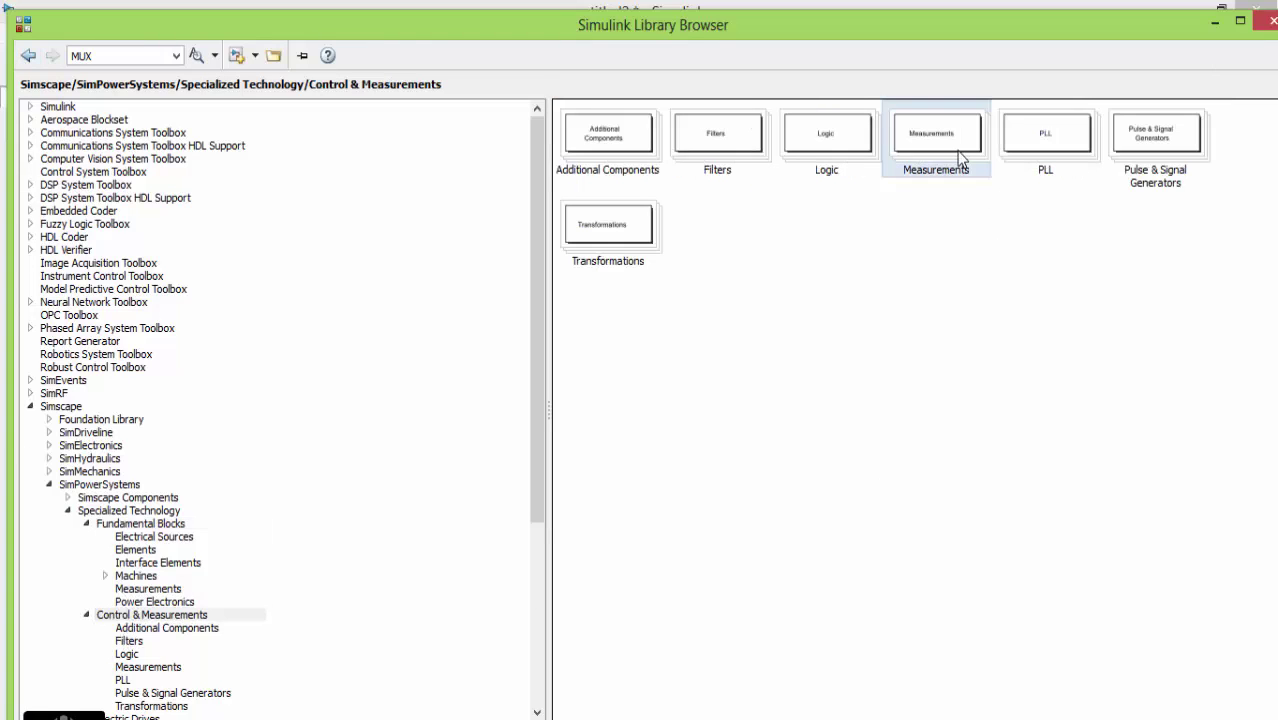
pyautogui.rightClick(590, 290)
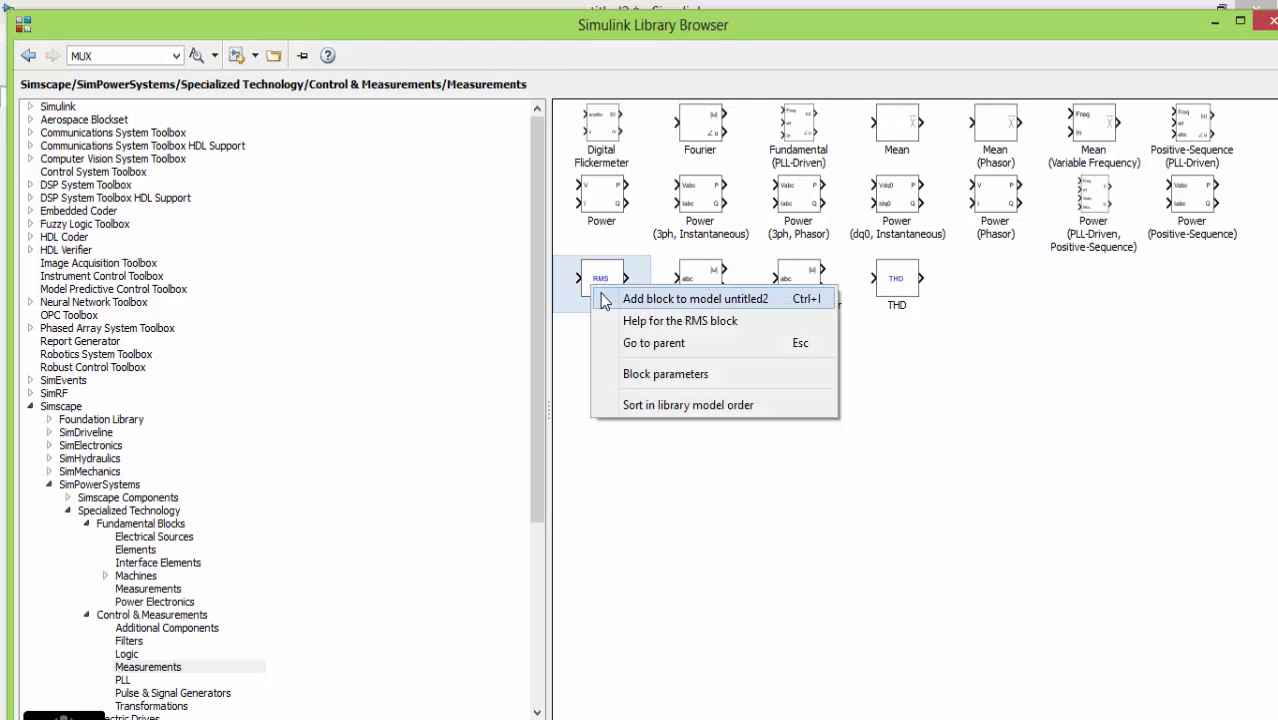
pyautogui.click(710, 214)
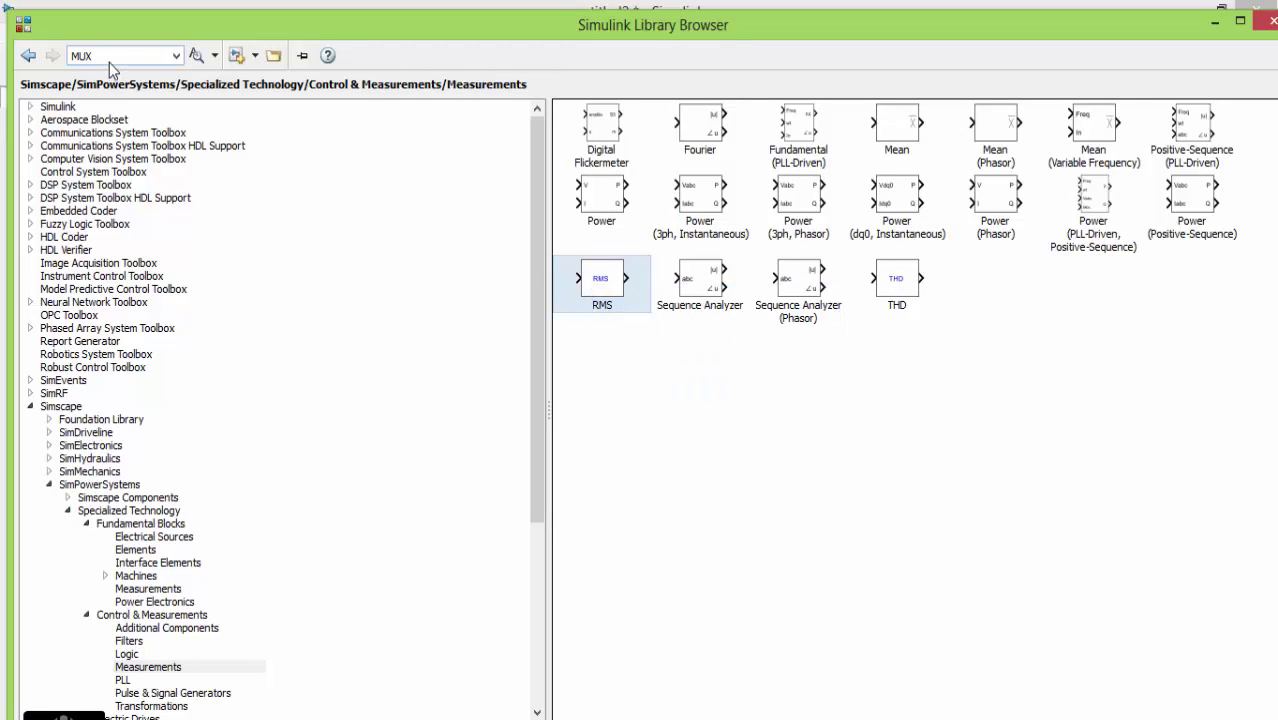
# Step: Search the block library for MUX and add the Simulink Mux block to the model untitled2
pyautogui.click(197, 56)
pyautogui.click(703, 172)
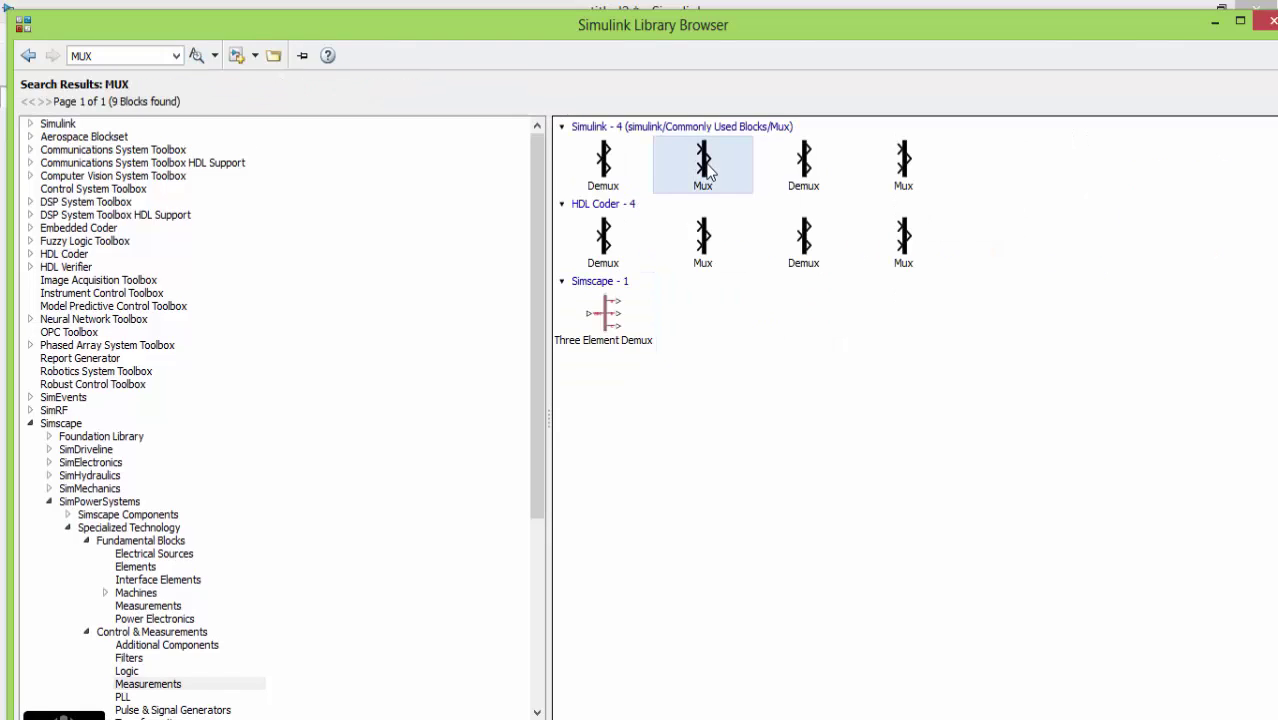
pyautogui.rightClick(705, 164)
pyautogui.click(728, 177)
# Step: Search the block library for SCOPE and add the Simulink Scope block to the model untitled2
pyautogui.doubleClick(102, 58)
pyautogui.write('SCOPE')
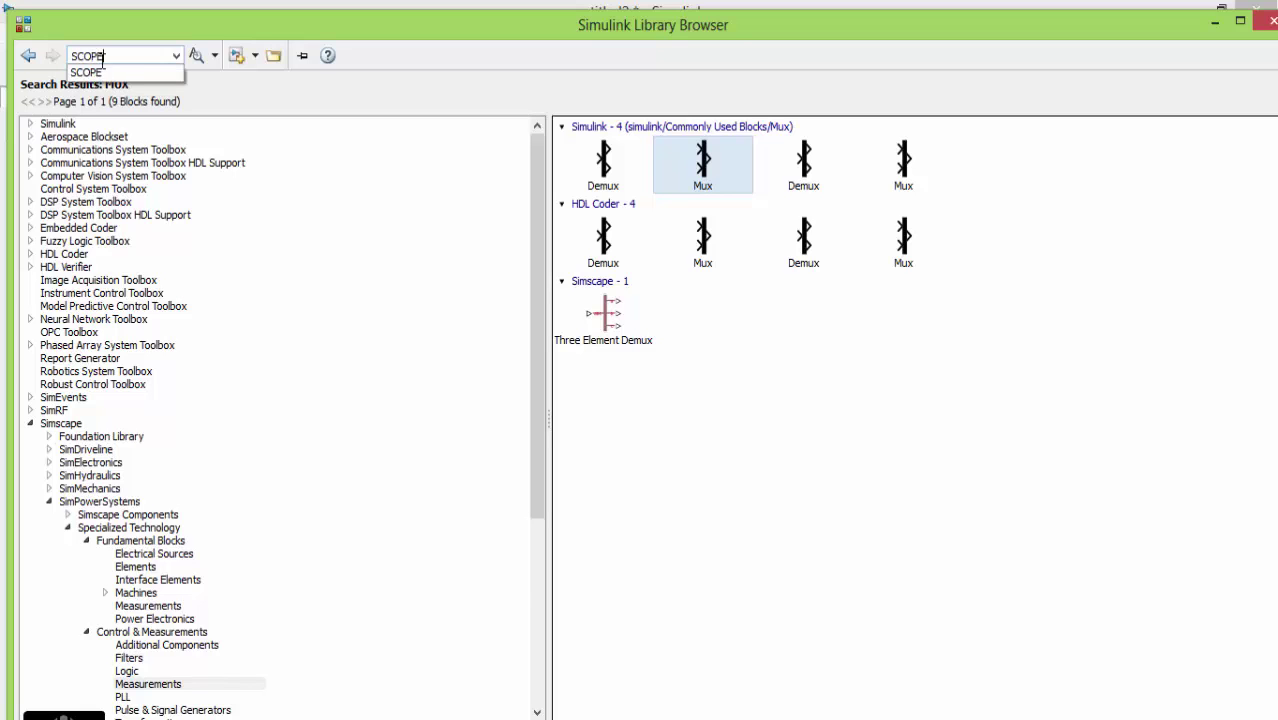
pyautogui.press('Return')
pyautogui.click(196, 55)
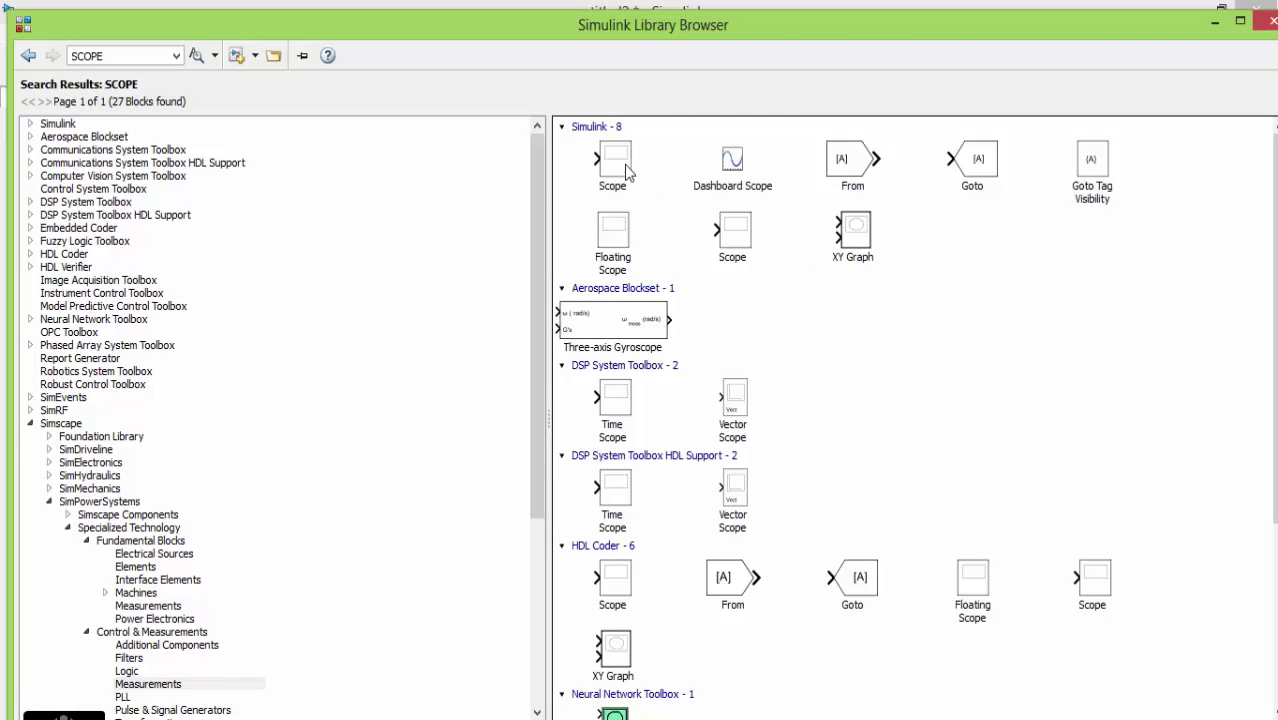
pyautogui.click(628, 172)
pyautogui.rightClick(628, 170)
pyautogui.click(640, 180)
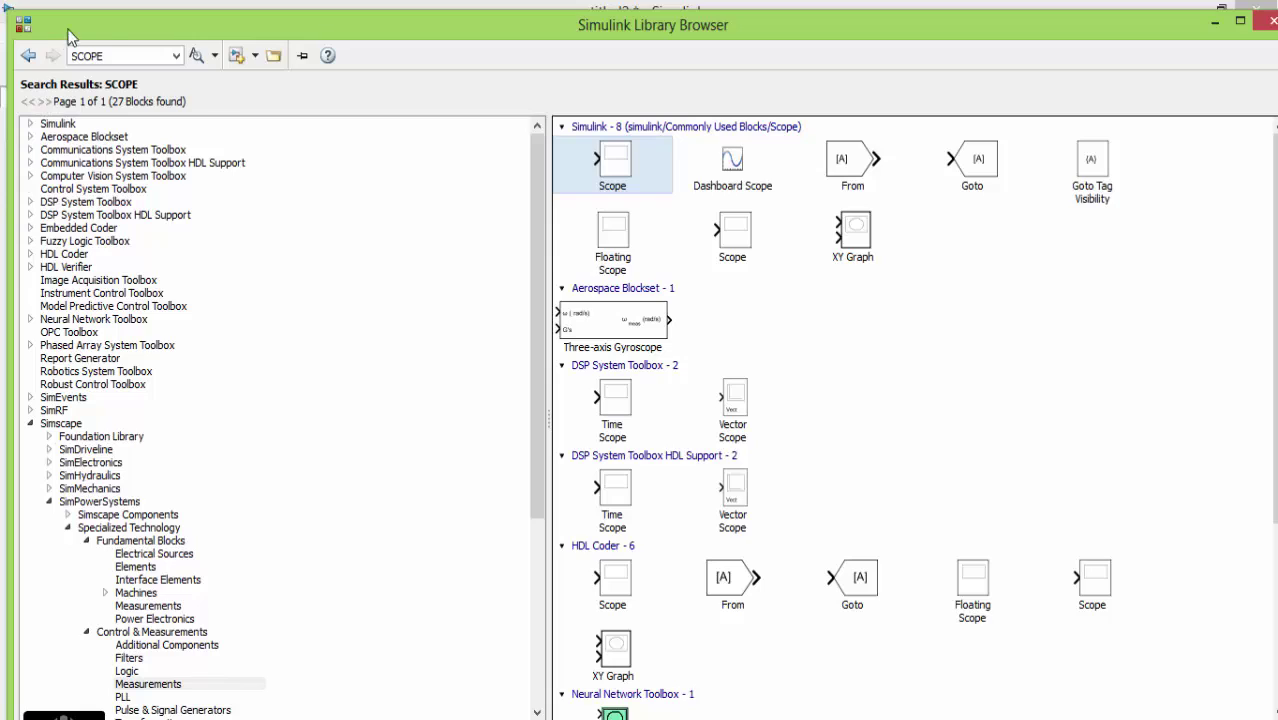
# Step: Search the block library for DISPLAY, add the Simulink Display block to untitled2, and return to the model
pyautogui.doubleClick(116, 55)
pyautogui.write('DIS')
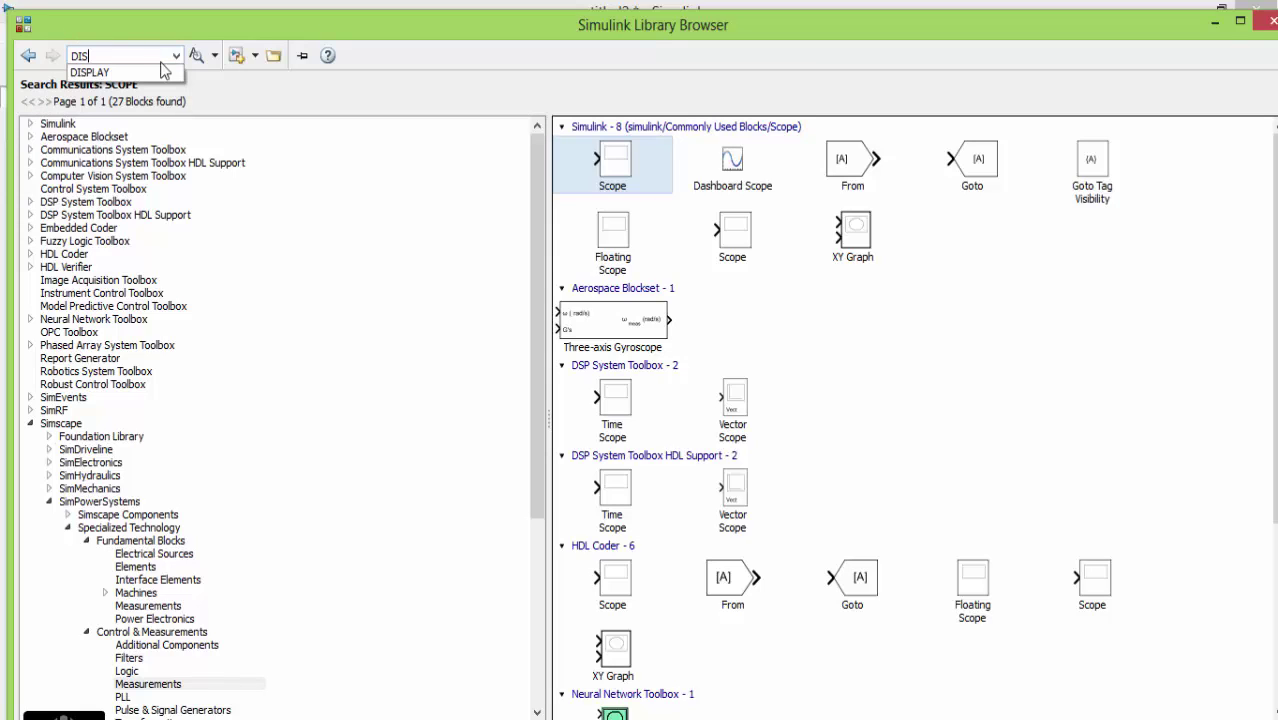
pyautogui.click(143, 76)
pyautogui.click(193, 57)
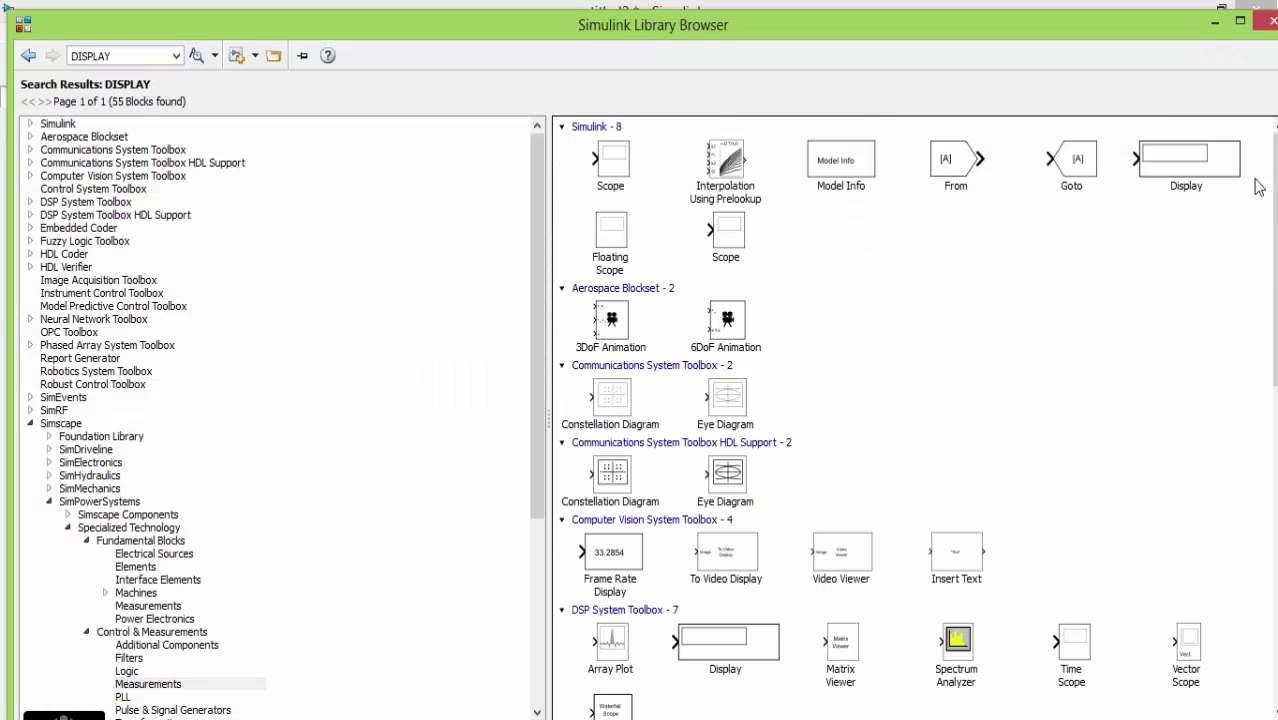
pyautogui.click(1205, 175)
pyautogui.rightClick(1205, 175)
pyautogui.click(1212, 180)
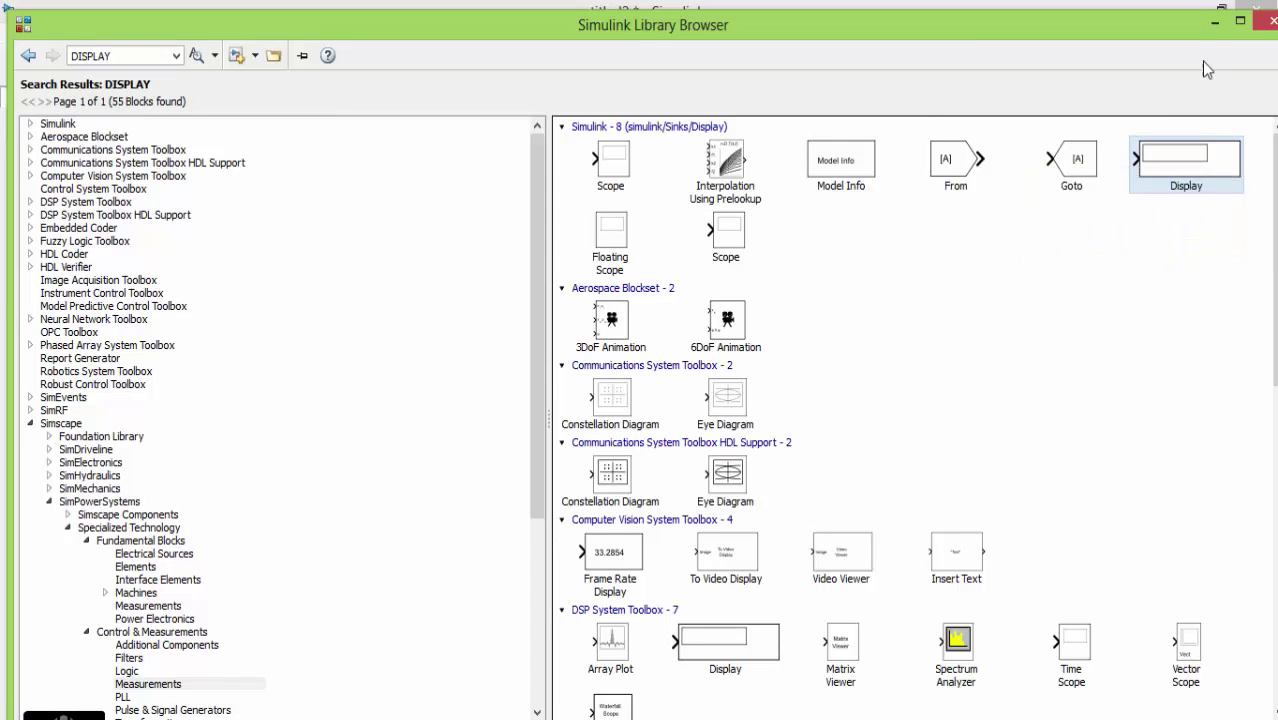
pyautogui.click(1213, 22)
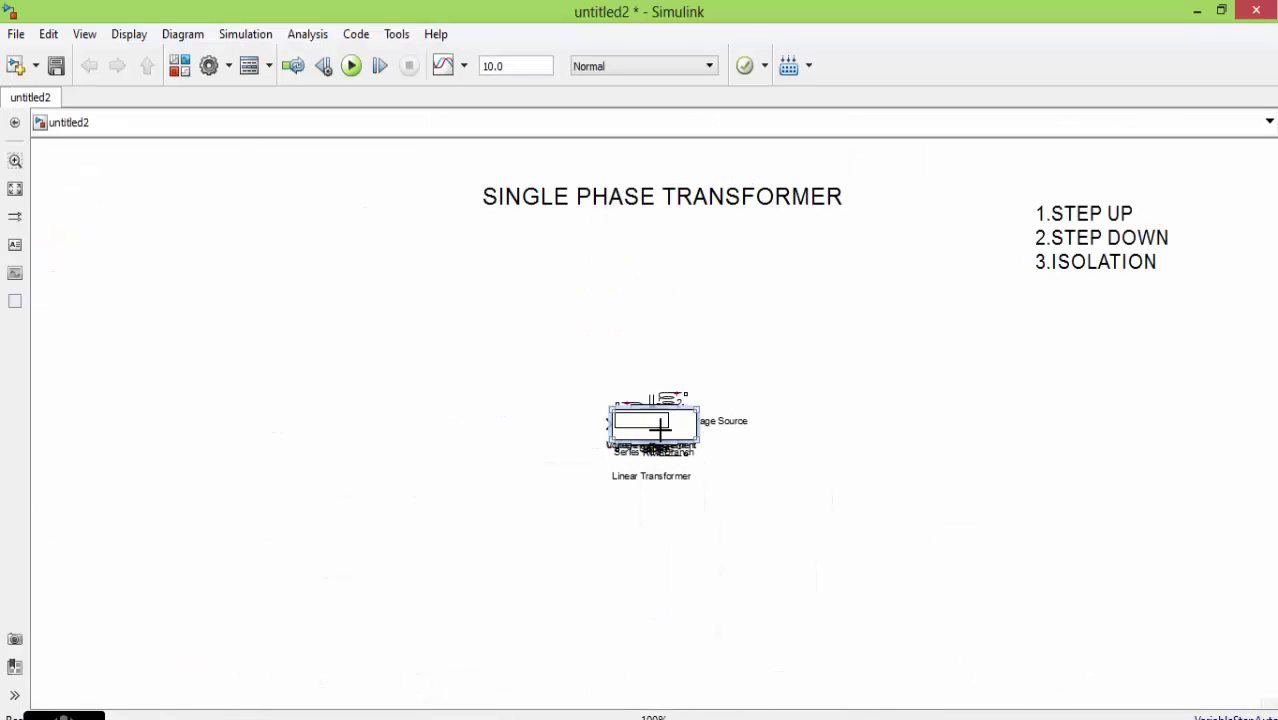
# Step: Move the Display block out of the stacked blocks to the right side of the canvas and remove its automatic connection line
pyautogui.moveTo(660, 425); pyautogui.dragTo(950, 417)
pyautogui.hotkey('ctrl', 'z')
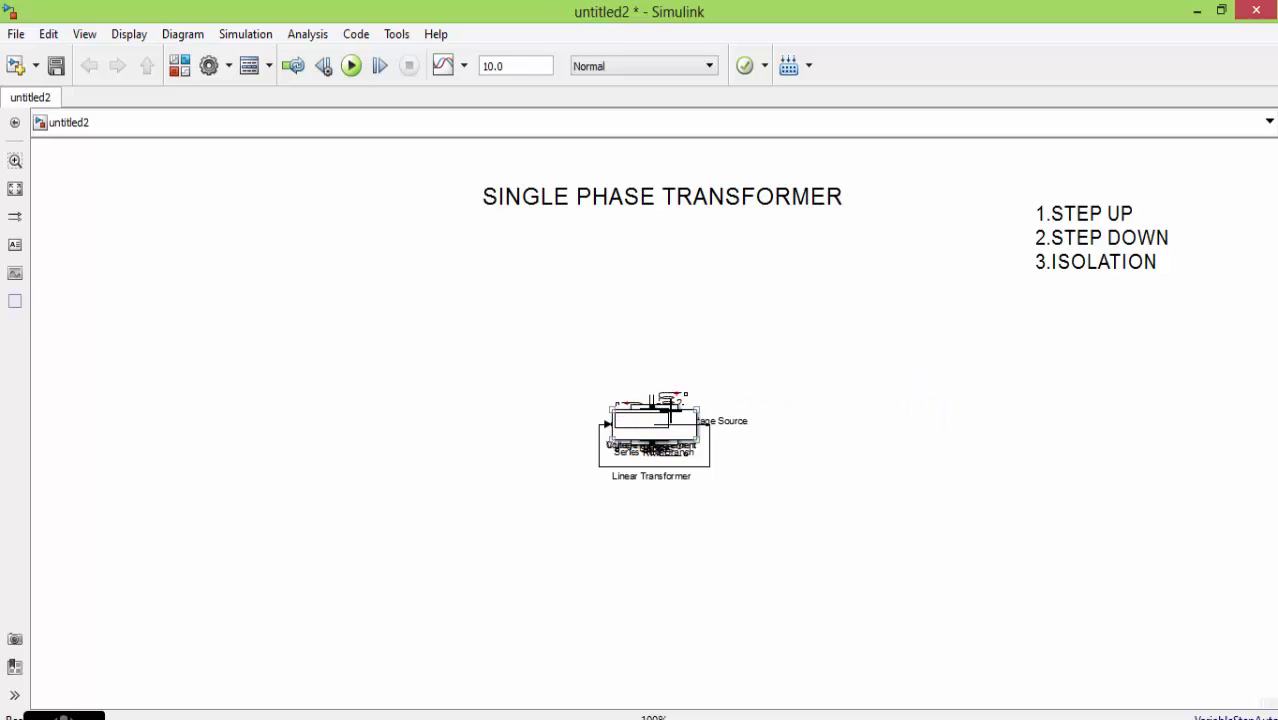
pyautogui.hotkey('ctrl', 'v')
pyautogui.moveTo(705, 424); pyautogui.dragTo(984, 442)
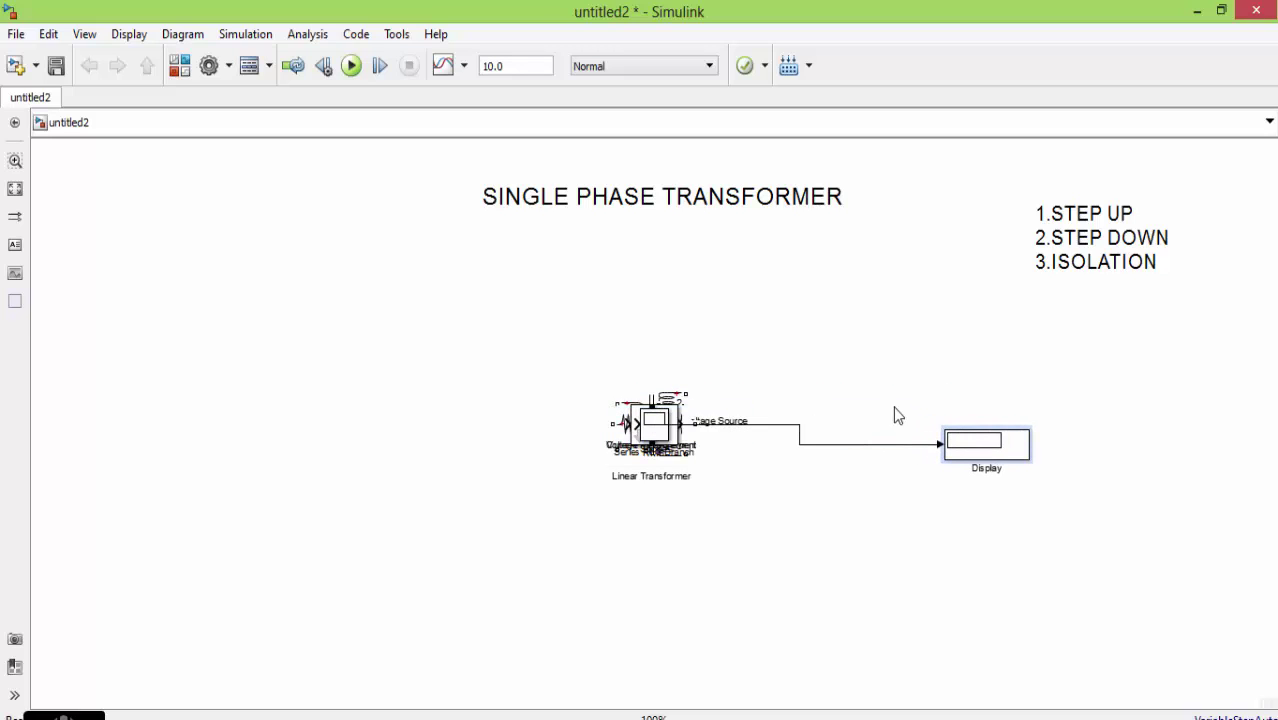
pyautogui.moveTo(893, 414); pyautogui.dragTo(879, 514)
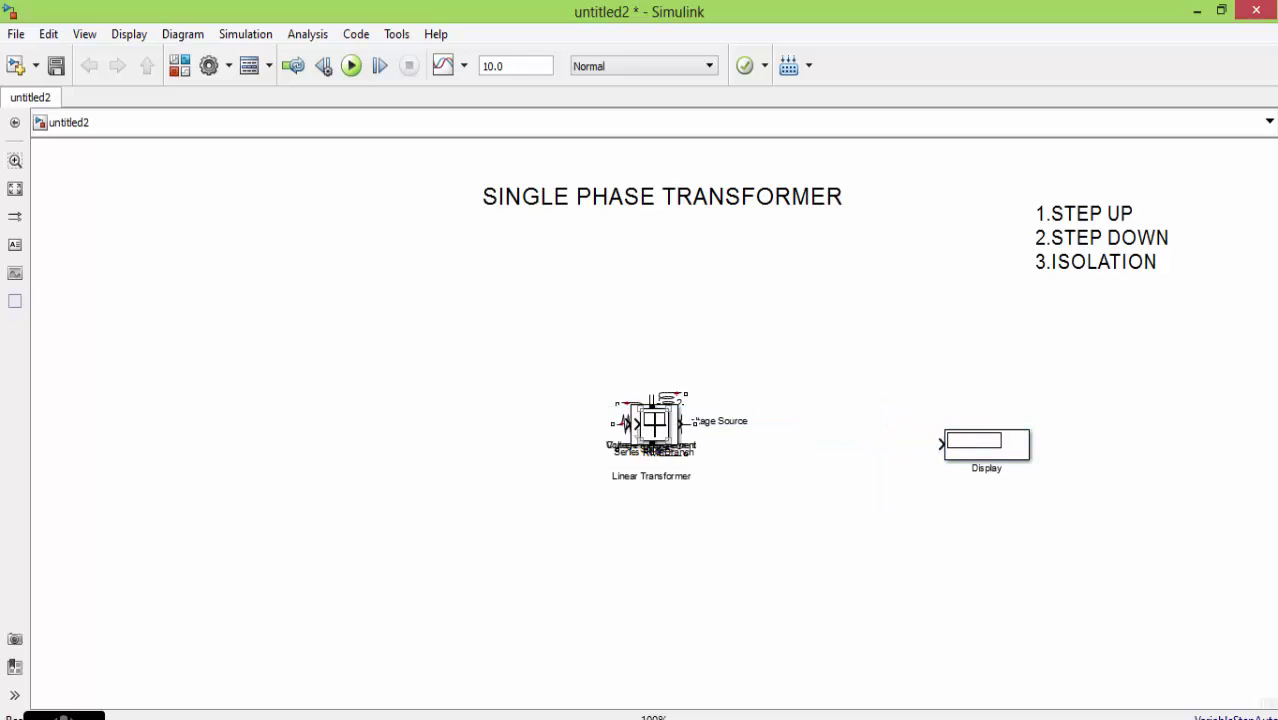
# Step: Spread the Scope, Mux, RMS and Voltage Measurement blocks out of the stack across the canvas area below the title
pyautogui.moveTo(684, 422); pyautogui.dragTo(751, 456)
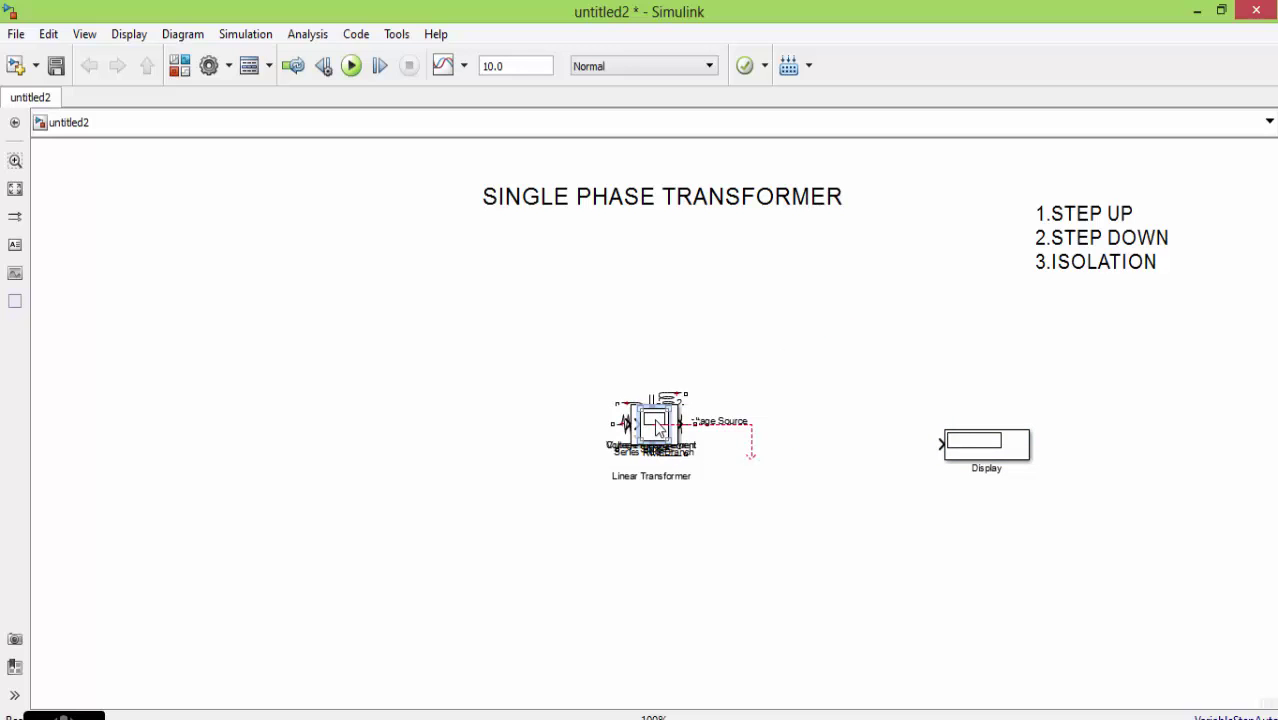
pyautogui.moveTo(652, 430); pyautogui.dragTo(908, 355)
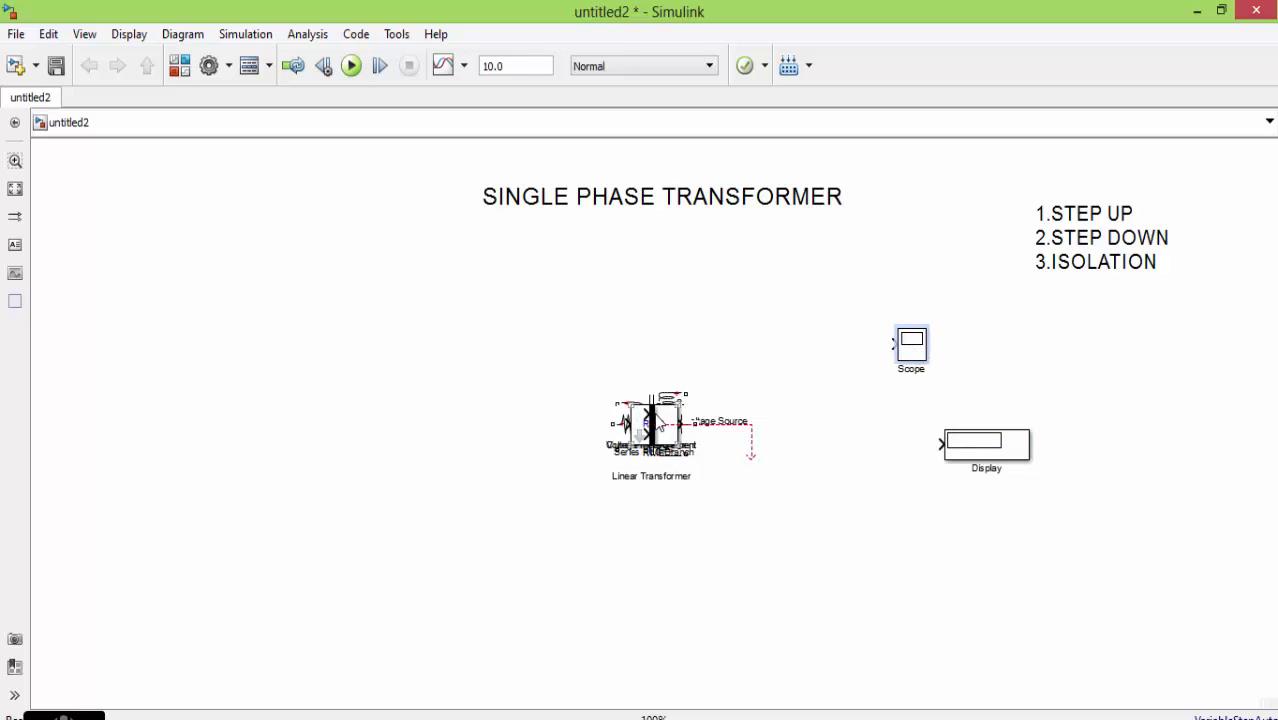
pyautogui.moveTo(652, 425); pyautogui.dragTo(866, 262)
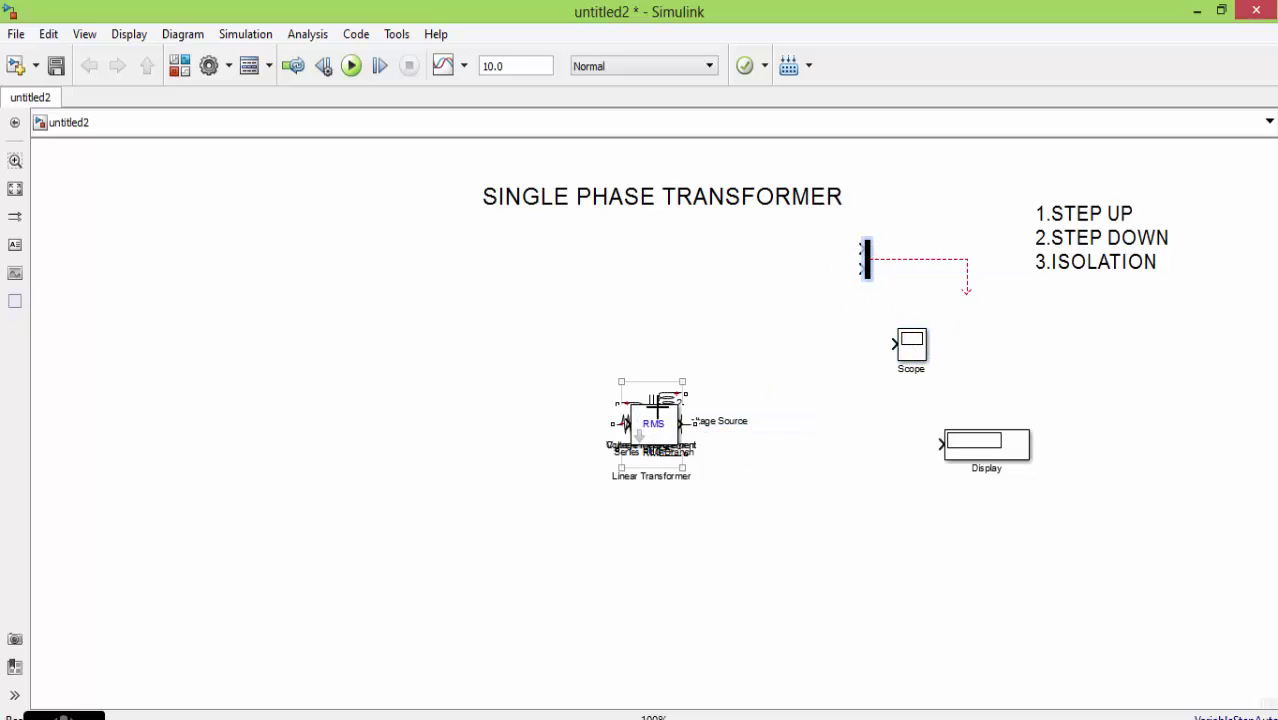
pyautogui.moveTo(657, 428); pyautogui.dragTo(671, 288)
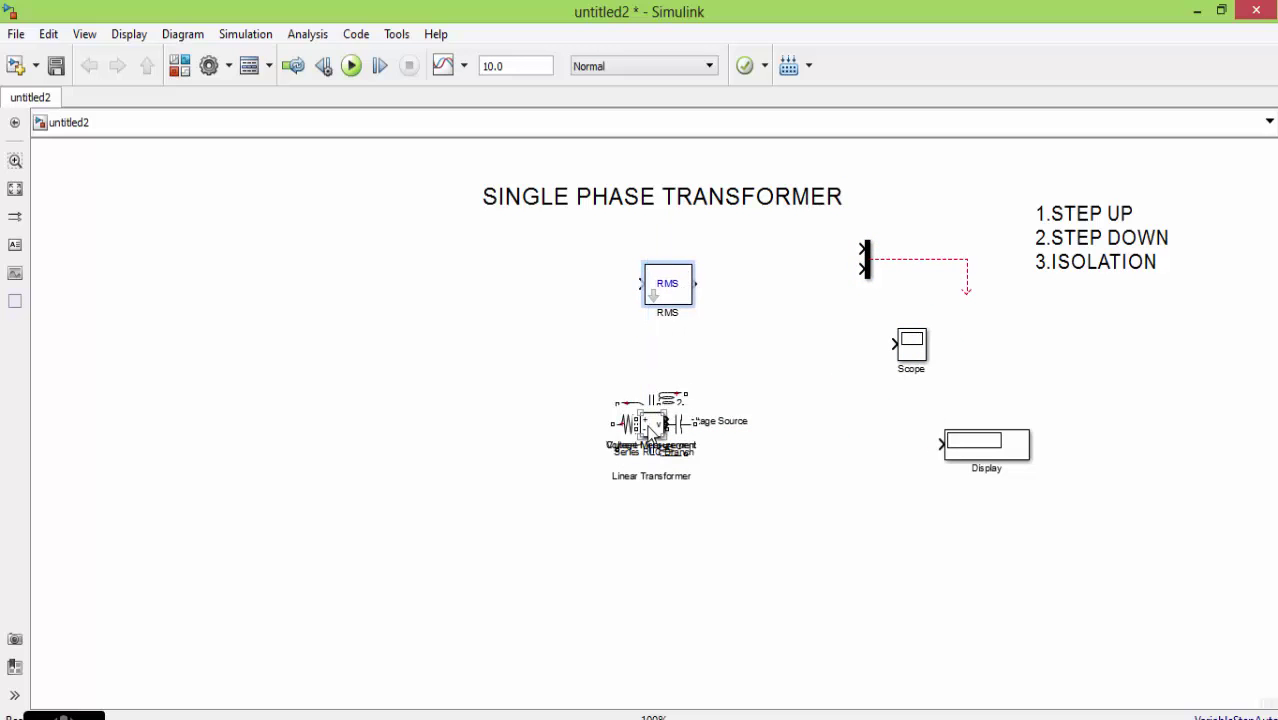
pyautogui.moveTo(650, 430); pyautogui.dragTo(560, 280)
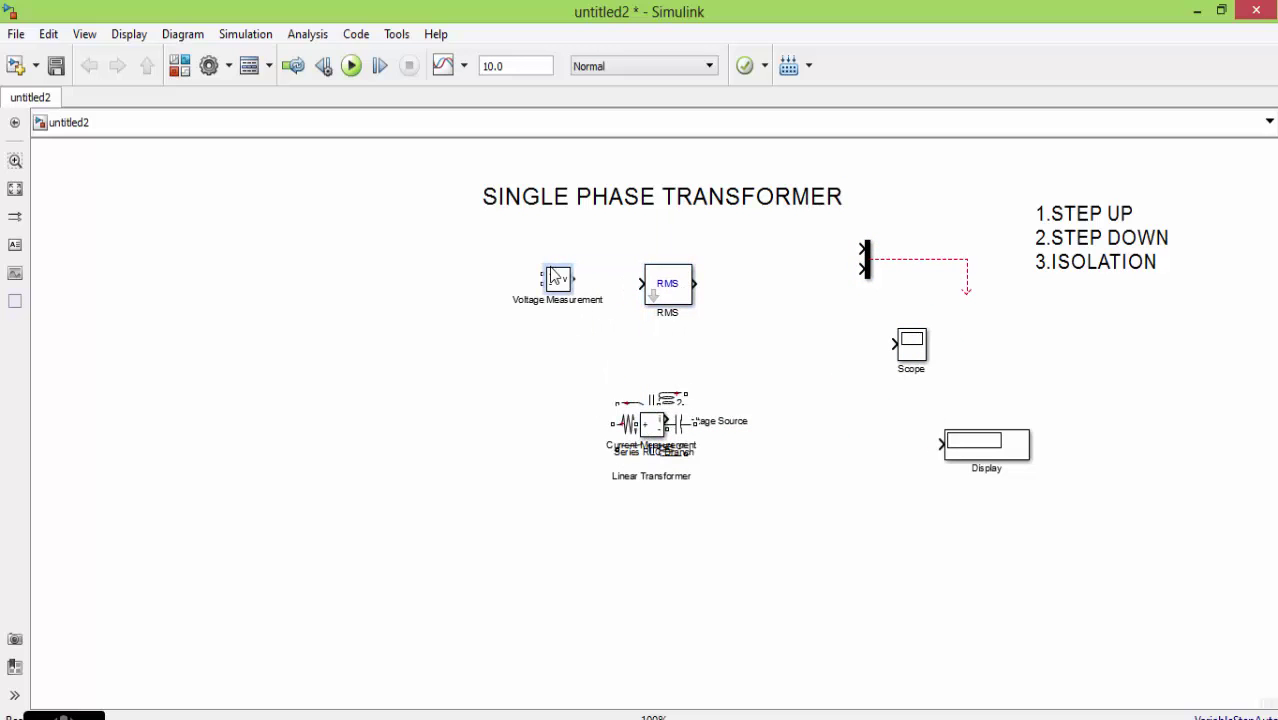
# Step: Separate the Current Measurement, Series RLC Branch, Ground and Linear Transformer blocks from the stack onto free canvas areas
pyautogui.click(652, 424)
pyautogui.moveTo(650, 423); pyautogui.dragTo(509, 346)
pyautogui.moveTo(645, 430); pyautogui.dragTo(920, 568)
pyautogui.moveTo(660, 427); pyautogui.dragTo(738, 615)
pyautogui.moveTo(665, 453); pyautogui.dragTo(615, 585)
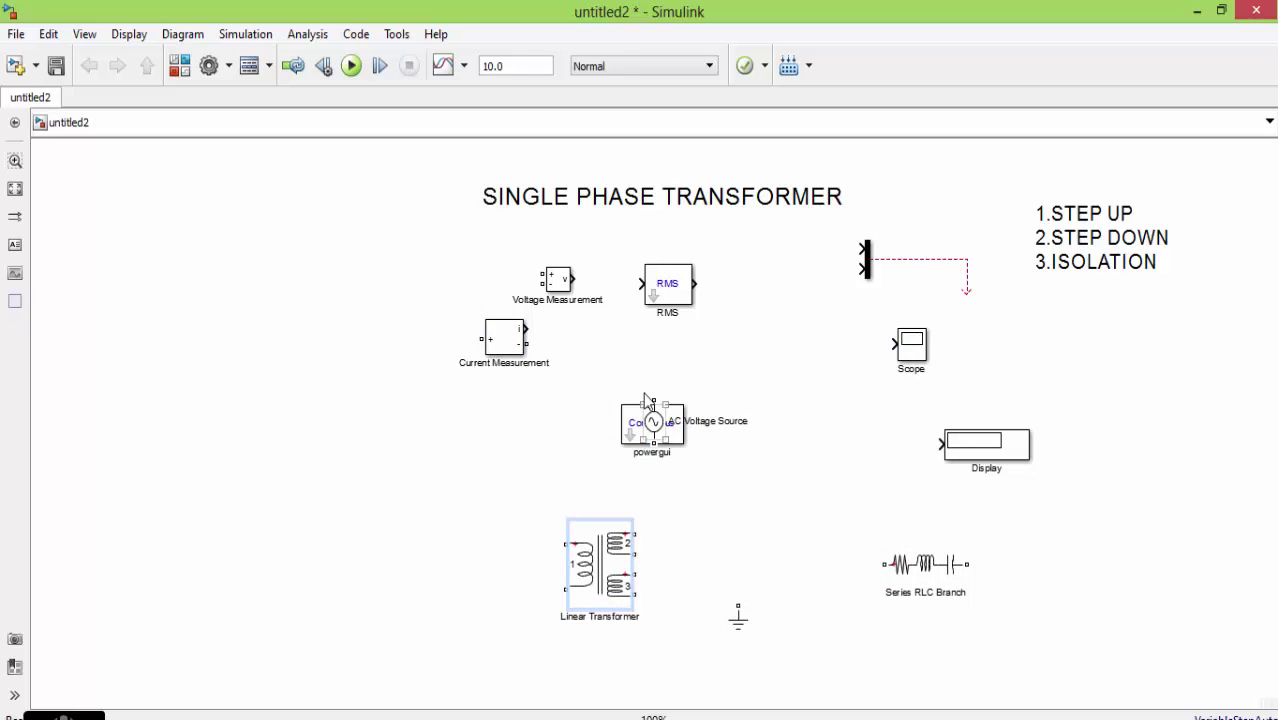
# Step: Place the AC Voltage Source at the far left of the canvas and the powergui block in its upper-right corner
pyautogui.moveTo(650, 432); pyautogui.dragTo(104, 440)
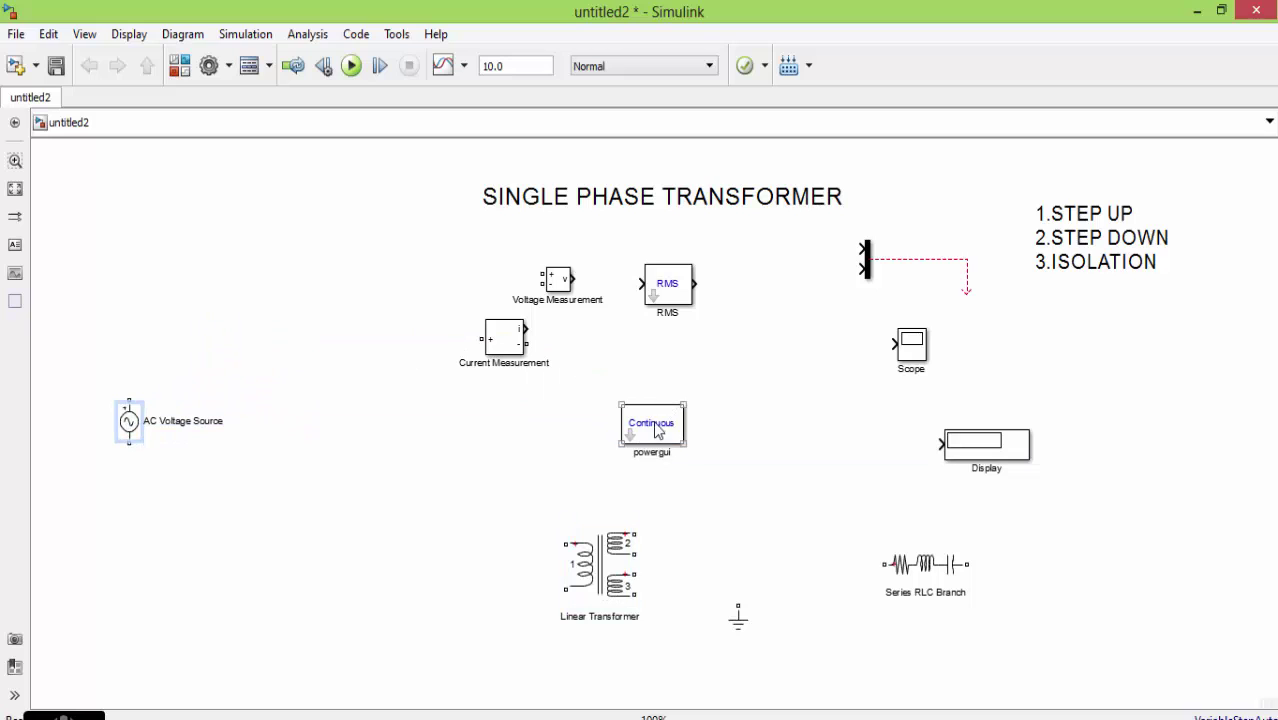
pyautogui.moveTo(661, 429); pyautogui.dragTo(1228, 182)
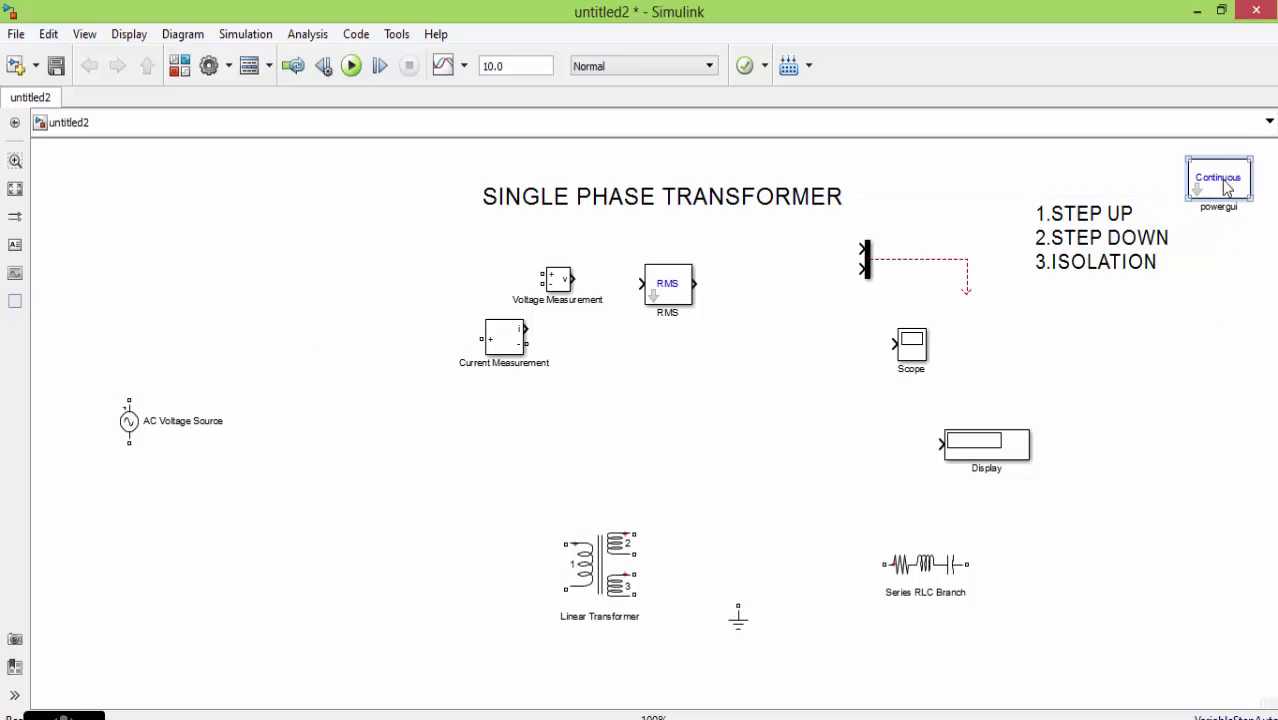
pyautogui.click(500, 197)
# Step: Enlarge the AC Voltage Source block and place the Current Measurement block just above and to the right of it
pyautogui.click(131, 423)
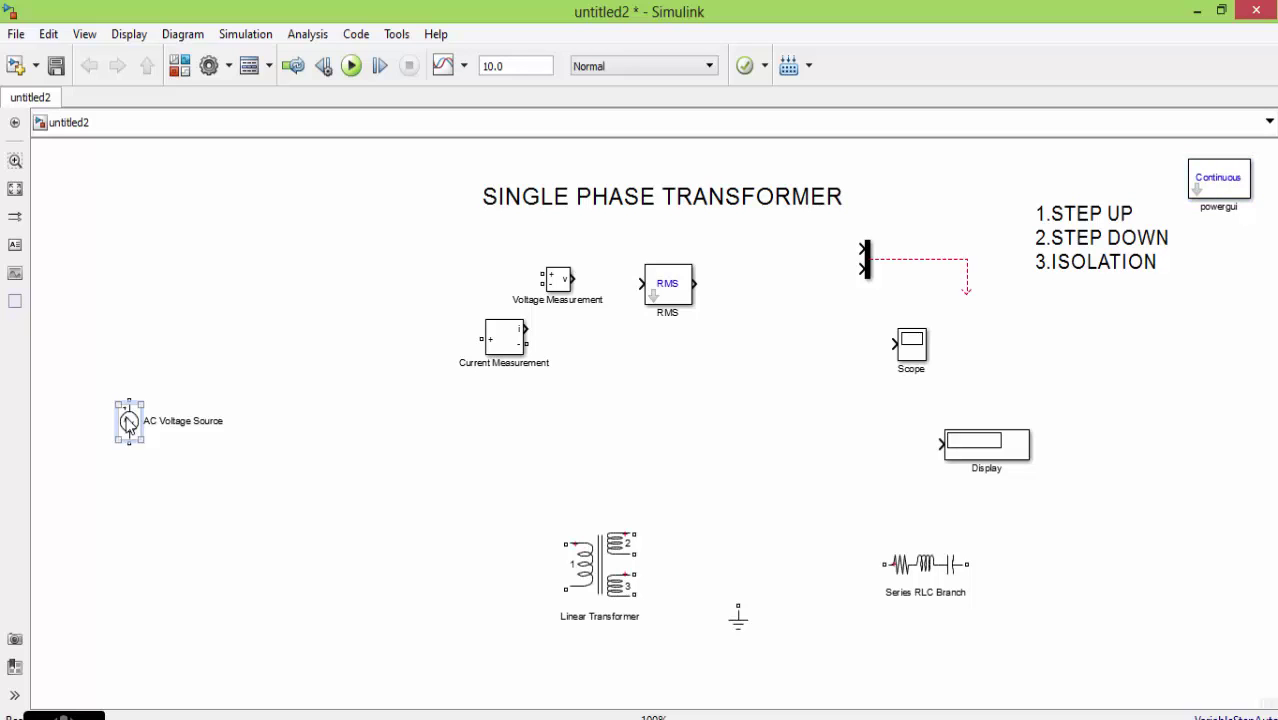
pyautogui.moveTo(131, 423); pyautogui.dragTo(143, 472)
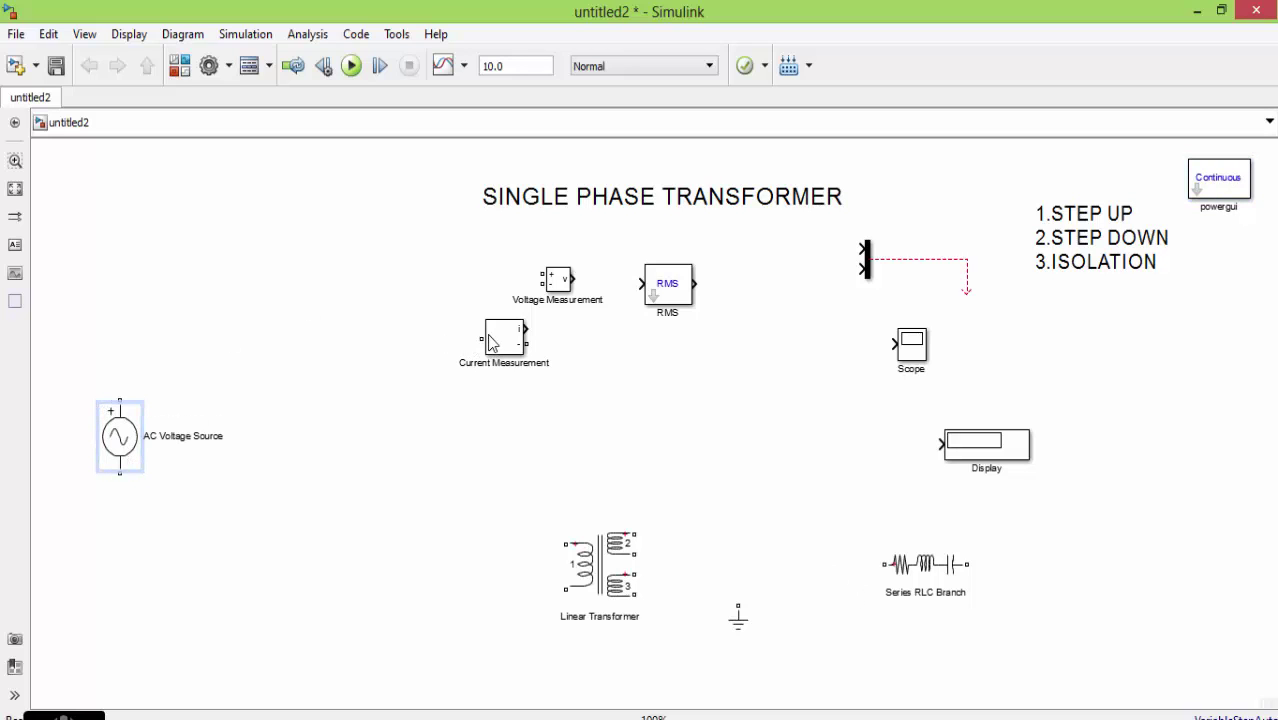
pyautogui.moveTo(490, 343); pyautogui.dragTo(297, 378)
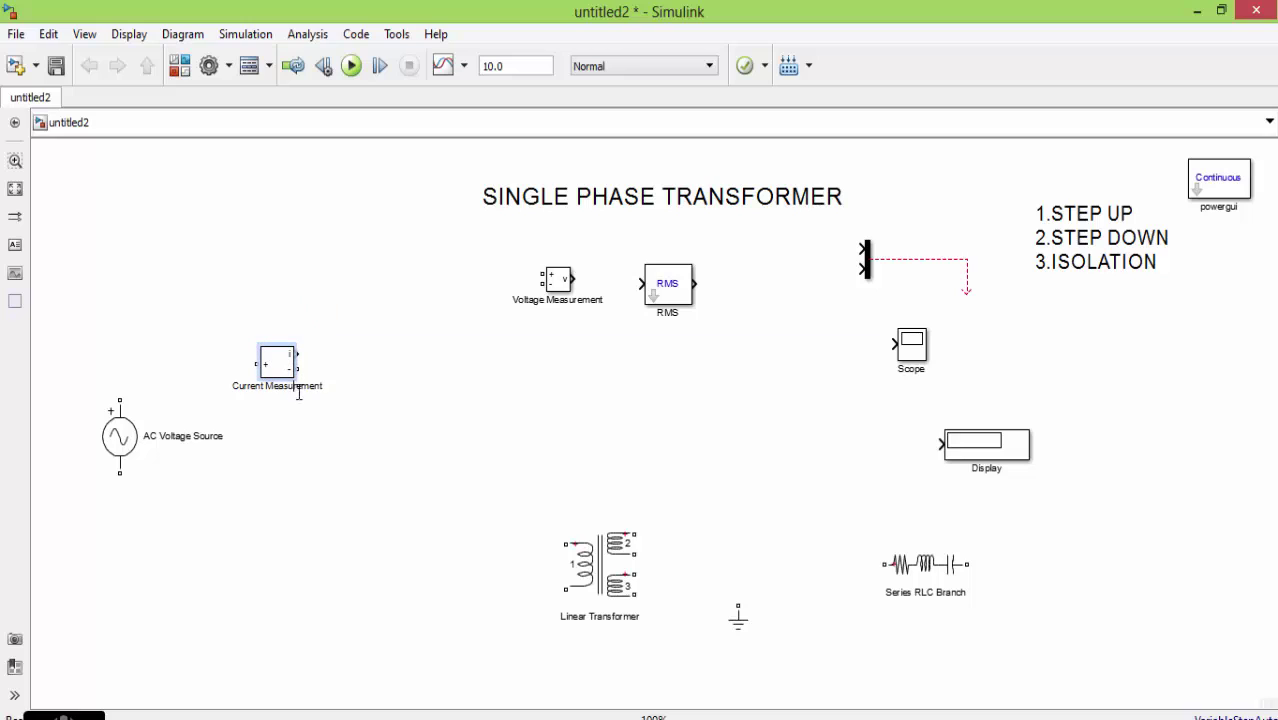
# Step: Rename the Current Measurement block as PRIMARY CURRENT
pyautogui.click(316, 386)
pyautogui.hotkey('ctrl', 'a')
pyautogui.press('End')
pyautogui.moveTo(322, 386)
pyautogui.mouseDown()
pyautogui.moveTo(272, 388)
pyautogui.moveTo(325, 399)
pyautogui.mouseUp()
pyautogui.press('BackSpace')
pyautogui.press('BackSpace')
pyautogui.press('BackSpace')
pyautogui.press('BackSpace')
pyautogui.press('BackSpace')
pyautogui.press('BackSpace')
pyautogui.press('BackSpace')
pyautogui.press('BackSpace')
pyautogui.press('BackSpace')
pyautogui.press('BackSpace')
pyautogui.press('BackSpace')
pyautogui.press('BackSpace')
pyautogui.press('BackSpace')
pyautogui.press('BackSpace')
pyautogui.write('RY CURRENT')
pyautogui.press('Left')
pyautogui.press('Left')
pyautogui.press('Left')
pyautogui.press('Left')
pyautogui.press('Left')
pyautogui.press('Left')
pyautogui.press('Left')
pyautogui.write('M')
pyautogui.click(638, 617)
# Step: Move the Linear Transformer to the canvas centre and the Voltage Measurement block just below the PRIMARY CURRENT block
pyautogui.moveTo(606, 587); pyautogui.dragTo(518, 455)
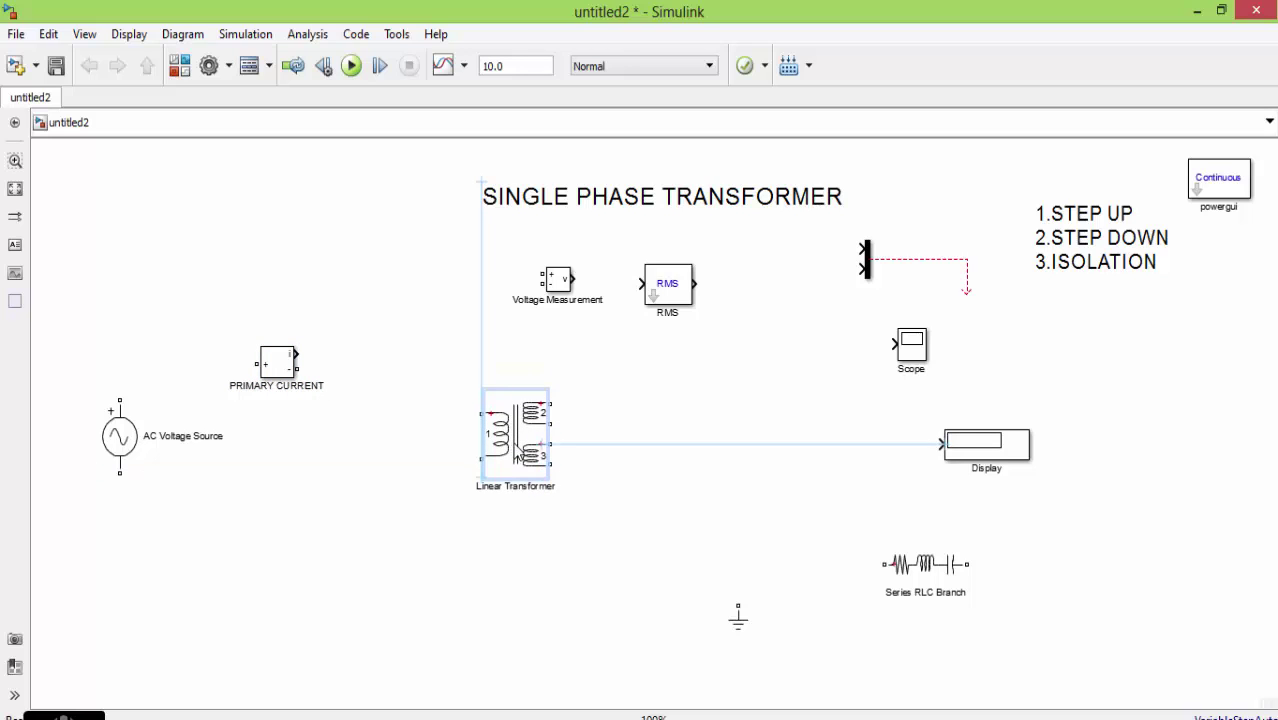
pyautogui.moveTo(556, 283); pyautogui.dragTo(314, 426)
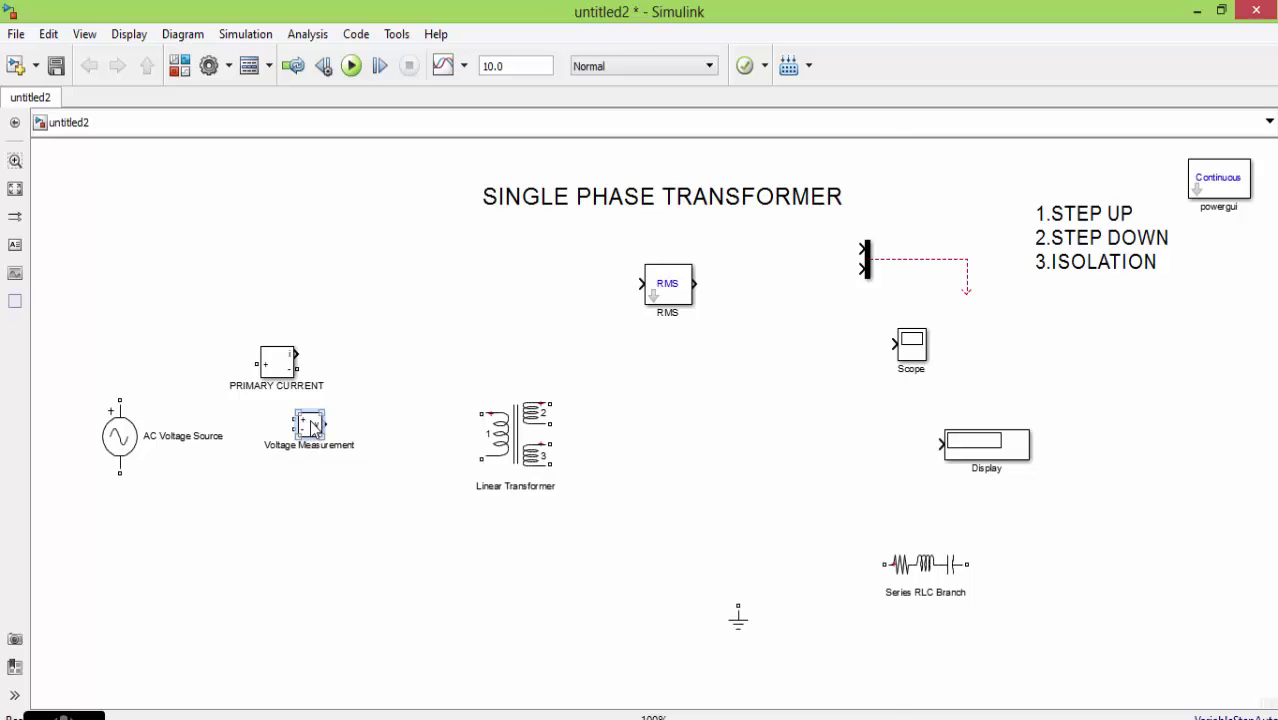
# Step: Flip the Voltage Measurement block left-right and shift it closer to the Linear Transformer's primary side
pyautogui.rightClick(313, 427)
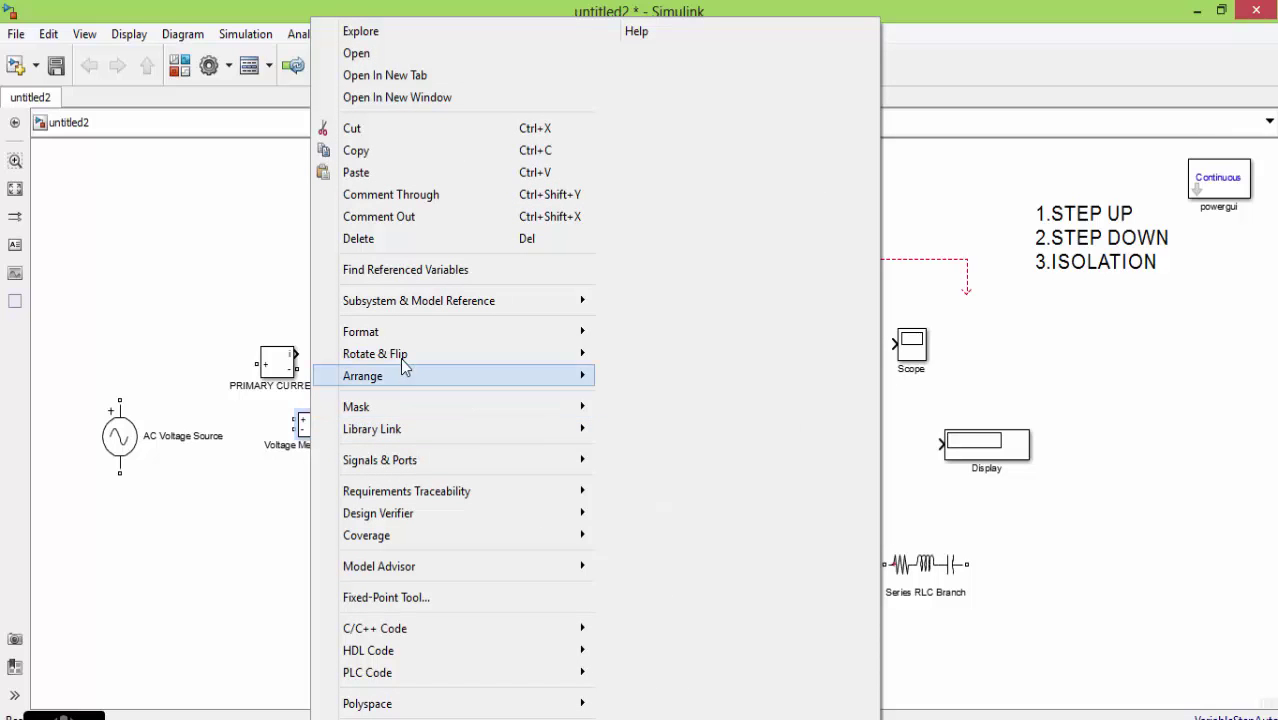
pyautogui.moveTo(406, 362)
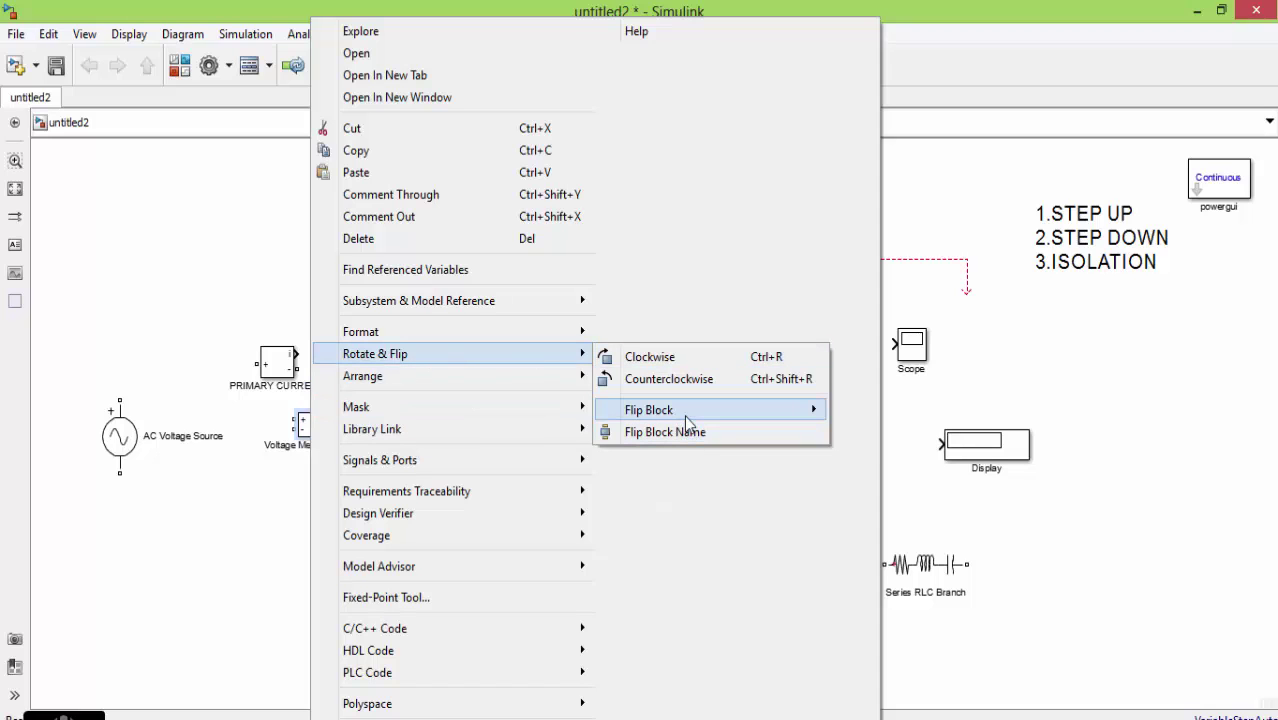
pyautogui.moveTo(684, 415)
pyautogui.click(851, 413)
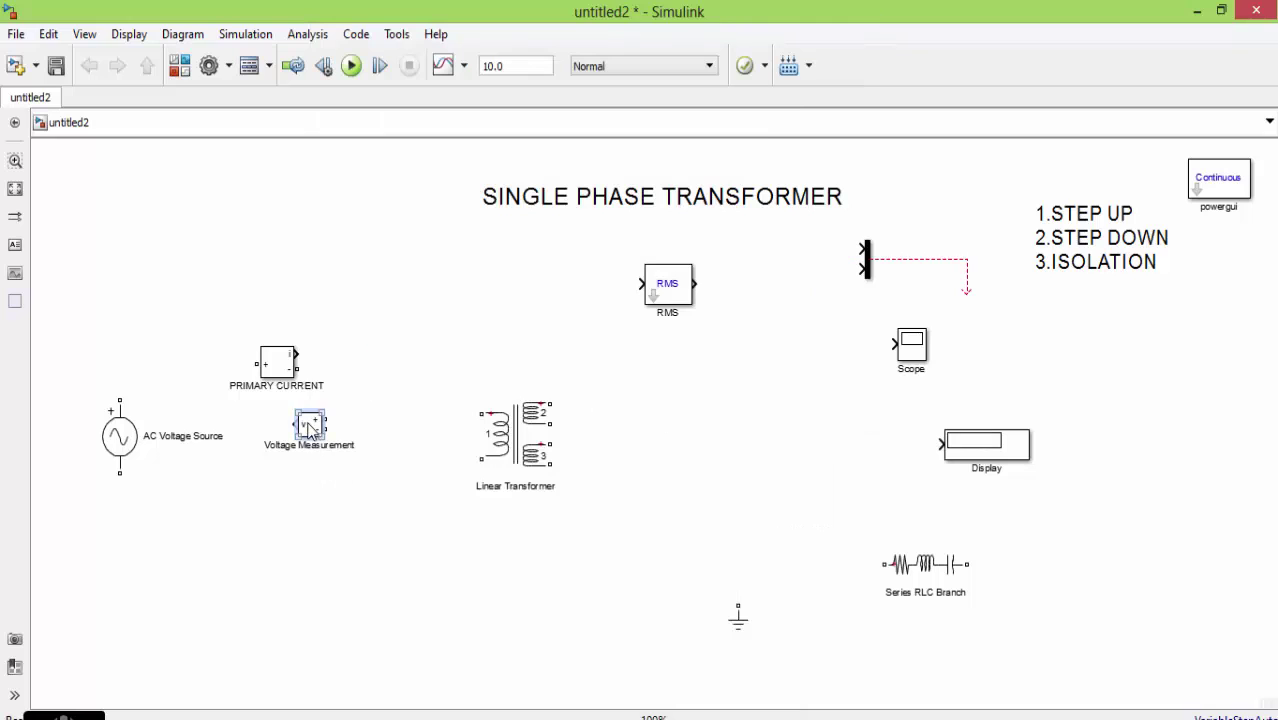
pyautogui.moveTo(305, 435); pyautogui.dragTo(362, 438)
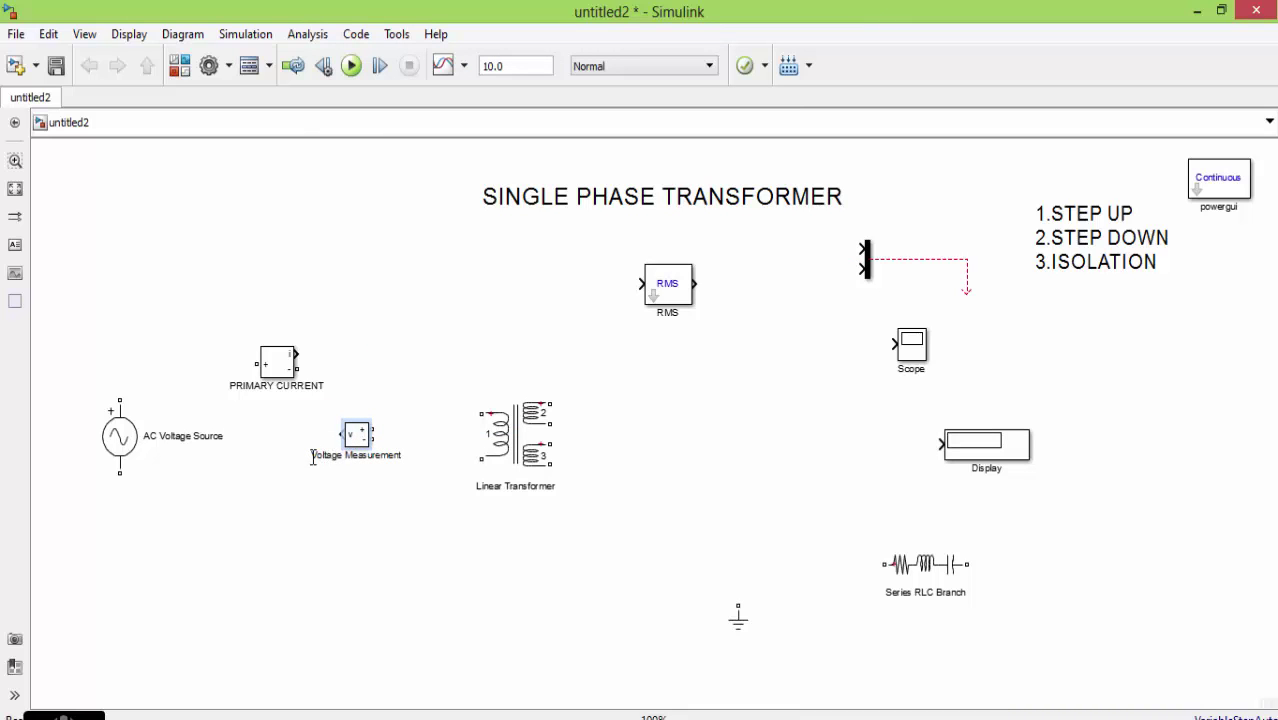
# Step: Rename the Voltage Measurement block as PRIMARY Voltage
pyautogui.click(313, 457)
pyautogui.write('p')
pyautogui.press('BackSpace')
pyautogui.write('PRIMARY')
pyautogui.doubleClick(370, 456)
pyautogui.press('BackSpace')
pyautogui.click(389, 588)
# Step: Copy the PRIMARY CURRENT block to the transformer's secondary side and place a copy of the PRIMARY Voltage block below the transformer
pyautogui.click(287, 367)
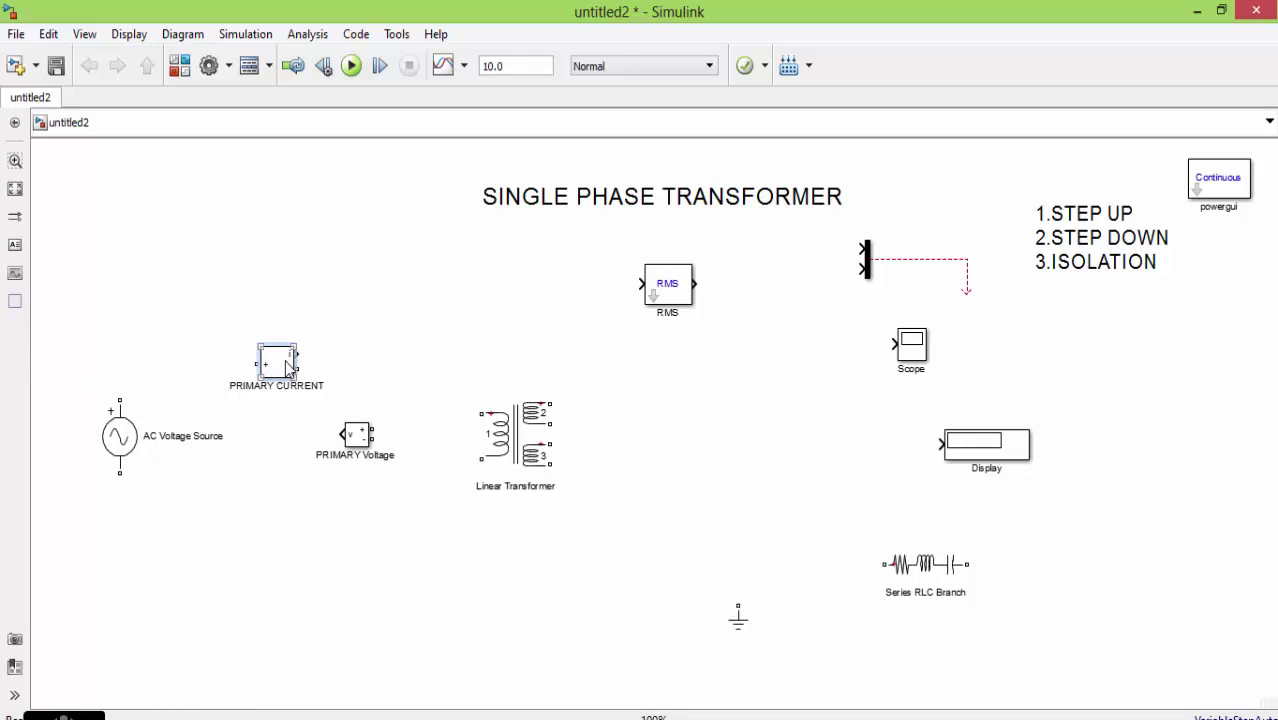
pyautogui.moveTo(287, 367); pyautogui.dragTo(732, 383)
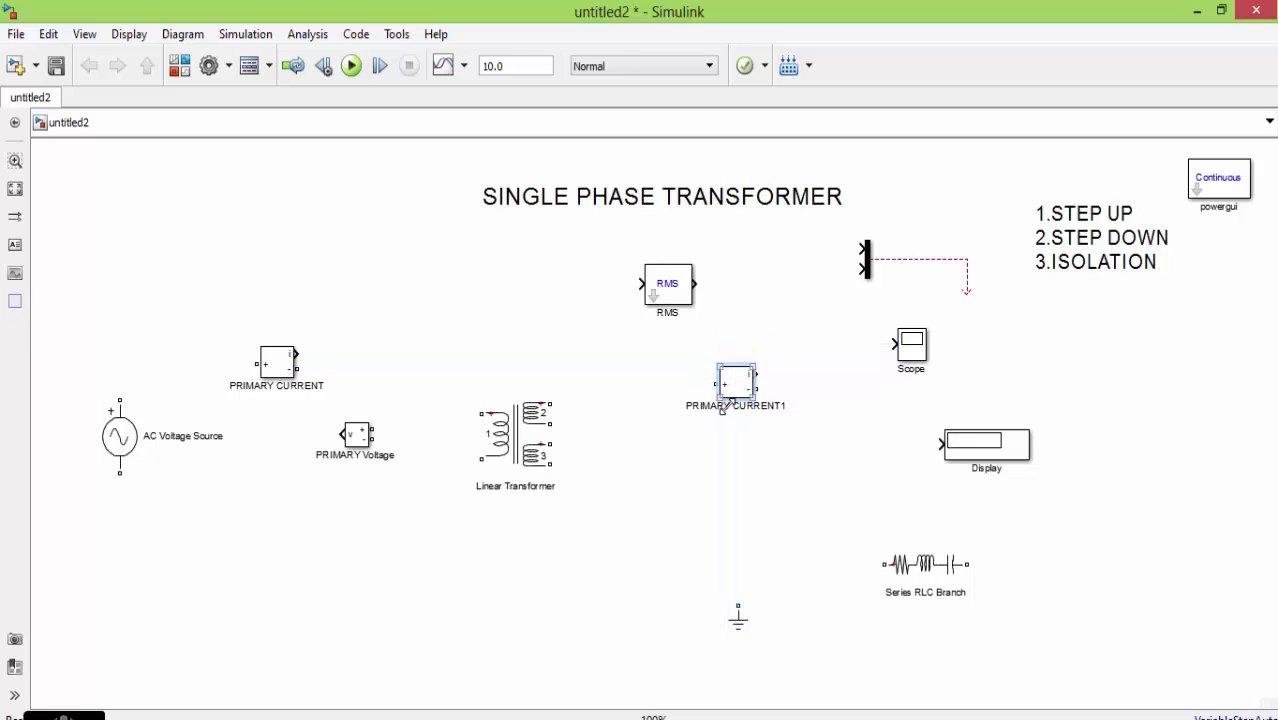
pyautogui.click(358, 438)
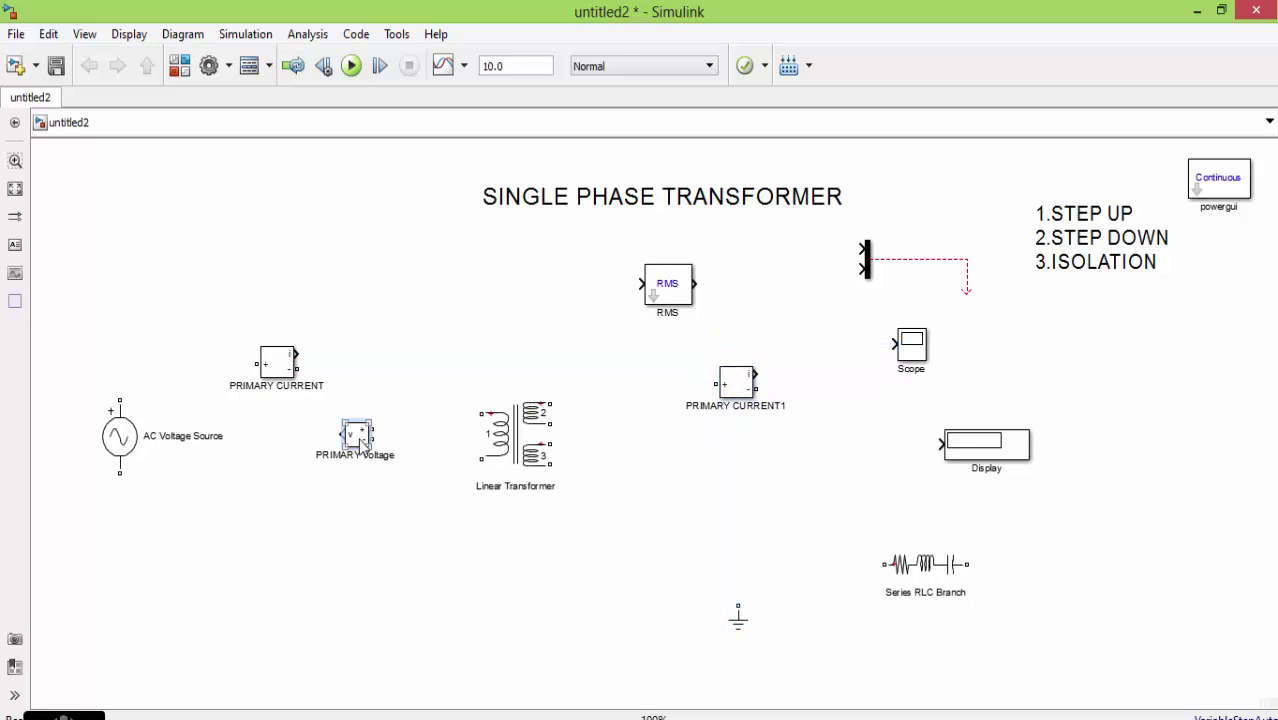
pyautogui.moveTo(362, 443)
pyautogui.mouseDown()
pyautogui.moveTo(776, 433)
pyautogui.moveTo(727, 446)
pyautogui.mouseUp()
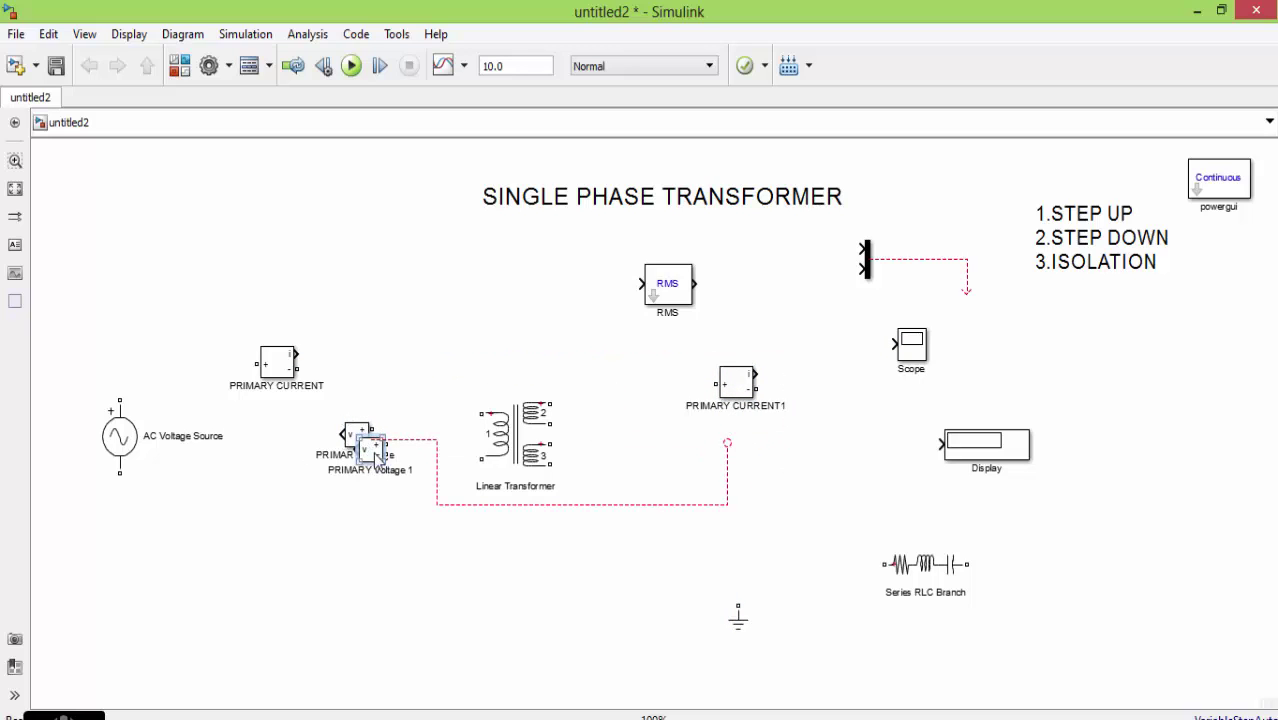
pyautogui.moveTo(376, 455); pyautogui.dragTo(482, 600)
# Step: Delete the stray line attached to PRIMARY Voltage and move the copied voltage block beneath the copied current block
pyautogui.click(624, 504)
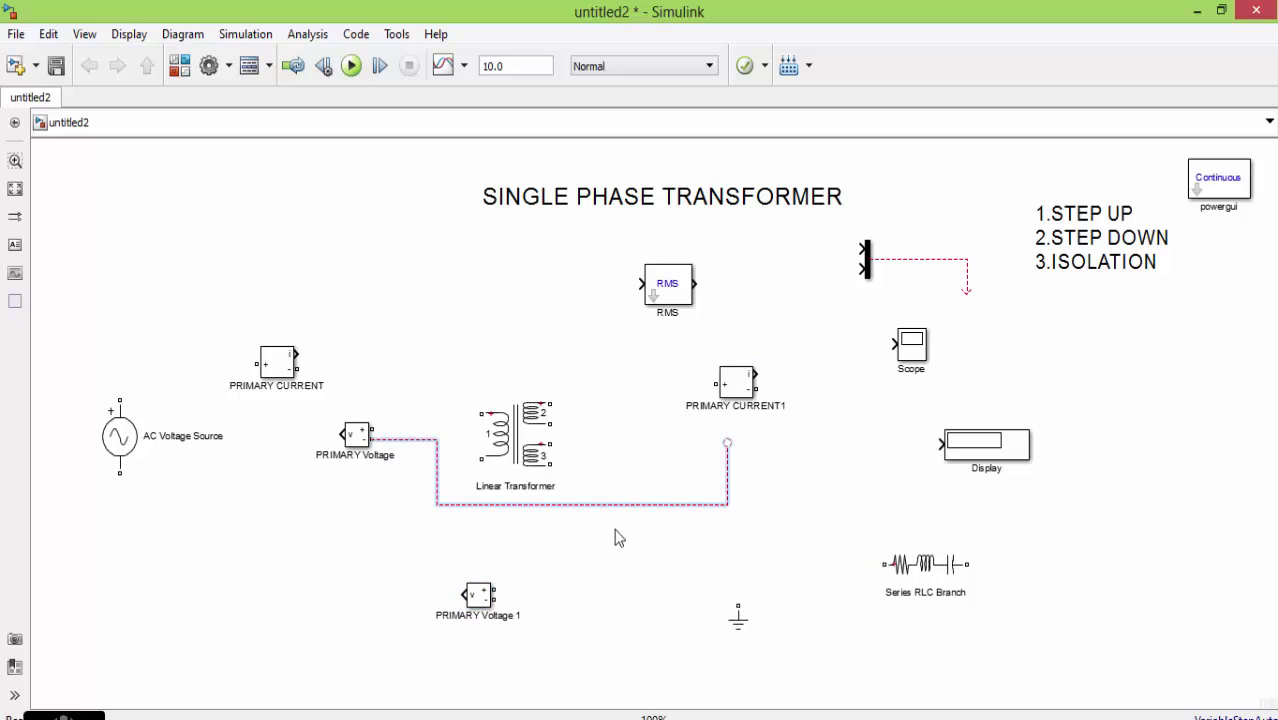
pyautogui.press('Delete')
pyautogui.click(478, 597)
pyautogui.moveTo(479, 592); pyautogui.dragTo(735, 475)
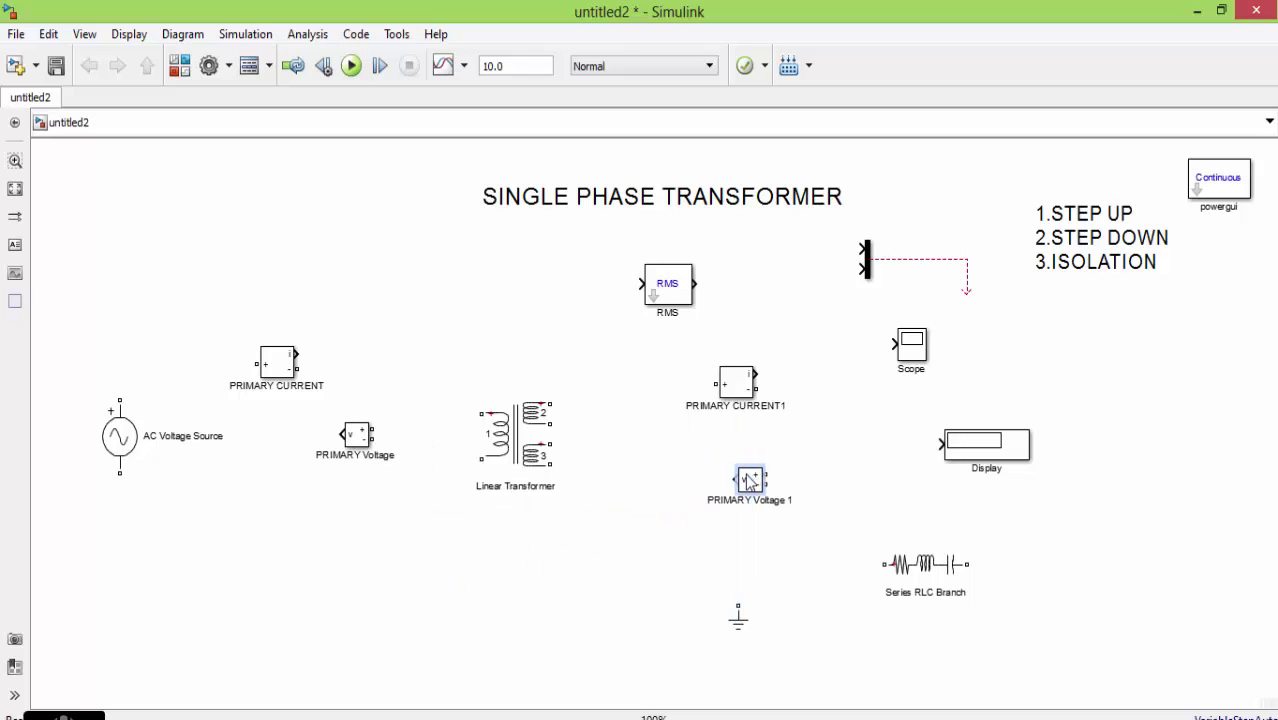
# Step: Rename the copied current measurement block as SECONDARY CURRENT1
pyautogui.click(723, 394)
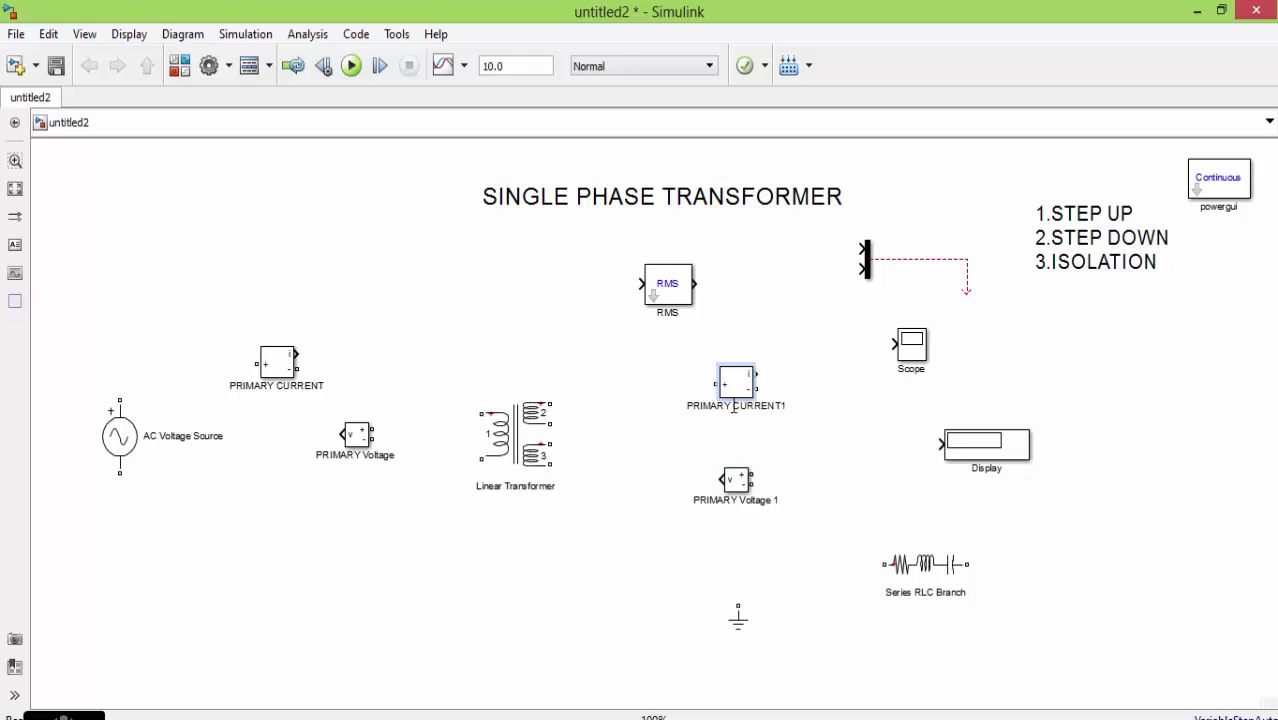
pyautogui.press('BackSpace')
pyautogui.press('BackSpace')
pyautogui.press('BackSpace')
pyautogui.press('BackSpace')
pyautogui.press('BackSpace')
pyautogui.press('BackSpace')
pyautogui.press('BackSpace')
pyautogui.press('BackSpace')
pyautogui.write('SECOND')
pyautogui.press('BackSpace')
pyautogui.write('ARY')
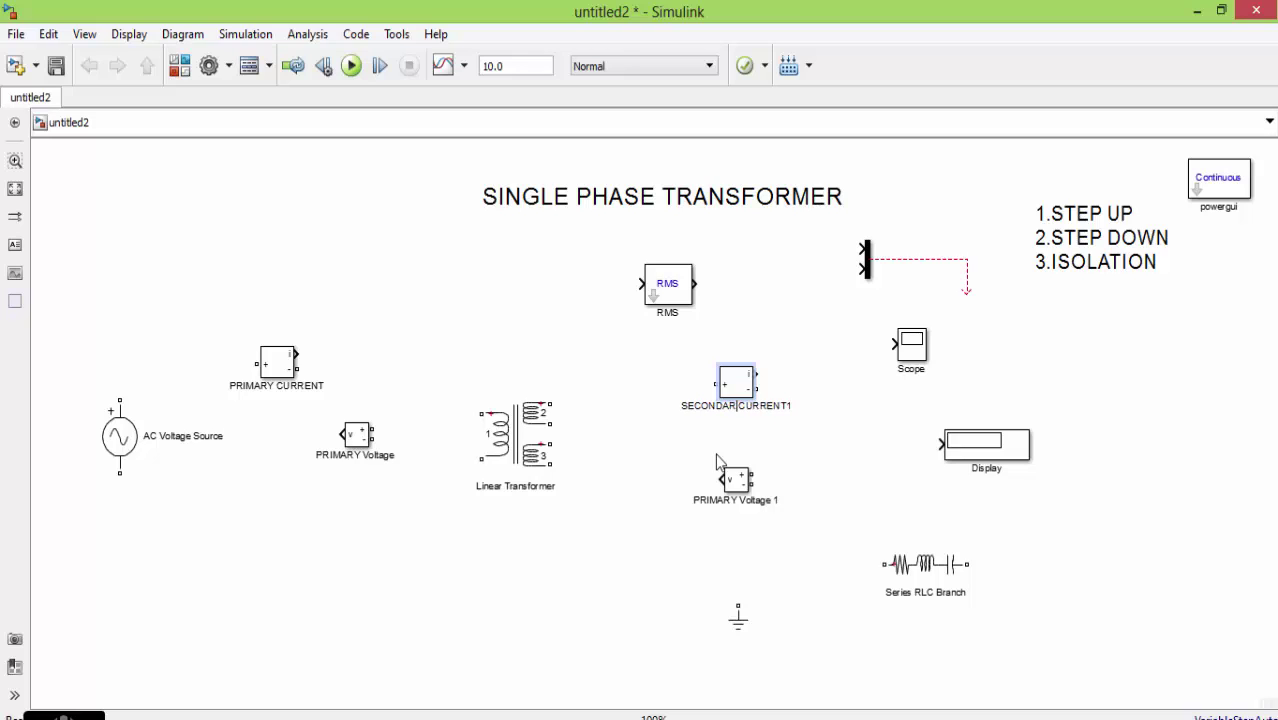
# Step: Rename the copied voltage measurement block as SECONDARY Voltage 1
pyautogui.click(707, 505)
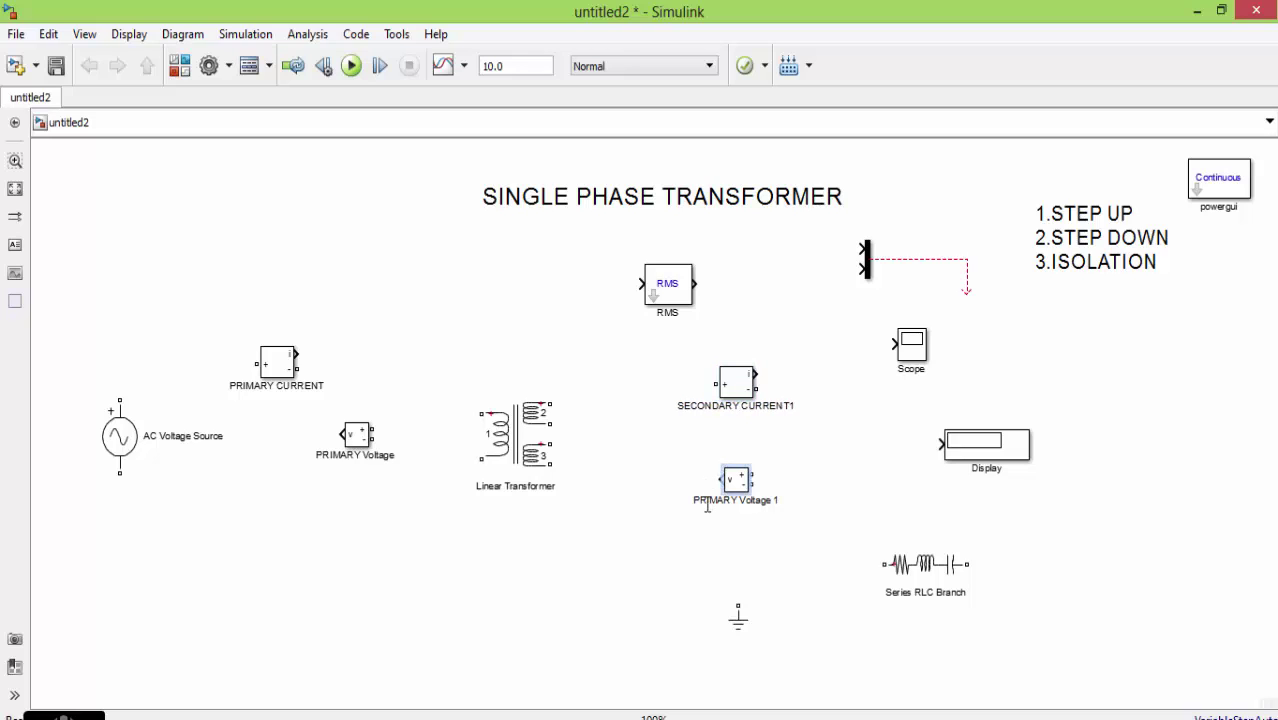
pyautogui.moveTo(738, 503); pyautogui.dragTo(706, 497)
pyautogui.write('SECOND')
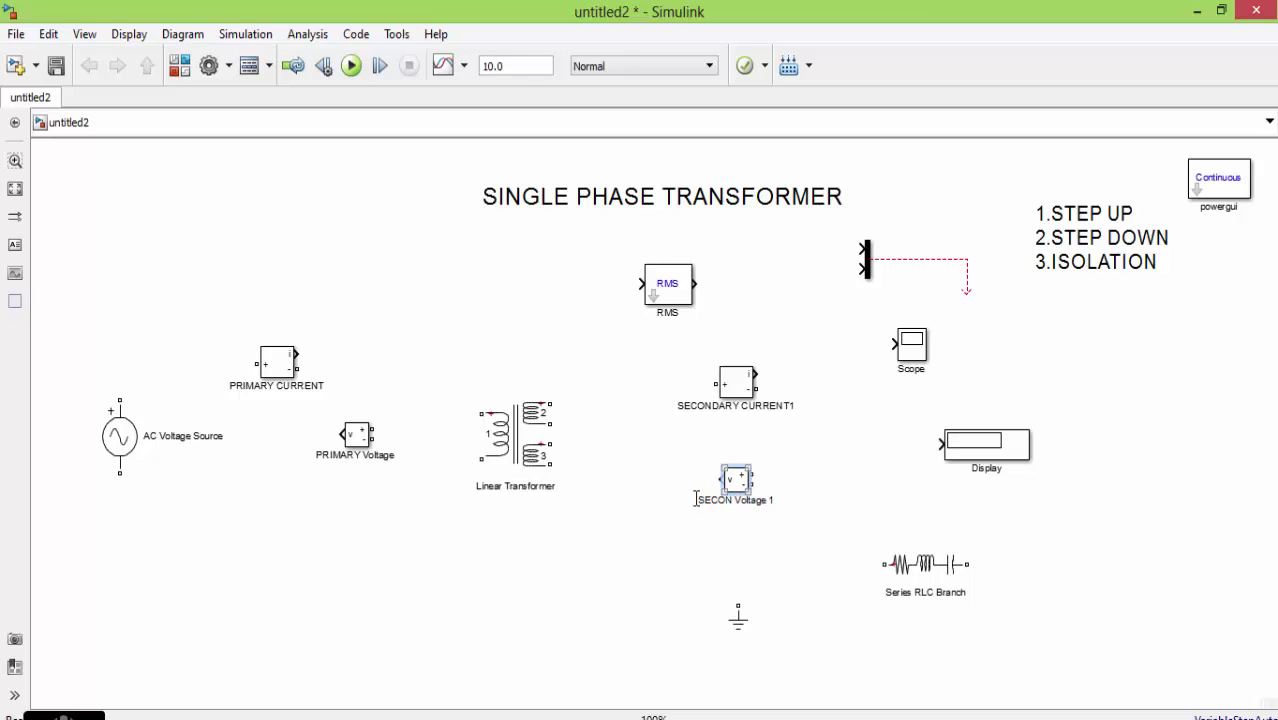
pyautogui.write('ARY')
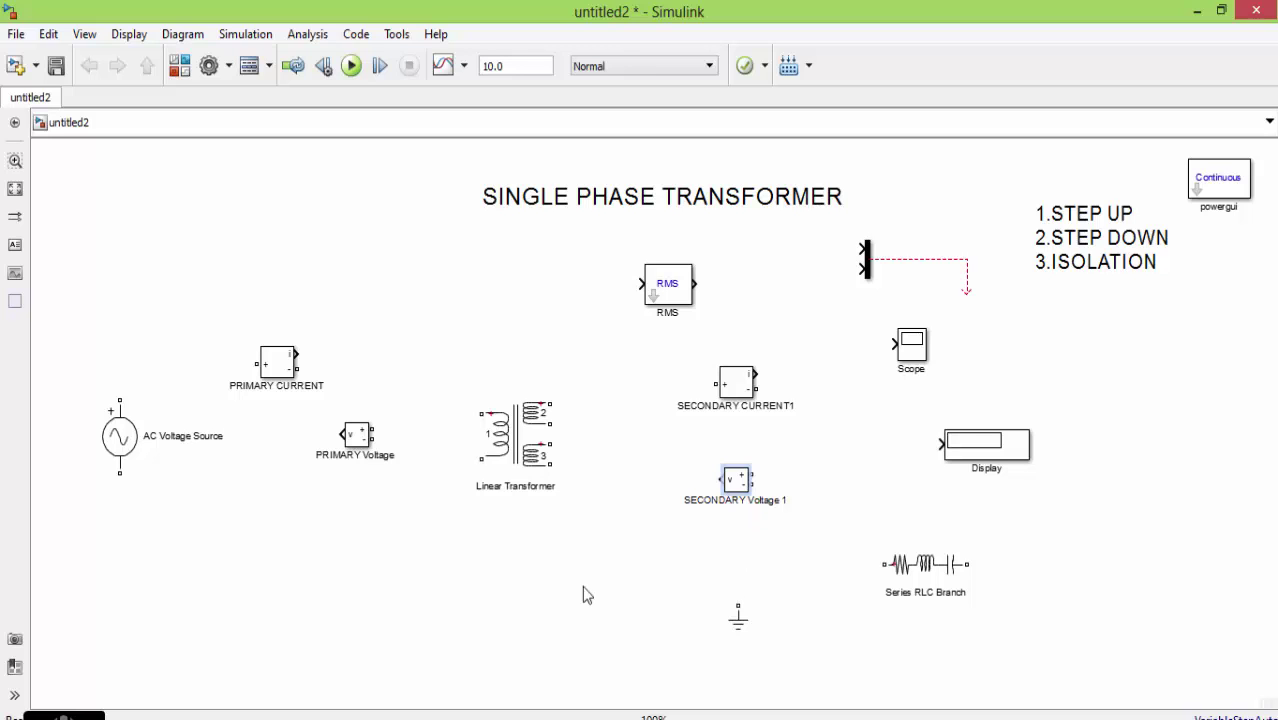
pyautogui.click(587, 595)
# Step: Flip the SECONDARY Voltage 1 block left-right so its input terminals face the transformer
pyautogui.click(737, 482)
pyautogui.rightClick(737, 484)
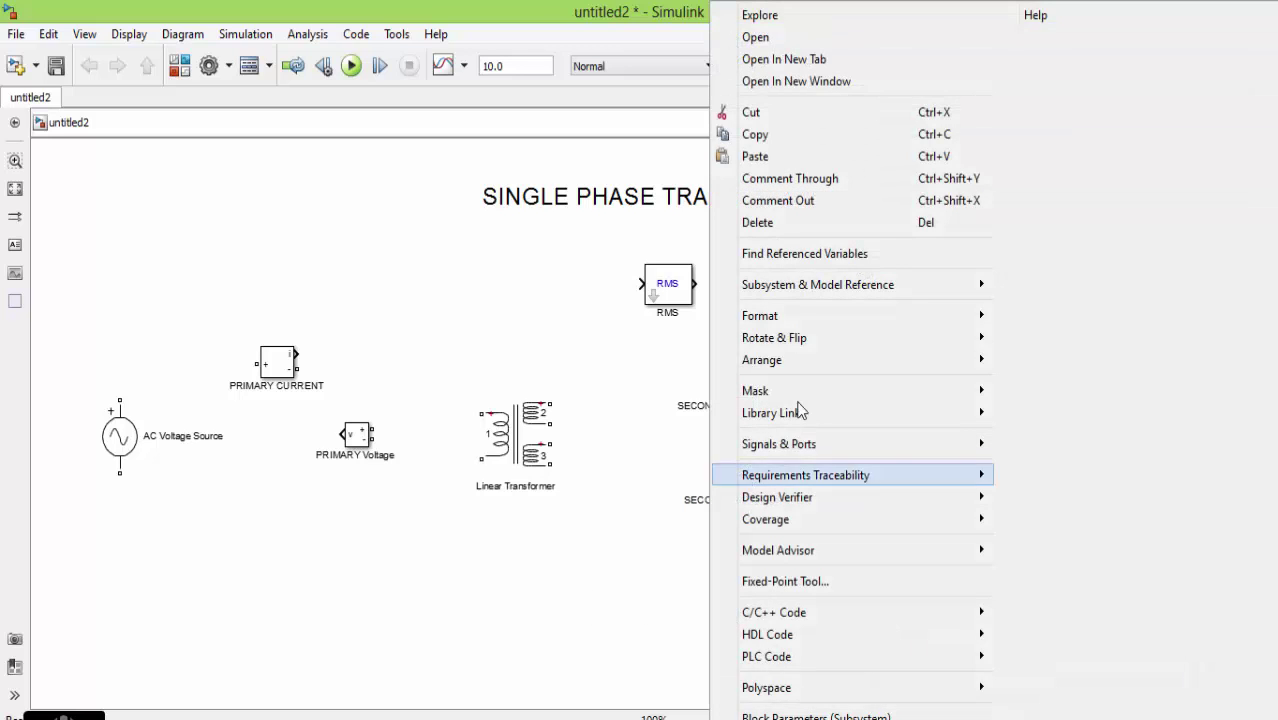
pyautogui.moveTo(722, 346)
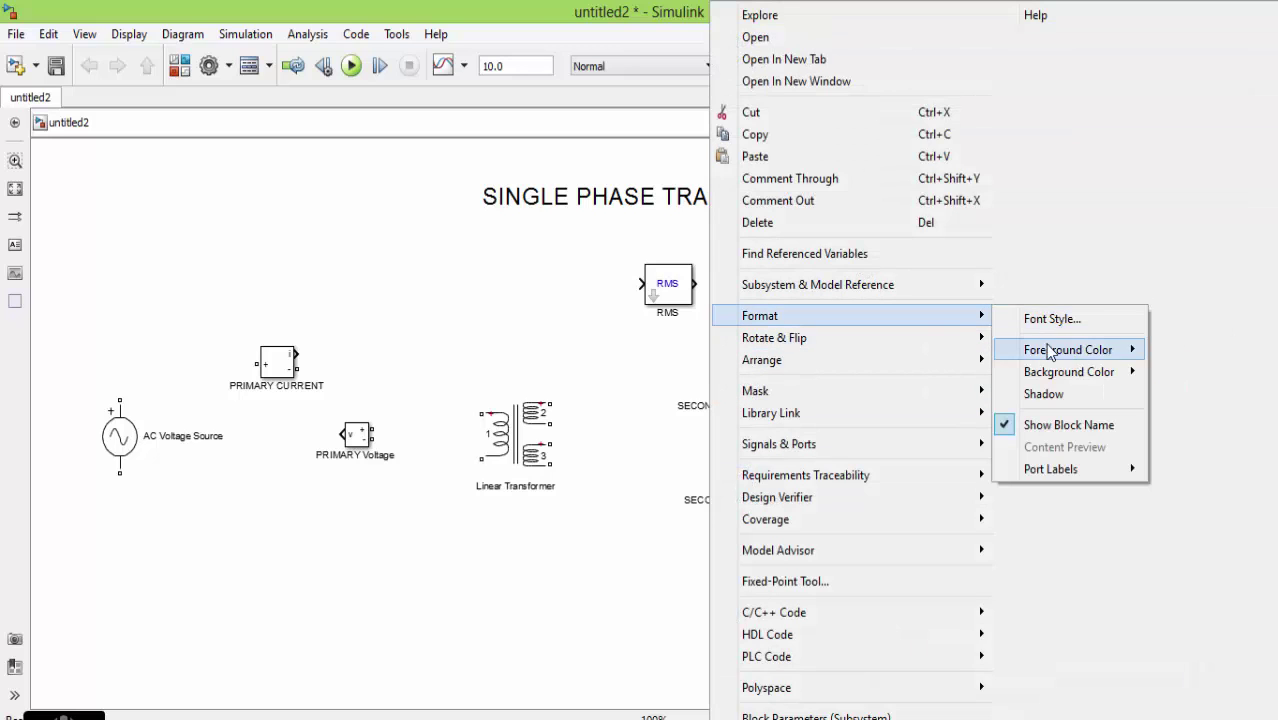
pyautogui.moveTo(1040, 393)
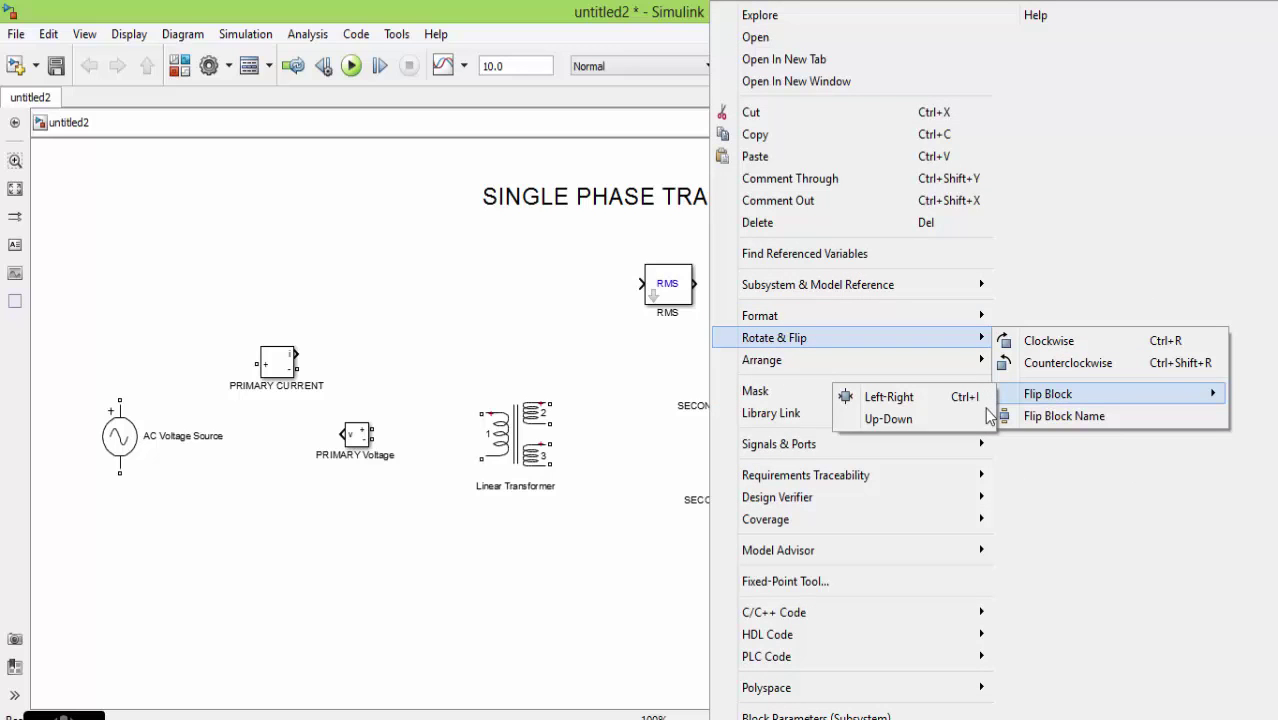
pyautogui.click(967, 401)
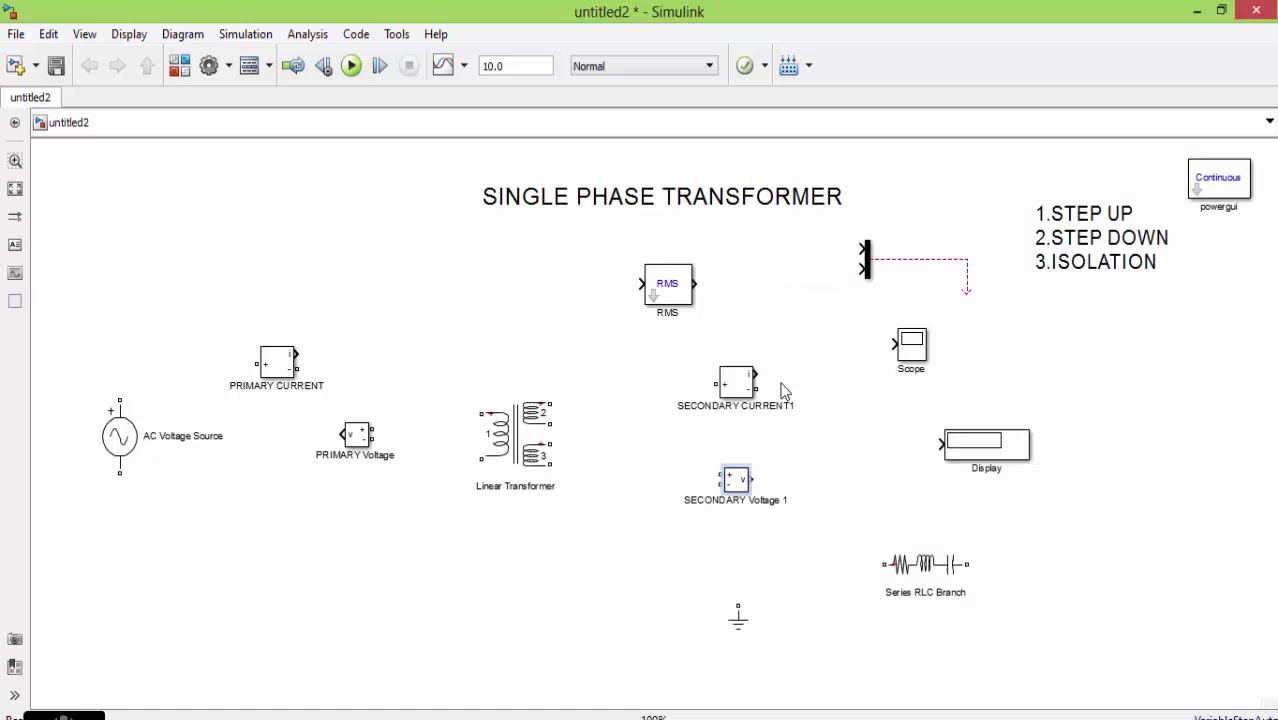
pyautogui.click(647, 545)
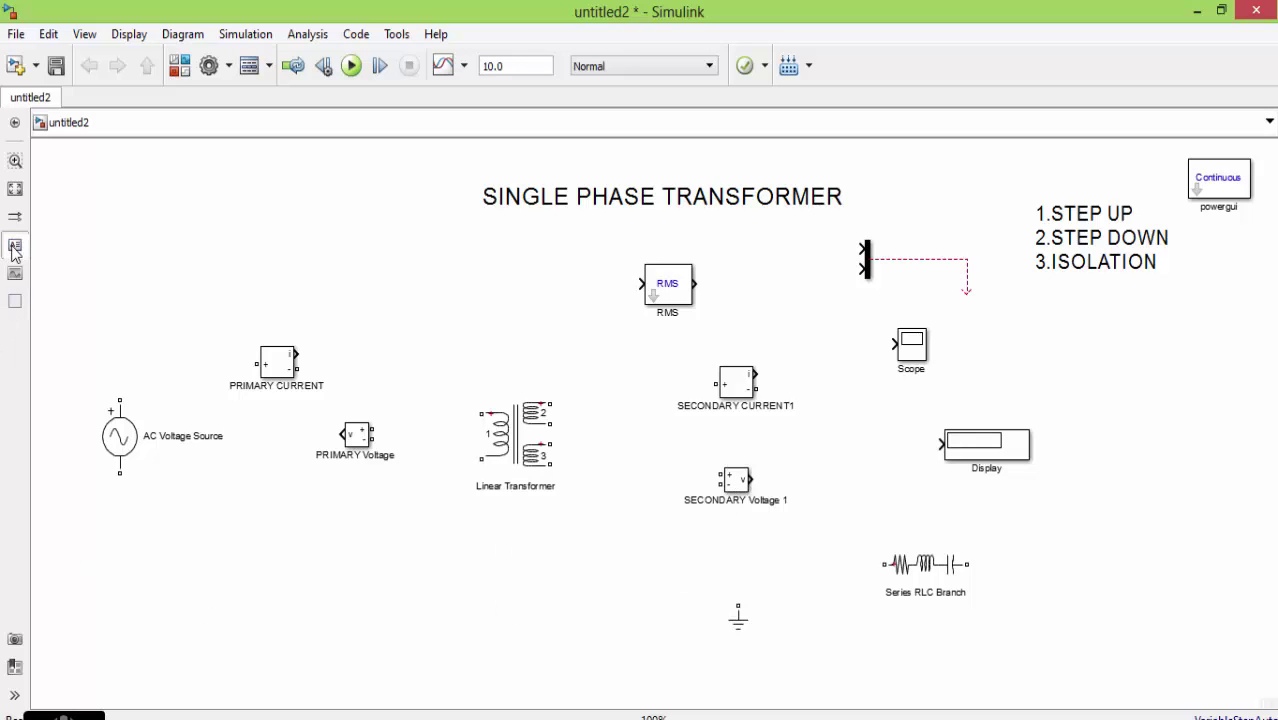
# Step: Add the annotation PRIMARY WINDING in font size 18 below the PRIMARY Voltage block
pyautogui.click(316, 520)
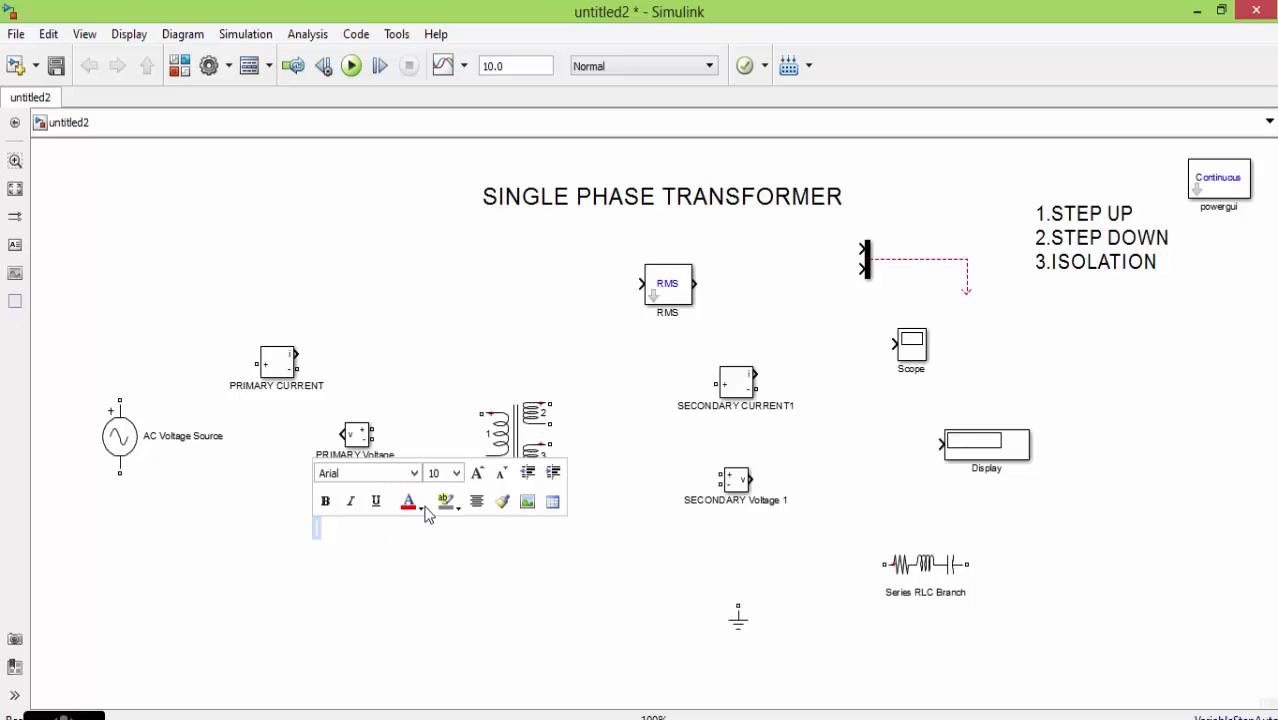
pyautogui.click(456, 473)
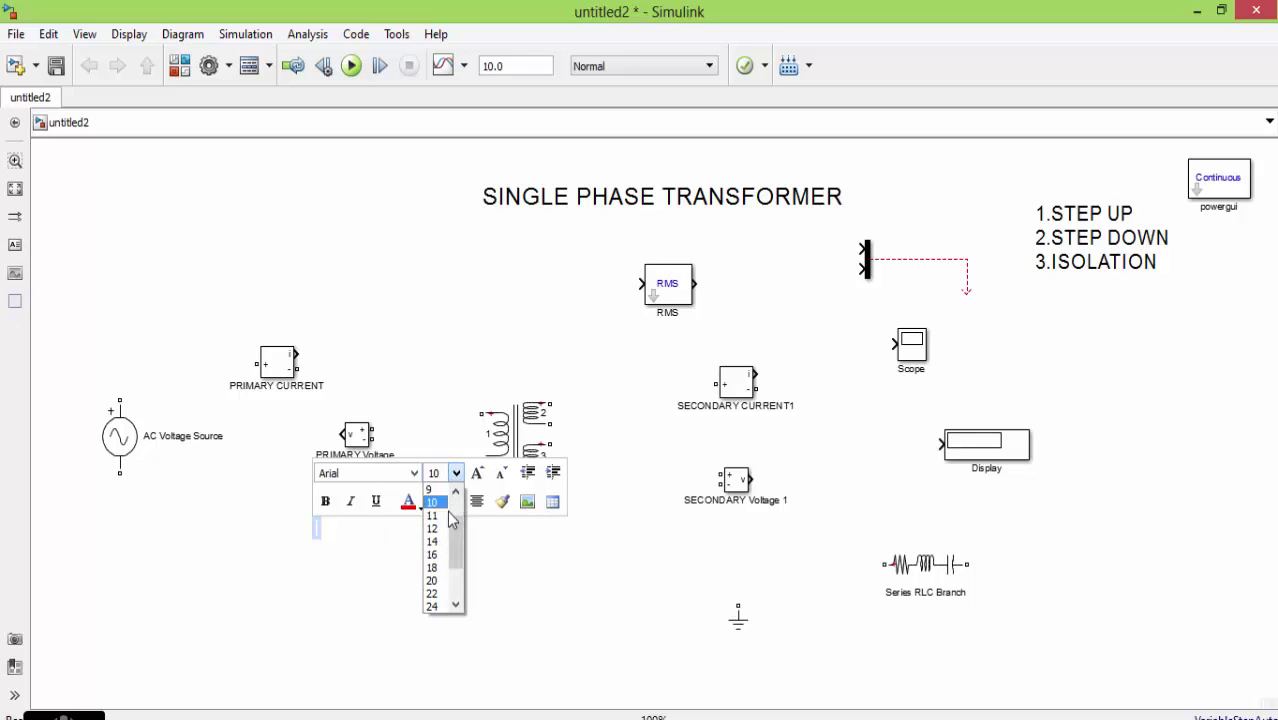
pyautogui.click(436, 567)
pyautogui.write('PR')
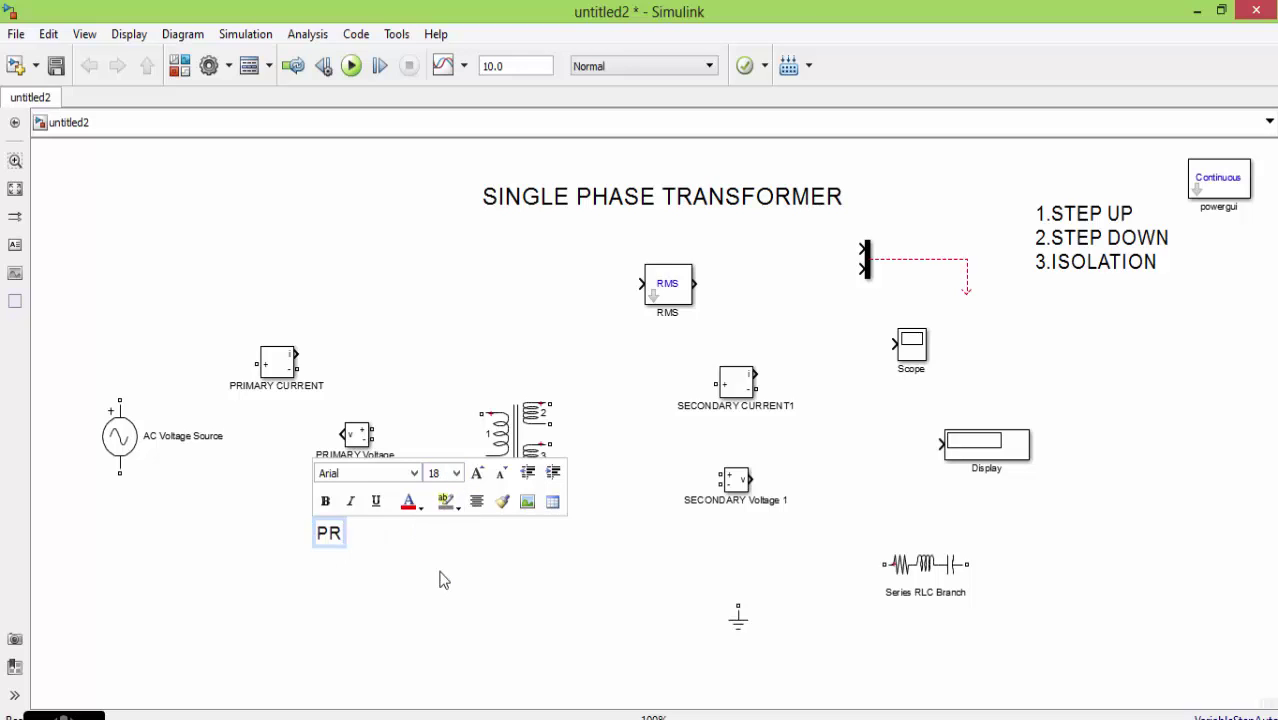
pyautogui.write('IMRY')
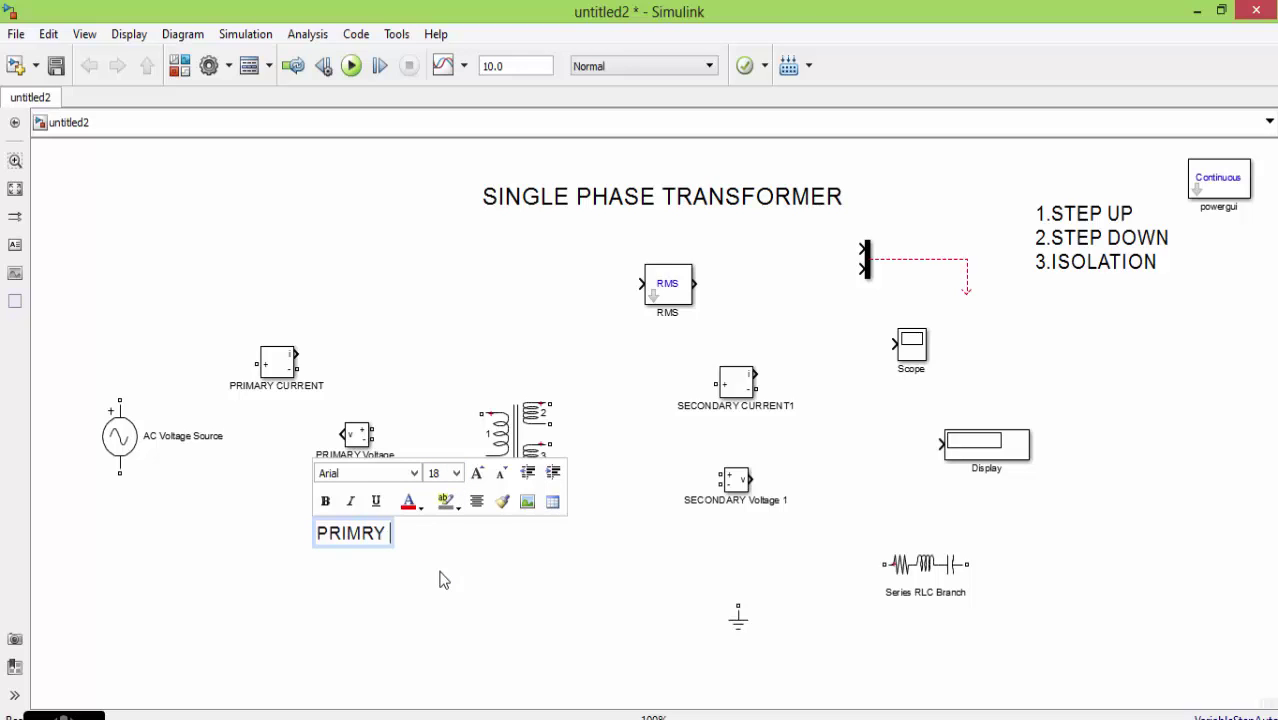
pyautogui.press('BackSpace')
pyautogui.press('BackSpace')
pyautogui.write('ARY WINDIN')
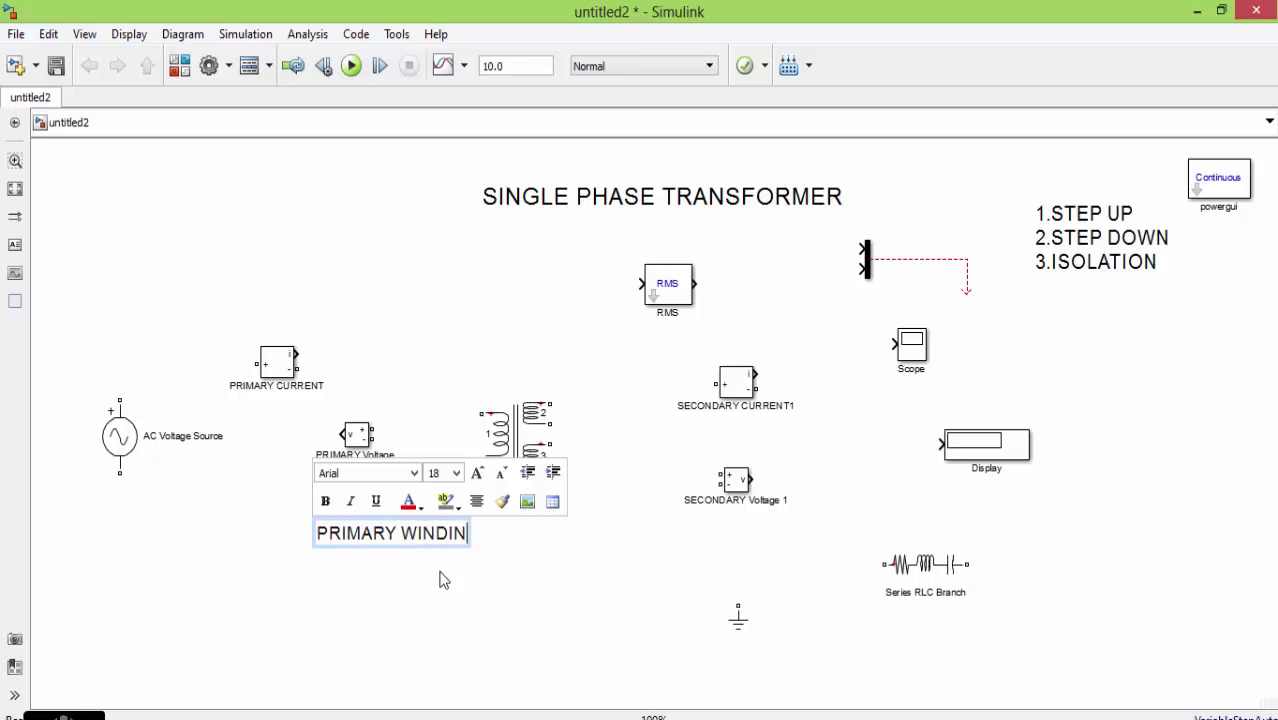
pyautogui.write('G')
pyautogui.click(449, 600)
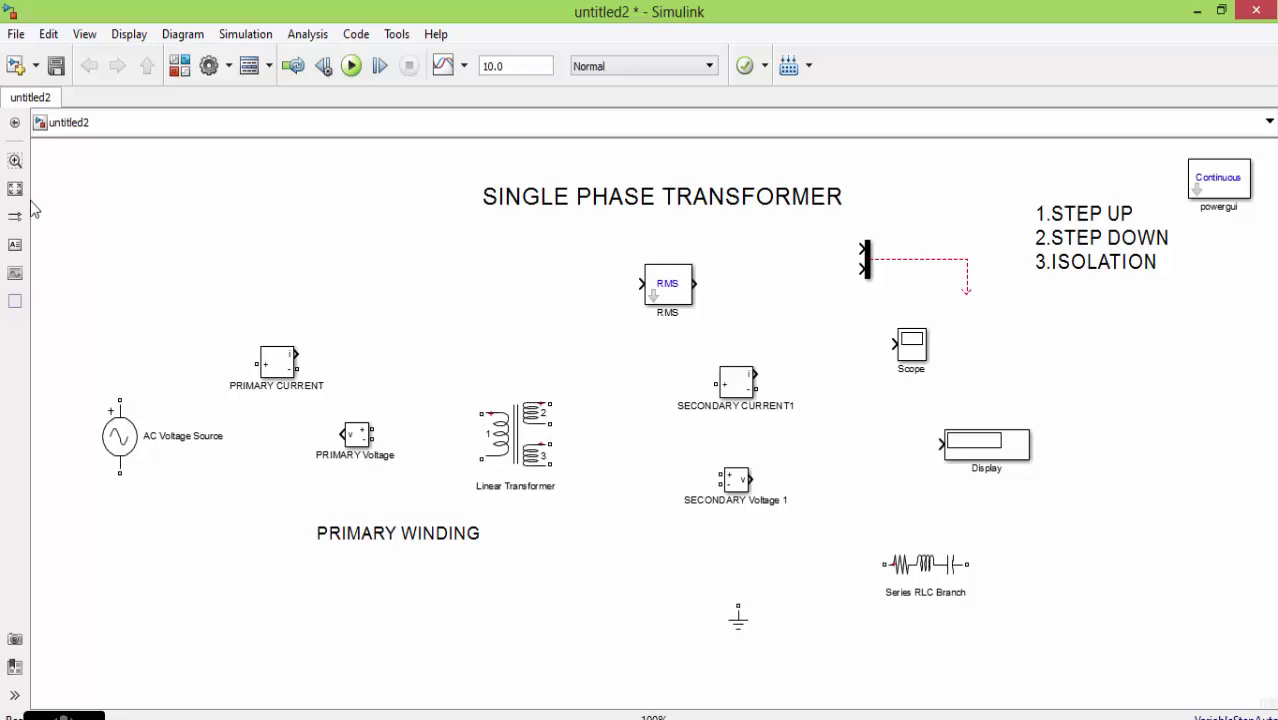
# Step: Add the annotation SECONDARY WINDING in font size 18 below and to the right of the Linear Transformer
pyautogui.click(15, 244)
pyautogui.click(550, 548)
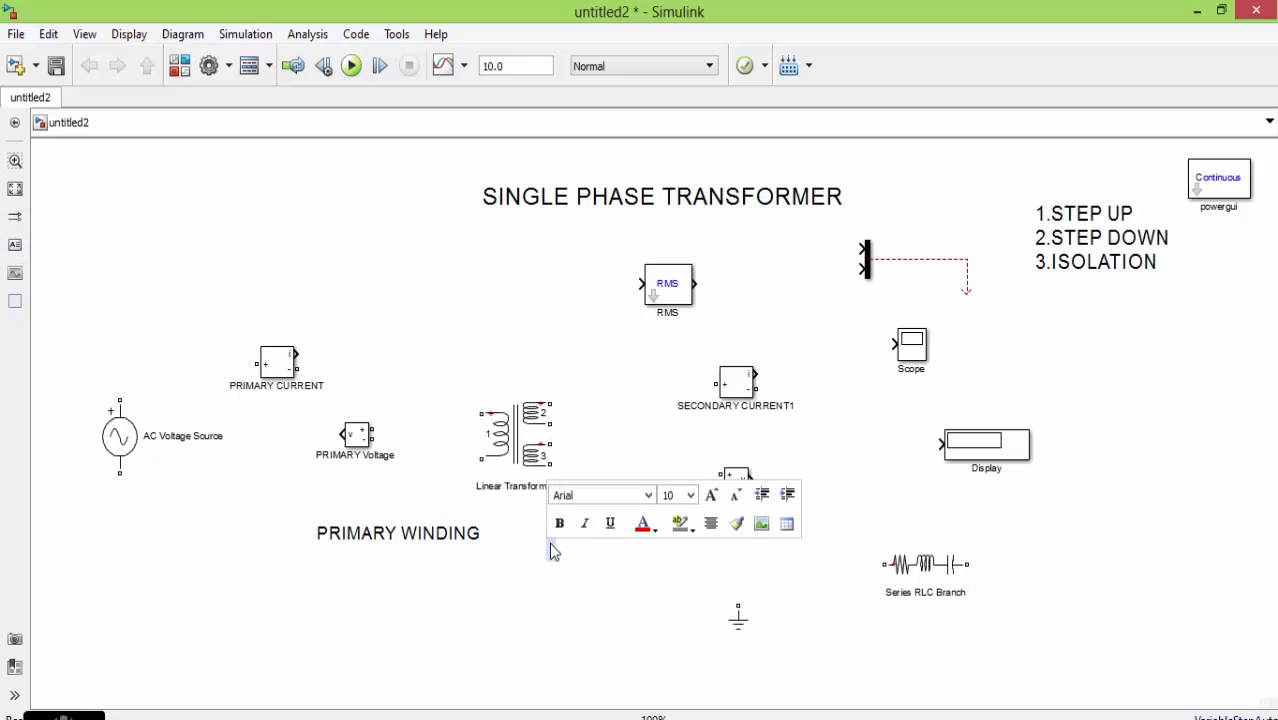
pyautogui.click(689, 495)
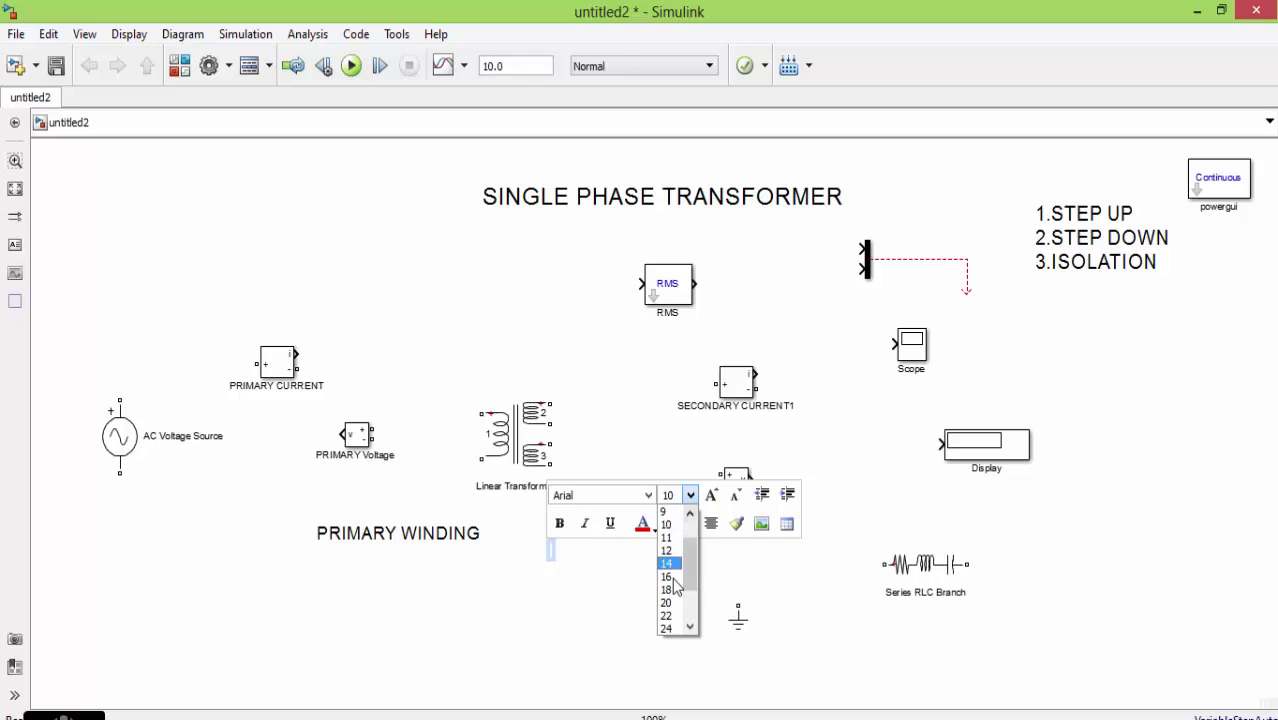
pyautogui.click(674, 599)
pyautogui.write('SE')
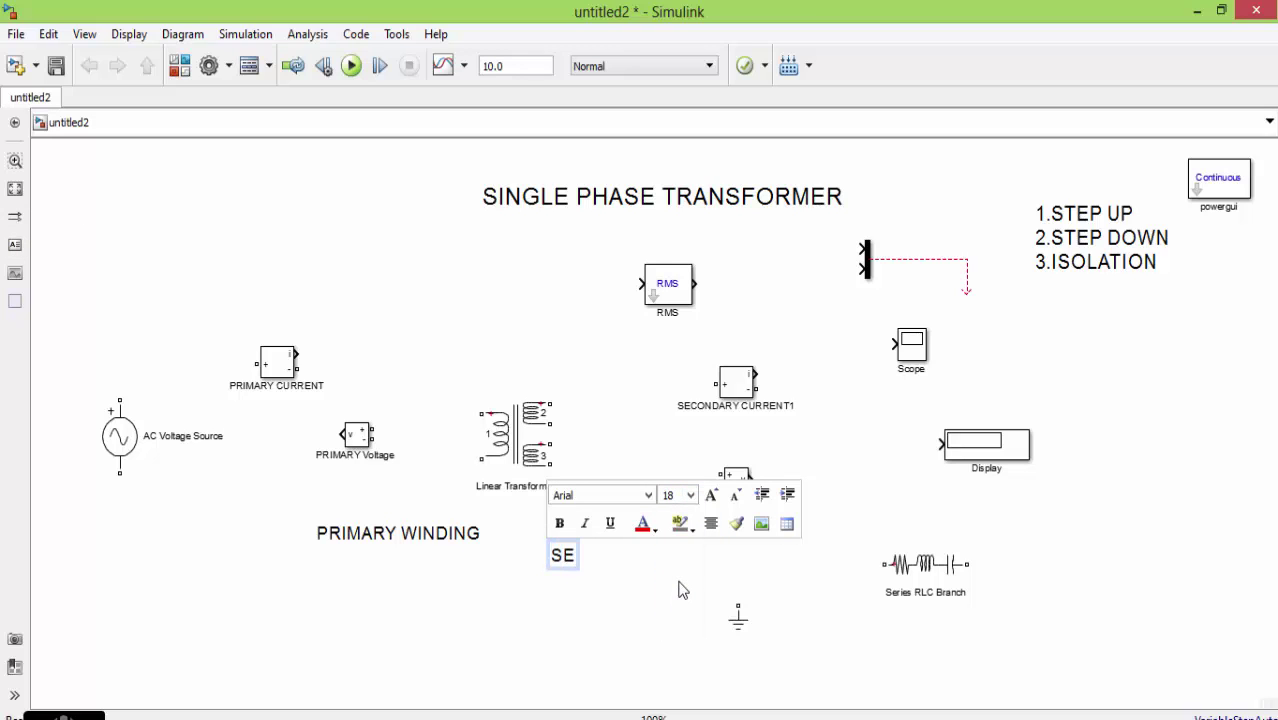
pyautogui.write('CONDARY ')
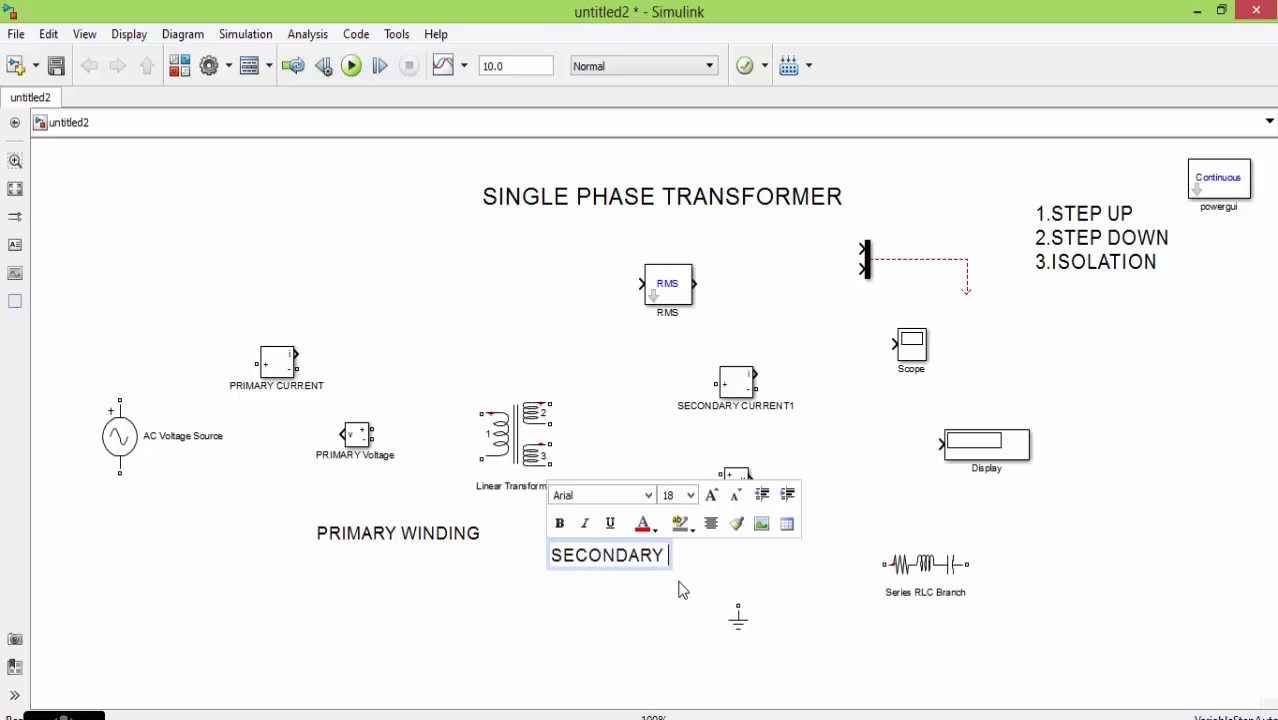
pyautogui.write('WINDING')
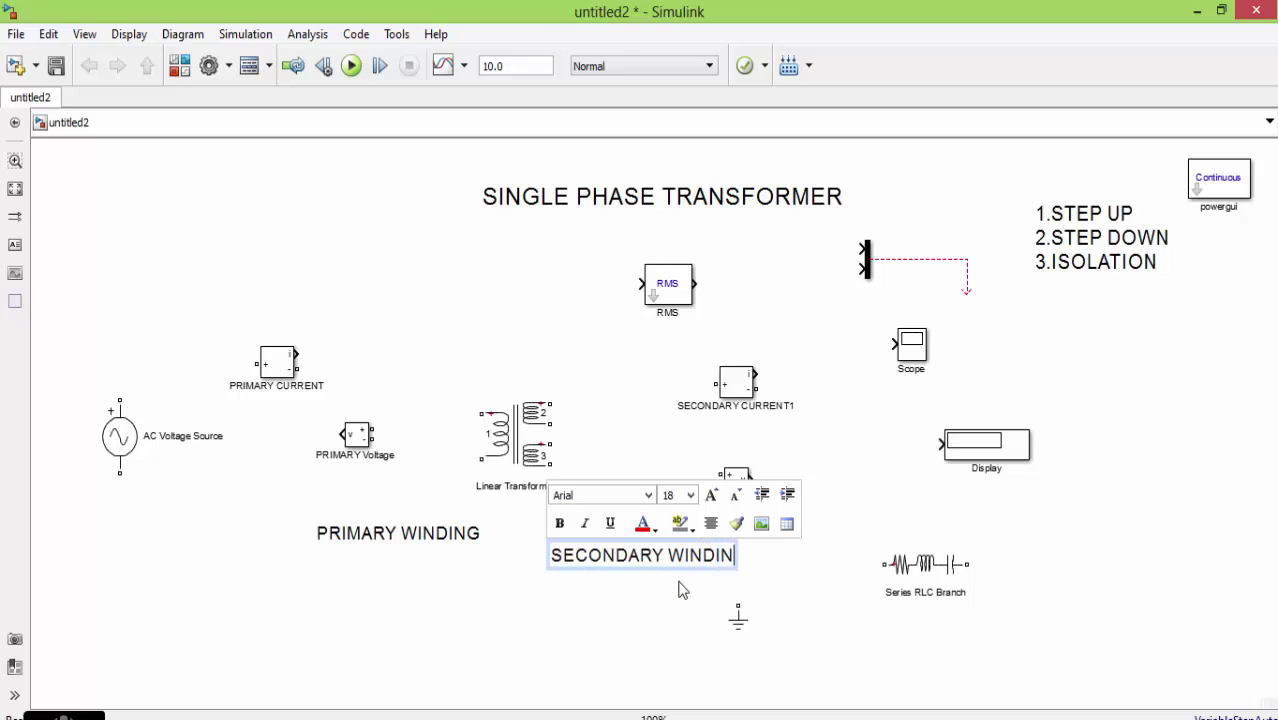
pyautogui.click(578, 597)
# Step: Move the SECONDARY WINDING annotation level with the PRIMARY WINDING annotation
pyautogui.click(365, 537)
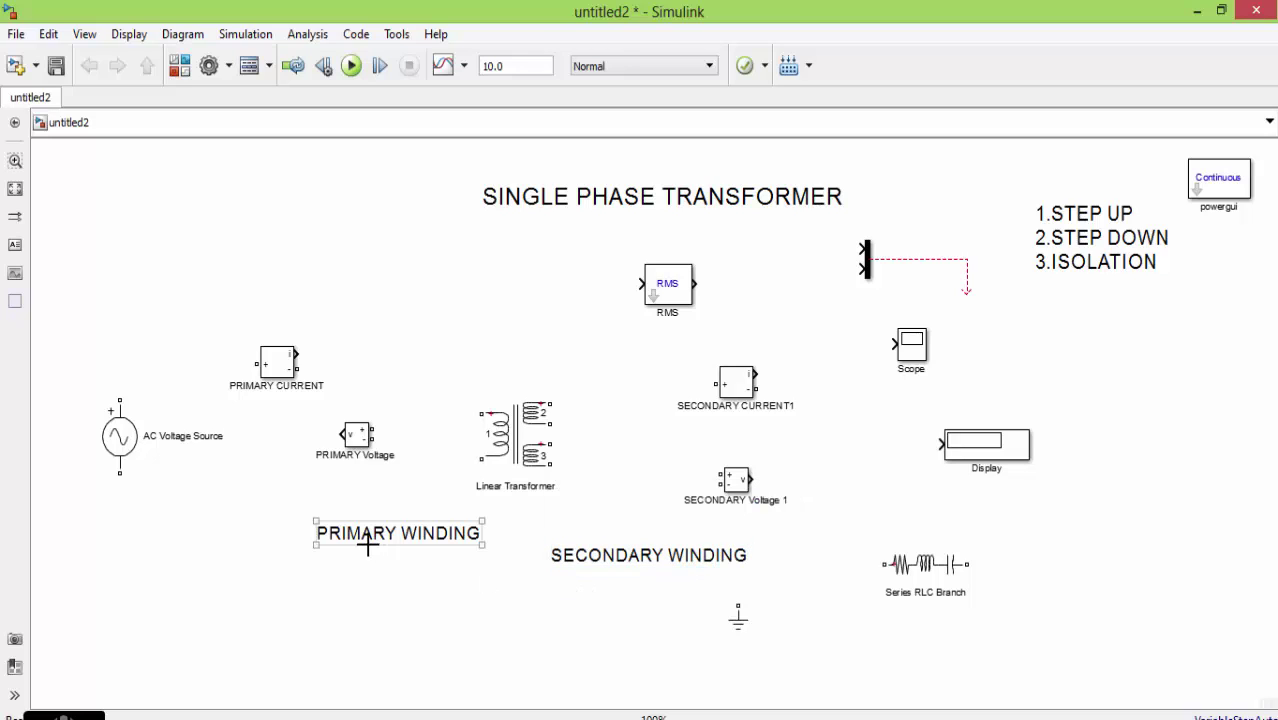
pyautogui.click(598, 558)
pyautogui.moveTo(662, 562)
pyautogui.mouseDown()
pyautogui.moveTo(658, 535)
pyautogui.moveTo(639, 537)
pyautogui.mouseUp()
pyautogui.click(683, 567)
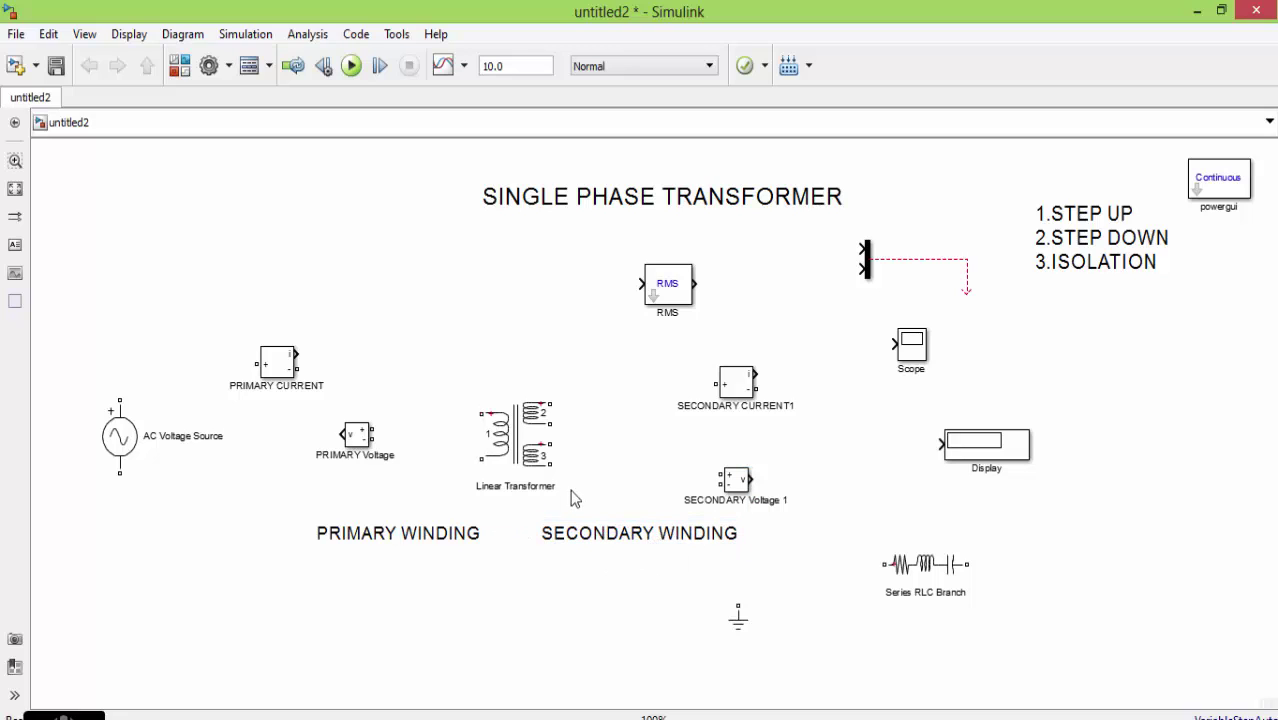
# Step: Turn off the three windings option in the Linear Transformer's parameters
pyautogui.click(520, 488)
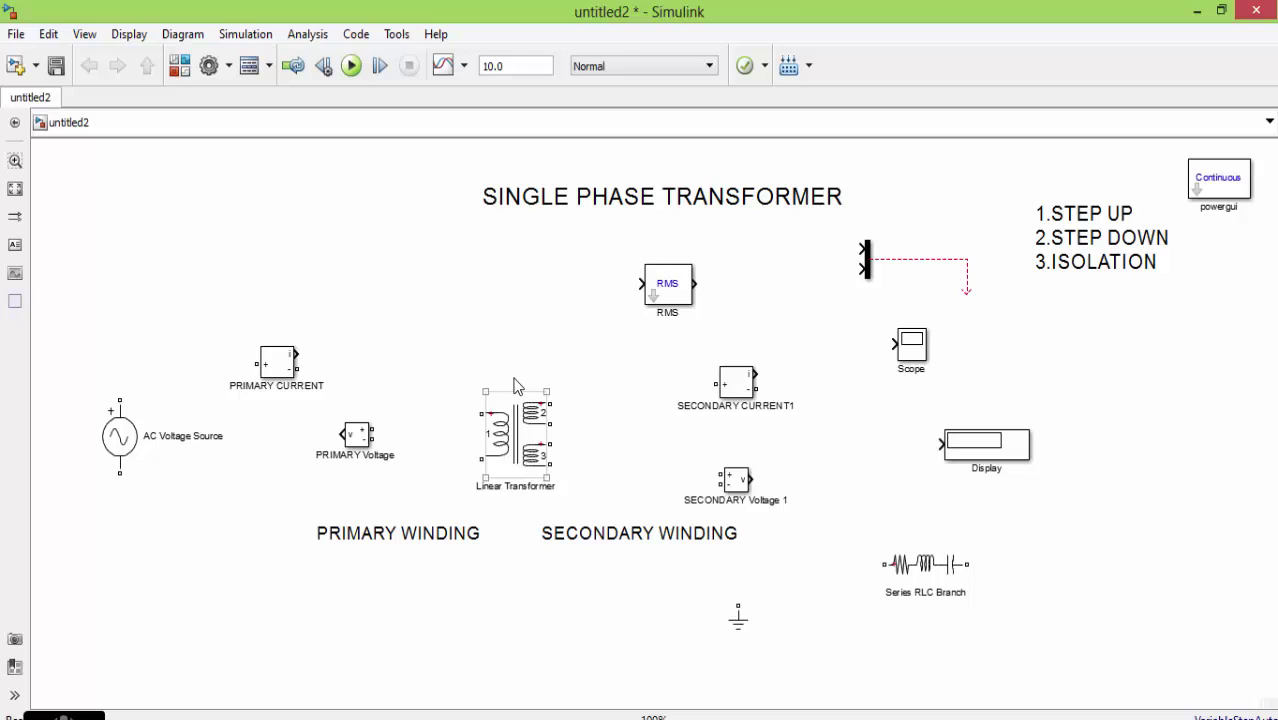
pyautogui.click(518, 511)
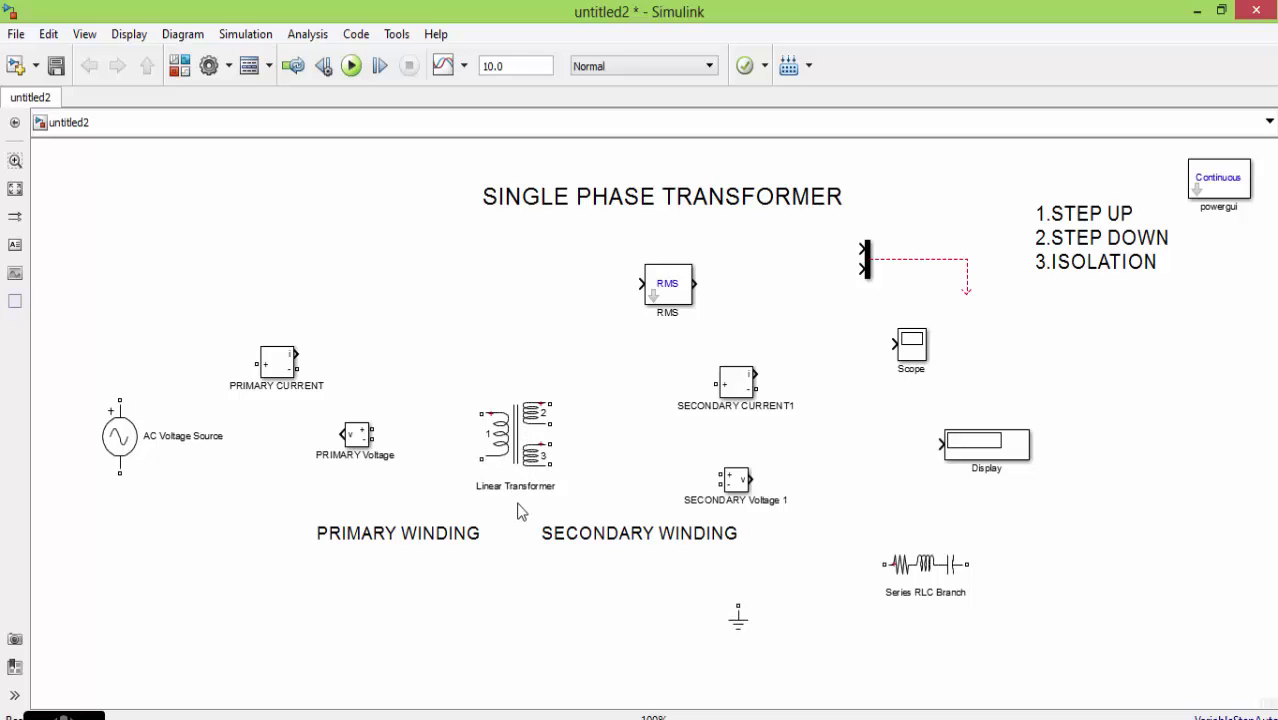
pyautogui.click(506, 485)
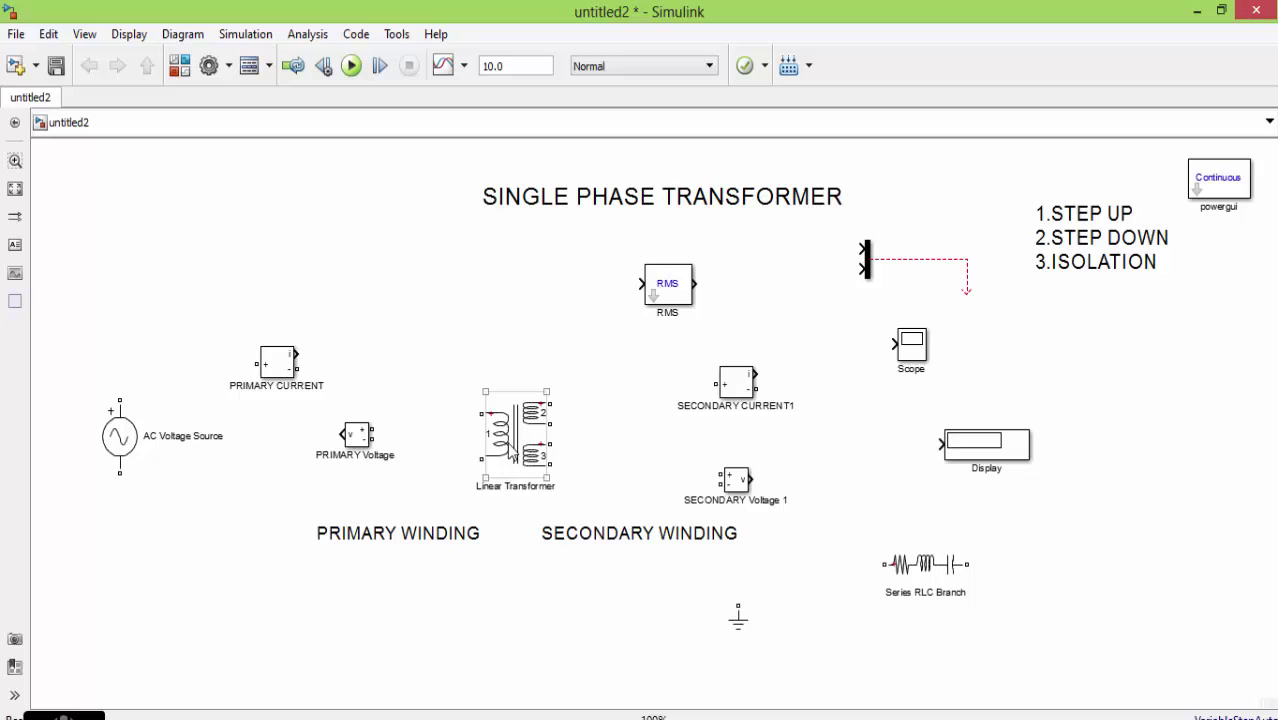
pyautogui.doubleClick(512, 452)
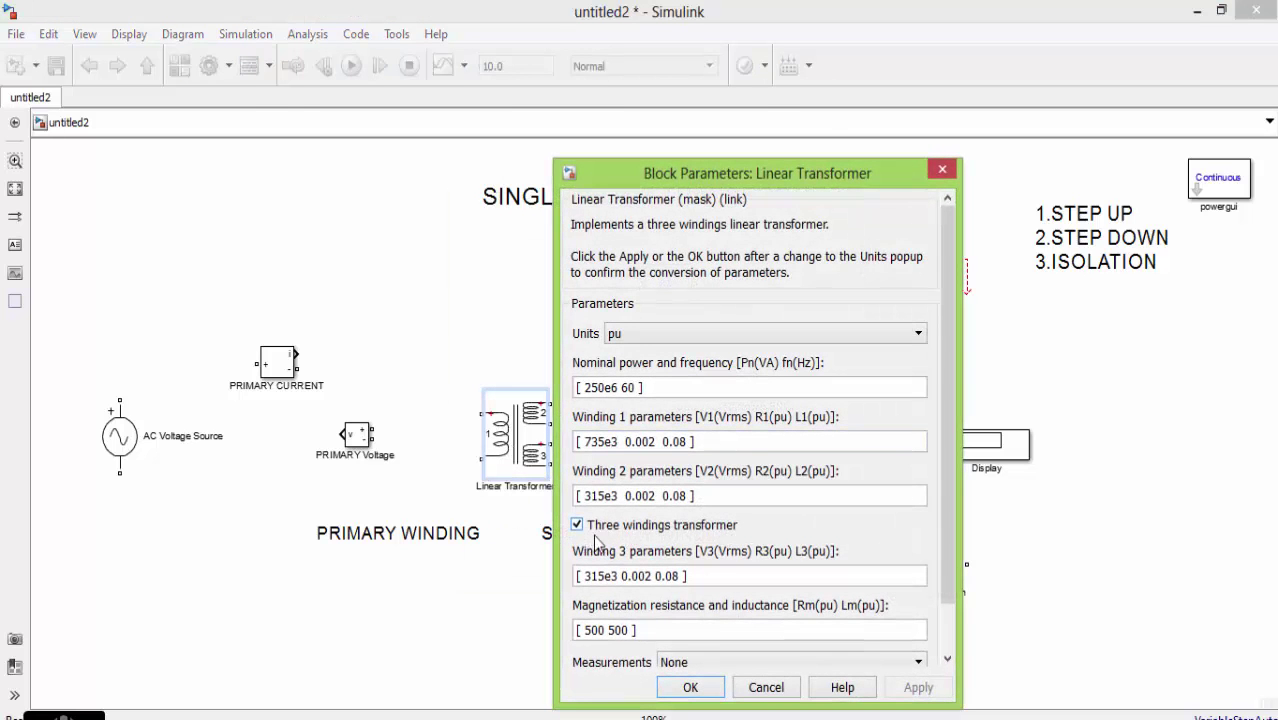
pyautogui.click(577, 525)
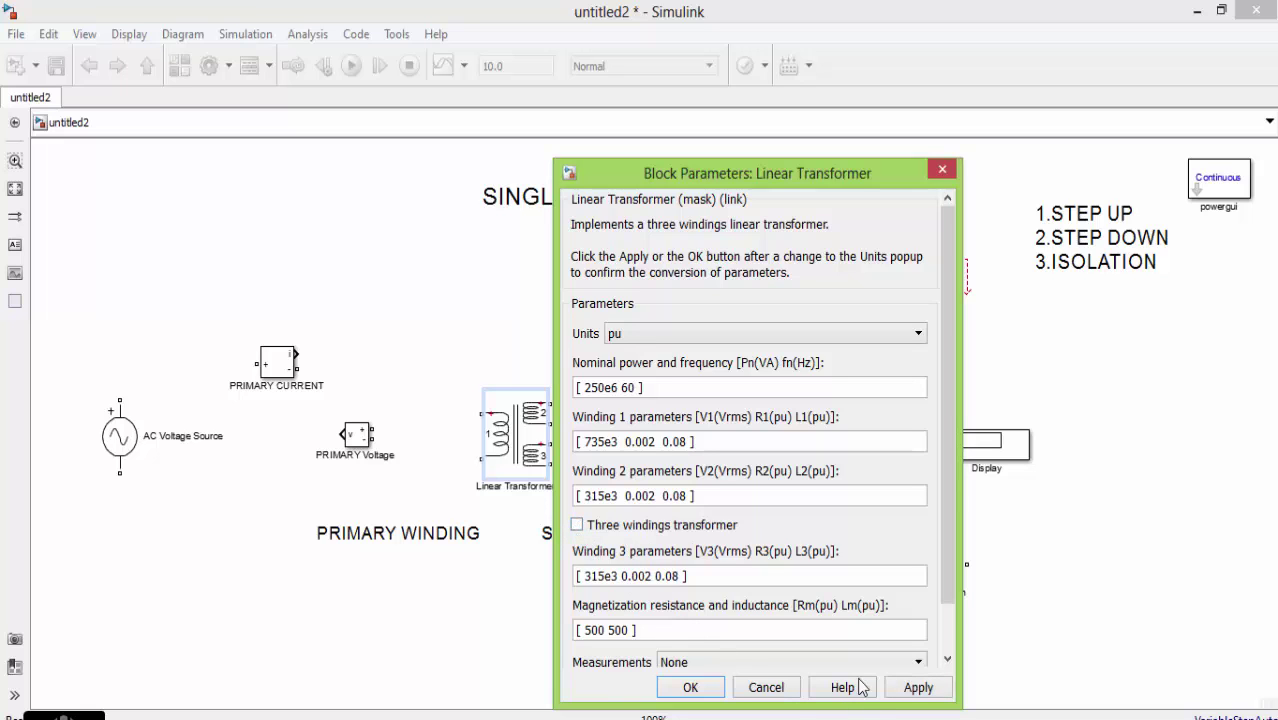
pyautogui.click(897, 688)
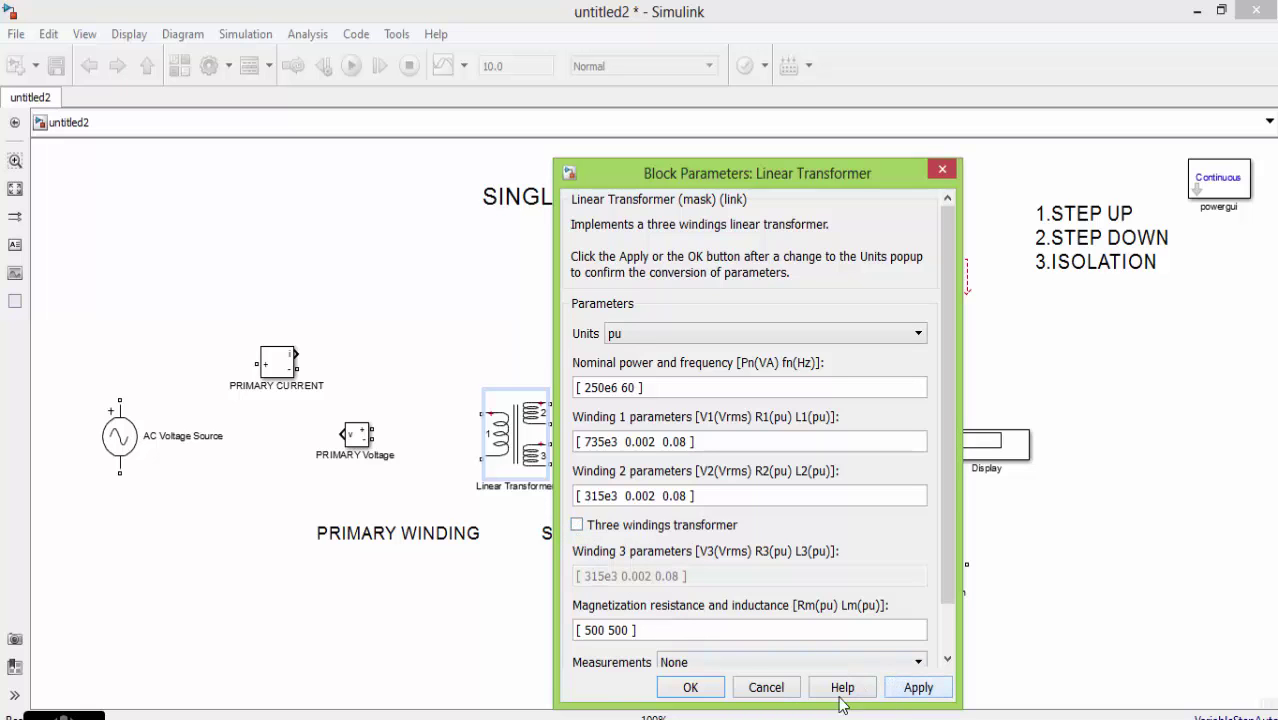
pyautogui.click(686, 688)
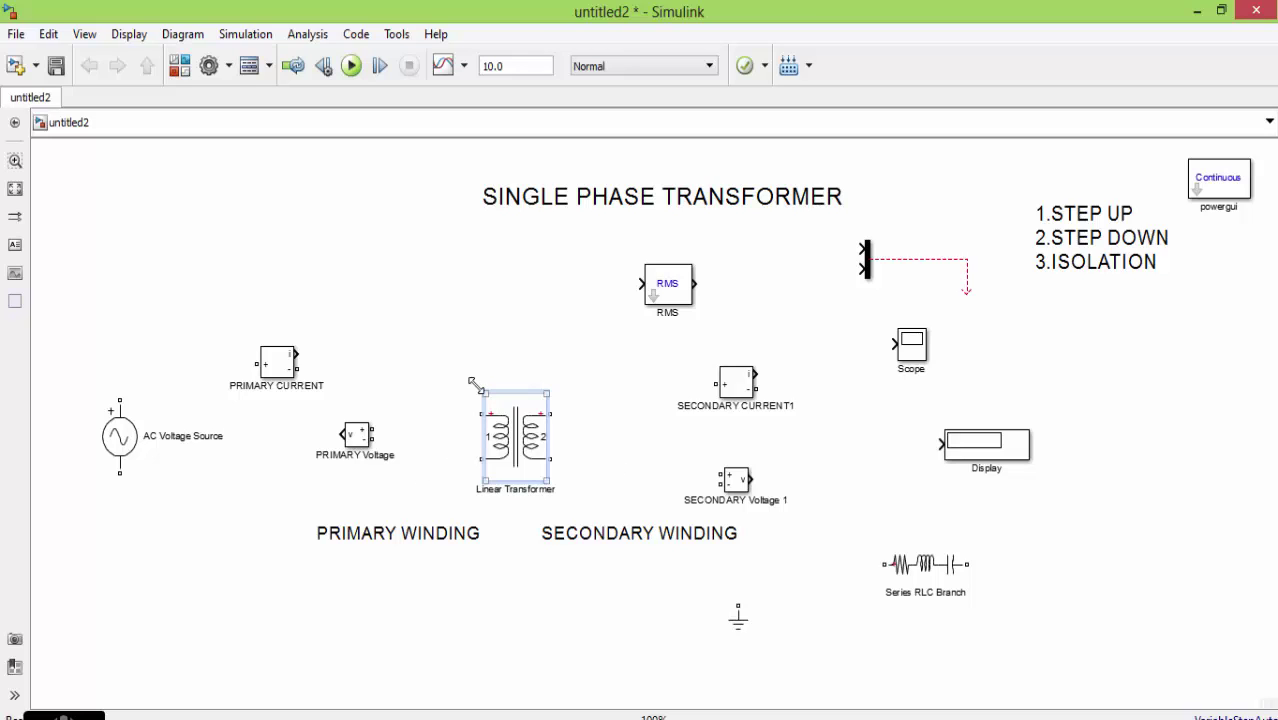
# Step: Wire the source, PRIMARY CURRENT and PRIMARY Voltage to the primary winding, and the secondary winding's upper terminal to SECONDARY CURRENT1
pyautogui.moveTo(120, 400)
pyautogui.mouseDown()
pyautogui.moveTo(203, 363)
pyautogui.moveTo(268, 364)
pyautogui.moveTo(480, 410)
pyautogui.mouseUp()
pyautogui.moveTo(480, 459); pyautogui.dragTo(121, 472)
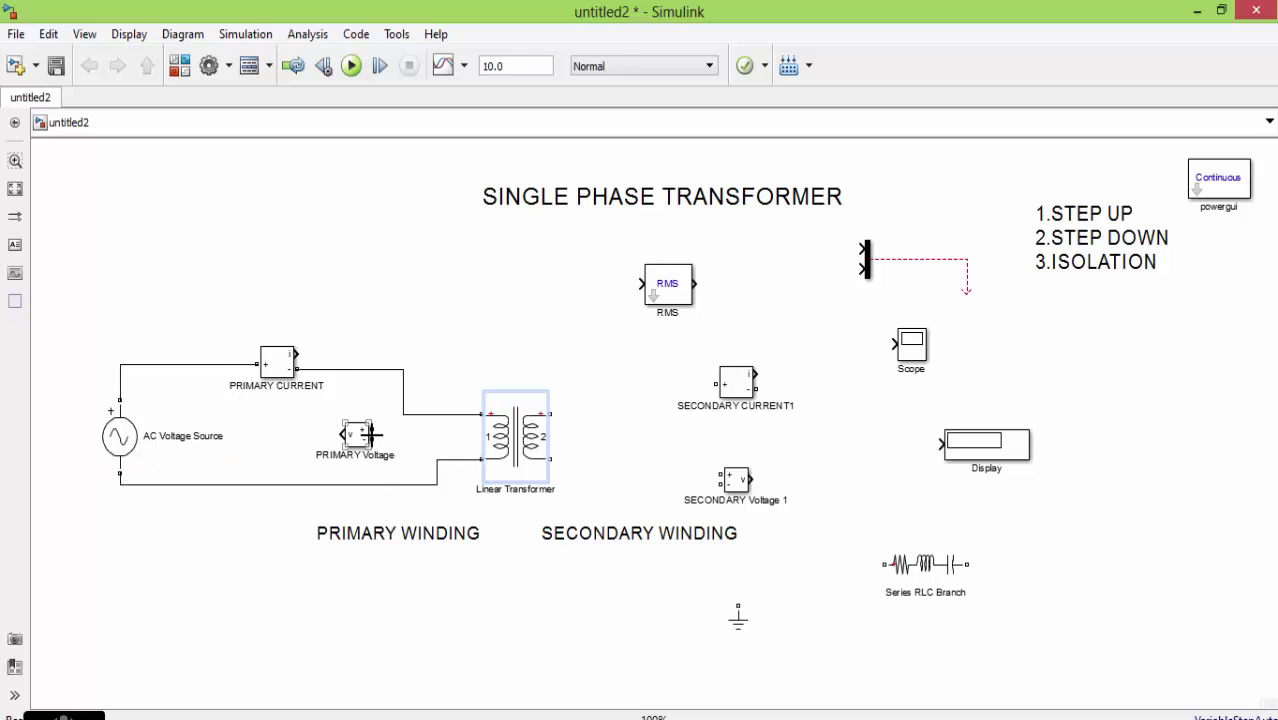
pyautogui.moveTo(372, 429)
pyautogui.mouseDown()
pyautogui.moveTo(405, 410)
pyautogui.moveTo(398, 484)
pyautogui.moveTo(428, 479)
pyautogui.moveTo(417, 476)
pyautogui.mouseUp()
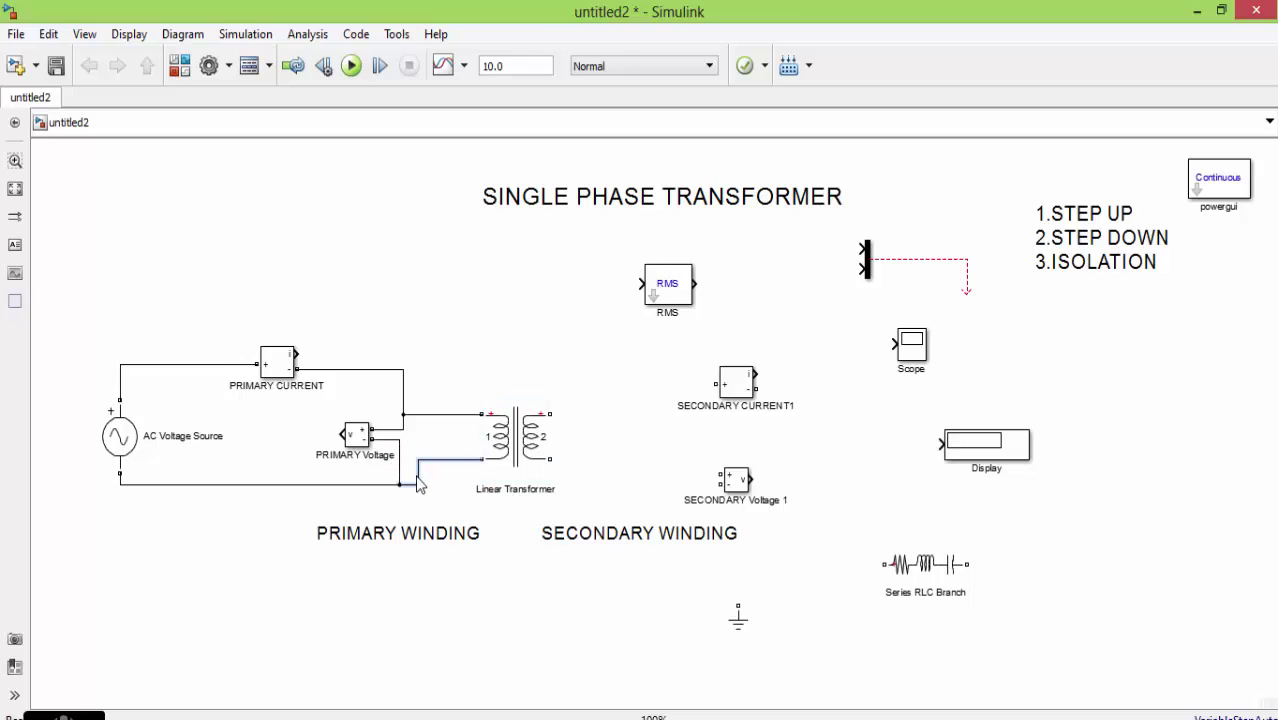
pyautogui.moveTo(549, 413); pyautogui.dragTo(716, 386)
pyautogui.click(750, 390)
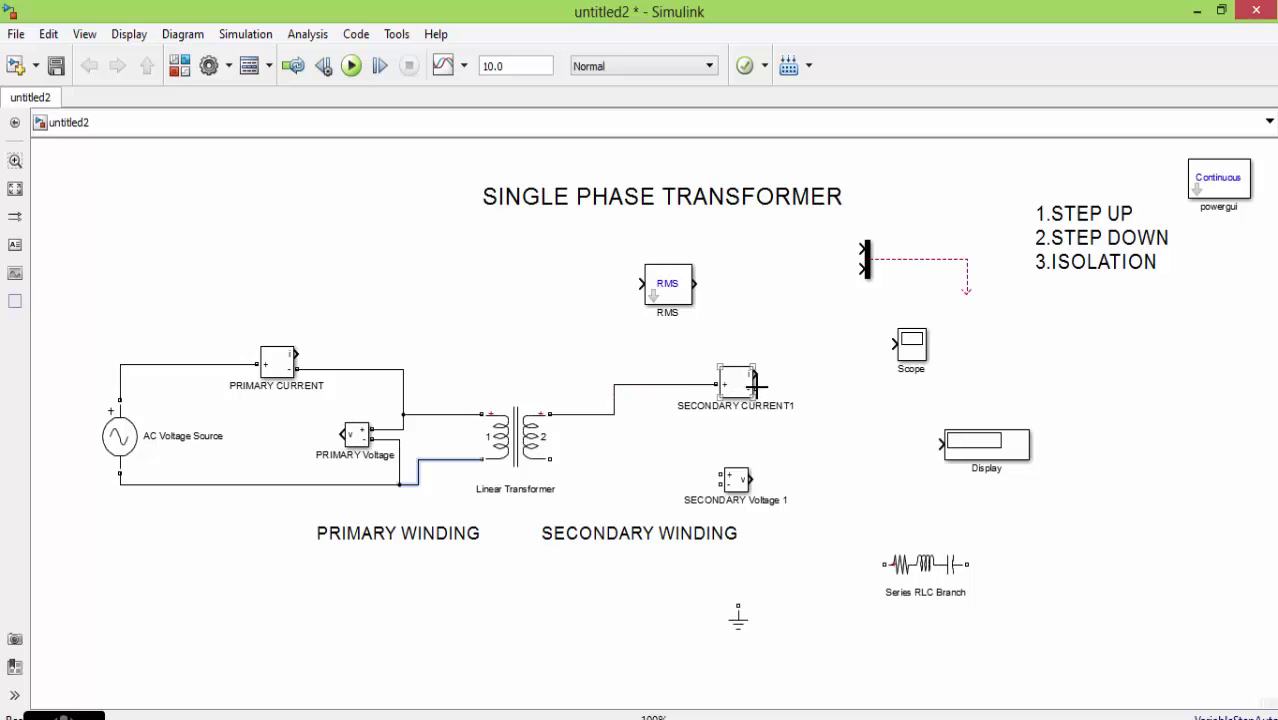
# Step: Clear the Display and Scope away and place the Series RLC Branch, rotated vertical, beyond the secondary measurement blocks as the load
pyautogui.moveTo(926, 564); pyautogui.dragTo(890, 440)
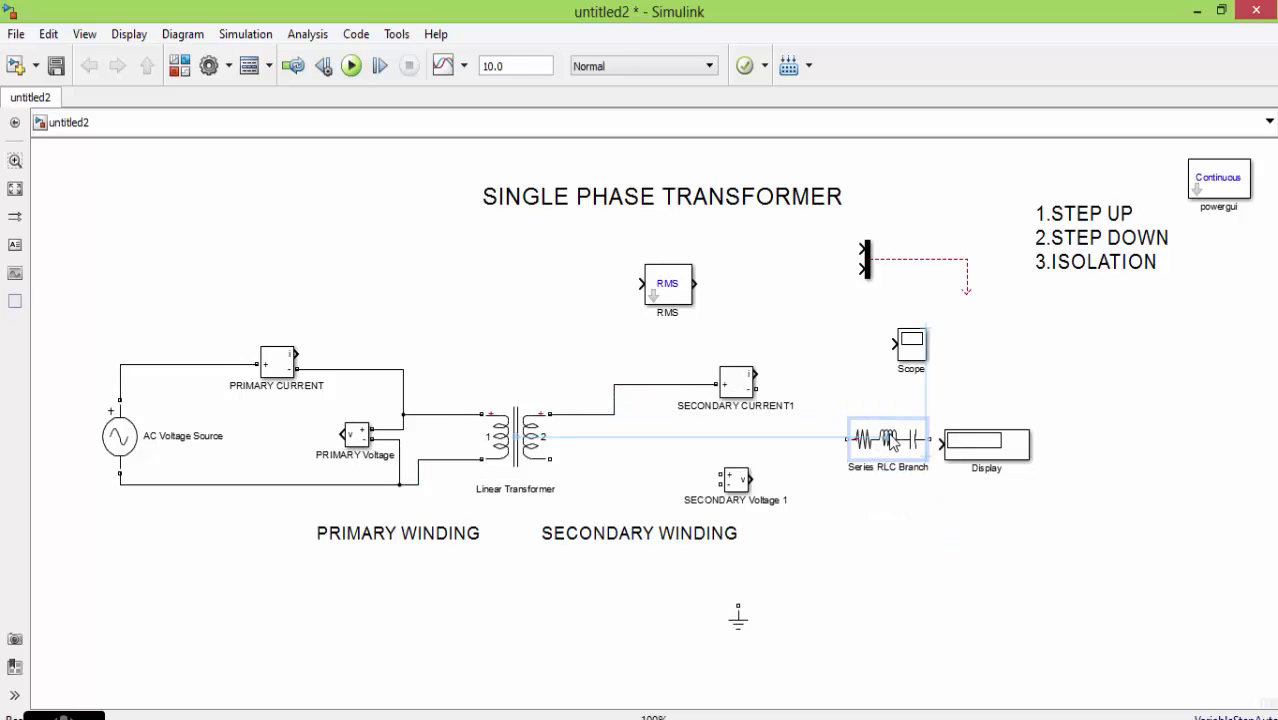
pyautogui.moveTo(970, 449); pyautogui.dragTo(1140, 336)
pyautogui.moveTo(911, 357); pyautogui.dragTo(991, 232)
pyautogui.moveTo(898, 438); pyautogui.dragTo(941, 439)
pyautogui.hotkey('ctrl', 'r')
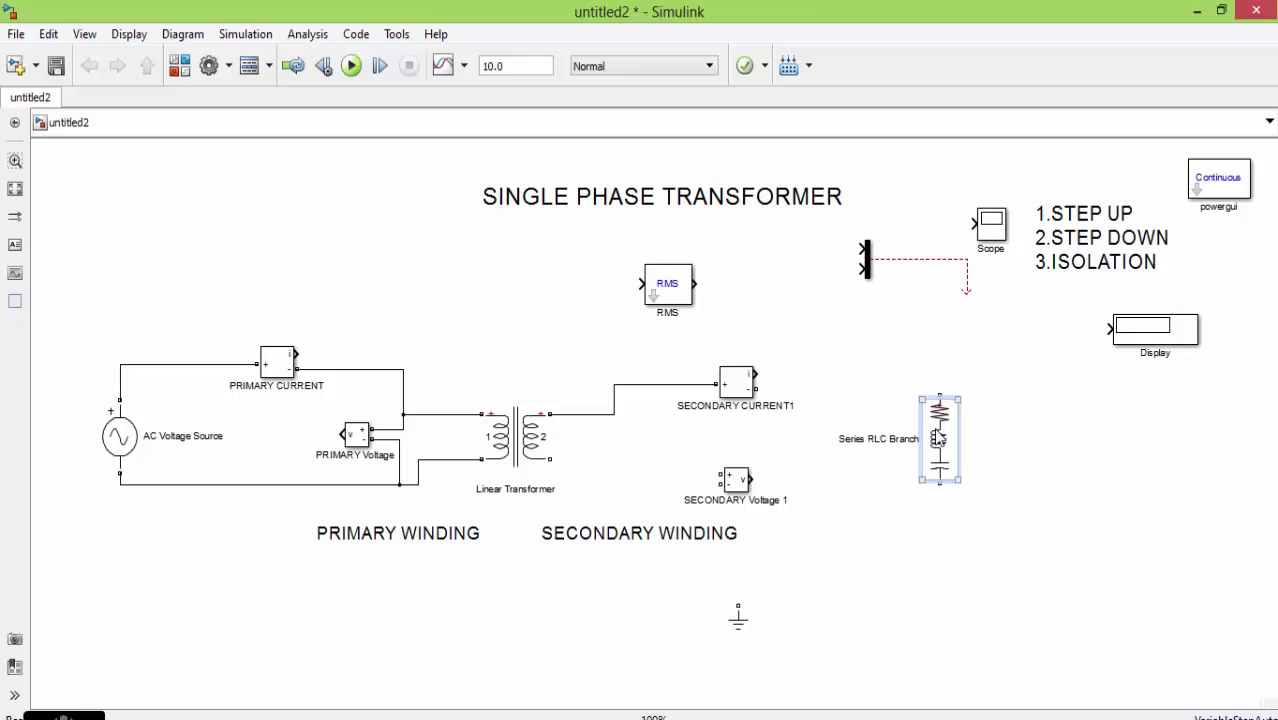
pyautogui.moveTo(941, 443); pyautogui.dragTo(947, 453)
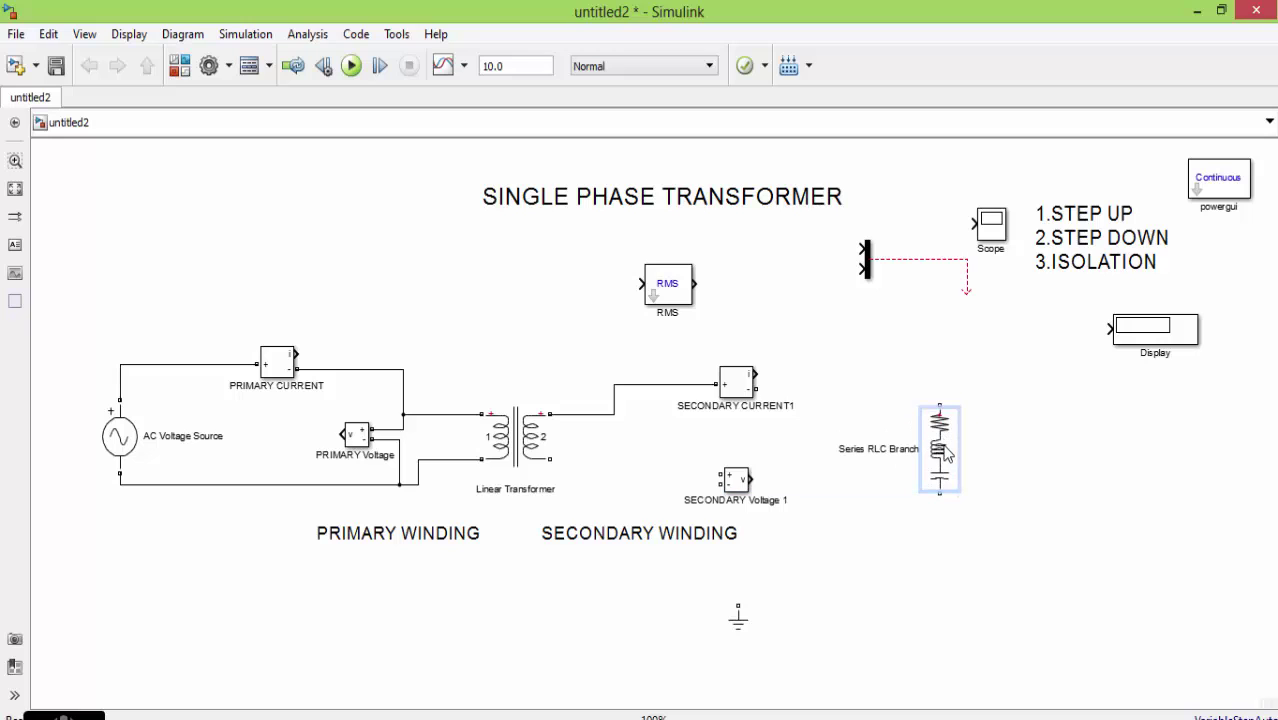
# Step: Set the Series RLC Branch to type R with a resistance of 100 ohms
pyautogui.doubleClick(946, 455)
pyautogui.click(679, 371)
pyautogui.click(640, 397)
pyautogui.write('100')
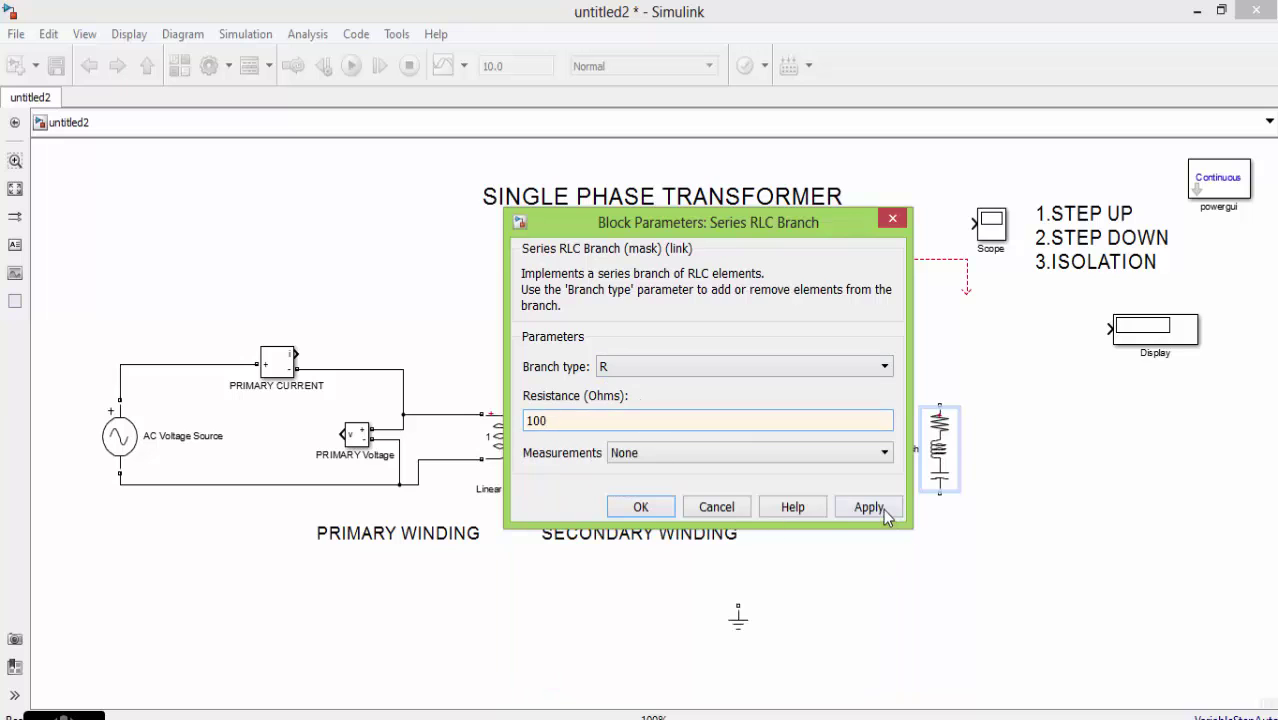
pyautogui.click(883, 508)
pyautogui.click(641, 507)
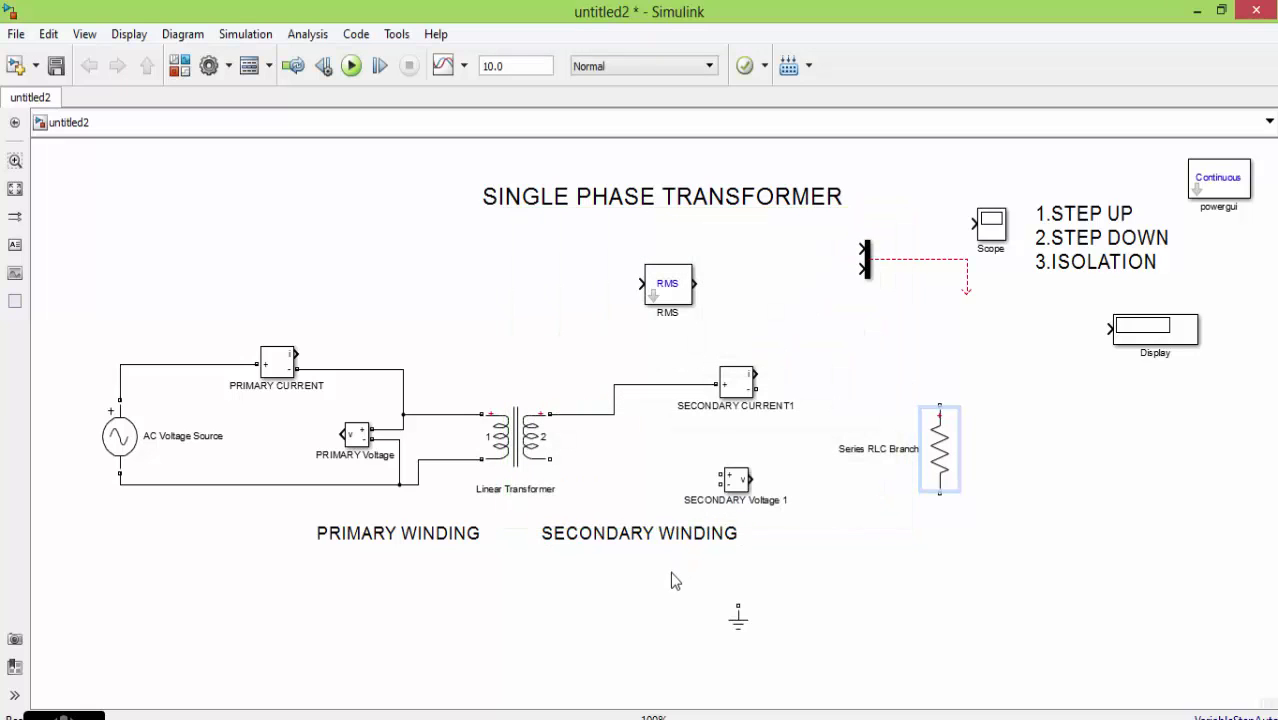
# Step: Delete the ground block and complete the secondary circuit through the load resistor, with SECONDARY Voltage 1 connected across the winding
pyautogui.click(737, 618)
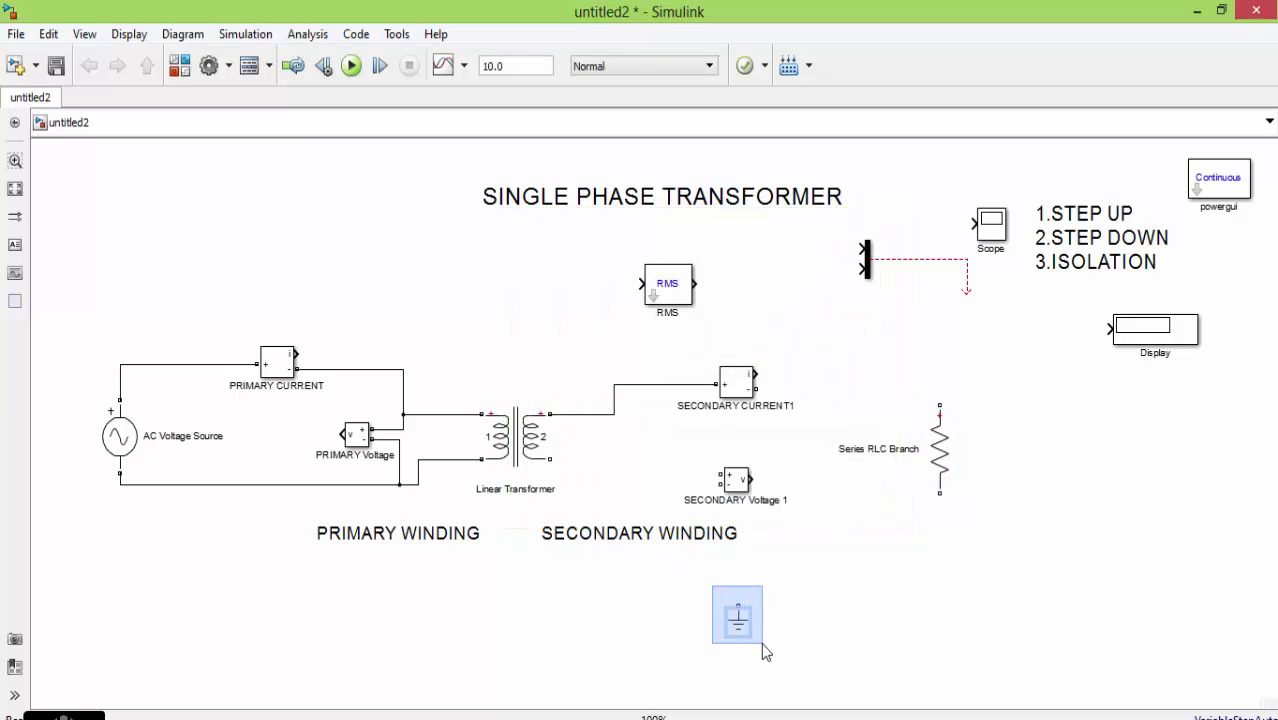
pyautogui.press('Delete')
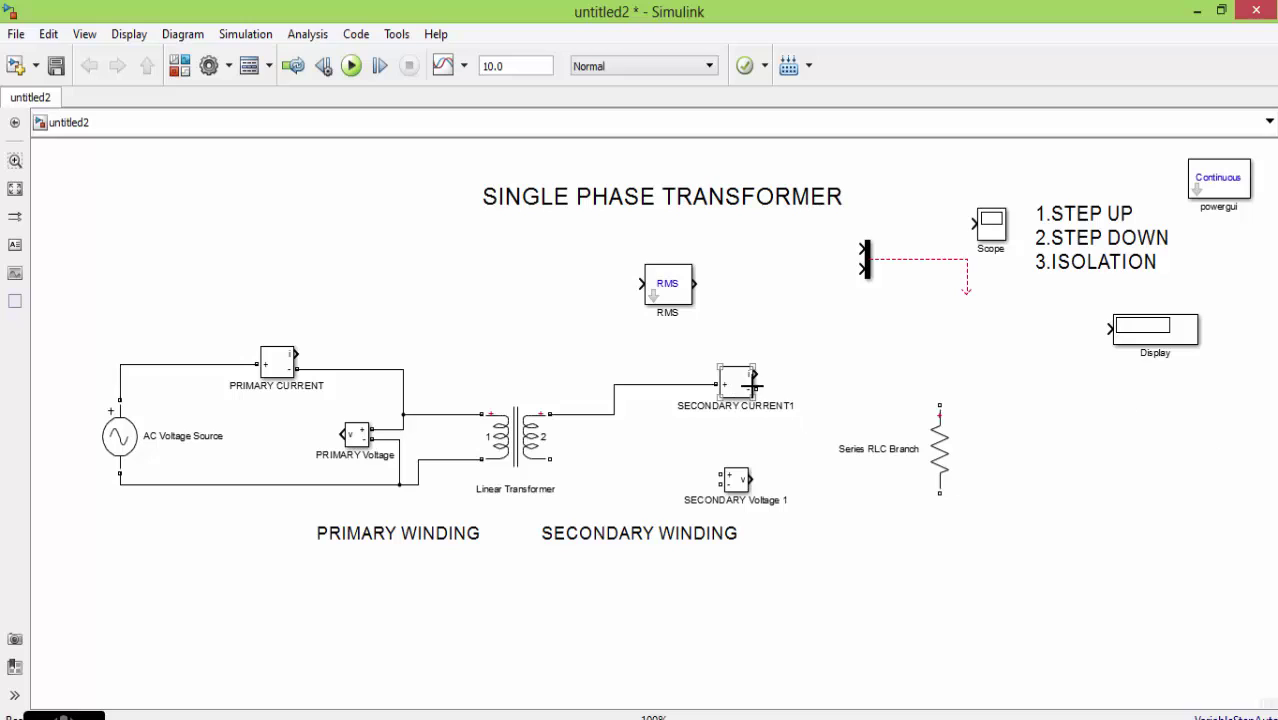
pyautogui.moveTo(754, 388); pyautogui.dragTo(940, 406)
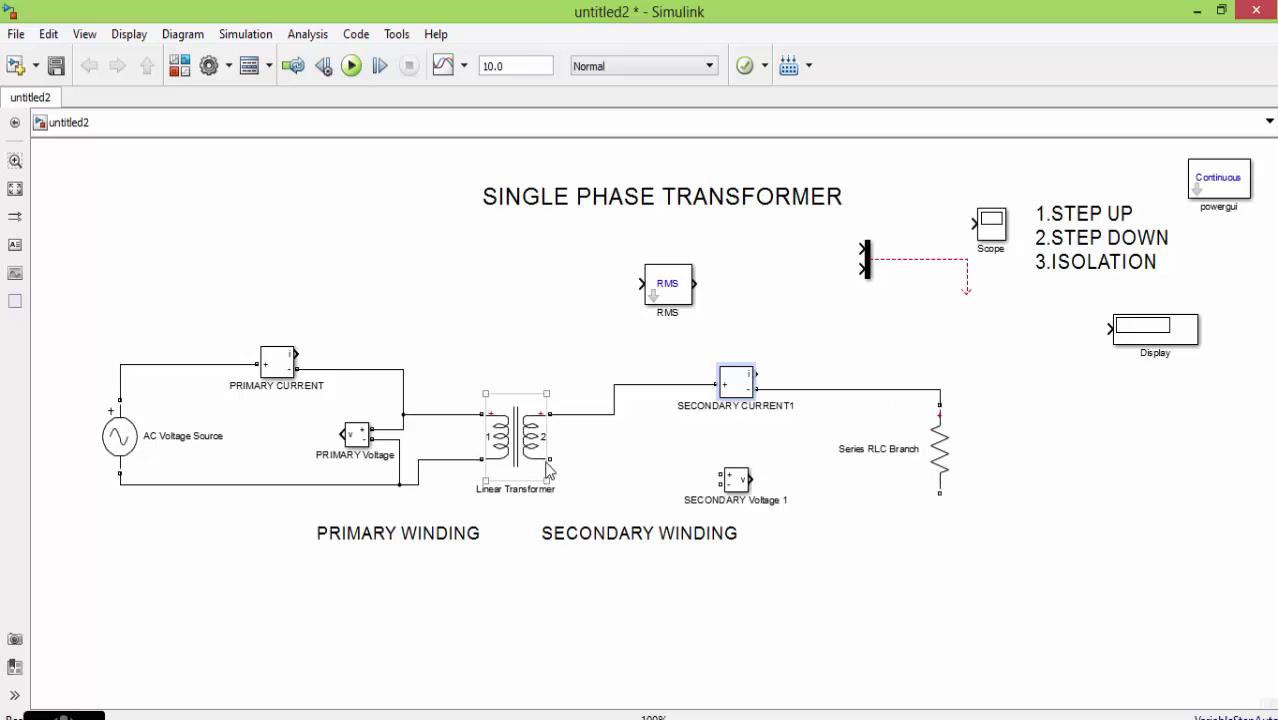
pyautogui.moveTo(575, 459)
pyautogui.mouseDown()
pyautogui.moveTo(833, 465)
pyautogui.moveTo(905, 497)
pyautogui.moveTo(934, 484)
pyautogui.mouseUp()
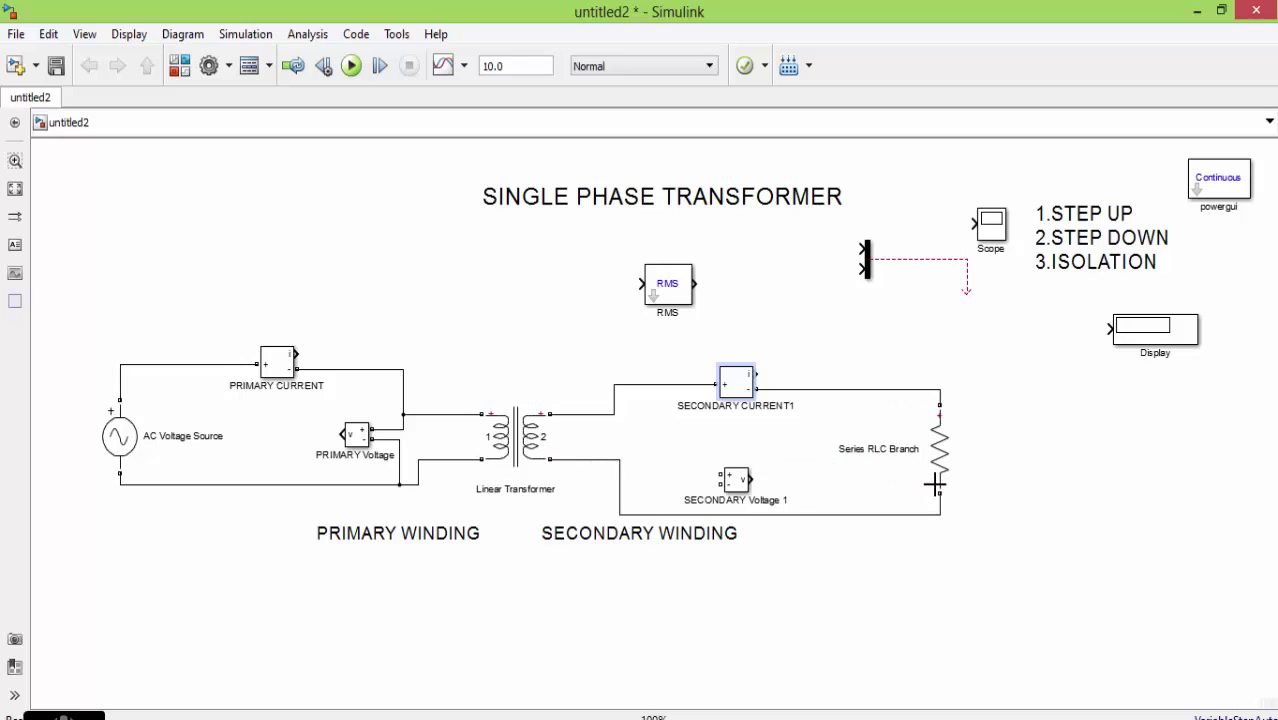
pyautogui.moveTo(720, 474); pyautogui.dragTo(668, 384)
pyautogui.moveTo(718, 483); pyautogui.dragTo(676, 511)
# Step: Duplicate the RMS block to get four in total, placing one above SECONDARY CURRENT1 and deleting the surplus copy
pyautogui.moveTo(677, 289); pyautogui.dragTo(386, 228)
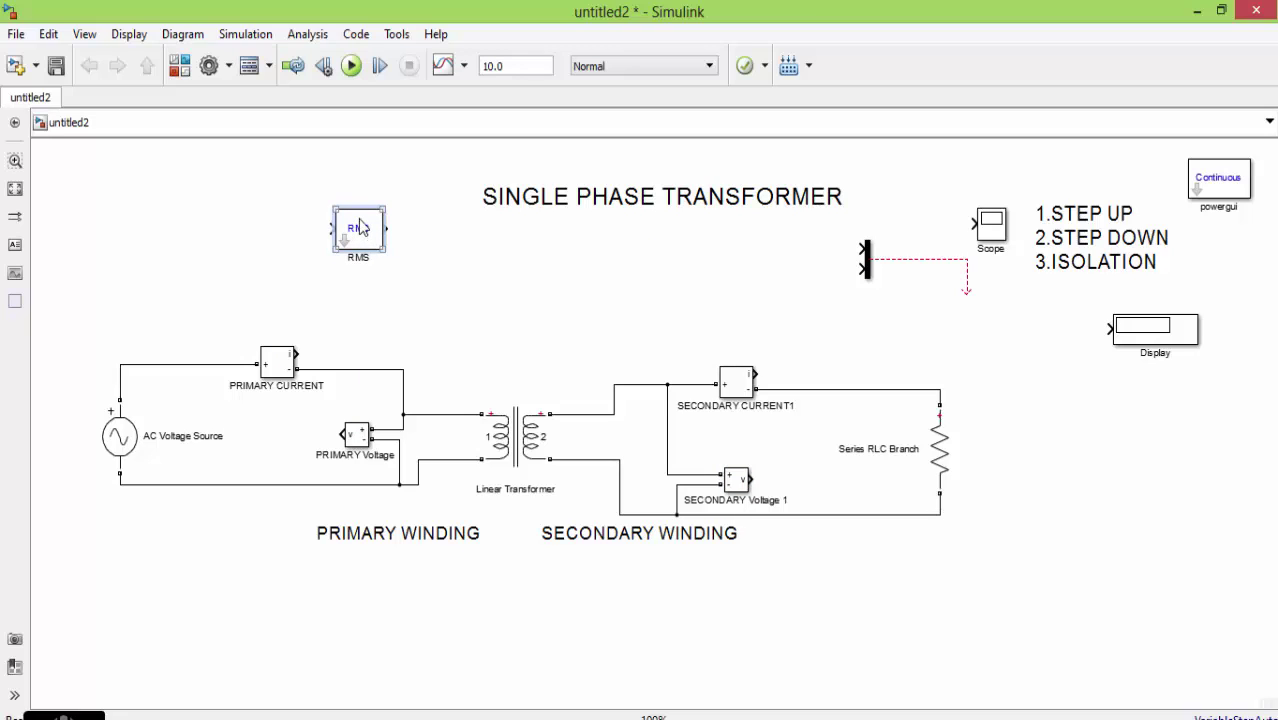
pyautogui.moveTo(366, 246); pyautogui.dragTo(430, 251)
pyautogui.hotkey('ctrl', 'c')
pyautogui.hotkey('ctrl', 'v')
pyautogui.hotkey('ctrl', 'v')
pyautogui.hotkey('ctrl', 'v')
pyautogui.moveTo(470, 285); pyautogui.dragTo(809, 290)
pyautogui.click(460, 255)
pyautogui.press('Delete')
# Step: Place the remaining RMS blocks above PRIMARY CURRENT, below PRIMARY WINDING and below SECONDARY Voltage 1
pyautogui.moveTo(311, 261); pyautogui.dragTo(322, 272)
pyautogui.moveTo(437, 258); pyautogui.dragTo(402, 330)
pyautogui.click(432, 228)
pyautogui.moveTo(424, 240); pyautogui.dragTo(818, 590)
pyautogui.moveTo(400, 322); pyautogui.dragTo(339, 602)
# Step: Duplicate the Display block to four and place one to the right of each RMS block
pyautogui.click(1165, 324)
pyautogui.moveTo(1165, 324); pyautogui.dragTo(497, 268)
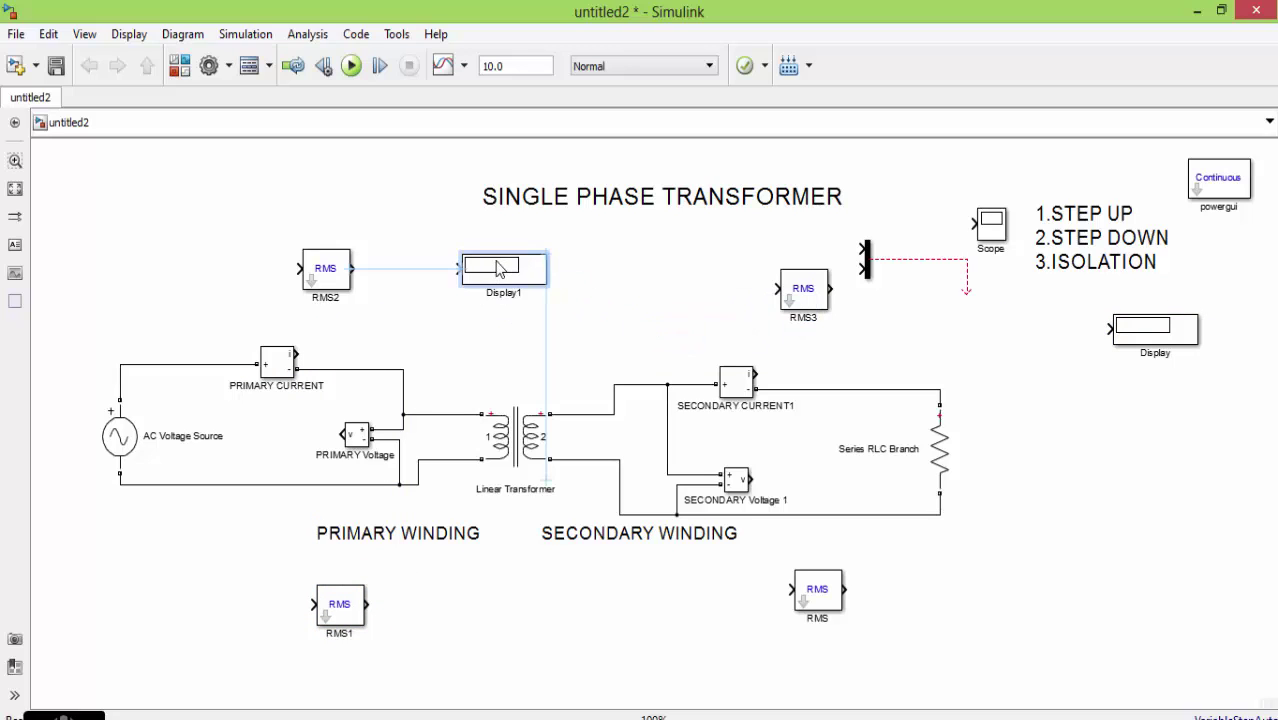
pyautogui.hotkey('ctrl', 'v')
pyautogui.hotkey('ctrl', 'v')
pyautogui.moveTo(1205, 380); pyautogui.dragTo(474, 615)
pyautogui.moveTo(1191, 362); pyautogui.dragTo(900, 601)
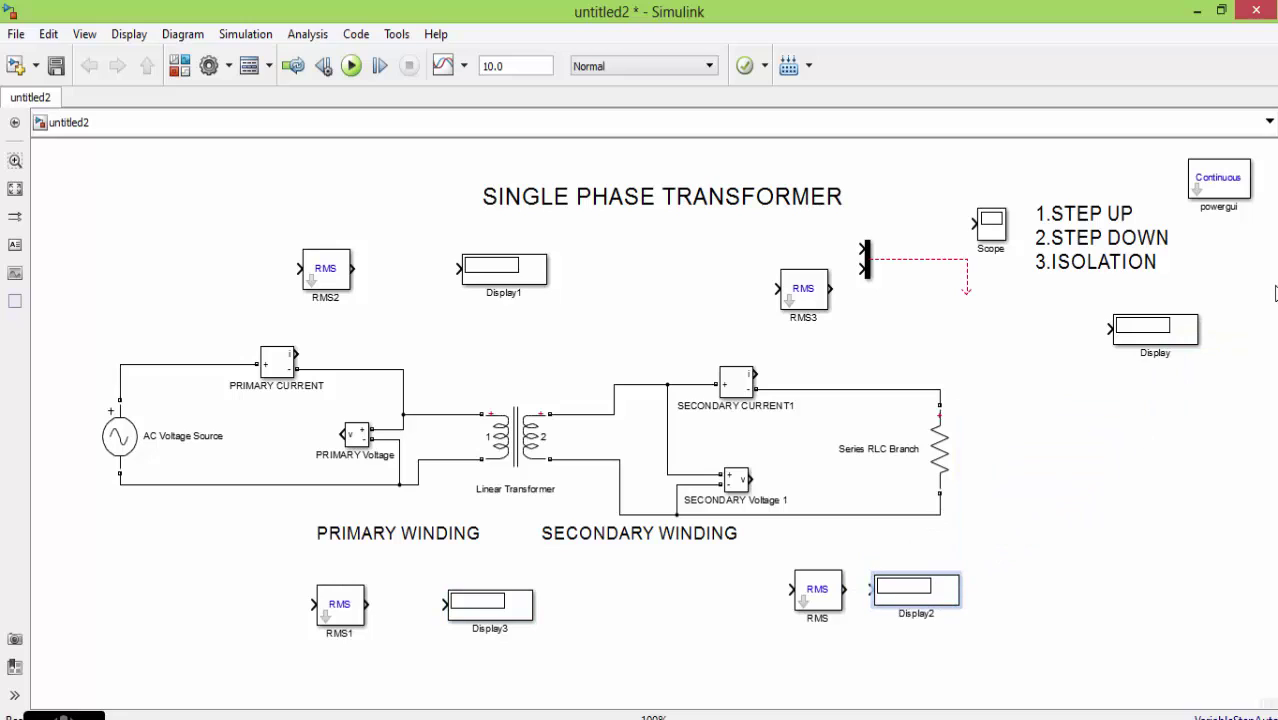
pyautogui.moveTo(1178, 327); pyautogui.dragTo(940, 290)
# Step: Delete the mux block and its unconnected dashed signal line
pyautogui.moveTo(868, 274); pyautogui.dragTo(1115, 440)
pyautogui.press('Delete')
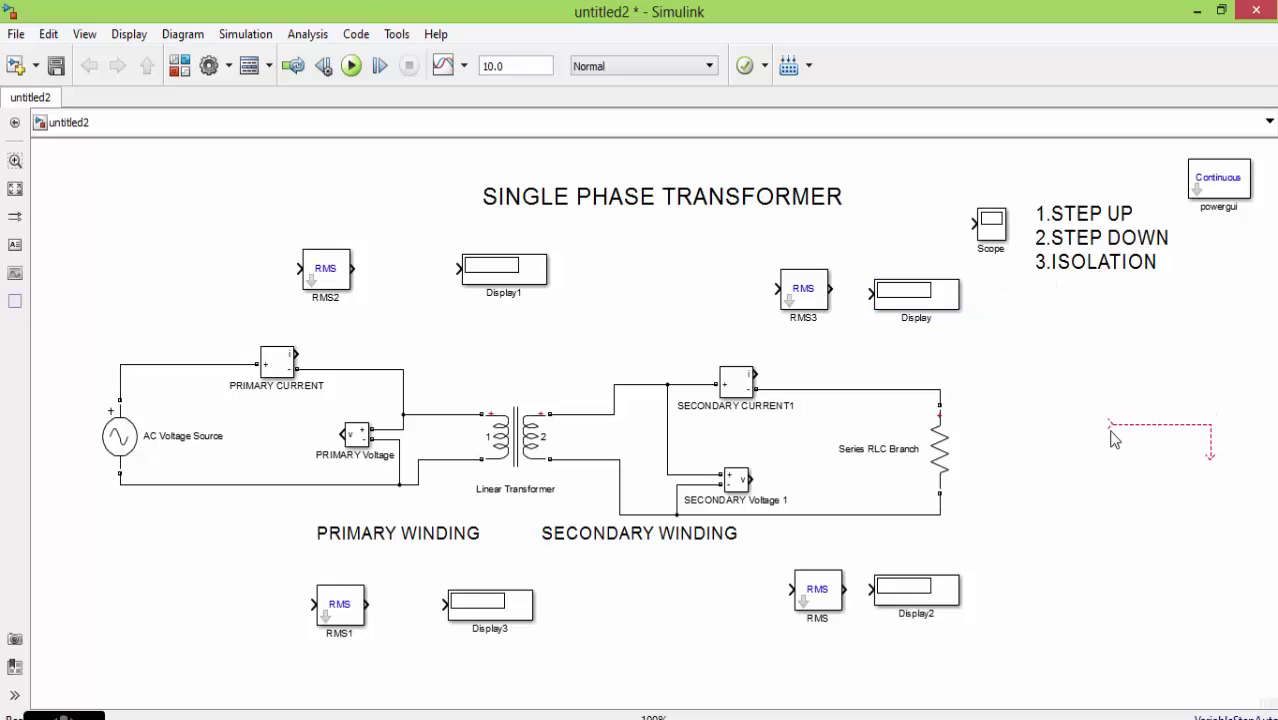
pyautogui.click(1108, 424)
pyautogui.press('Delete')
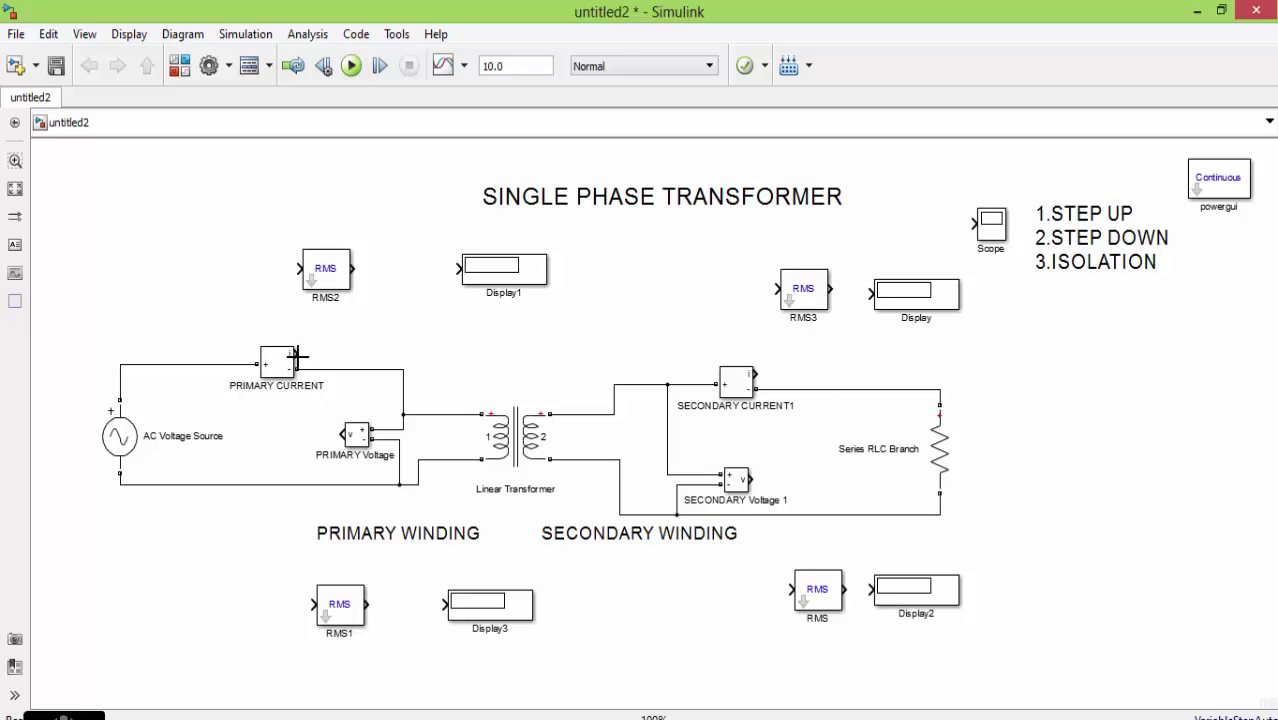
# Step: Connect the PRIMARY CURRENT and PRIMARY Voltage outputs through RMS2 and RMS1 to Display1 and Display3
pyautogui.moveTo(296, 352)
pyautogui.mouseDown()
pyautogui.moveTo(298, 268)
pyautogui.moveTo(505, 266)
pyautogui.mouseUp()
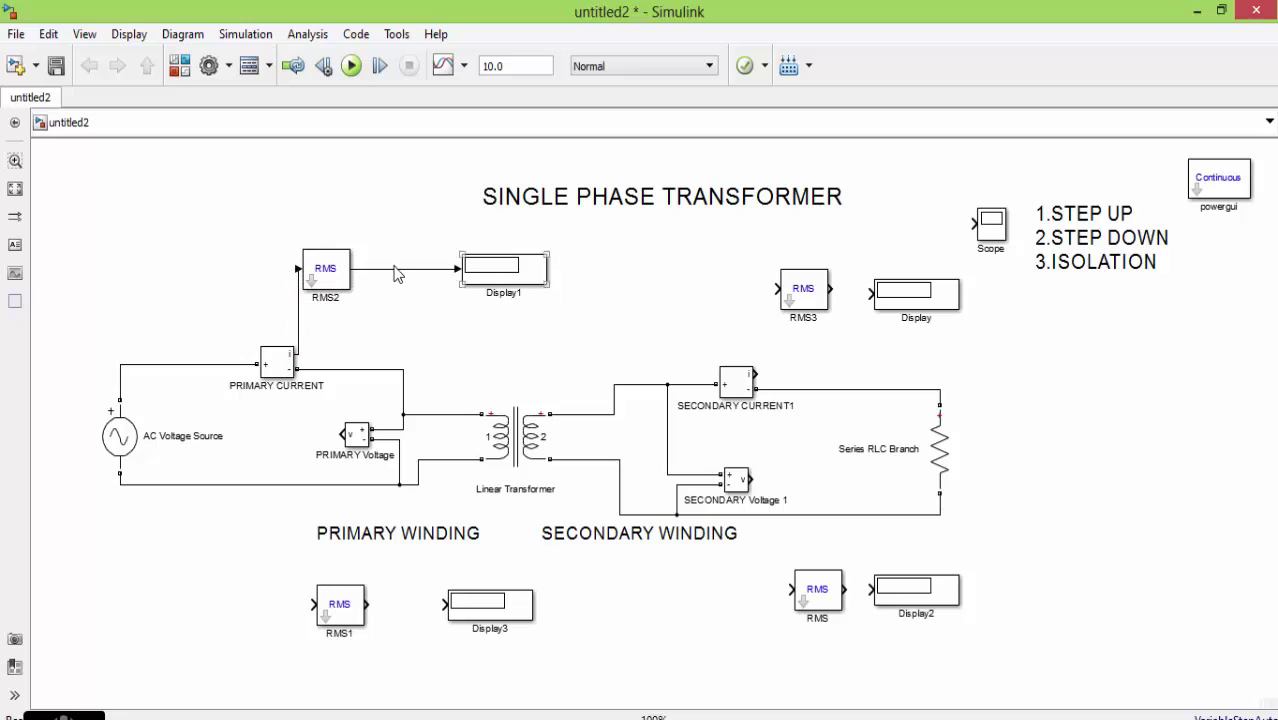
pyautogui.moveTo(338, 262); pyautogui.dragTo(409, 266)
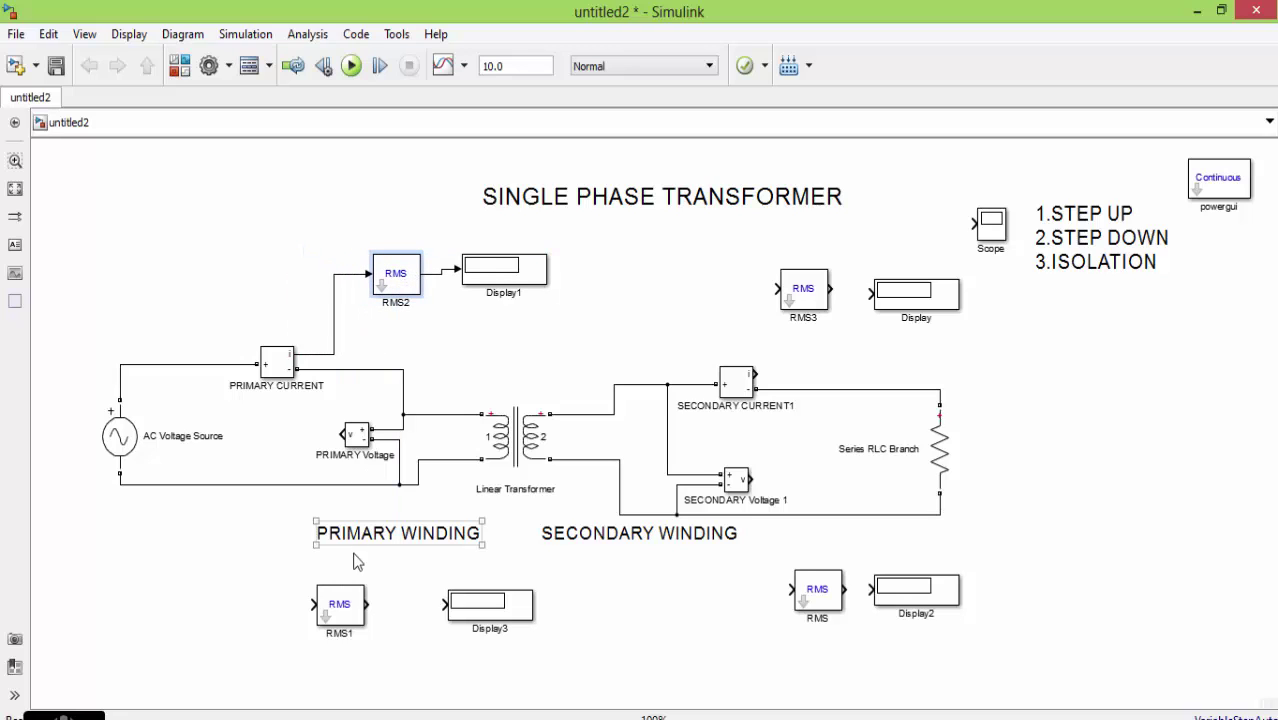
pyautogui.moveTo(342, 434)
pyautogui.mouseDown()
pyautogui.moveTo(298, 600)
pyautogui.moveTo(450, 604)
pyautogui.mouseUp()
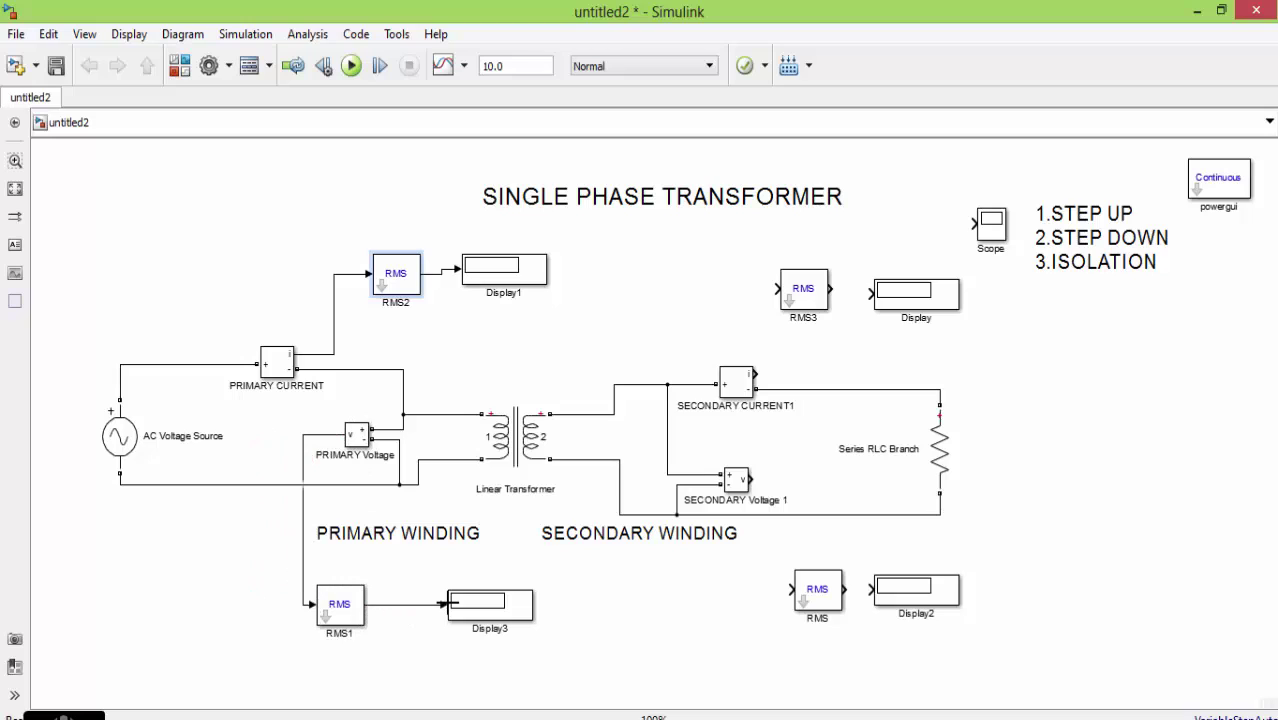
pyautogui.click(457, 614)
# Step: Connect the SECONDARY CURRENT1 and SECONDARY Voltage 1 outputs through RMS3 and RMS to Display and Display2
pyautogui.click(955, 405)
pyautogui.moveTo(752, 370); pyautogui.dragTo(905, 294)
pyautogui.moveTo(757, 480); pyautogui.dragTo(977, 590)
pyautogui.click(818, 596)
# Step: Move the Scope block to the right of the load resistor and enlarge it
pyautogui.moveTo(994, 225); pyautogui.dragTo(1080, 431)
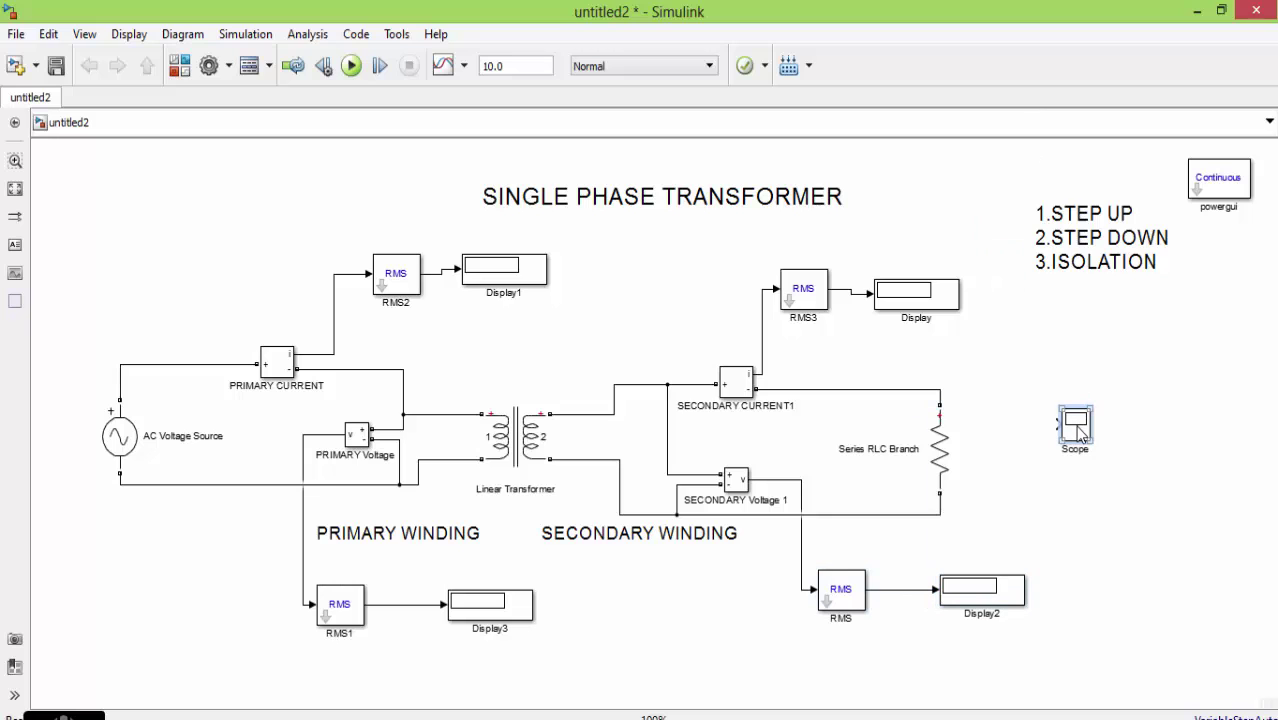
pyautogui.doubleClick(1076, 424)
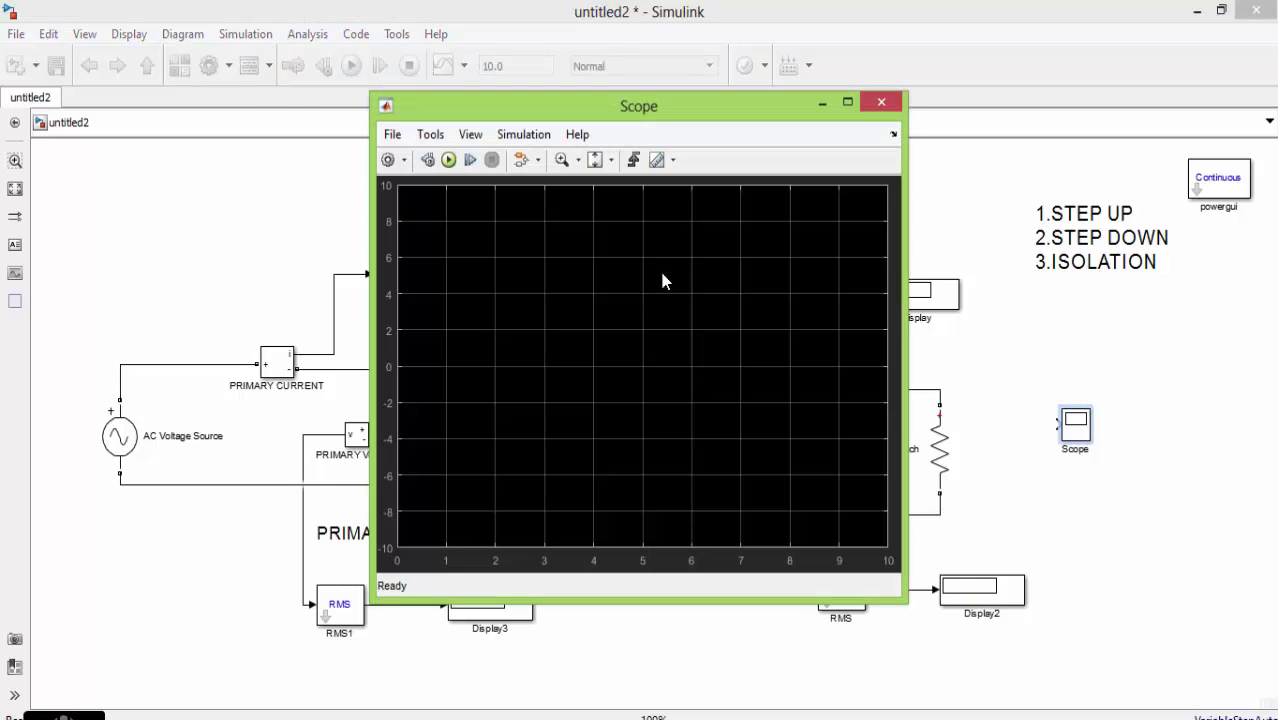
pyautogui.click(881, 102)
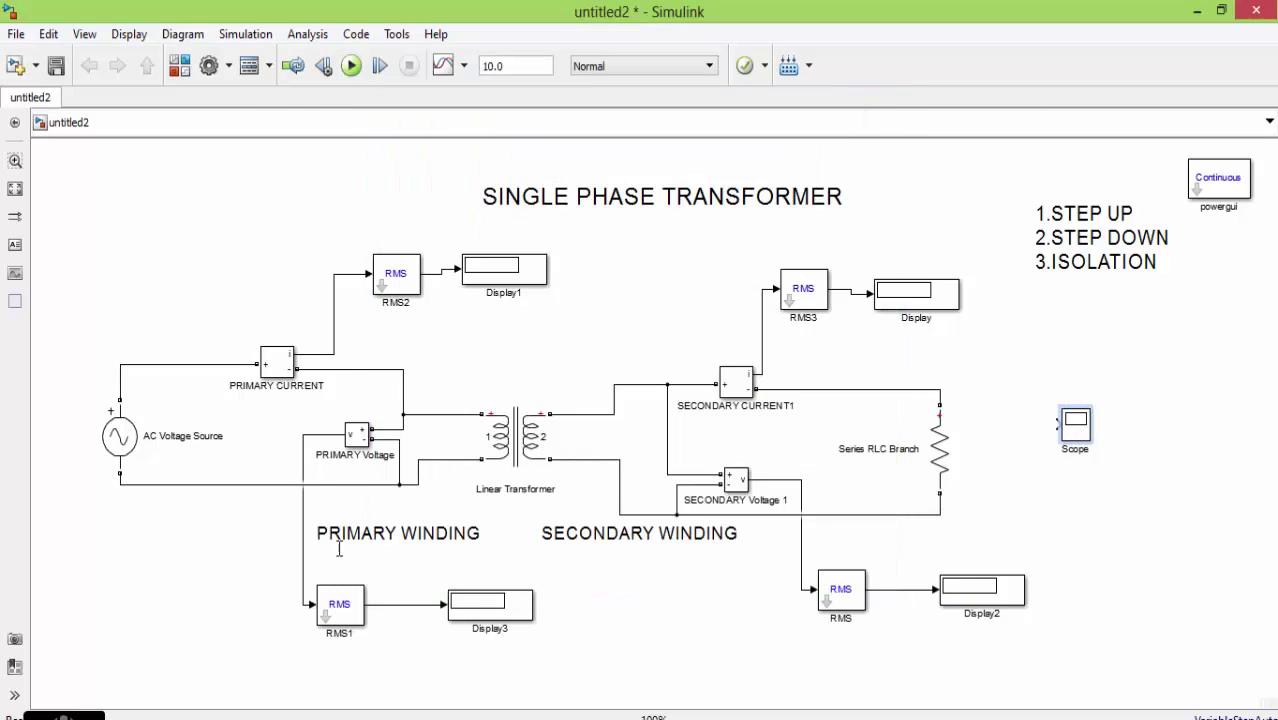
pyautogui.click(963, 594)
pyautogui.click(1083, 431)
pyautogui.moveTo(1087, 436); pyautogui.dragTo(1166, 544)
# Step: Set the Scope's number of input ports to 4 and close its window
pyautogui.doubleClick(1130, 503)
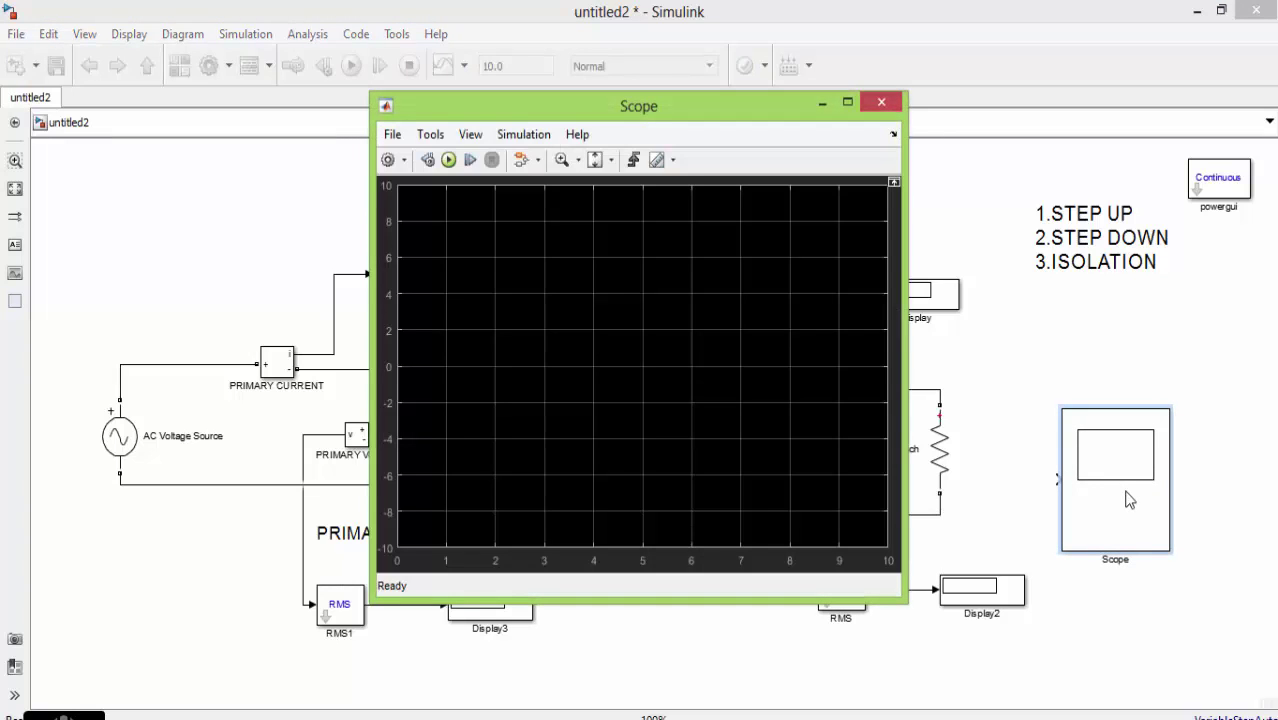
pyautogui.click(403, 160)
pyautogui.click(392, 134)
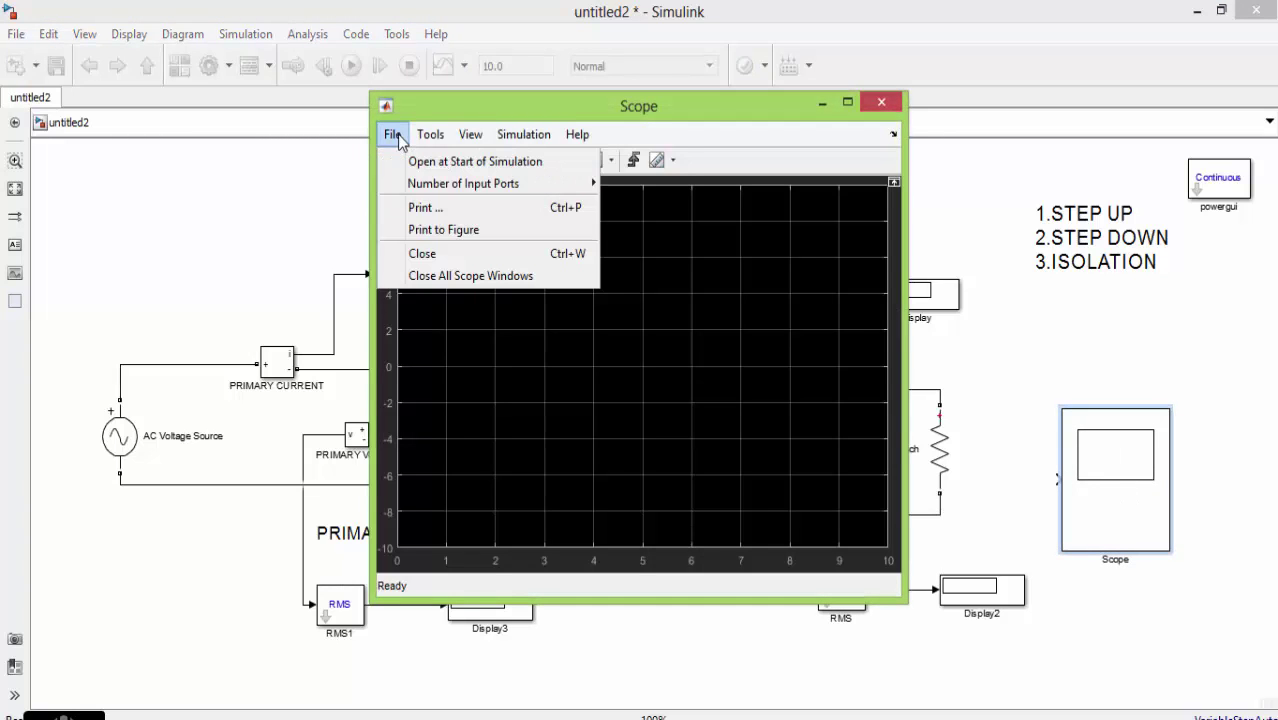
pyautogui.moveTo(463, 184)
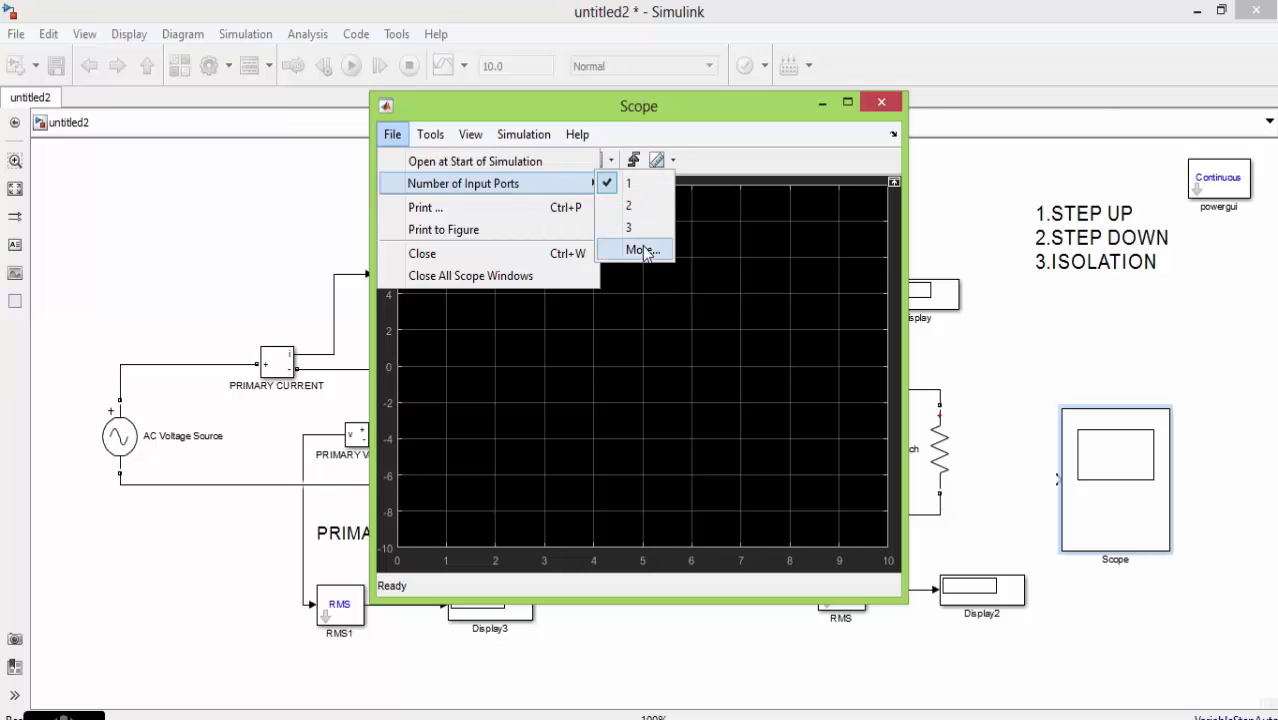
pyautogui.click(640, 248)
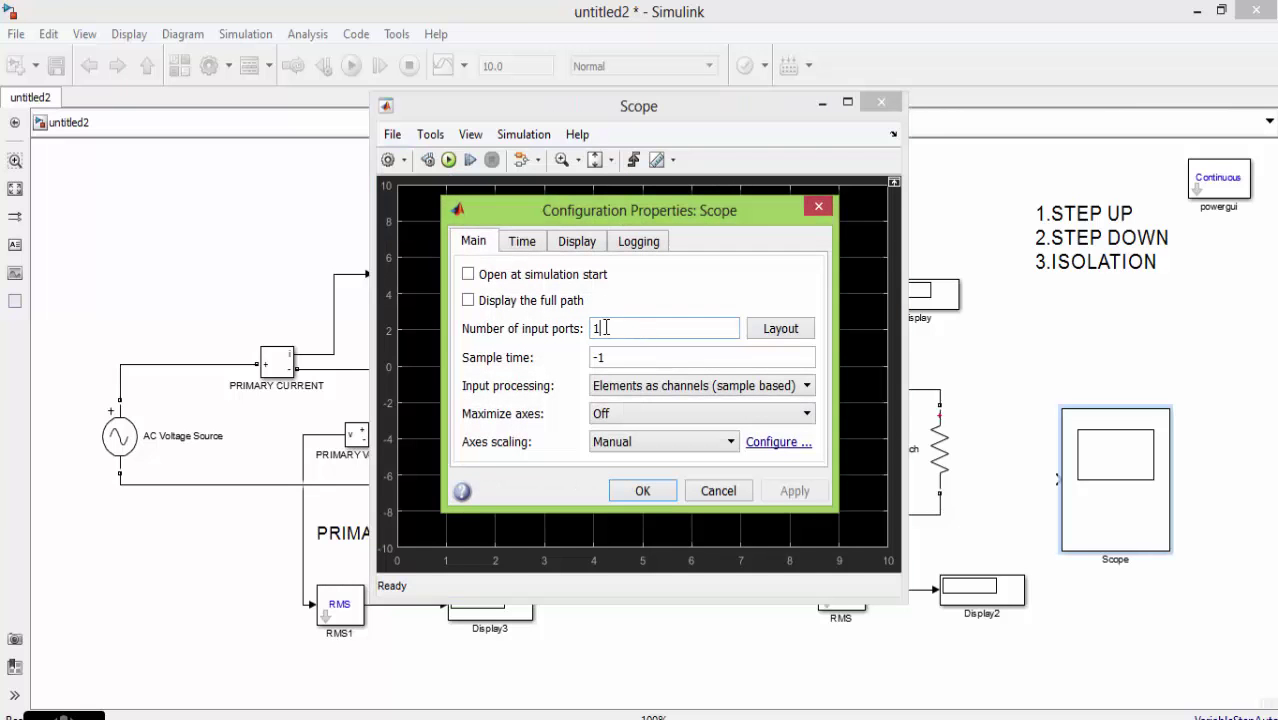
pyautogui.write('4')
pyautogui.click(648, 491)
pyautogui.click(883, 102)
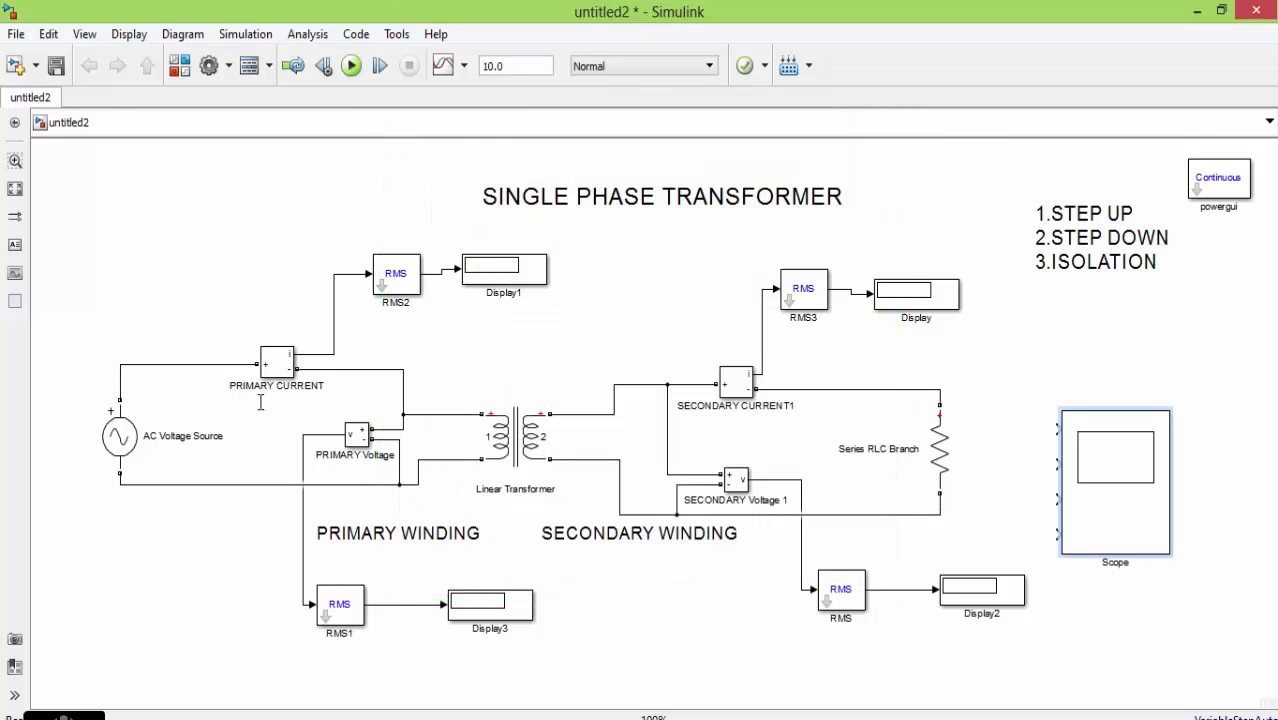
# Step: Connect the Scope's four inputs, in order, to the PRIMARY Voltage, PRIMARY CURRENT, SECONDARY Voltage 1 and SECONDARY CURRENT1 output signals
pyautogui.moveTo(1055, 425); pyautogui.dragTo(304, 514)
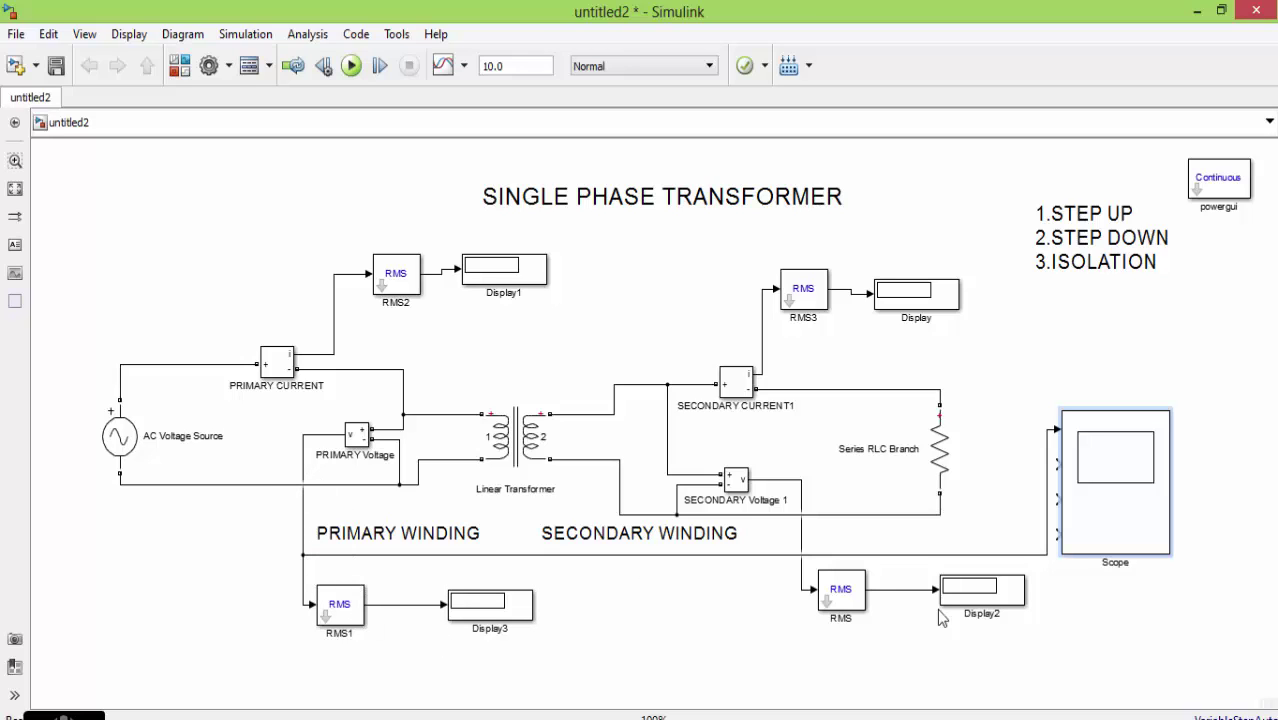
pyautogui.moveTo(1056, 464); pyautogui.dragTo(1083, 381)
pyautogui.moveTo(1085, 472); pyautogui.dragTo(334, 345)
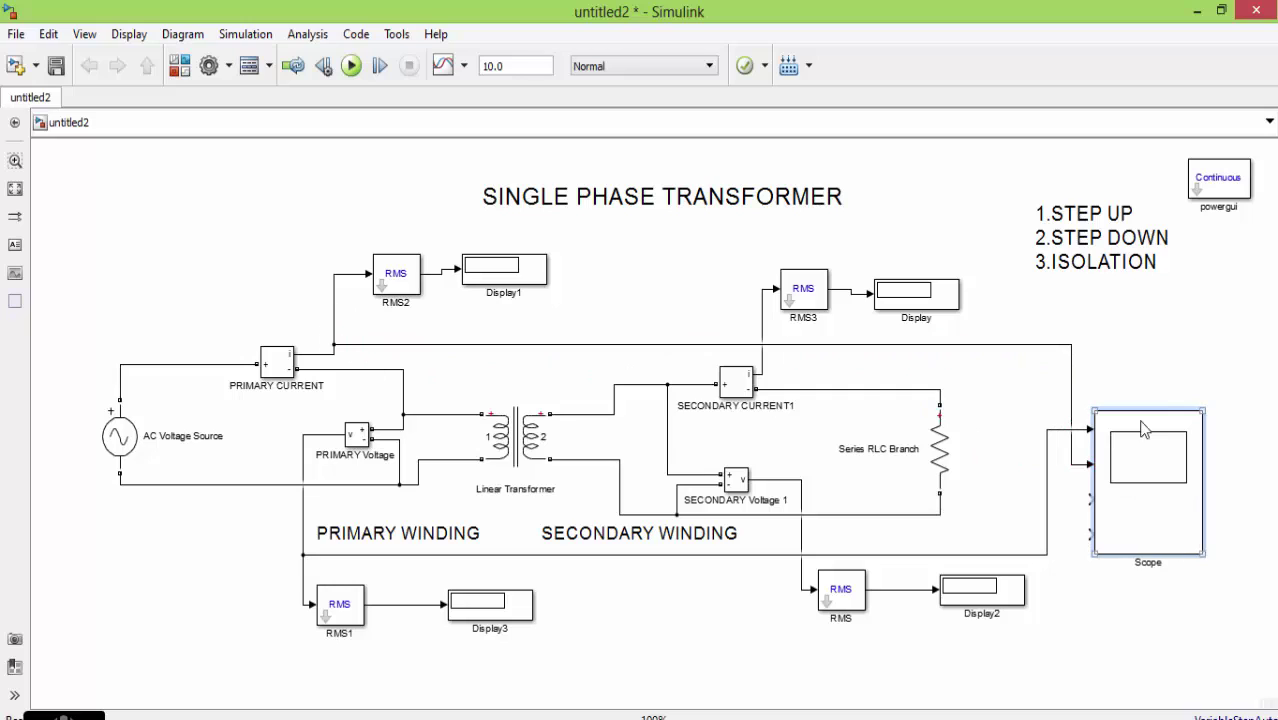
pyautogui.moveTo(1088, 498); pyautogui.dragTo(800, 493)
pyautogui.moveTo(1088, 535); pyautogui.dragTo(758, 353)
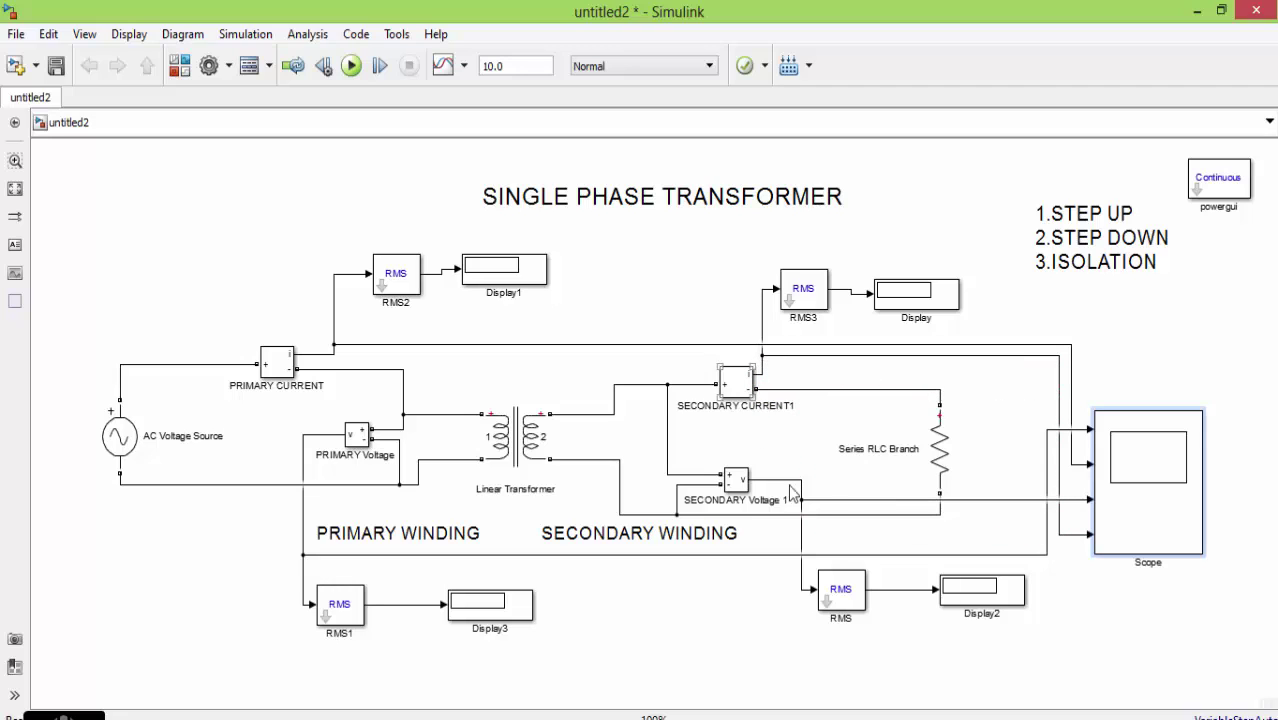
pyautogui.click(829, 605)
pyautogui.click(842, 502)
# Step: Set the AC Voltage Source's peak amplitude to 220 V and its frequency to 50 Hz
pyautogui.doubleClick(131, 458)
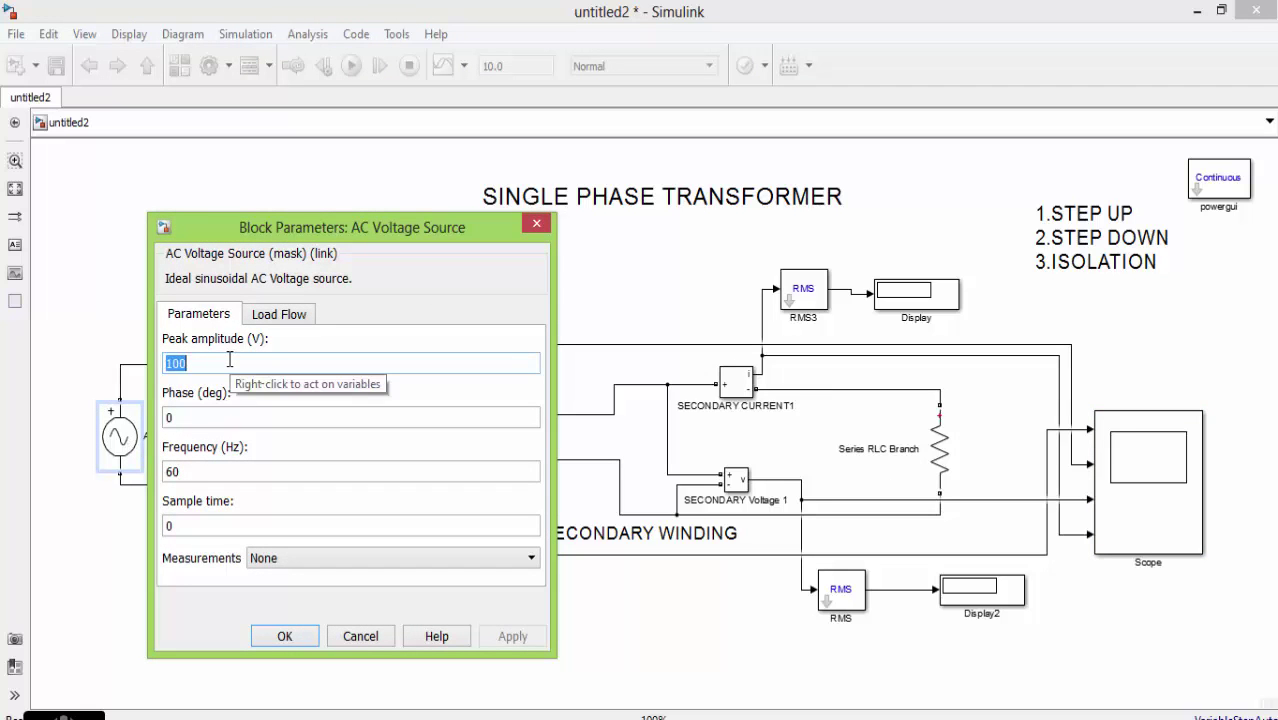
pyautogui.write('220')
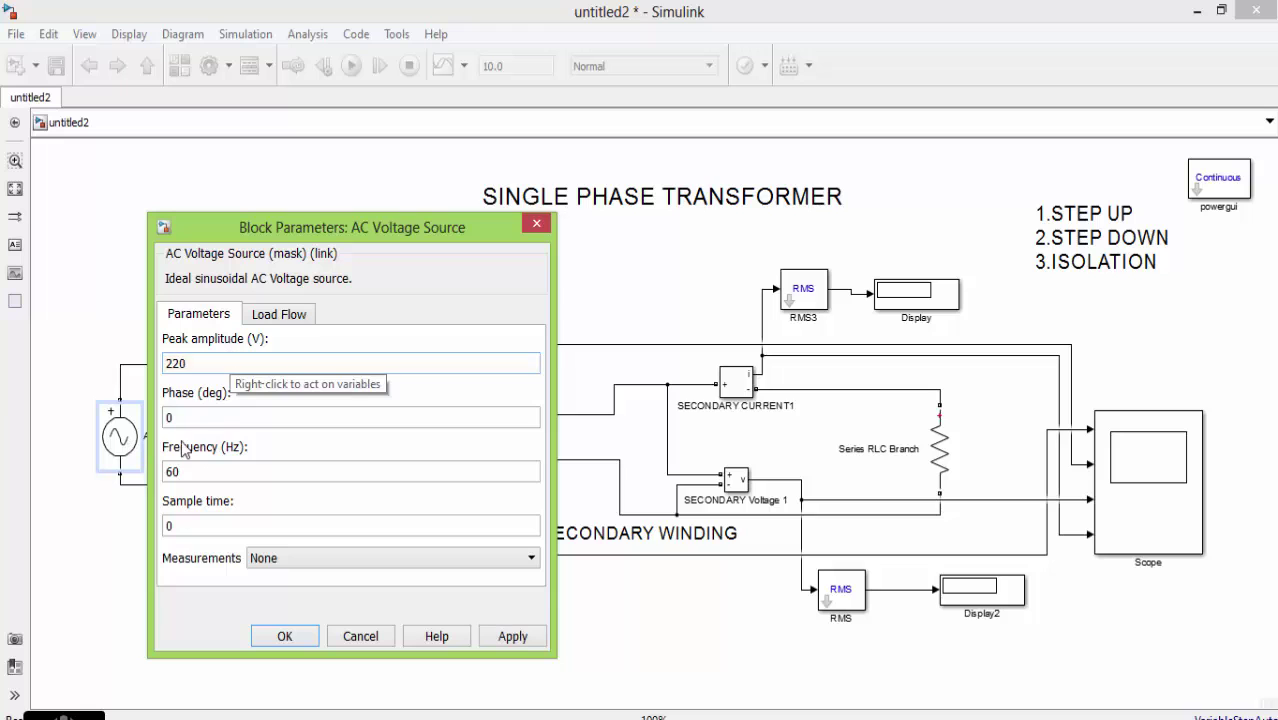
pyautogui.doubleClick(194, 472)
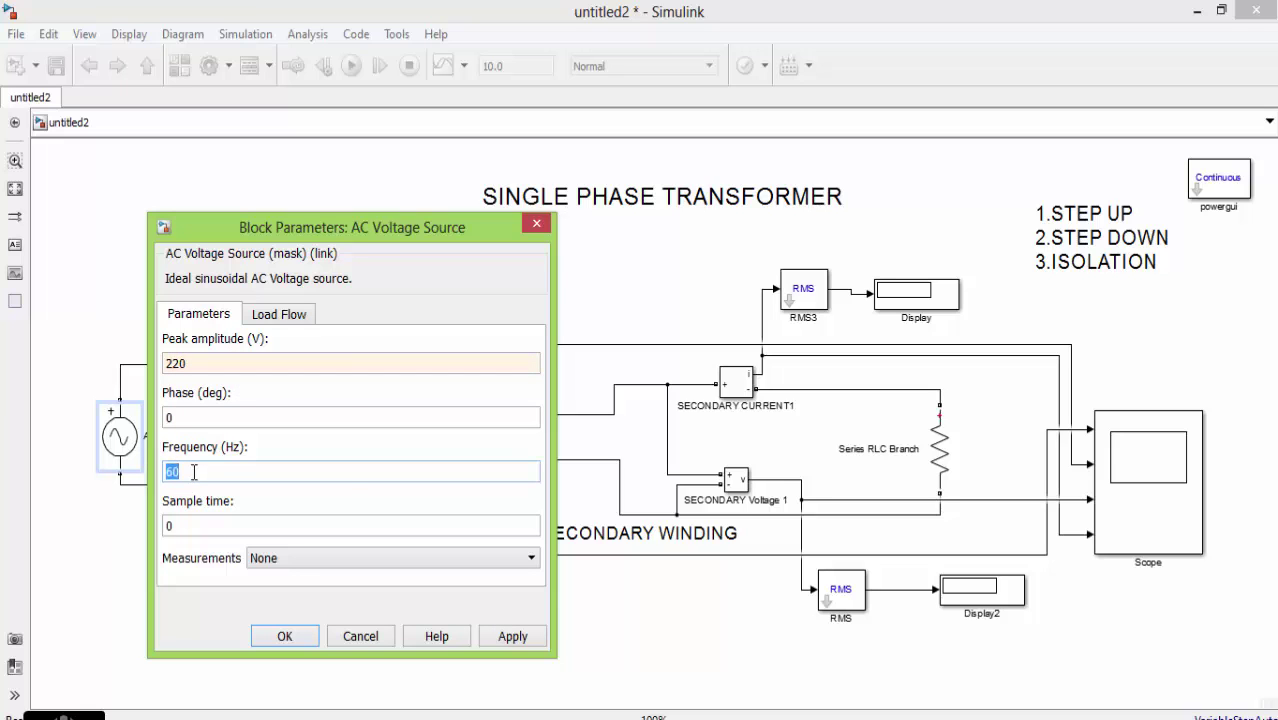
pyautogui.write('5')
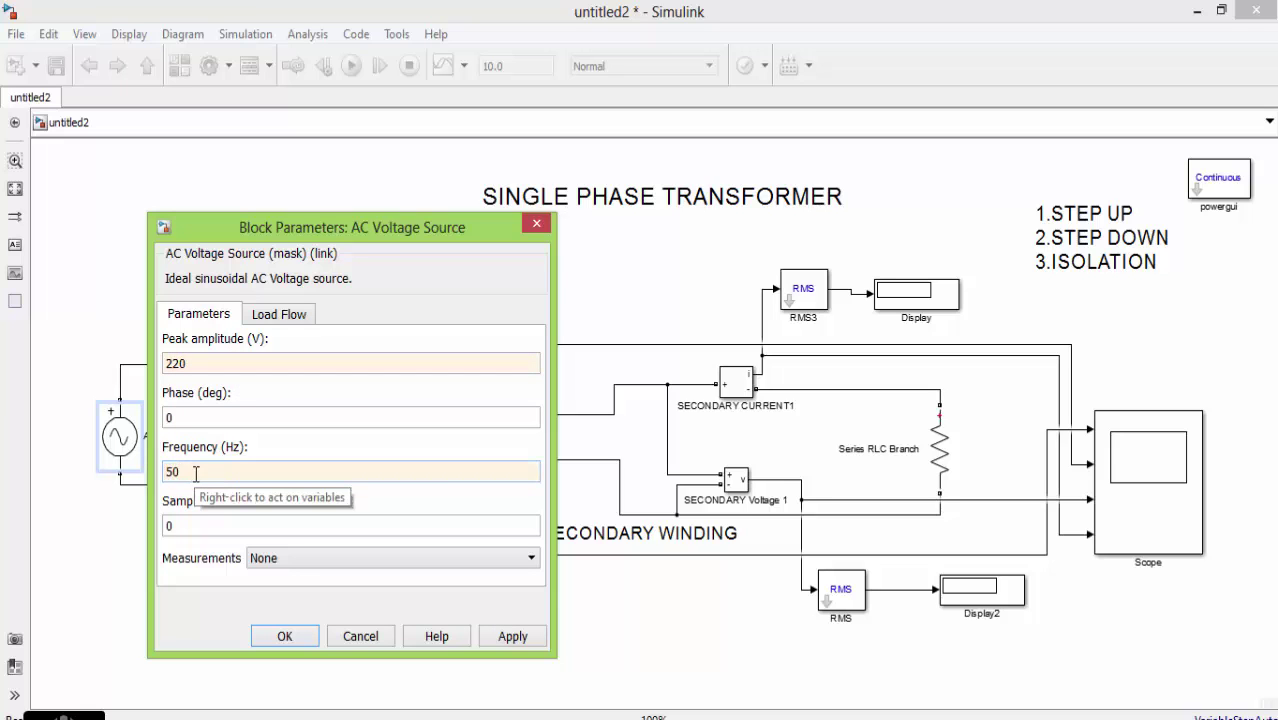
pyautogui.click(284, 636)
# Step: Open the Linear Transformer's parameters and set its nominal frequency to 50 Hz
pyautogui.click(508, 447)
pyautogui.doubleClick(508, 447)
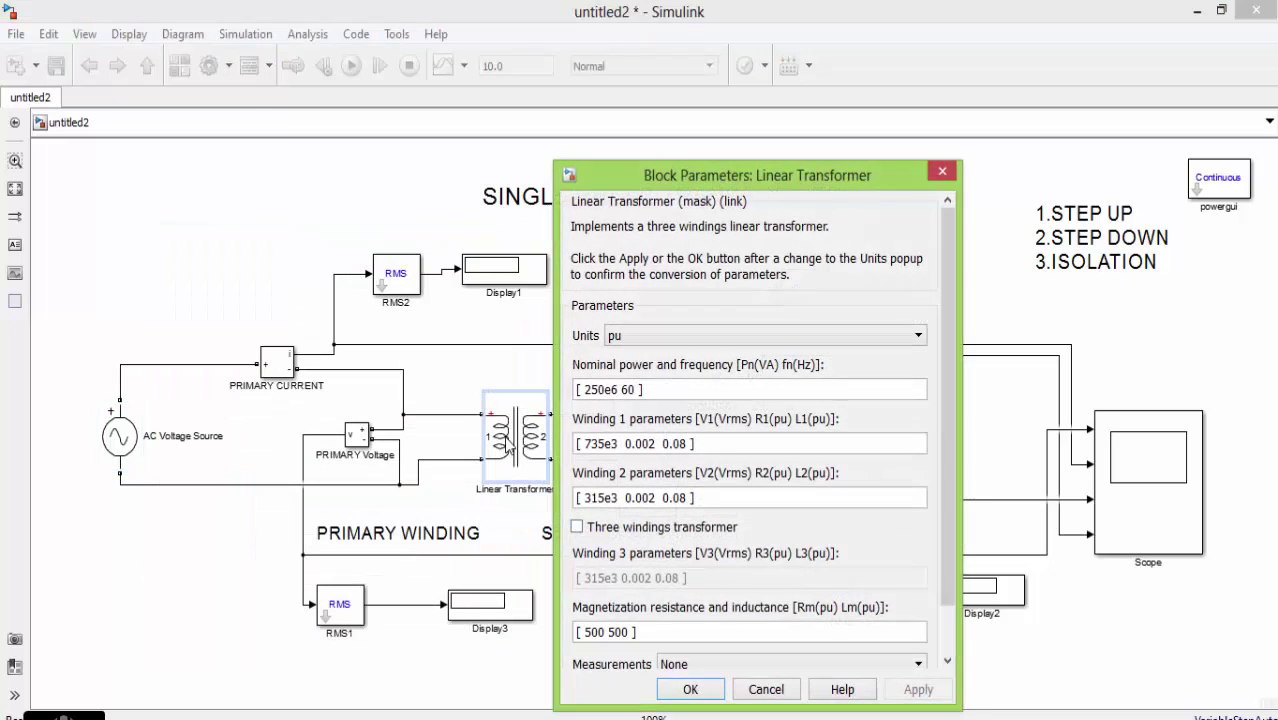
pyautogui.moveTo(738, 172); pyautogui.dragTo(777, 71)
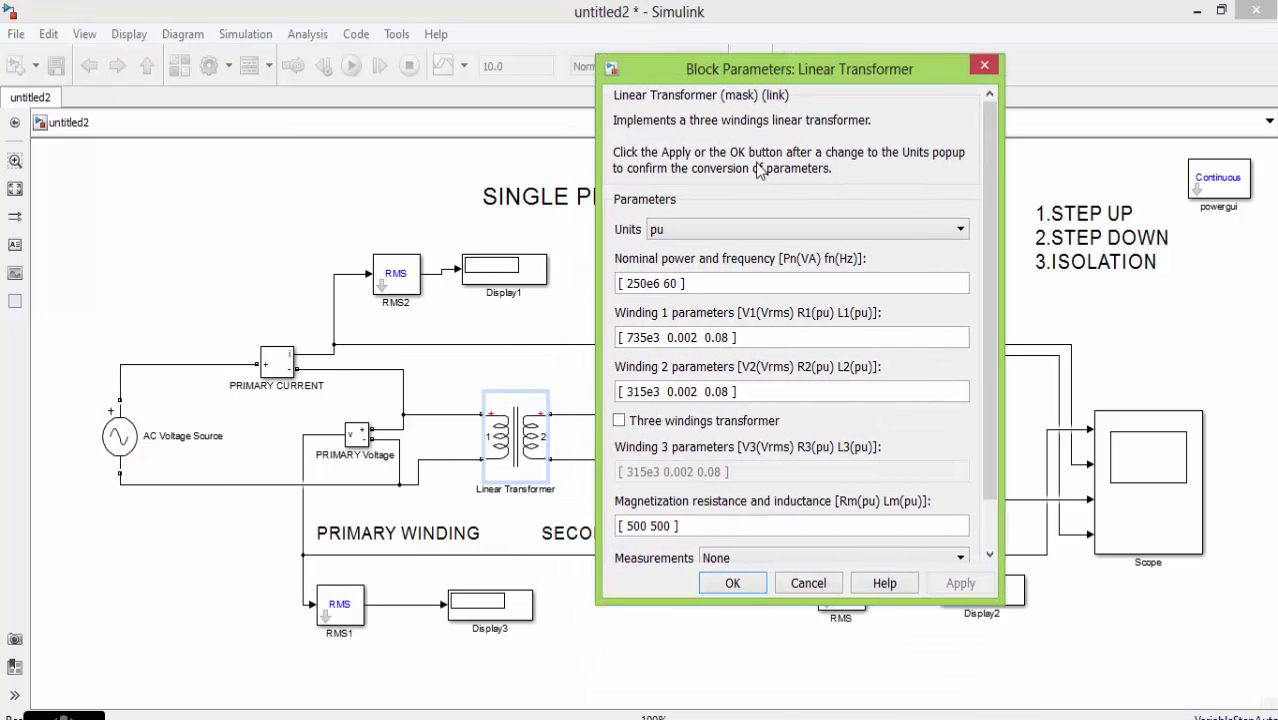
pyautogui.moveTo(667, 285); pyautogui.dragTo(617, 285)
pyautogui.click(669, 285)
pyautogui.write('5')
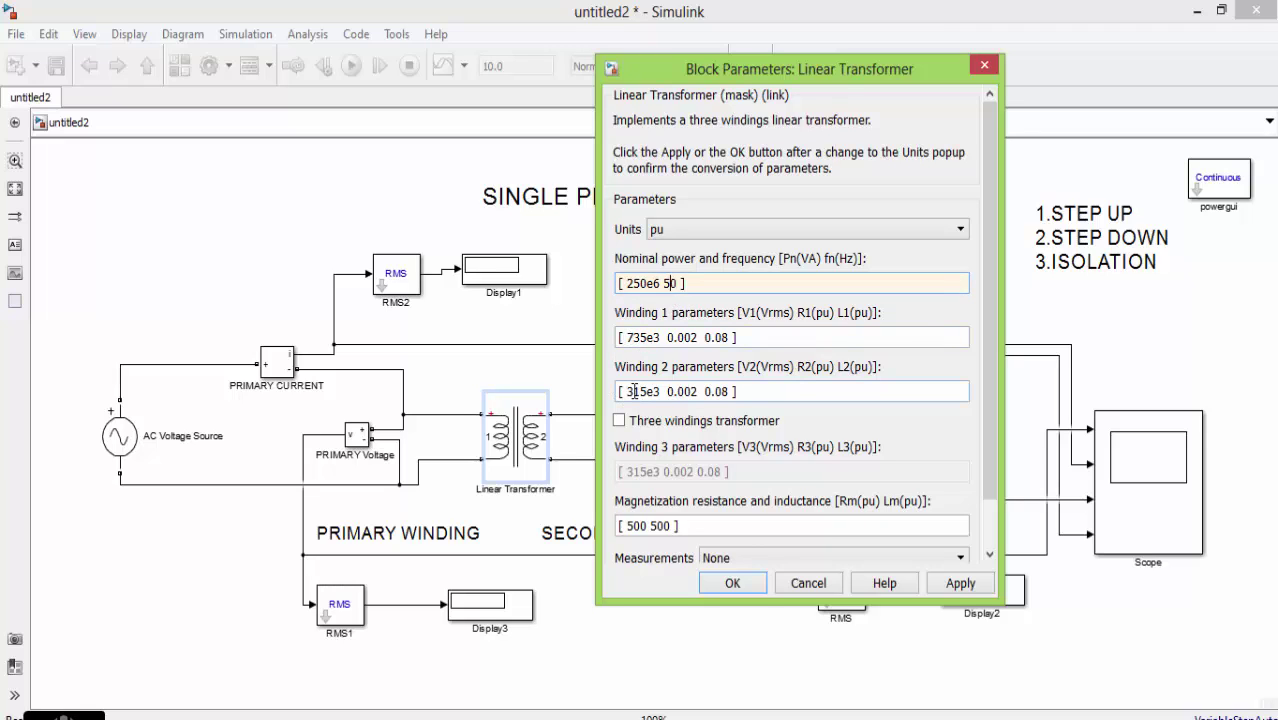
# Step: Set the Linear Transformer's winding 1 voltage to 220e3 and its winding 2 voltage to 400e3, and apply the parameters
pyautogui.moveTo(630, 337); pyautogui.dragTo(636, 337)
pyautogui.click(627, 338)
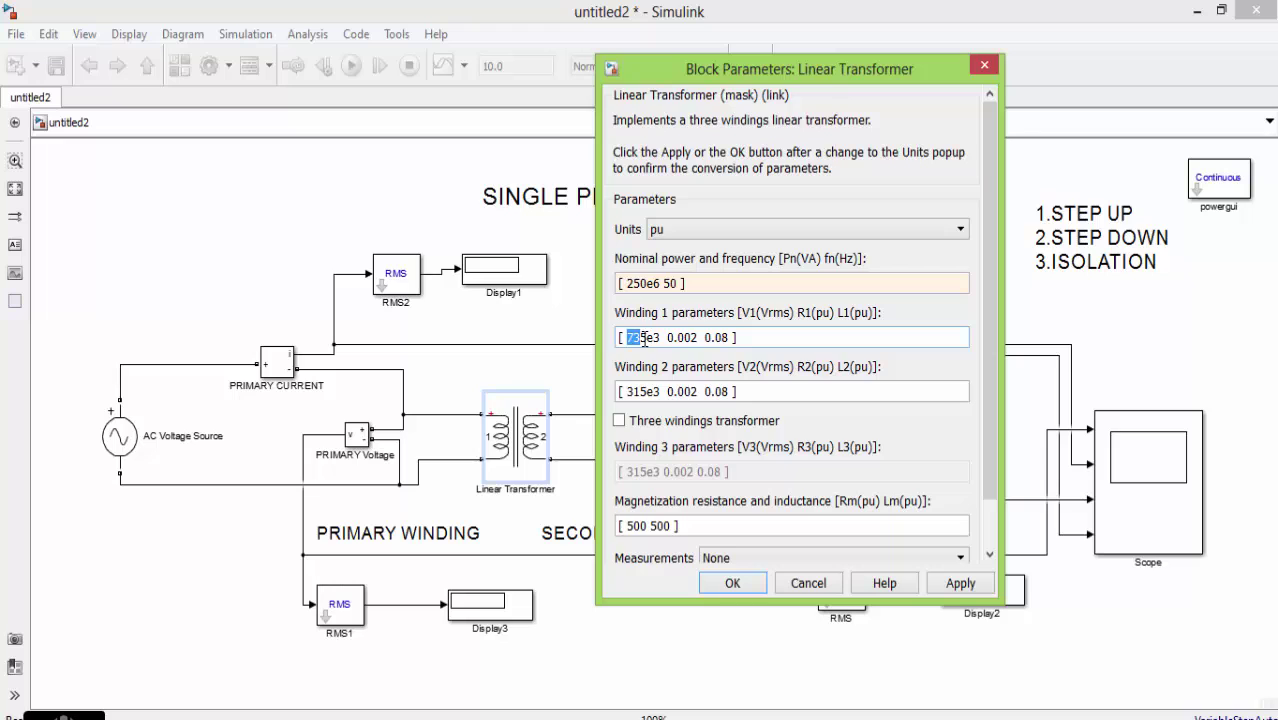
pyautogui.write('220')
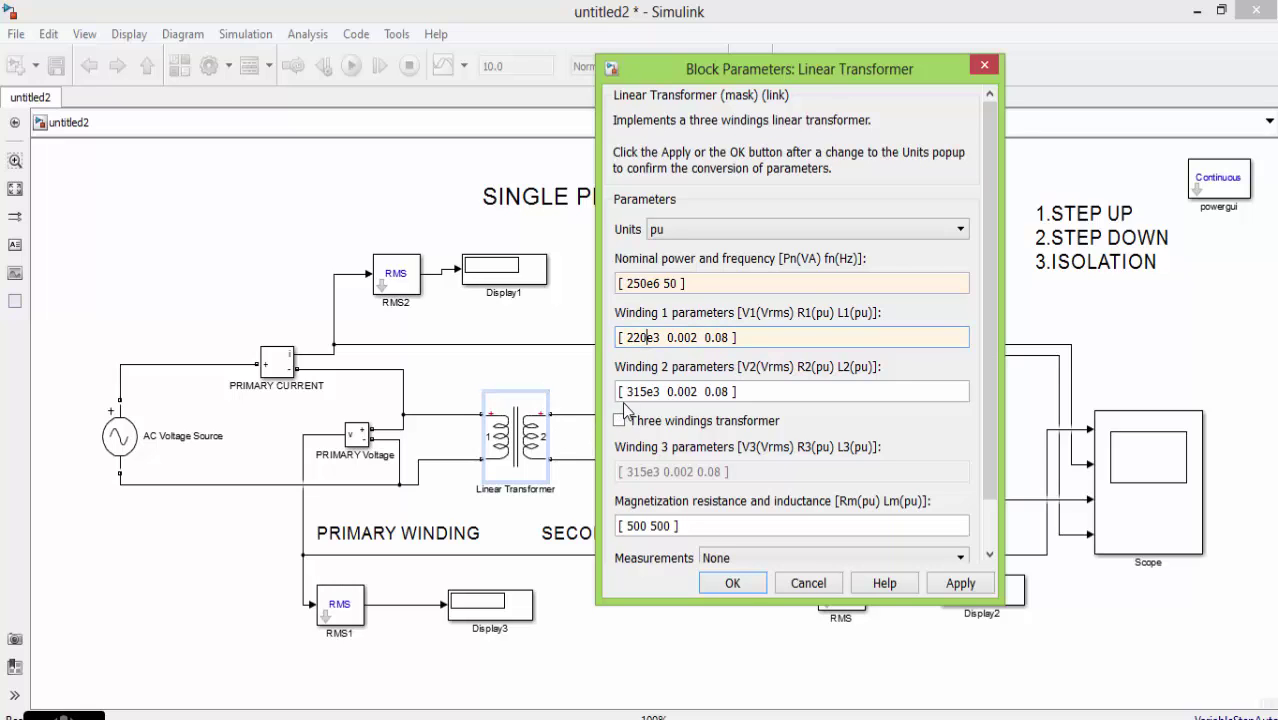
pyautogui.click(641, 392)
pyautogui.moveTo(627, 391); pyautogui.dragTo(643, 392)
pyautogui.write('400')
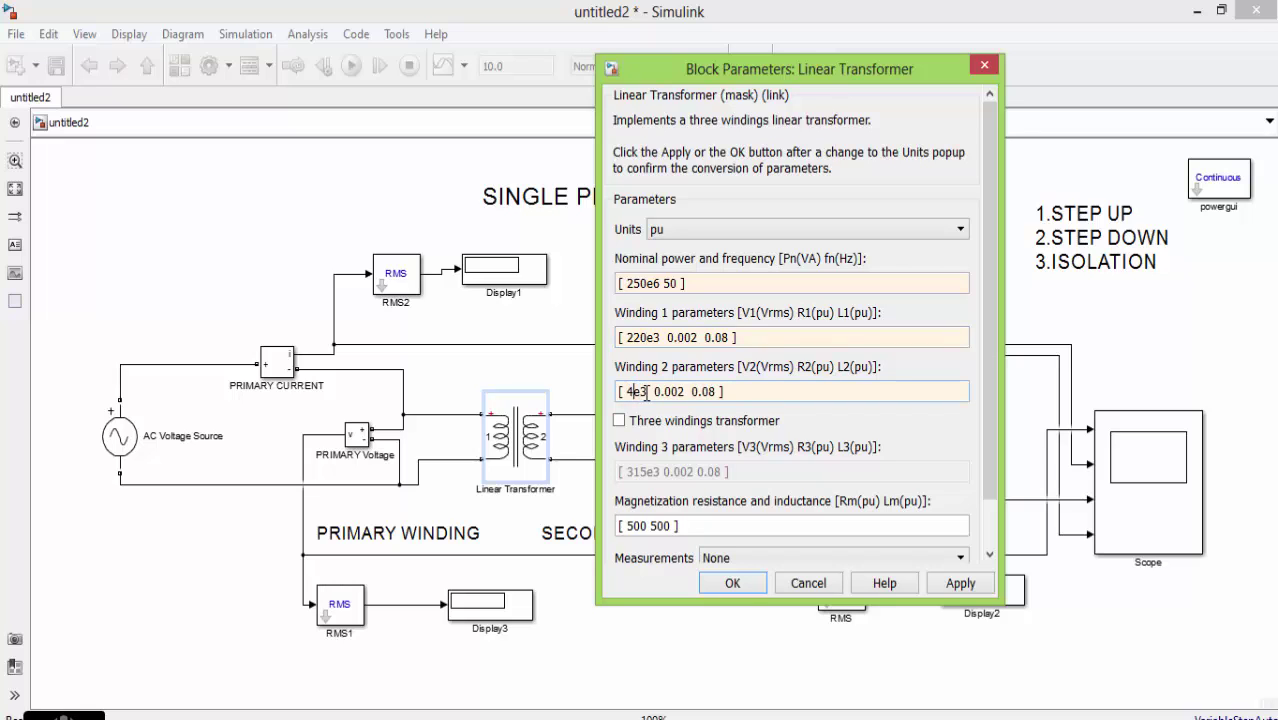
pyautogui.click(659, 337)
pyautogui.click(647, 387)
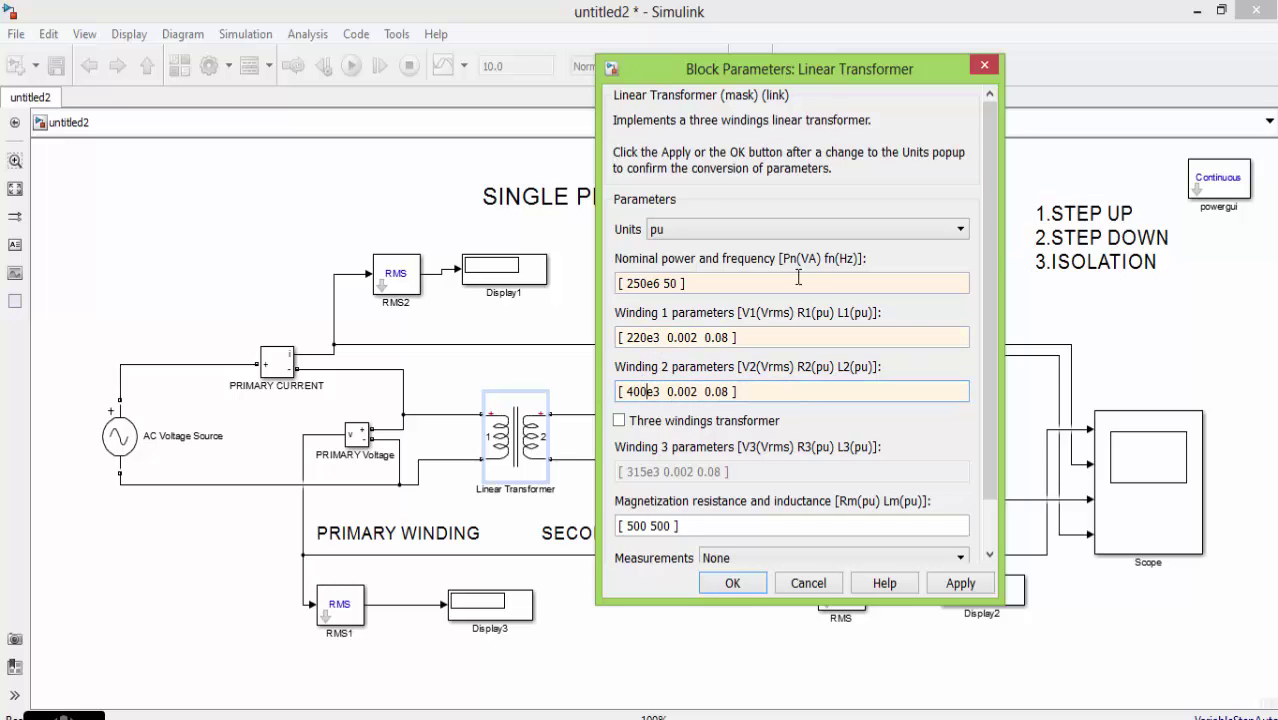
pyautogui.click(630, 335)
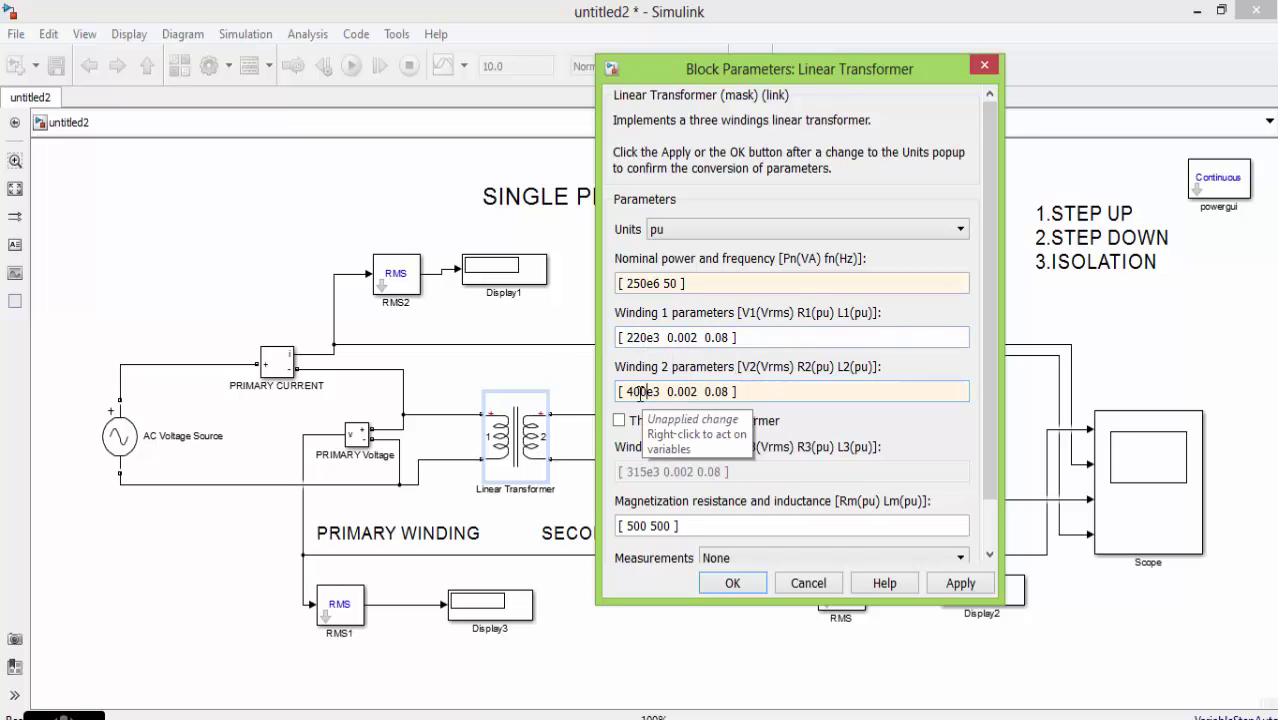
pyautogui.click(960, 584)
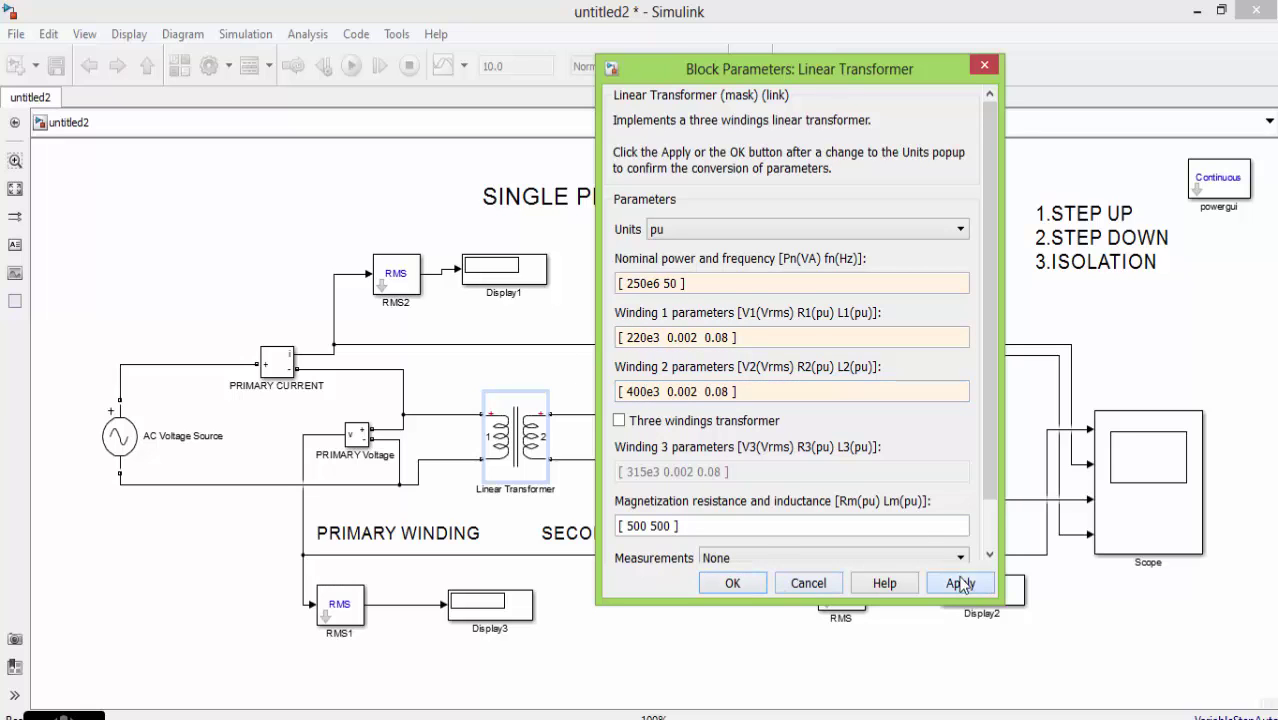
pyautogui.click(739, 585)
# Step: Review and accept the Series RLC Branch parameters, and set the simulation stop time to 0.5
pyautogui.doubleClick(938, 450)
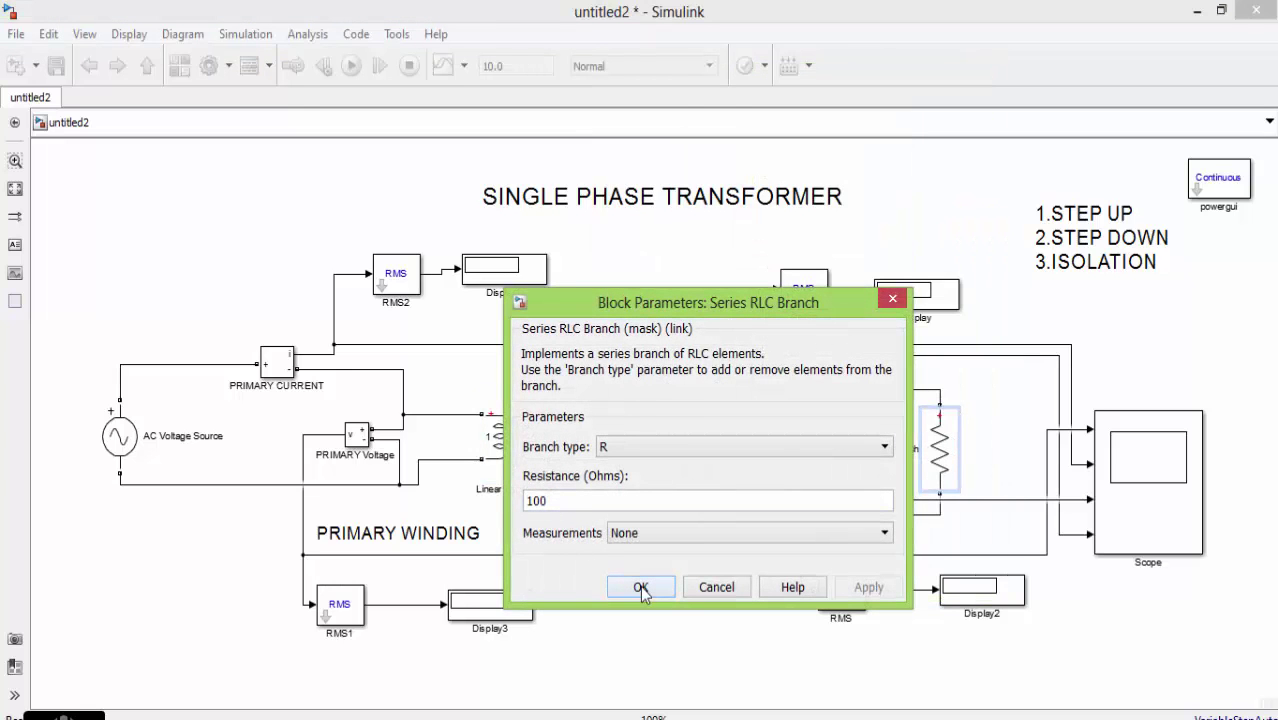
pyautogui.click(641, 588)
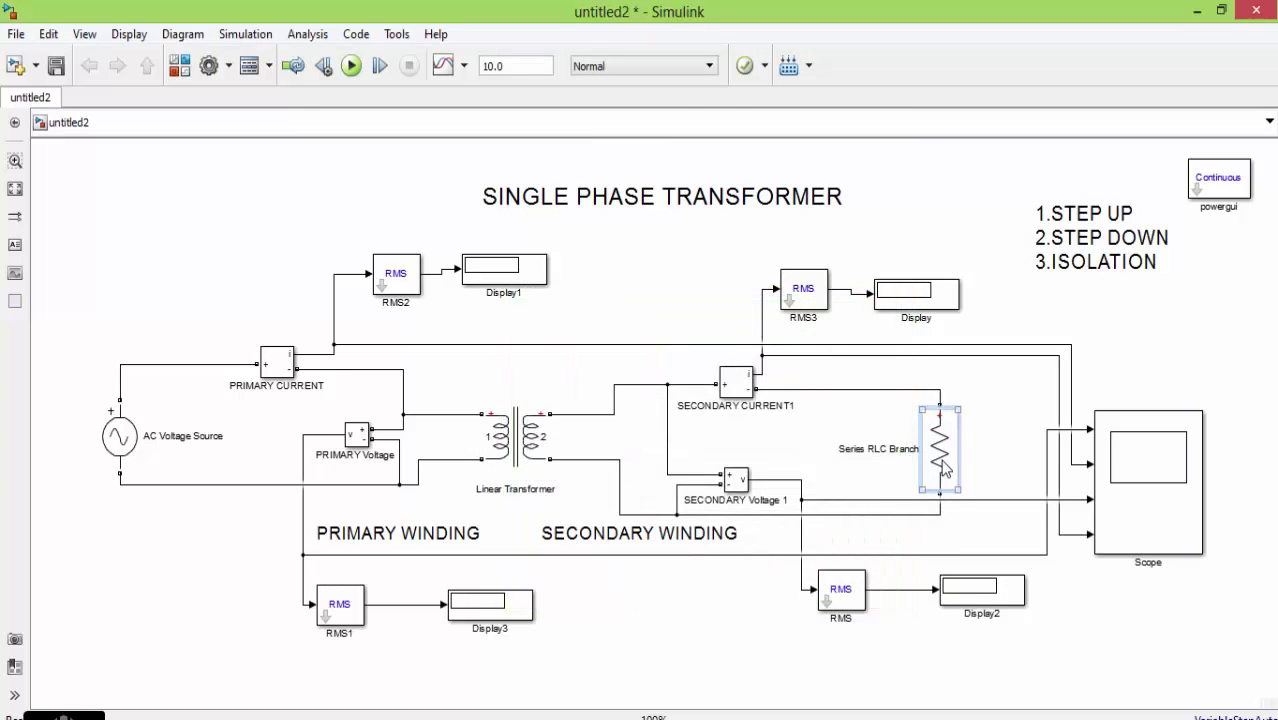
pyautogui.click(540, 65)
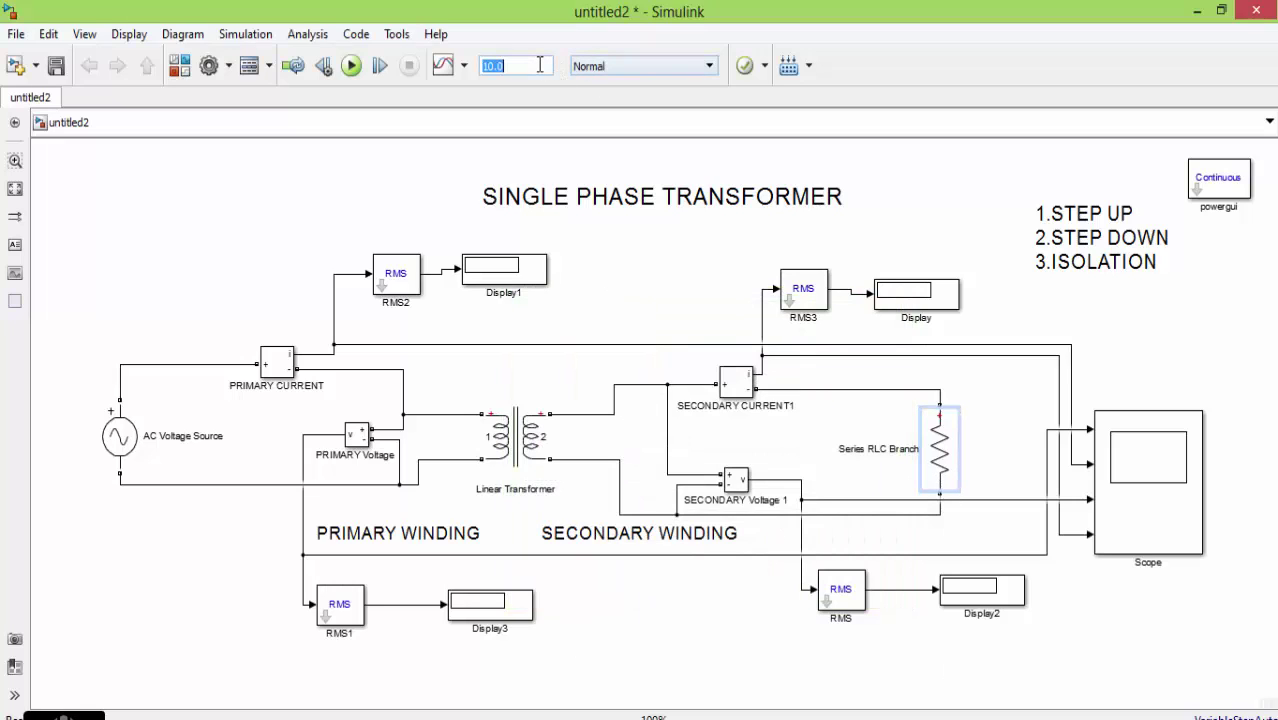
pyautogui.write('0.')
# Step: Run the simulation, inspect the waveforms in the maximized Scope window, and stop the run
pyautogui.click(351, 66)
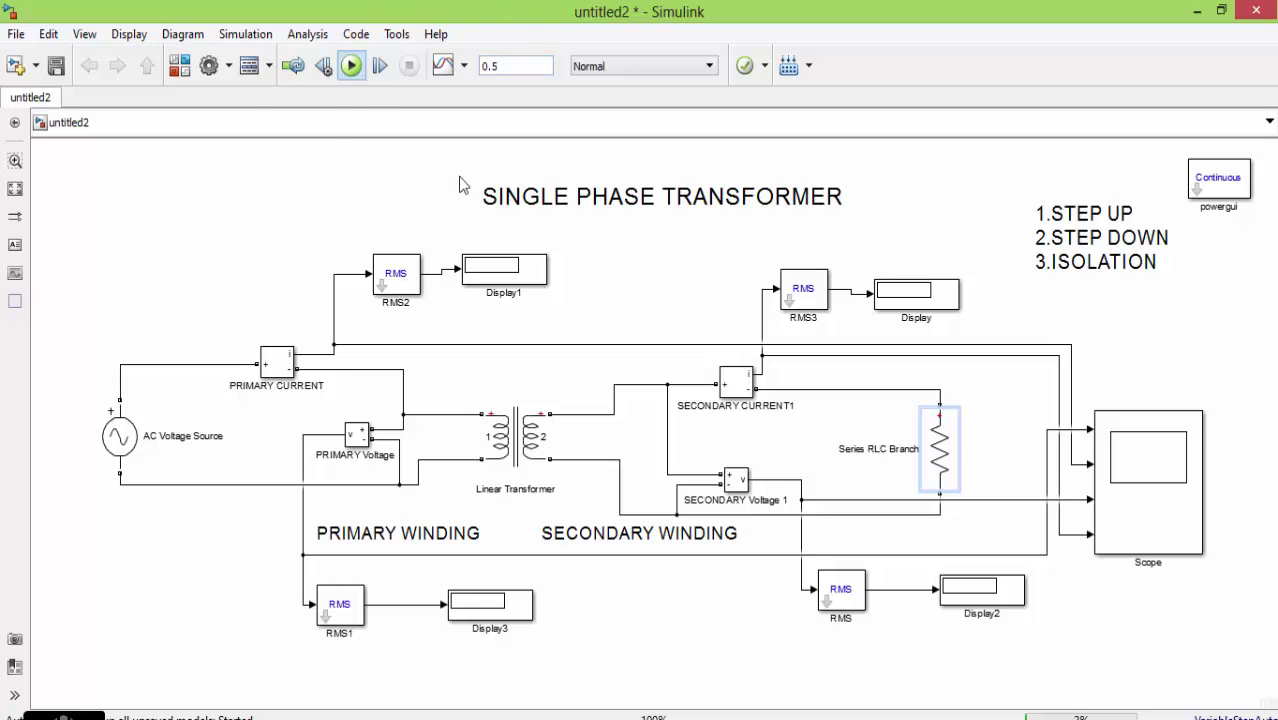
pyautogui.click(1144, 446)
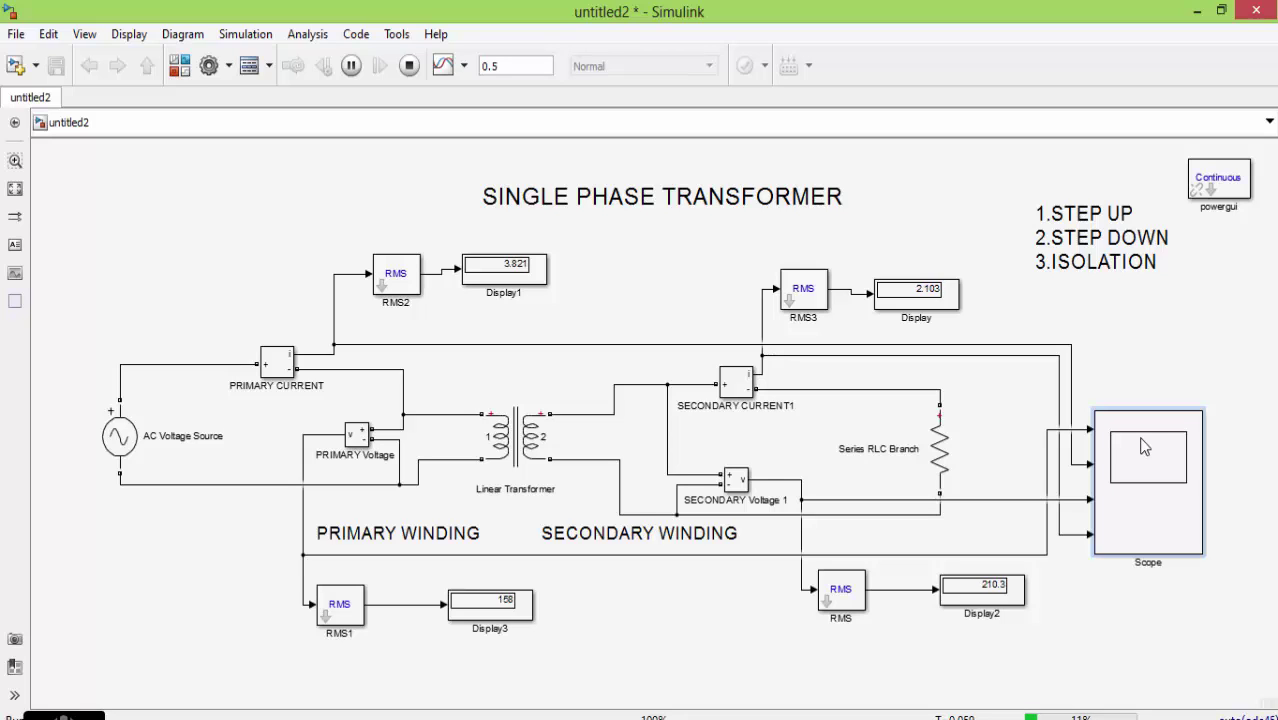
pyautogui.doubleClick(1145, 447)
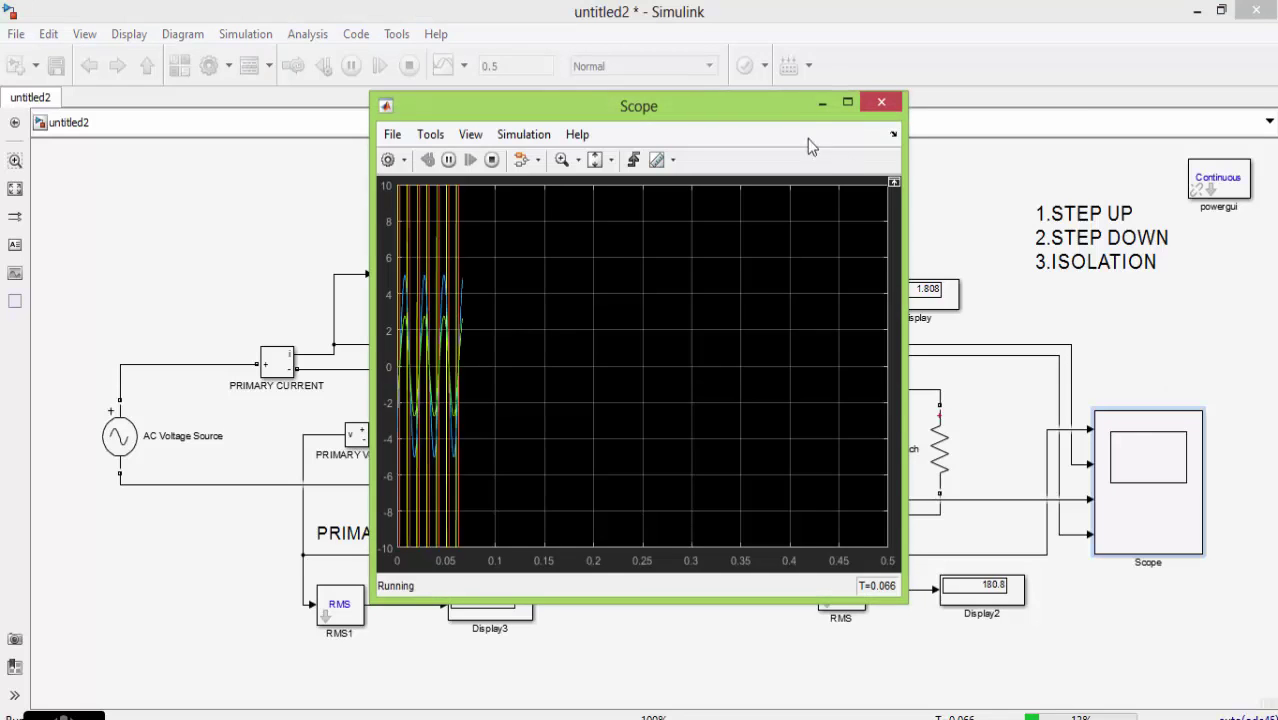
pyautogui.click(848, 103)
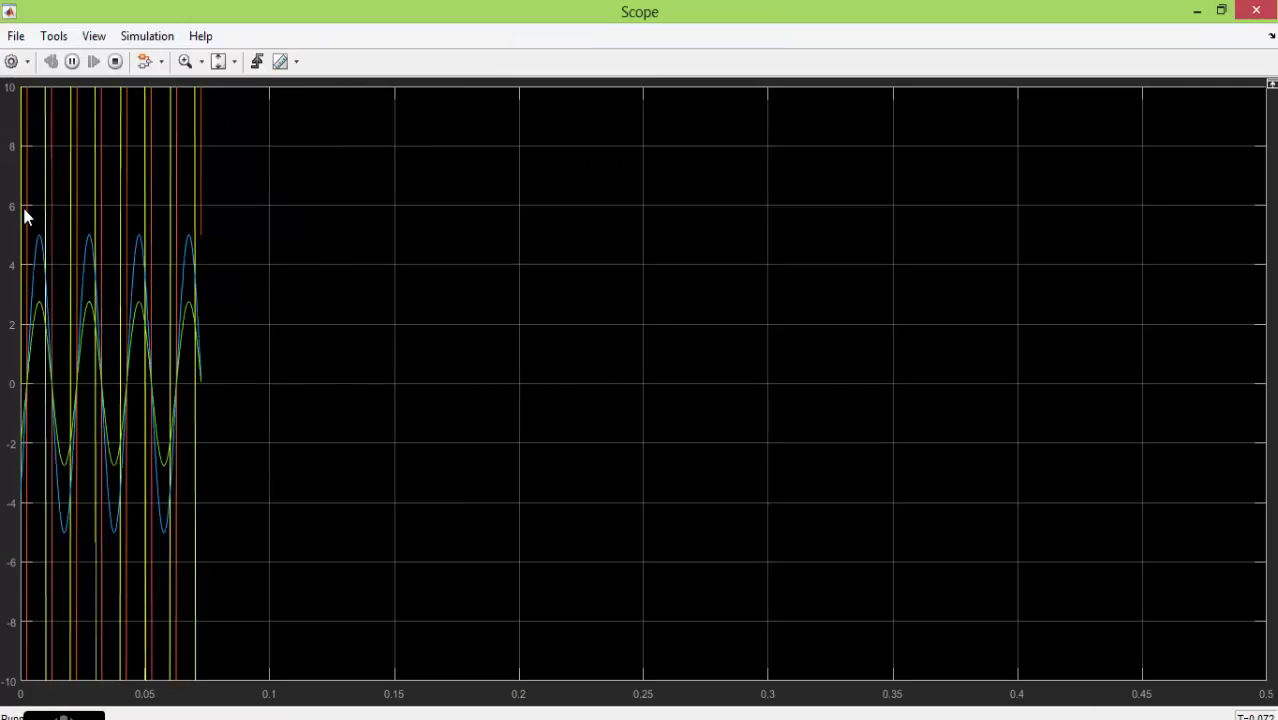
pyautogui.click(1256, 10)
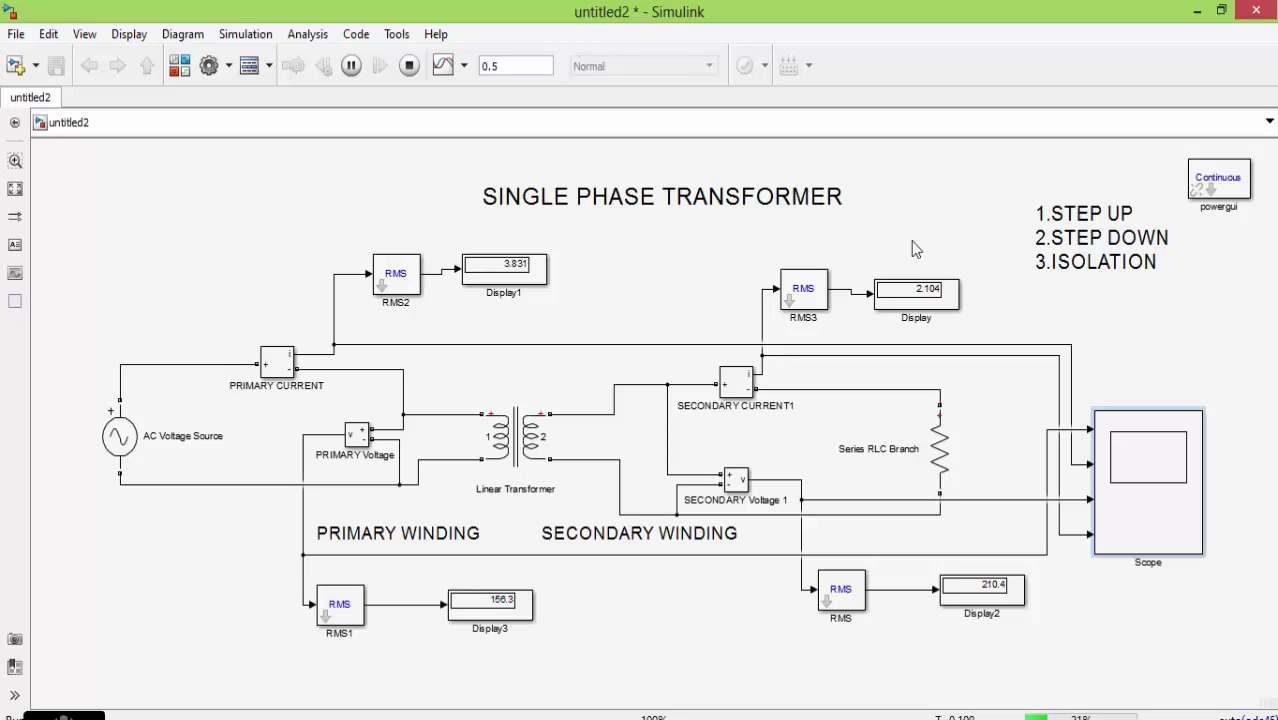
pyautogui.click(414, 67)
# Step: Set the fundamental frequency of the RMS2 and RMS3 current measurement blocks to 50 Hz
pyautogui.doubleClick(405, 272)
pyautogui.doubleClick(513, 276)
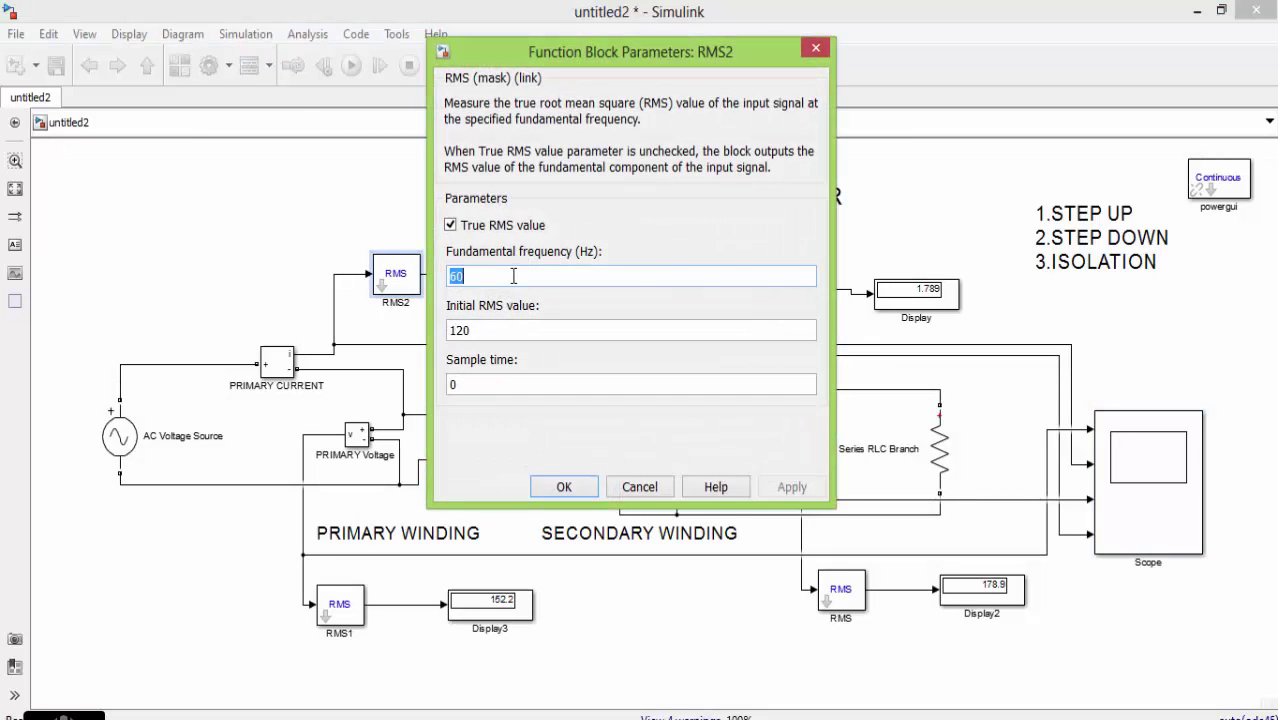
pyautogui.write('50')
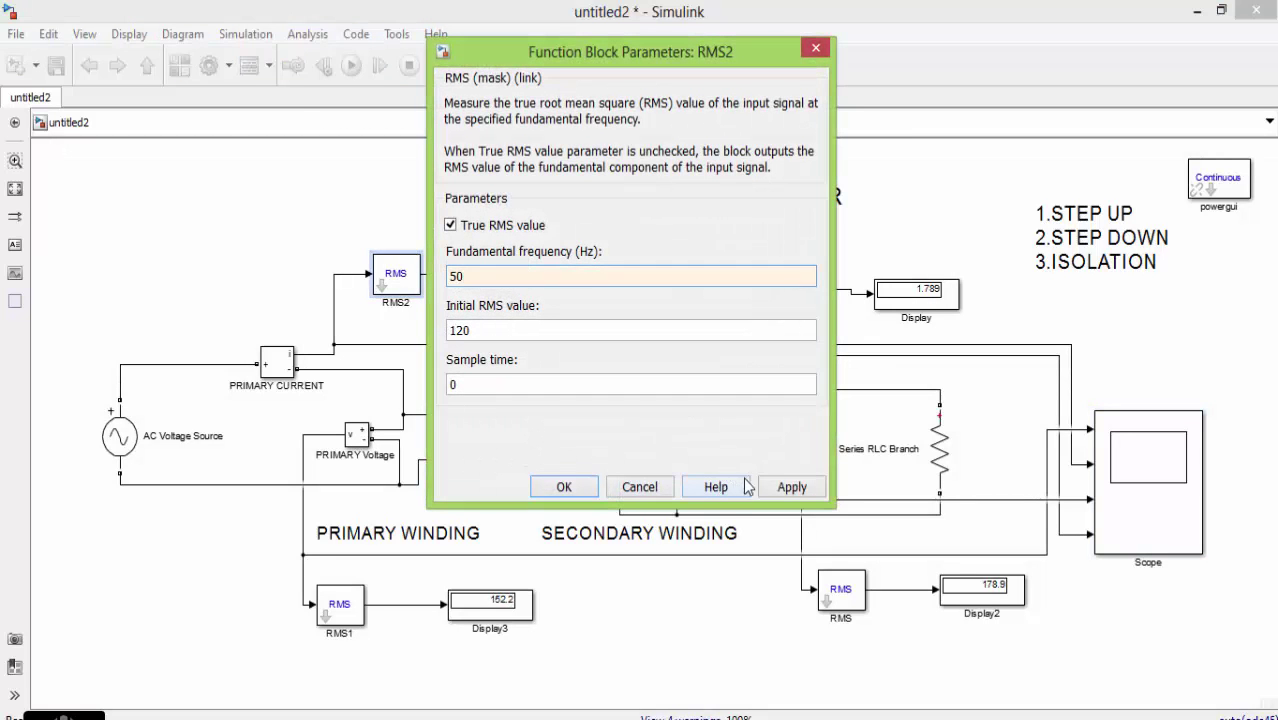
pyautogui.click(791, 487)
pyautogui.click(563, 487)
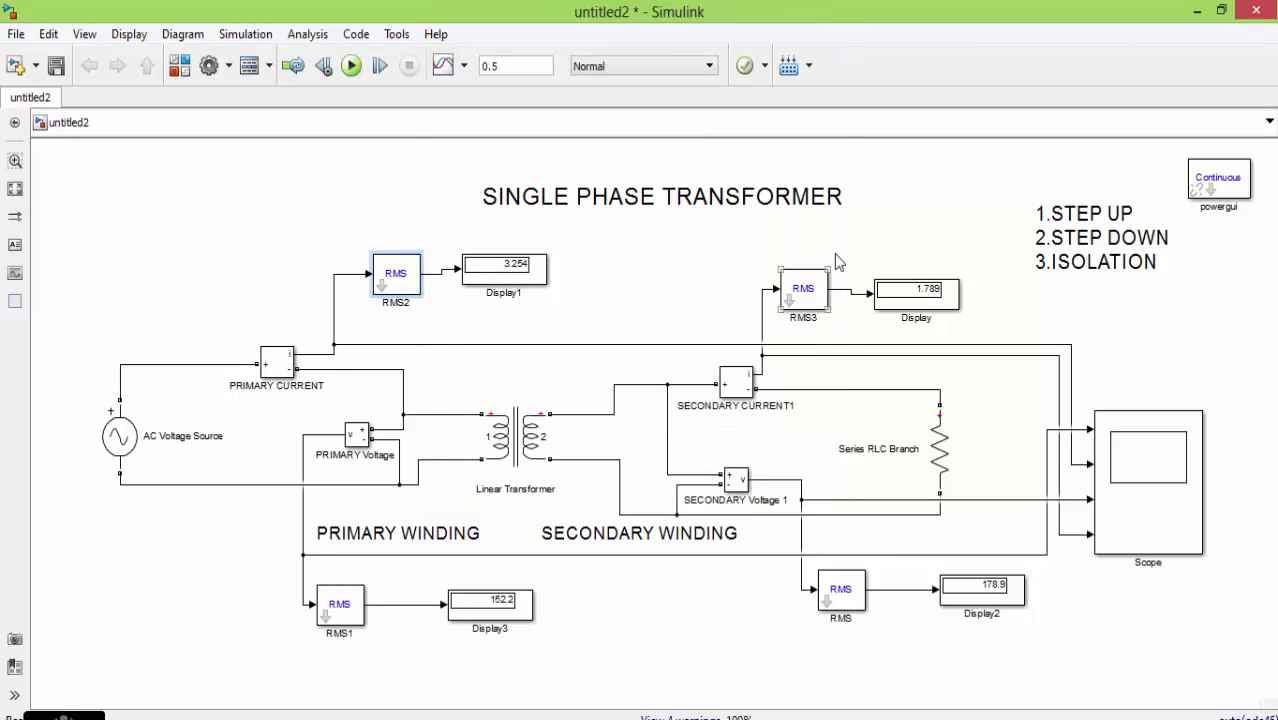
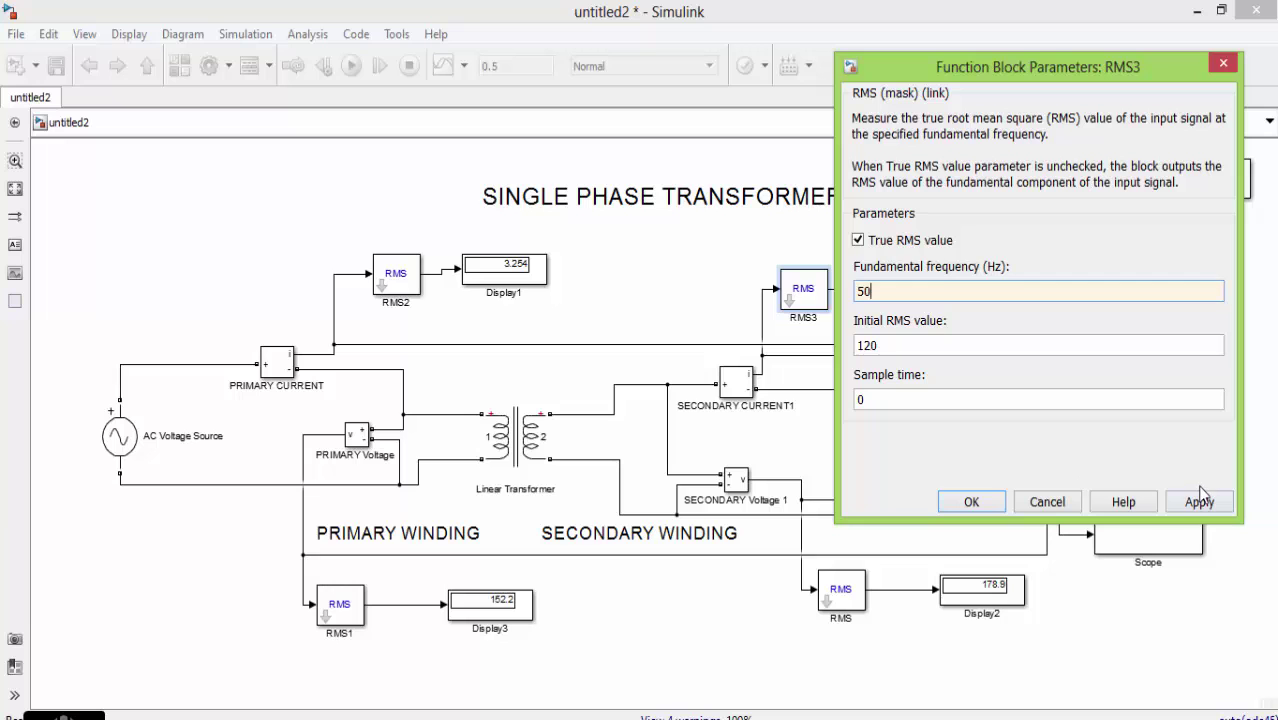
pyautogui.click(1198, 502)
pyautogui.click(971, 501)
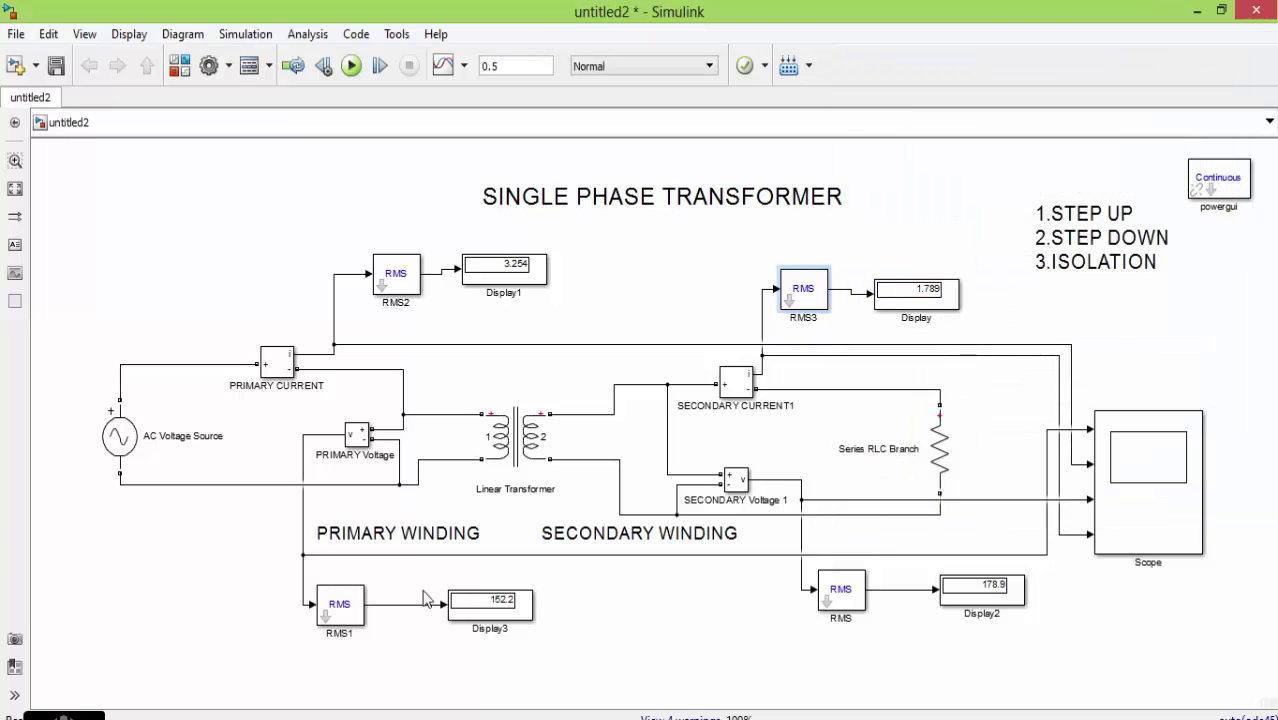
# Step: Set the fundamental frequency of the RMS1 and RMS voltage measurement blocks to 50 Hz
pyautogui.doubleClick(322, 612)
pyautogui.doubleClick(522, 493)
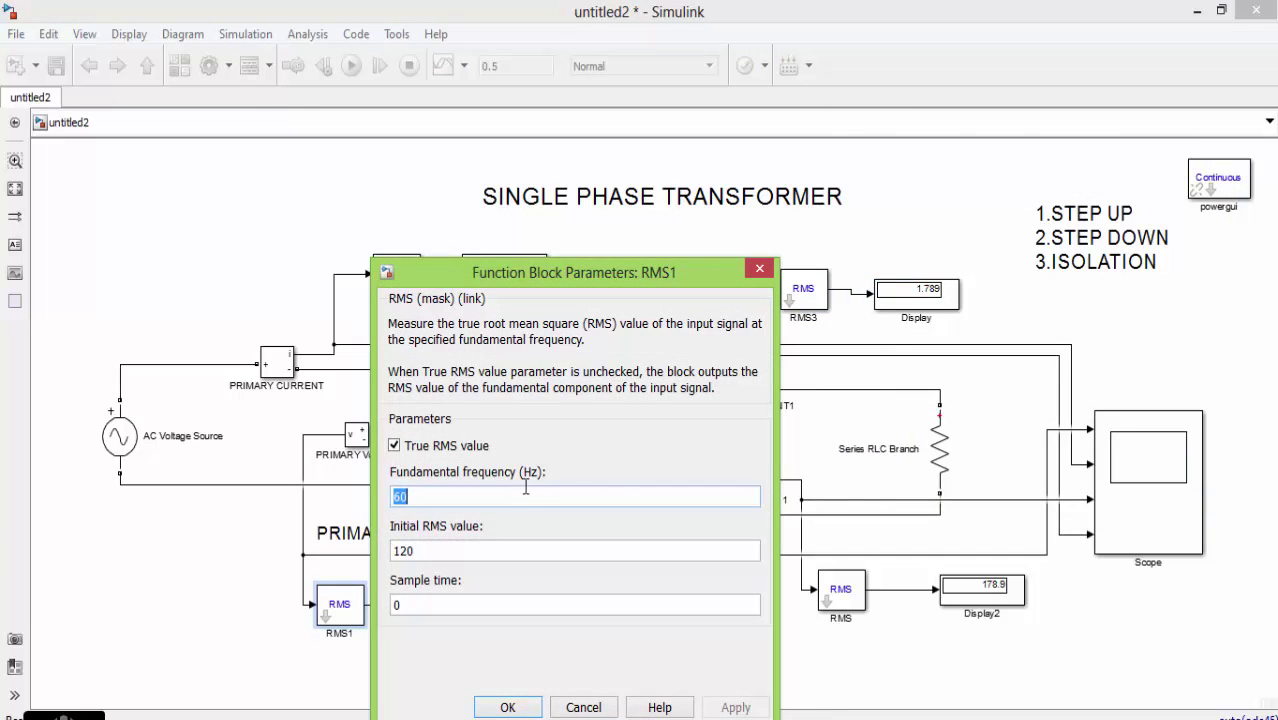
pyautogui.write('50')
pyautogui.click(513, 707)
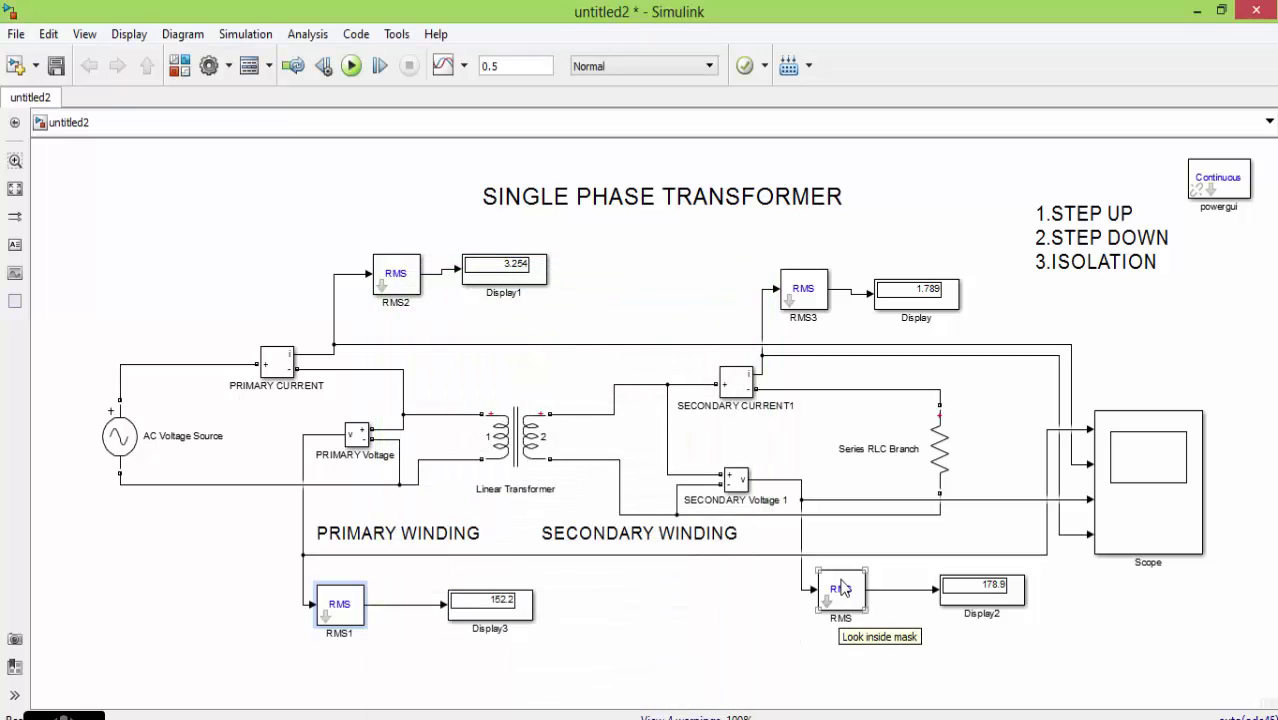
pyautogui.doubleClick(843, 590)
pyautogui.doubleClick(637, 500)
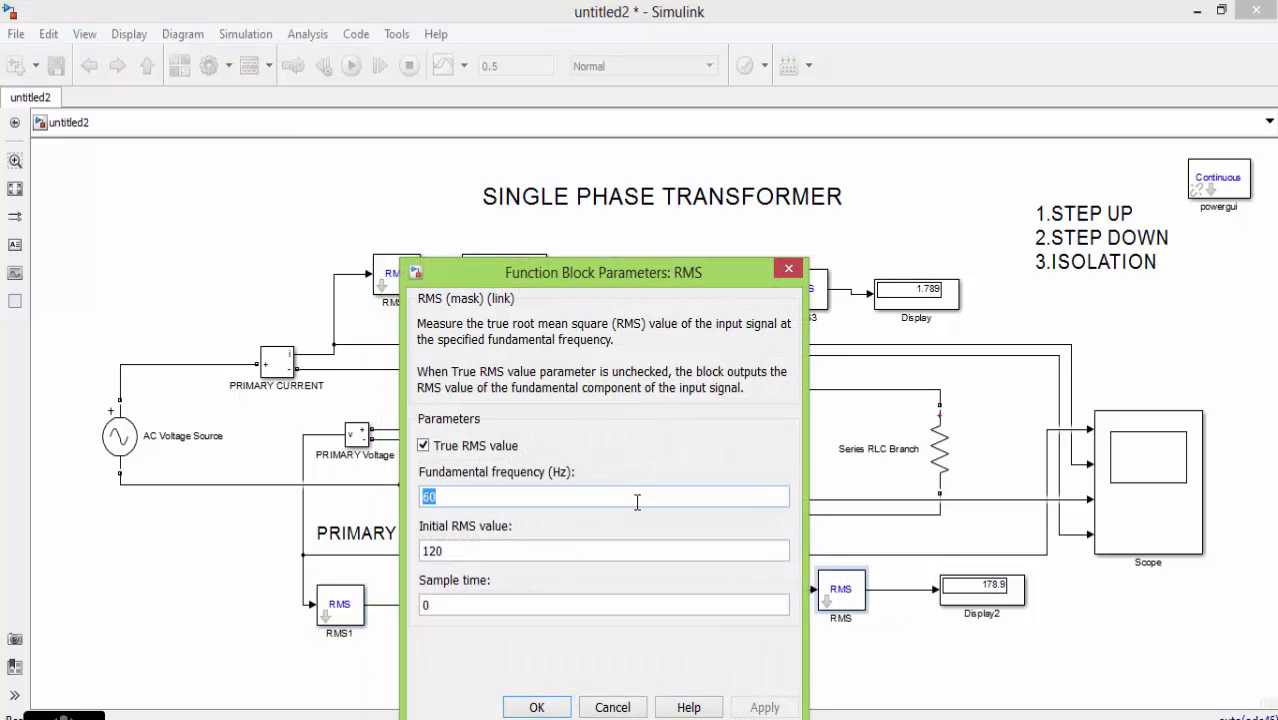
pyautogui.write('50')
pyautogui.click(524, 704)
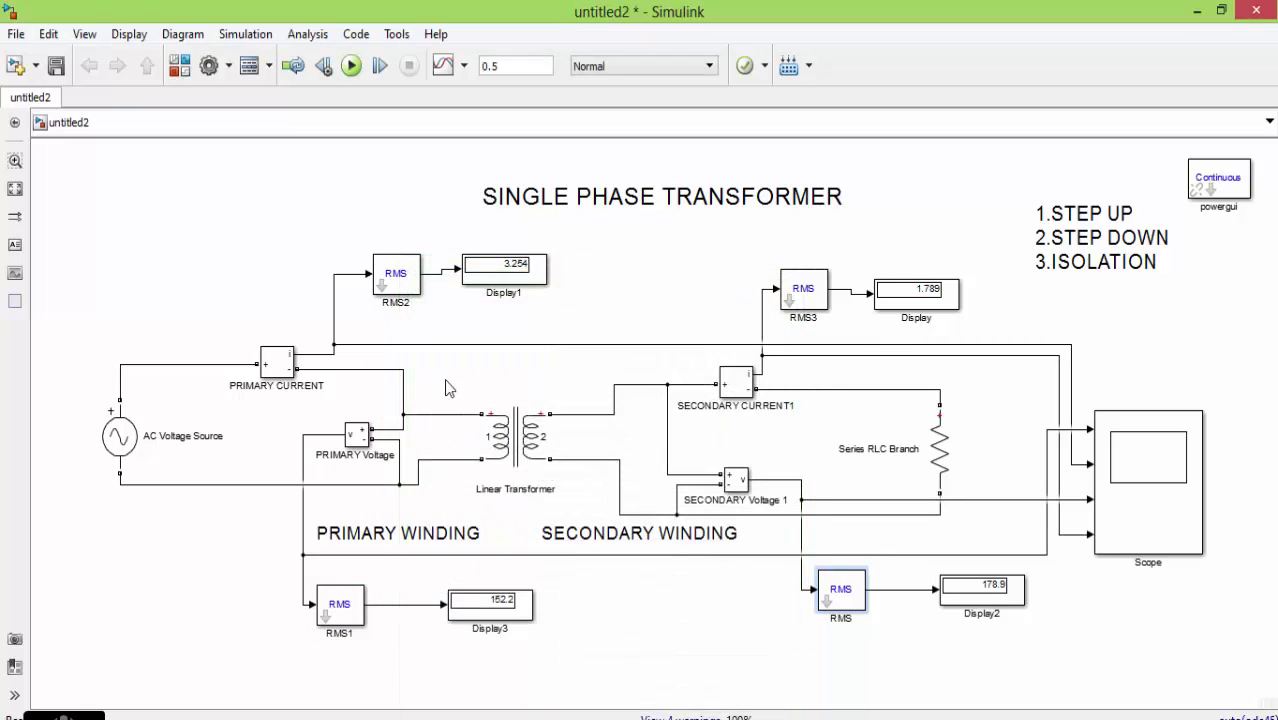
# Step: Rerun the simulation and view the primary and secondary waveforms in the Scope
pyautogui.click(352, 76)
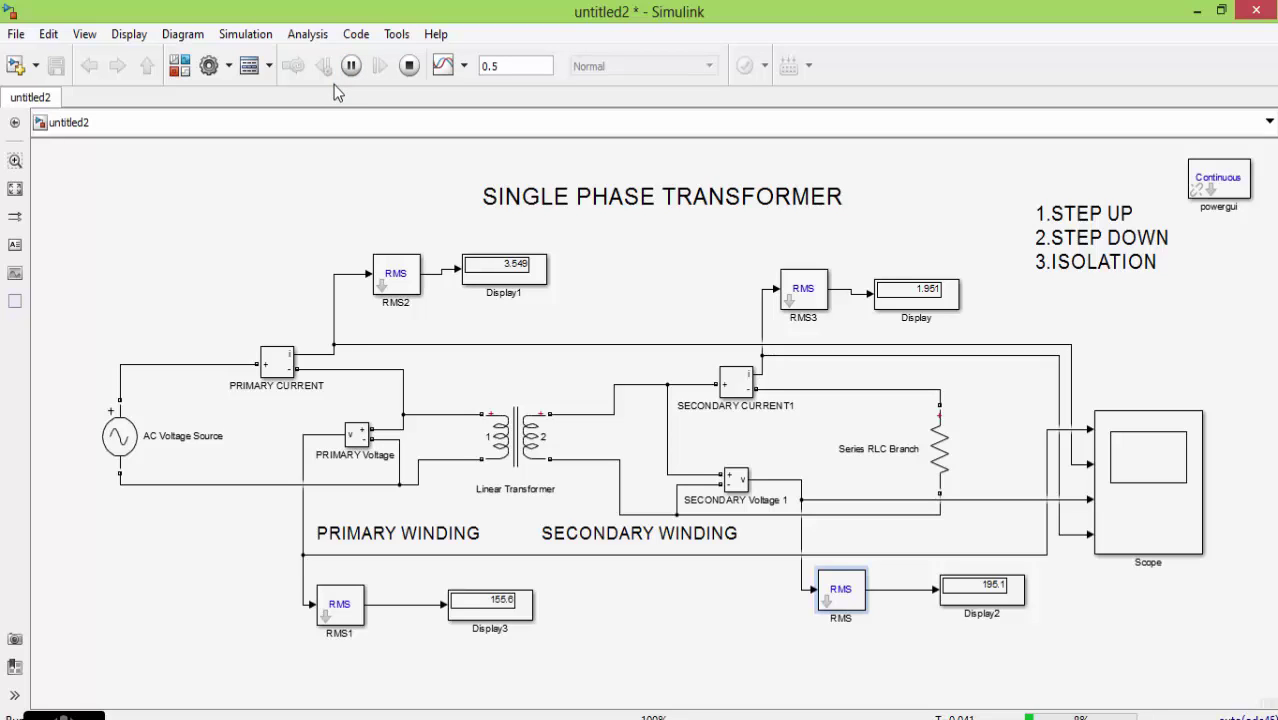
pyautogui.doubleClick(1180, 444)
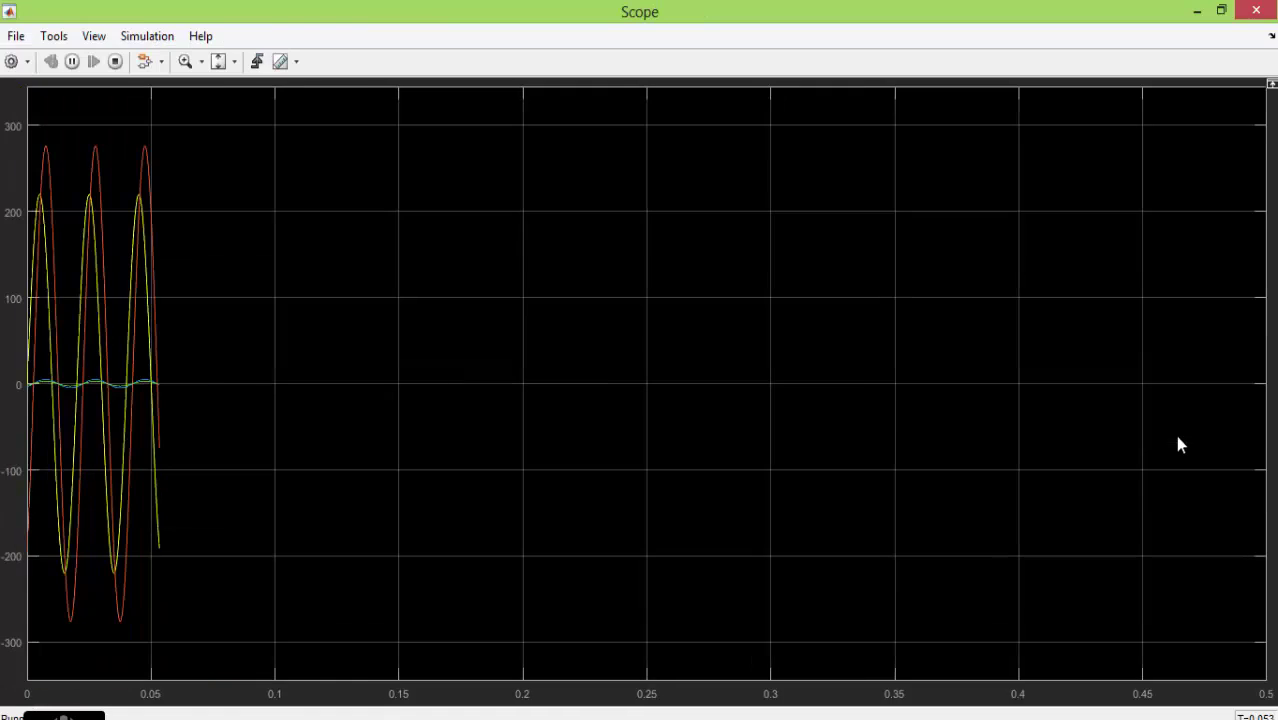
# Step: Split the Scope into a 2-by-2 layout of separate displays and stop the running simulation
pyautogui.click(27, 62)
pyautogui.click(15, 136)
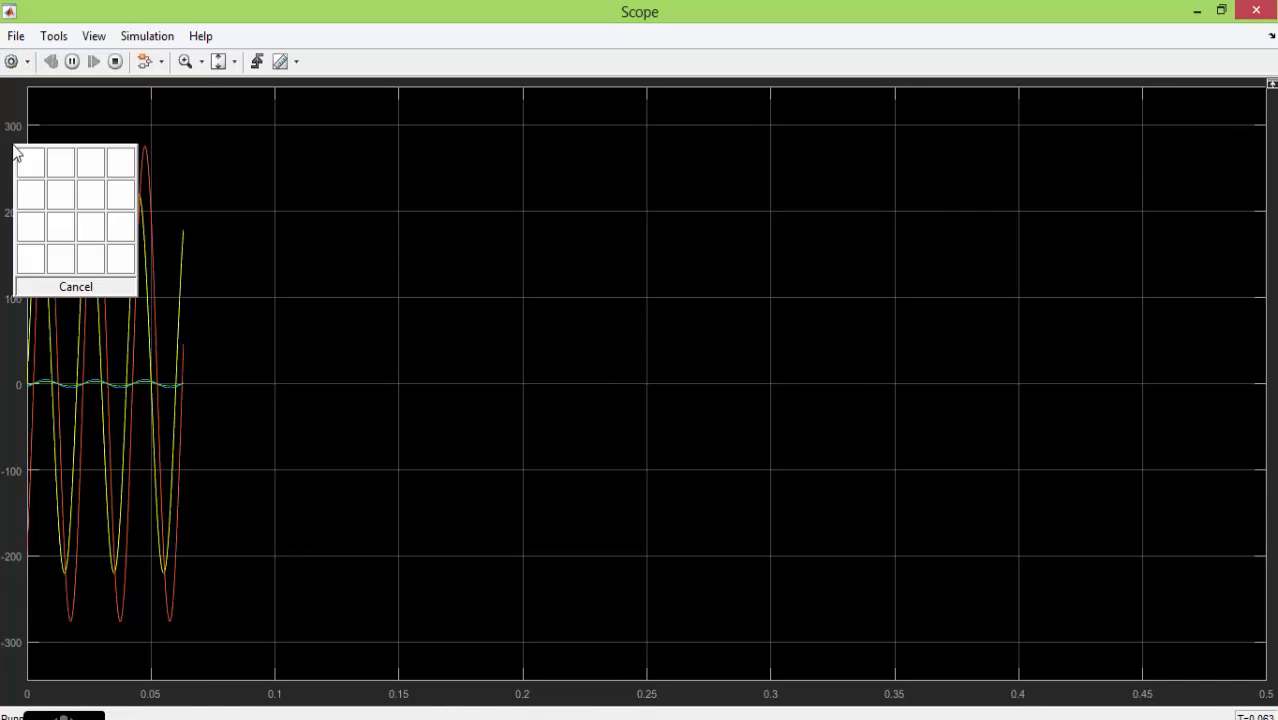
pyautogui.click(57, 194)
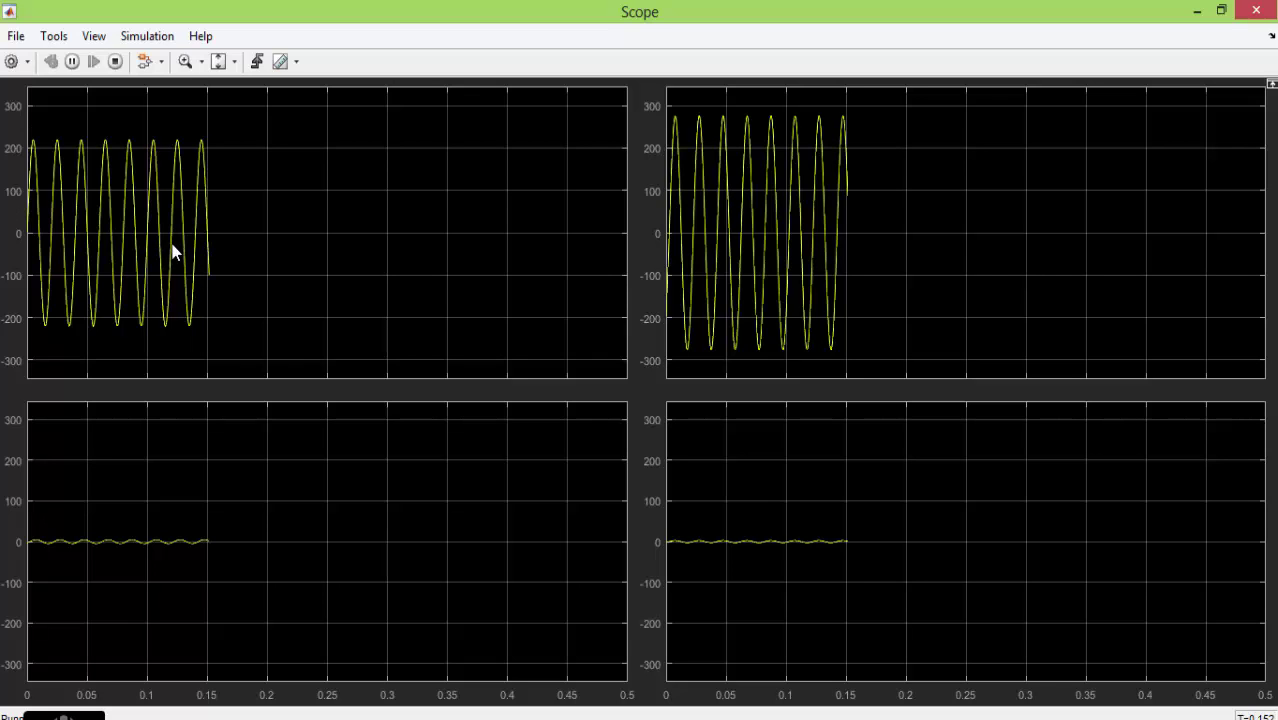
pyautogui.click(116, 63)
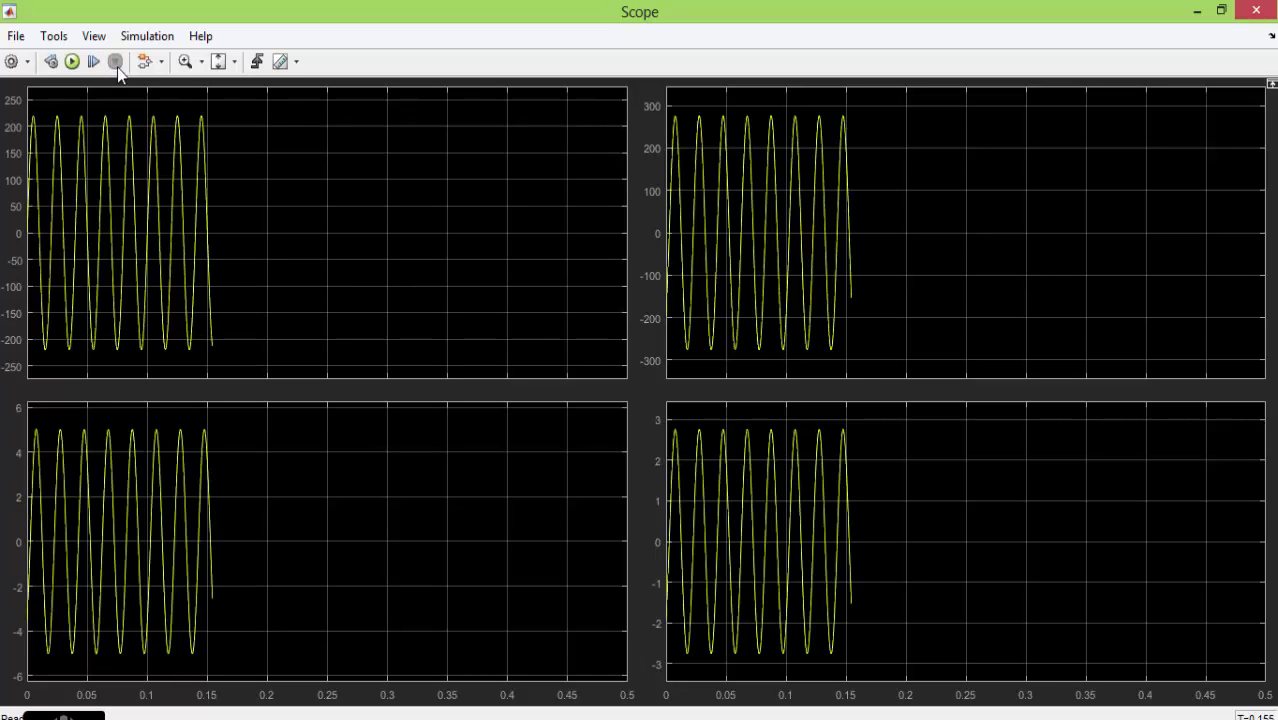
# Step: Set the Scope's axes scaling to Auto in its configuration properties, keeping Maximize axes Off, and apply it
pyautogui.click(100, 42)
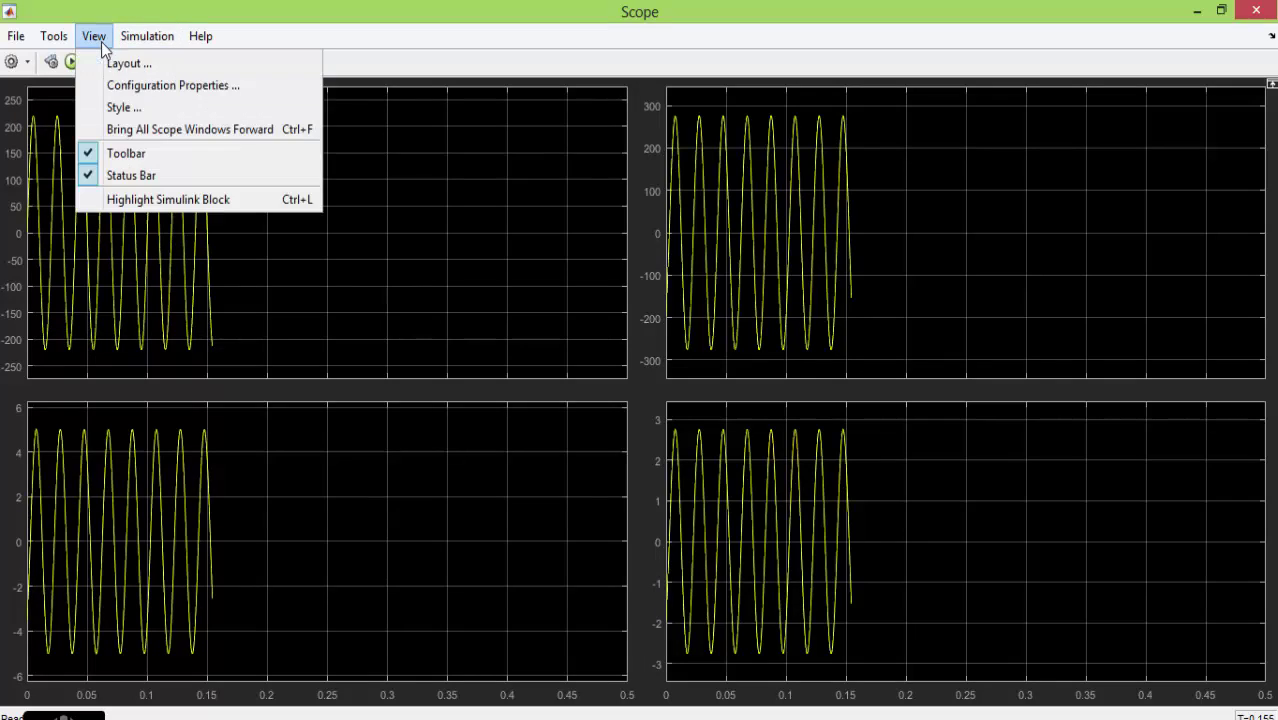
pyautogui.click(125, 85)
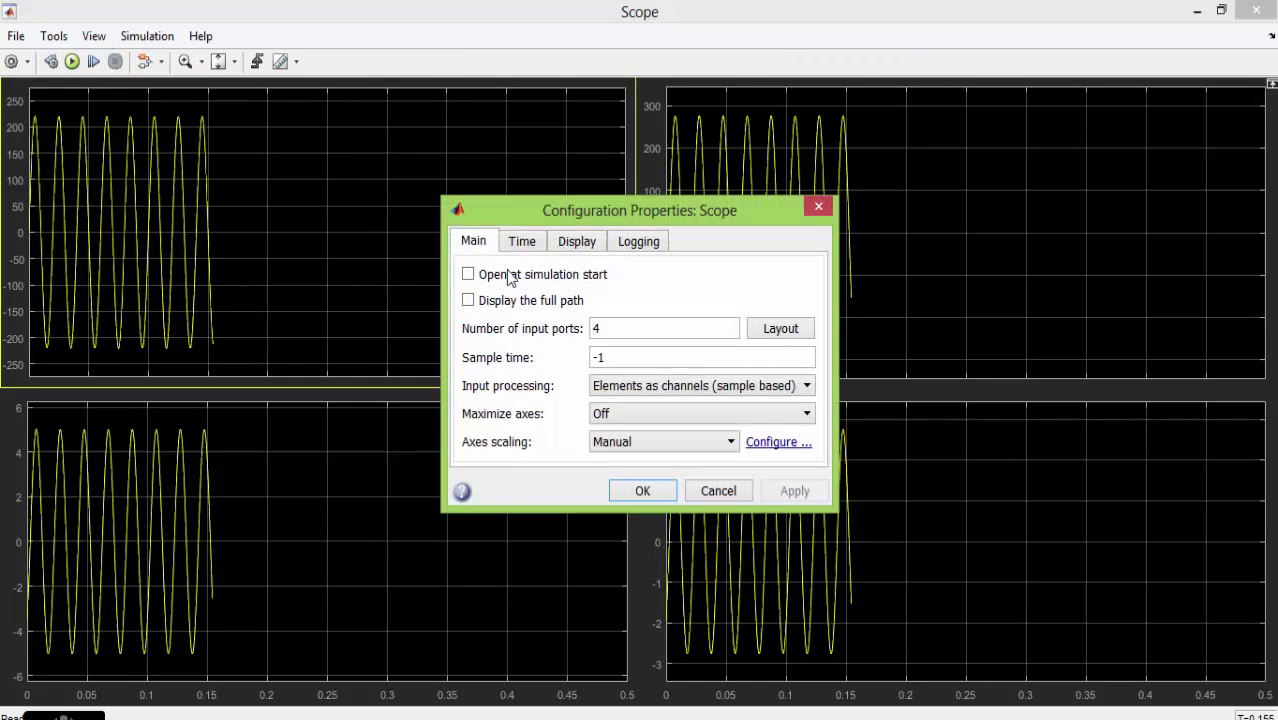
pyautogui.click(657, 412)
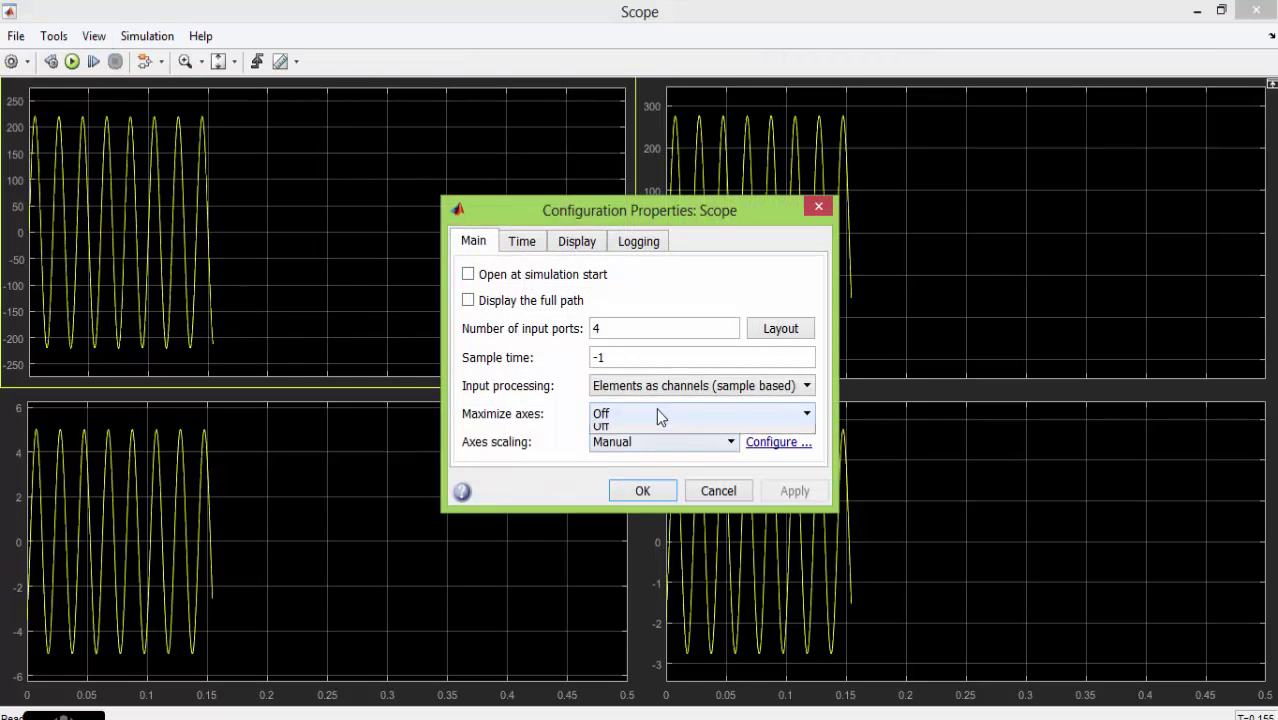
pyautogui.click(600, 462)
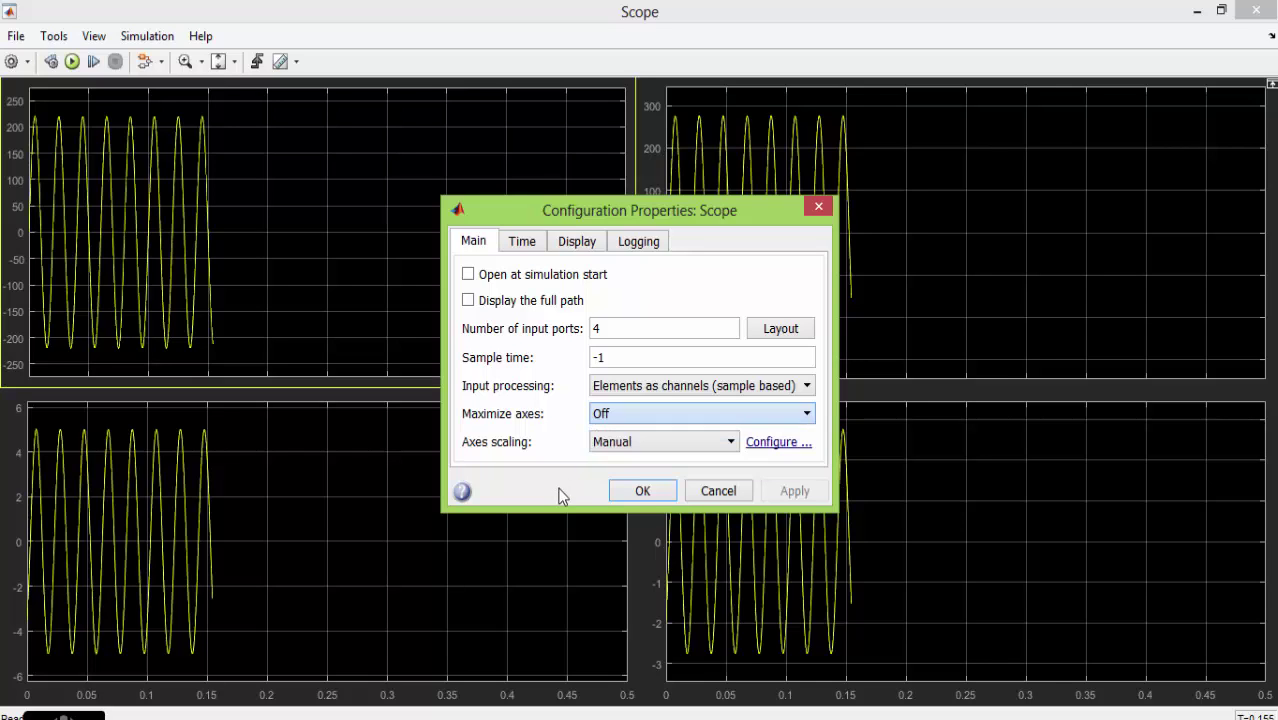
pyautogui.click(642, 447)
pyautogui.click(642, 475)
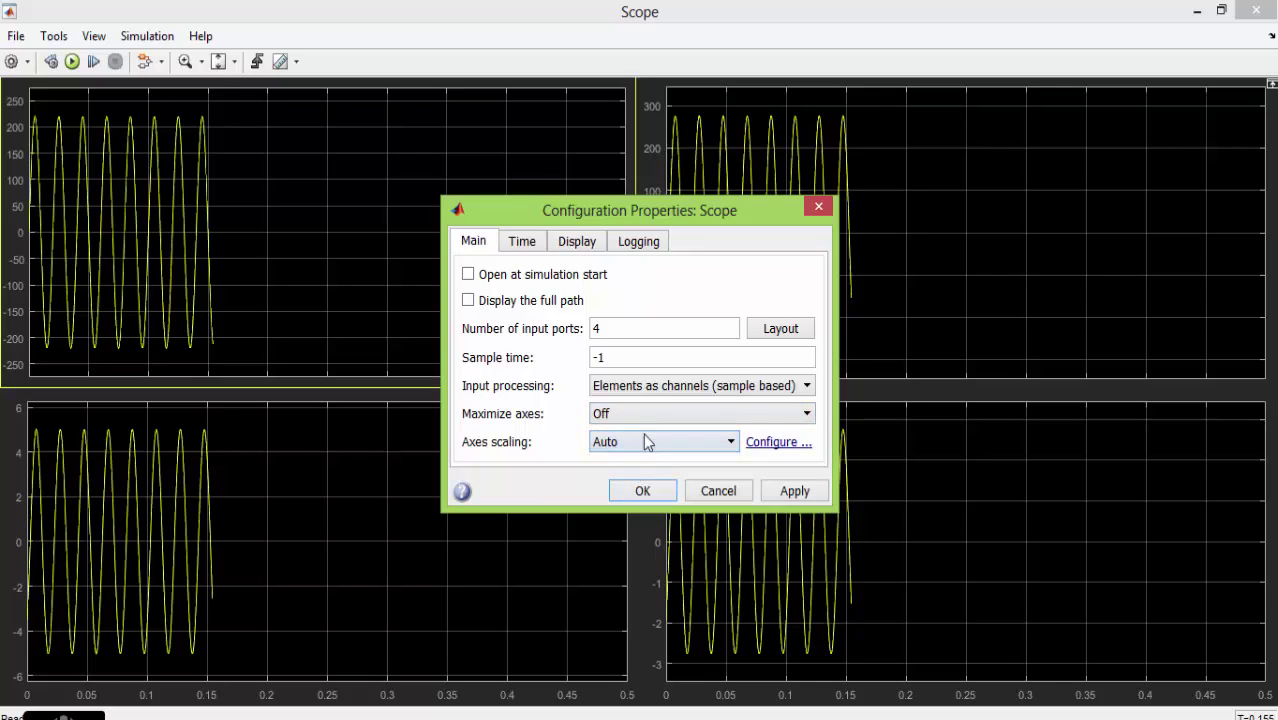
pyautogui.click(790, 490)
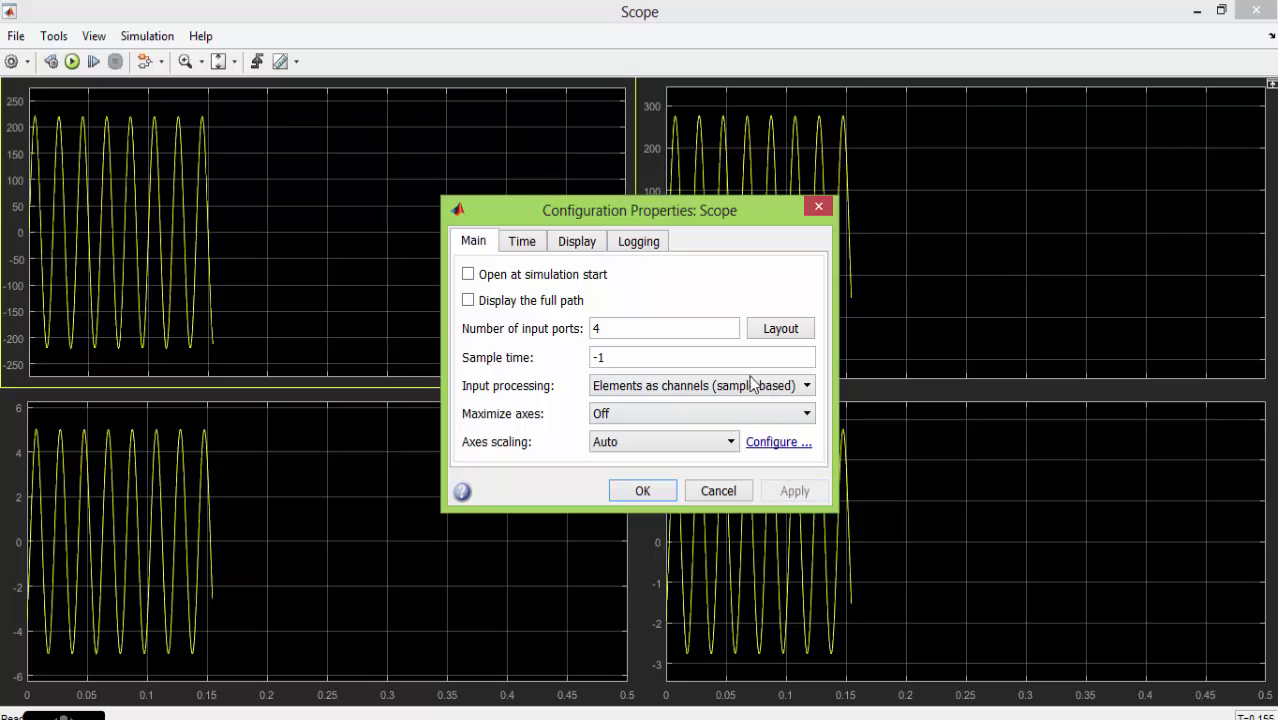
# Step: Configure the Scope's time axis with labels on All displays and time units in Seconds, and apply the settings
pyautogui.click(522, 242)
pyautogui.click(660, 392)
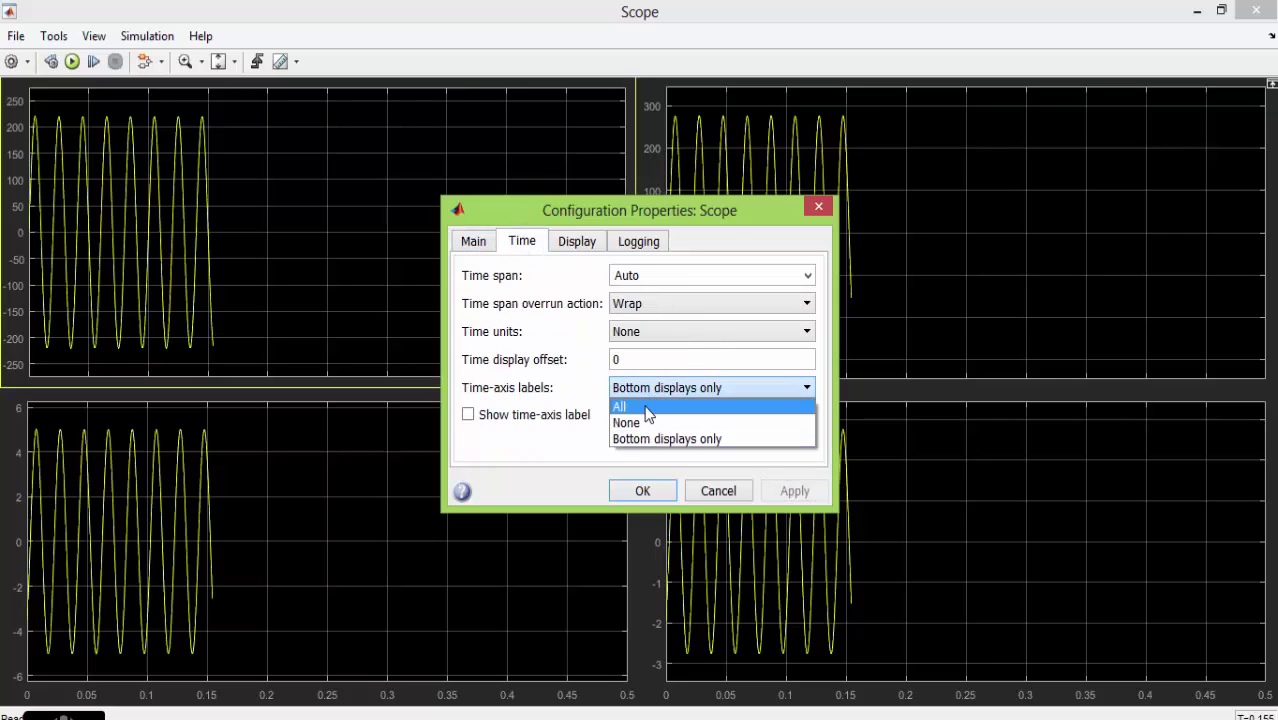
pyautogui.click(652, 406)
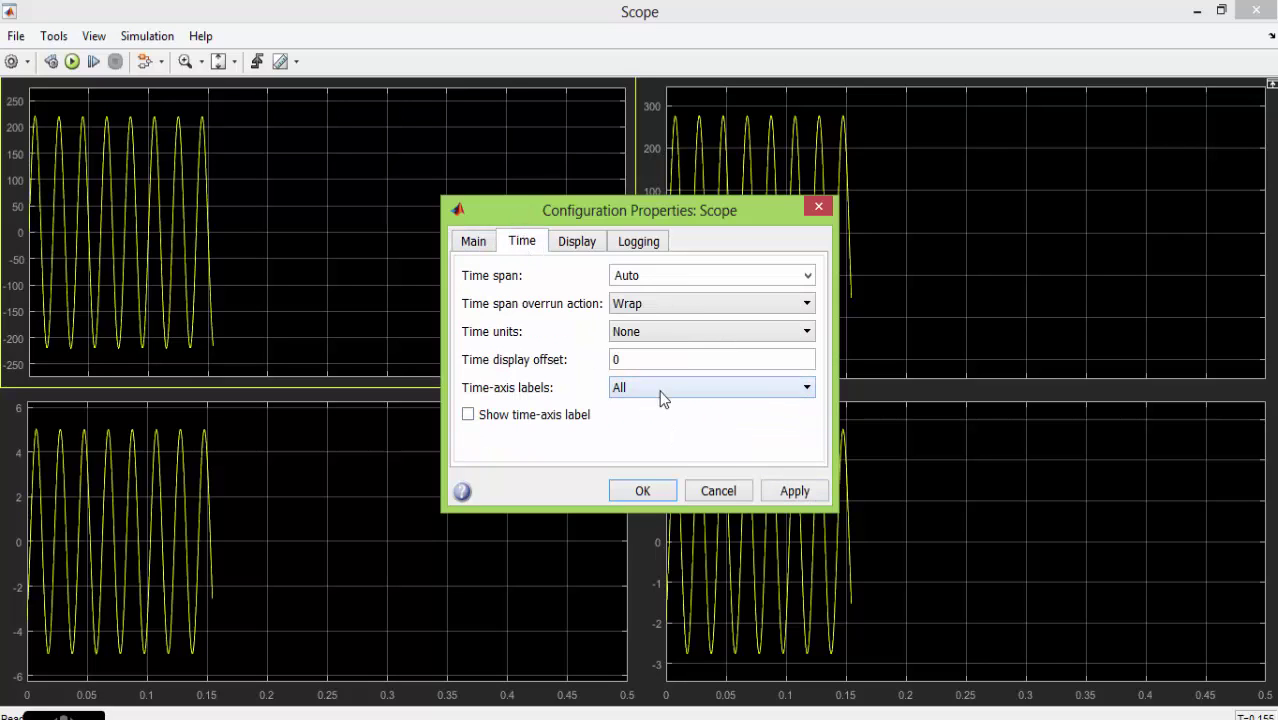
pyautogui.click(712, 332)
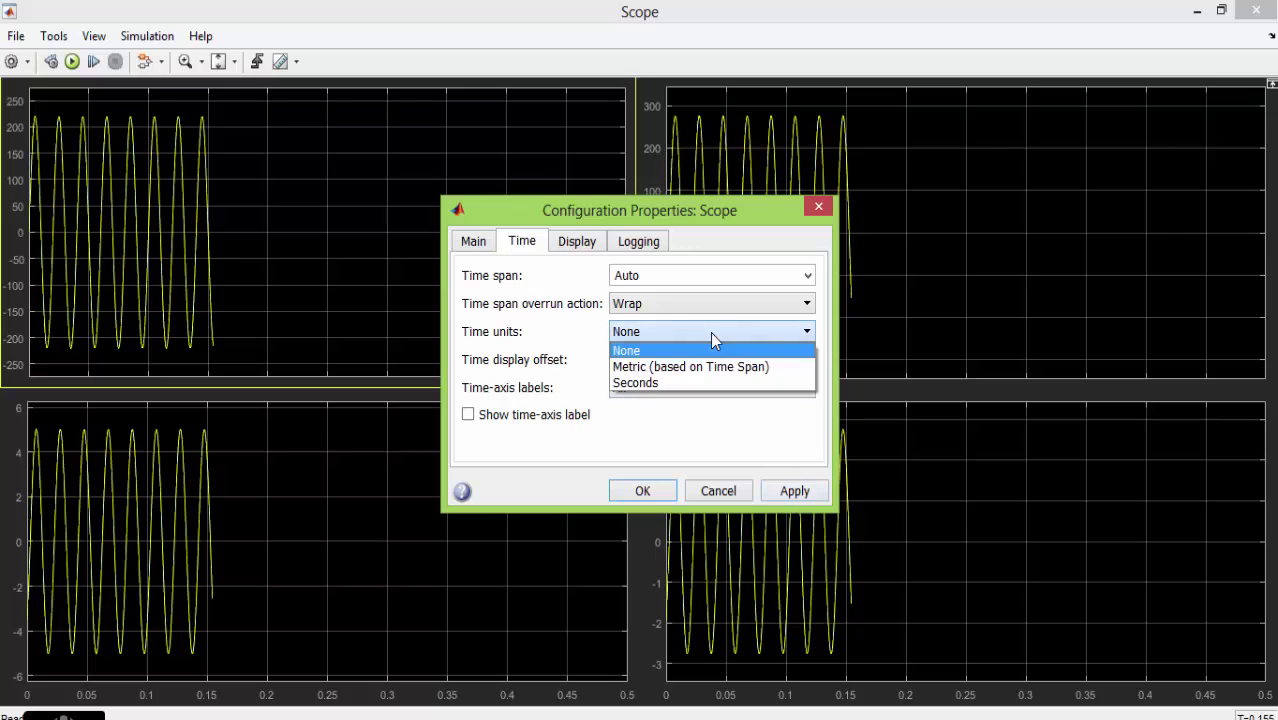
pyautogui.click(693, 382)
pyautogui.click(783, 491)
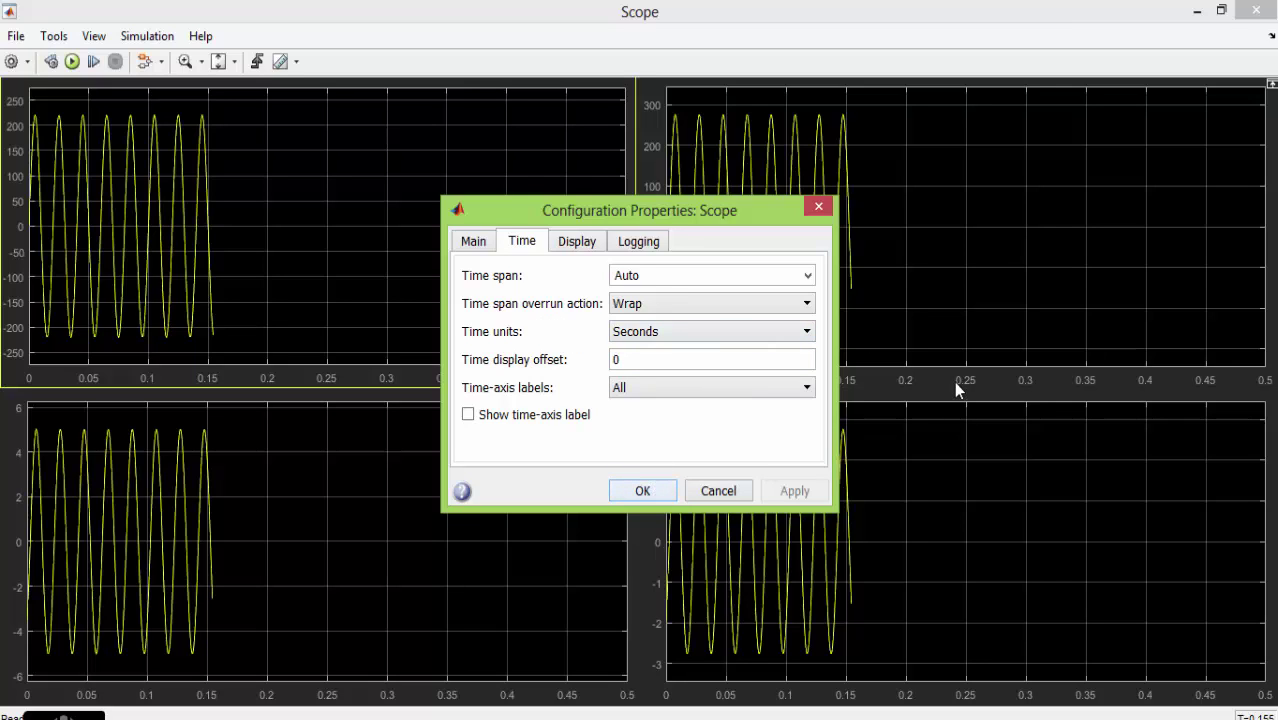
pyautogui.click(630, 336)
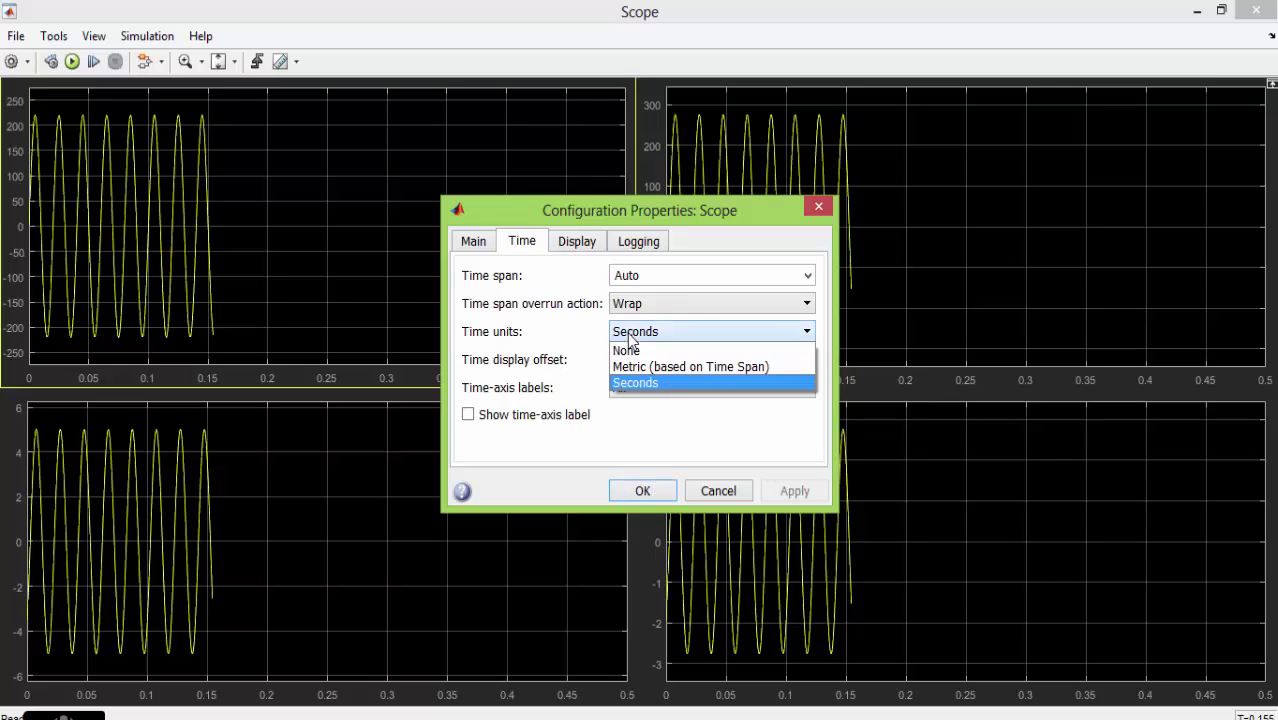
pyautogui.click(650, 382)
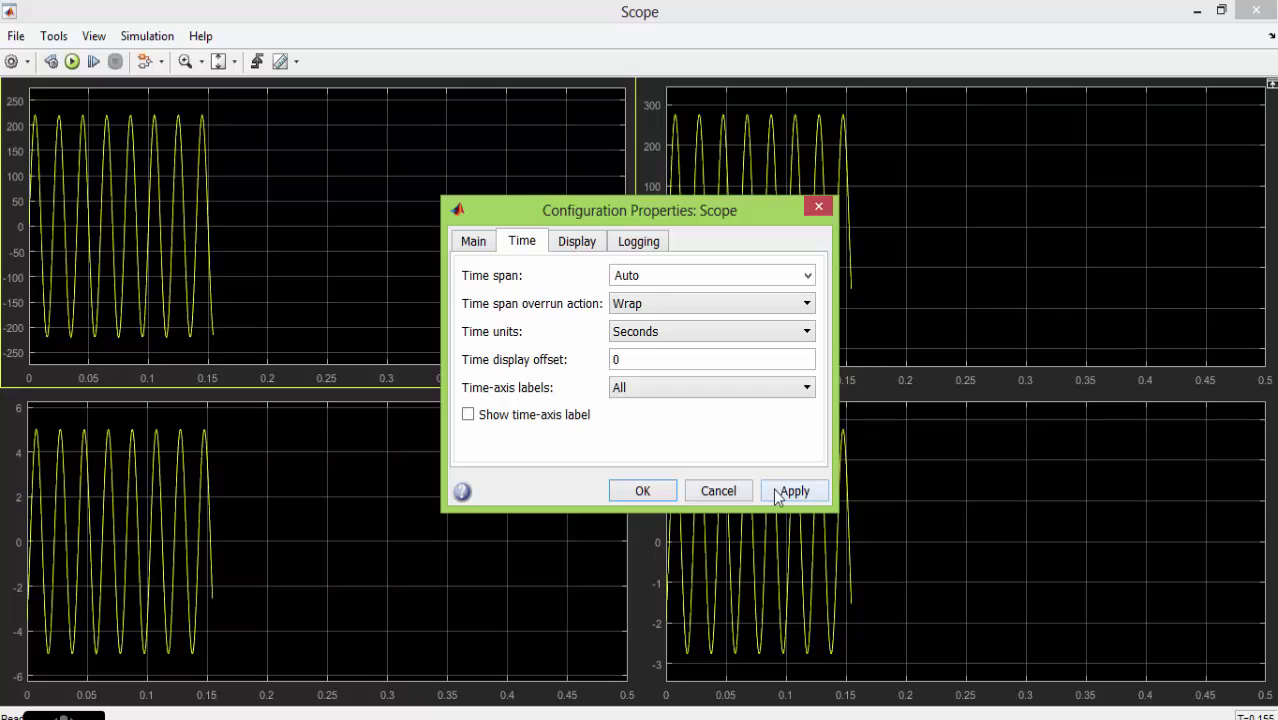
# Step: Enable the legend on Scope displays 1 and 2, and close the configuration properties
pyautogui.click(573, 243)
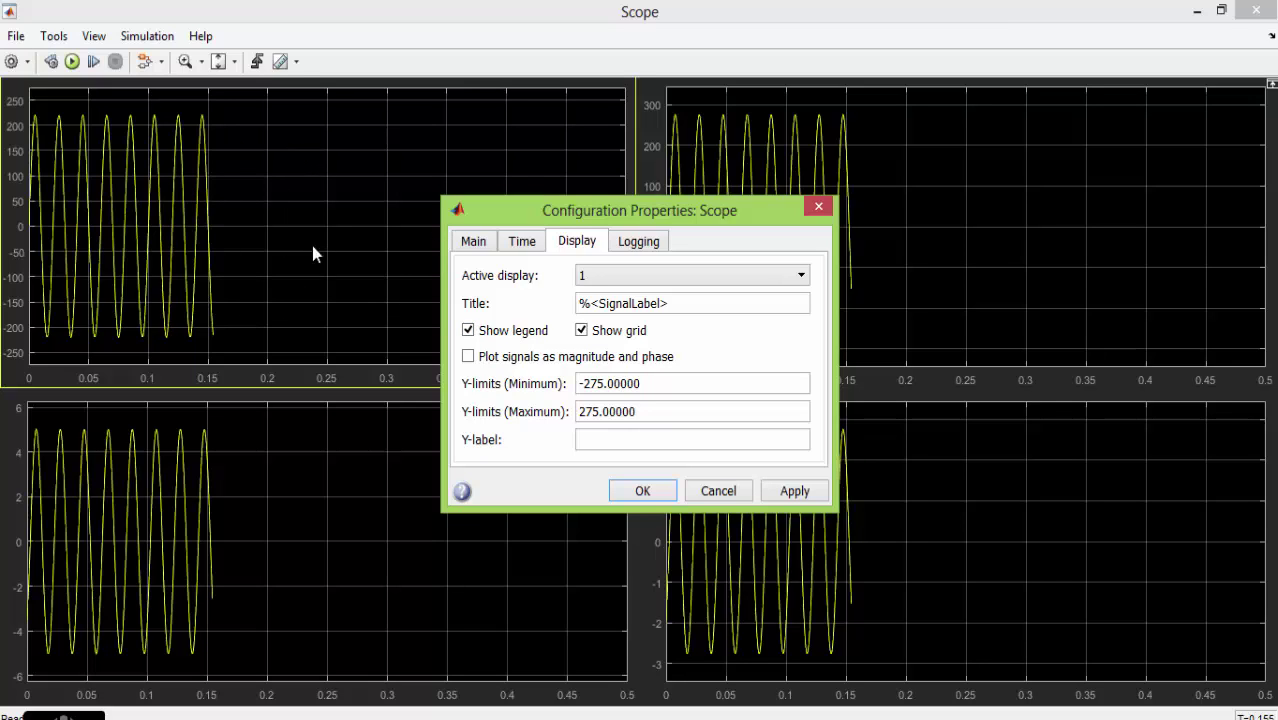
pyautogui.click(775, 490)
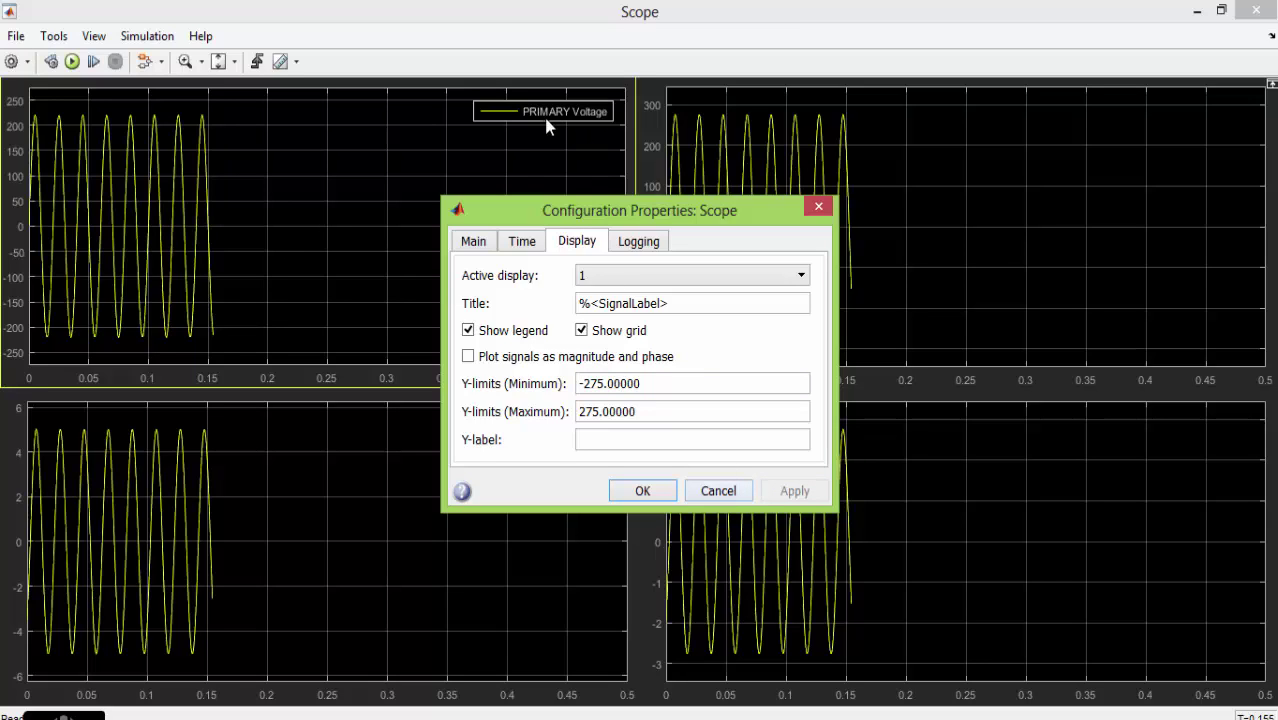
pyautogui.click(616, 278)
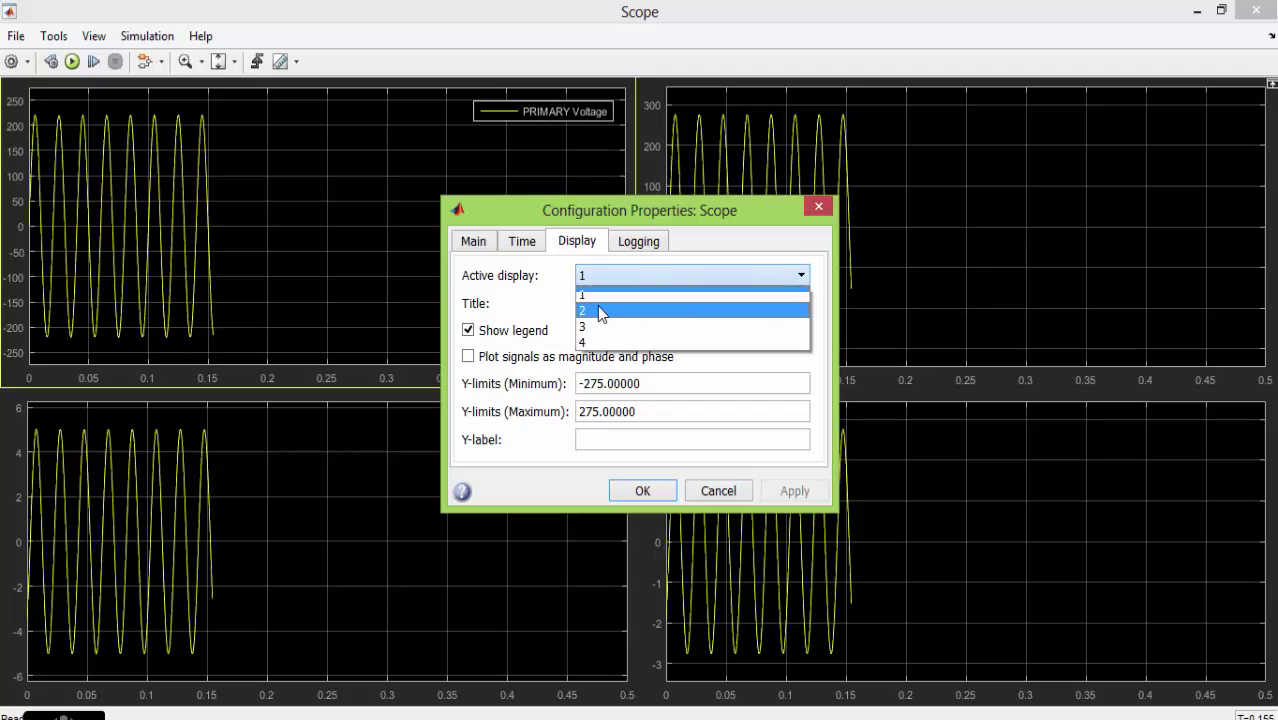
pyautogui.click(600, 313)
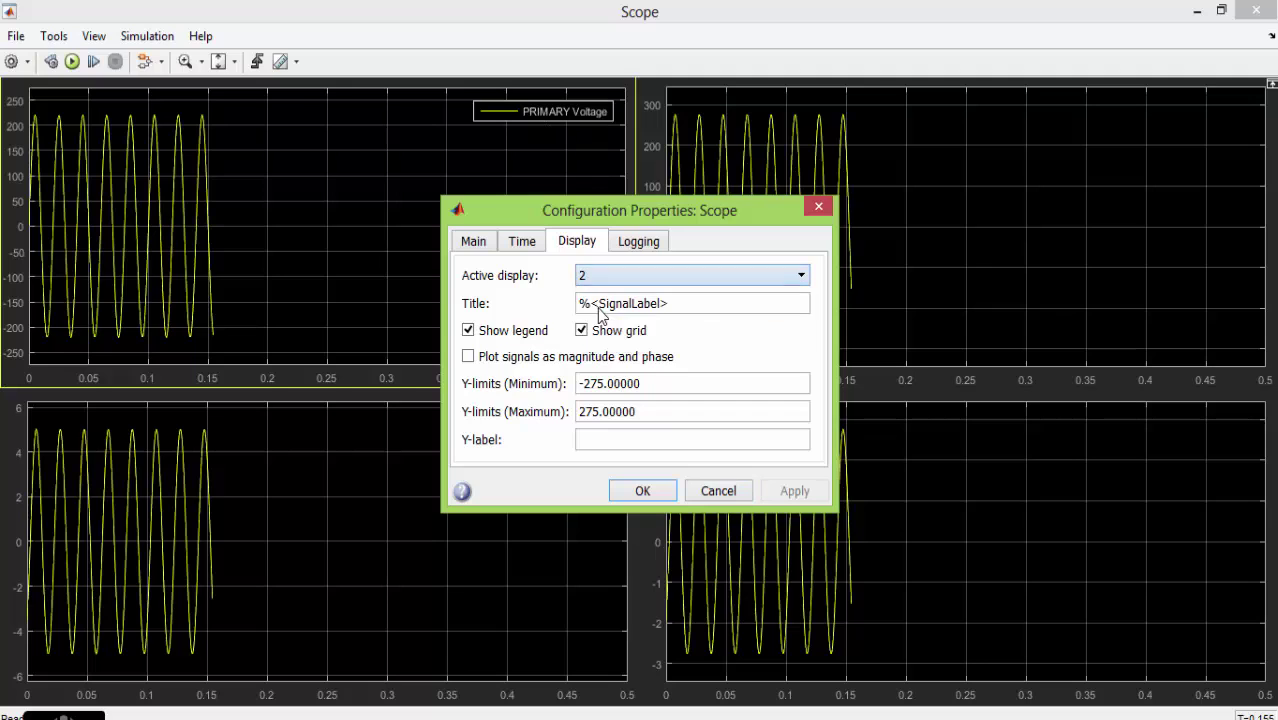
pyautogui.click(536, 331)
pyautogui.click(791, 491)
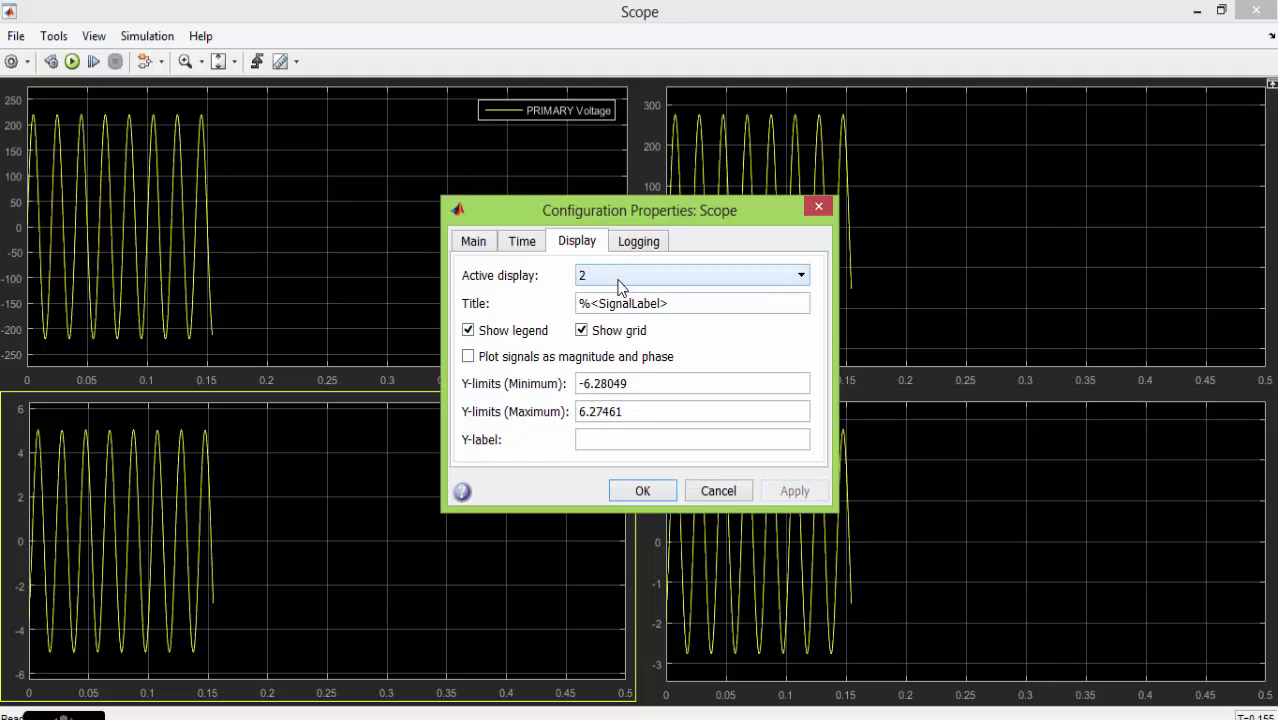
pyautogui.click(641, 486)
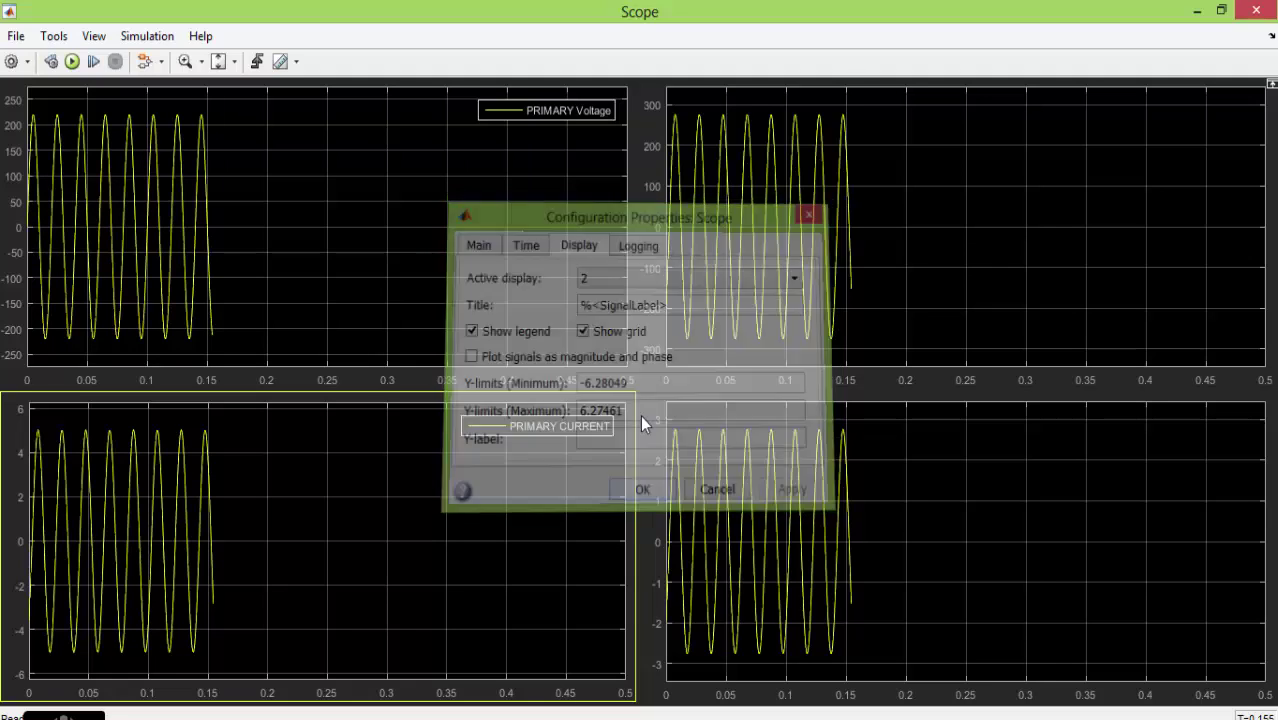
# Step: Reopen the Scope's configuration properties and enable the legend on display 3
pyautogui.click(94, 36)
pyautogui.click(126, 88)
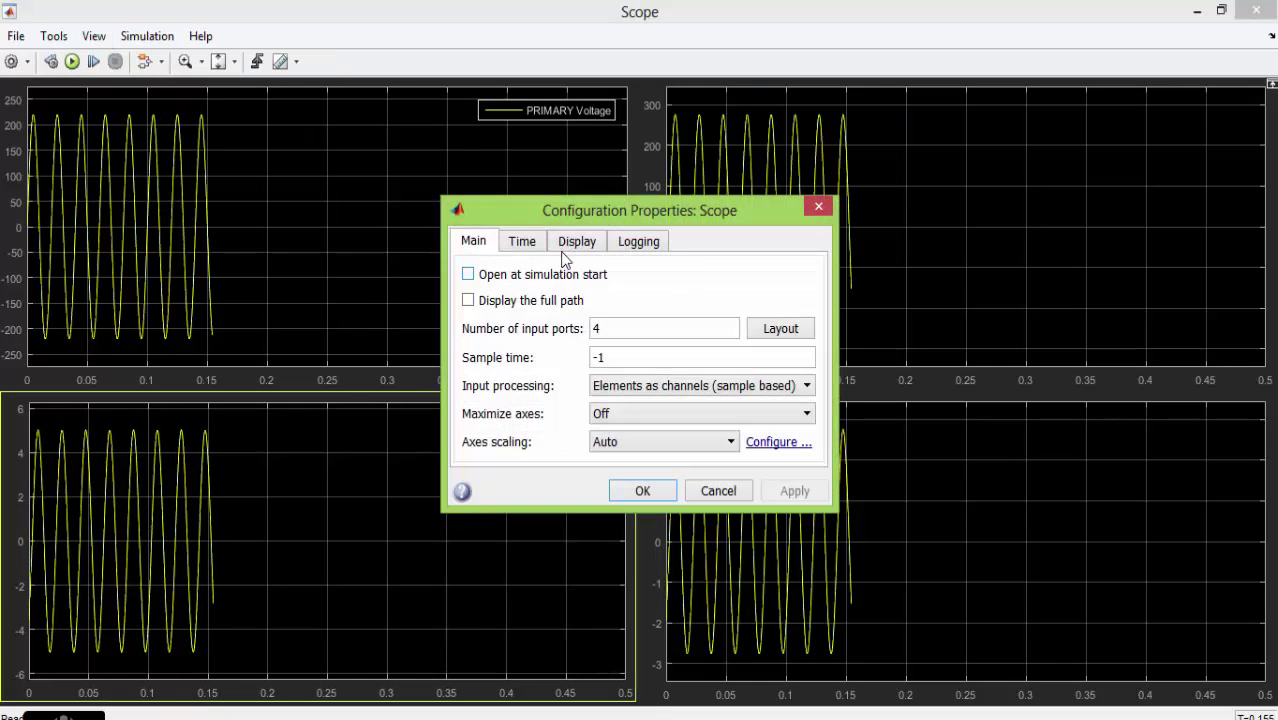
pyautogui.click(575, 243)
pyautogui.click(650, 280)
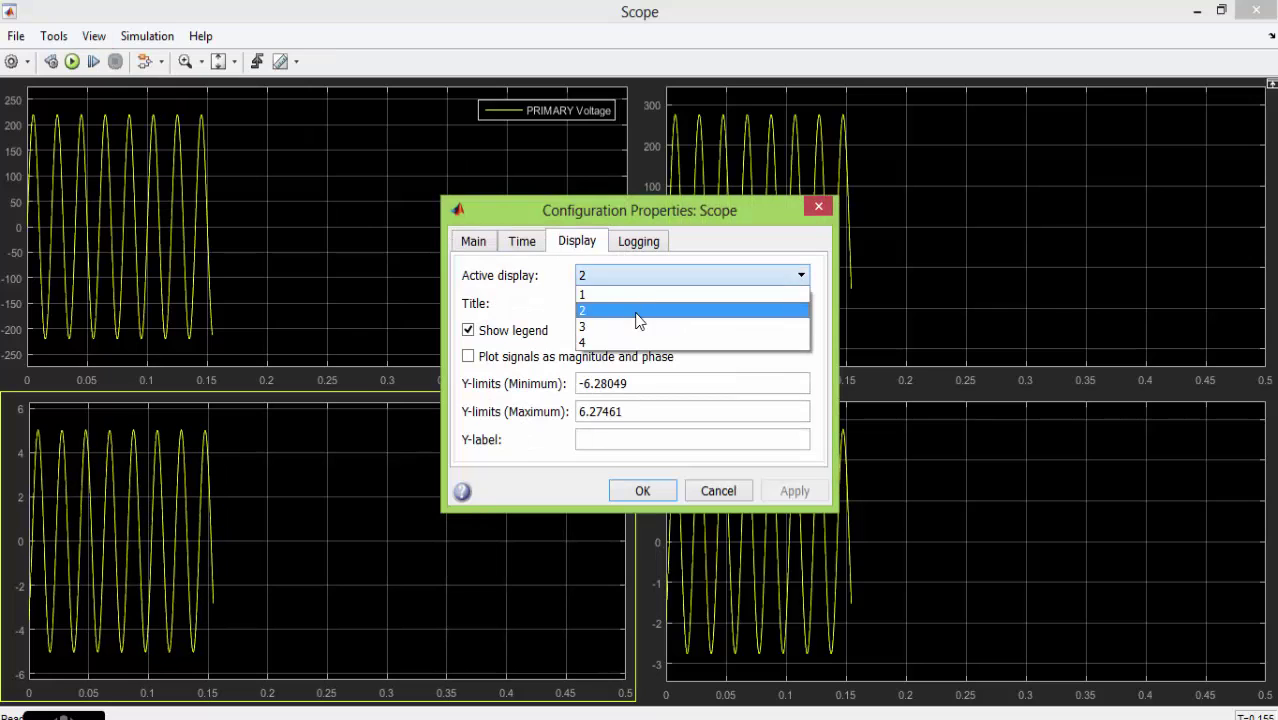
pyautogui.click(636, 324)
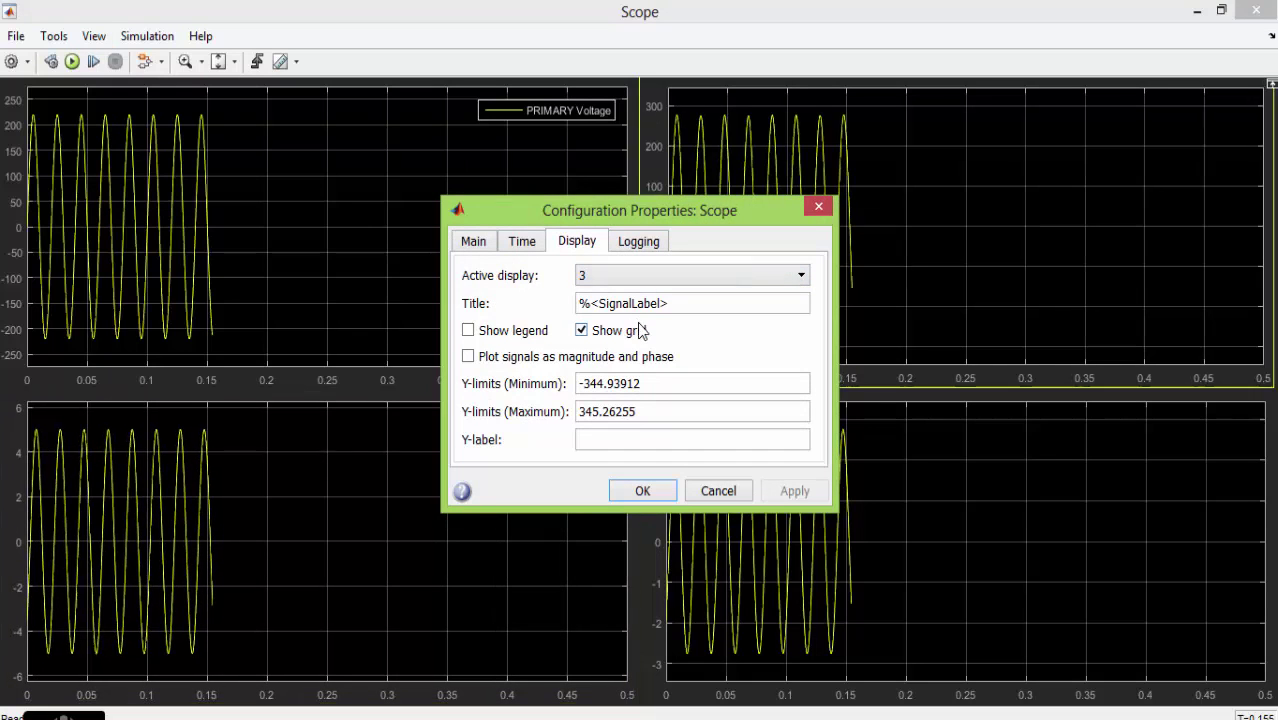
pyautogui.click(538, 331)
pyautogui.click(790, 491)
pyautogui.click(735, 491)
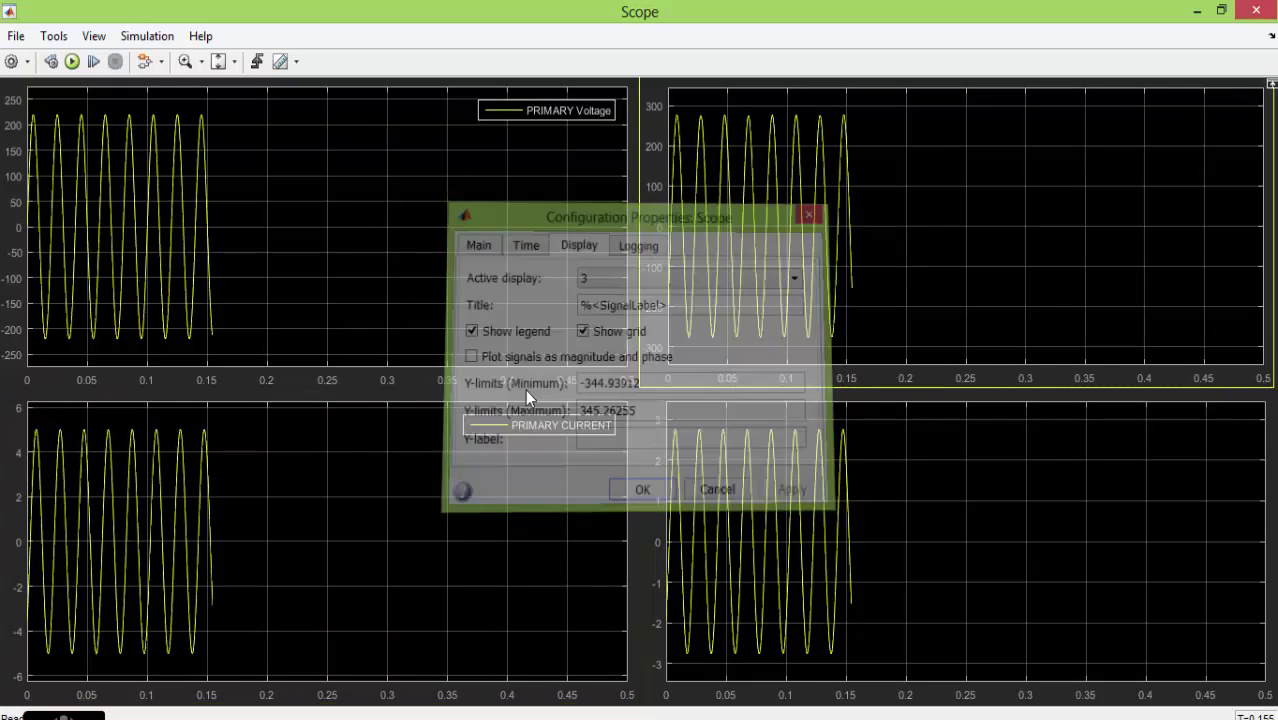
# Step: Enable the legend on Scope display 4 through the configuration properties and confirm
pyautogui.click(94, 36)
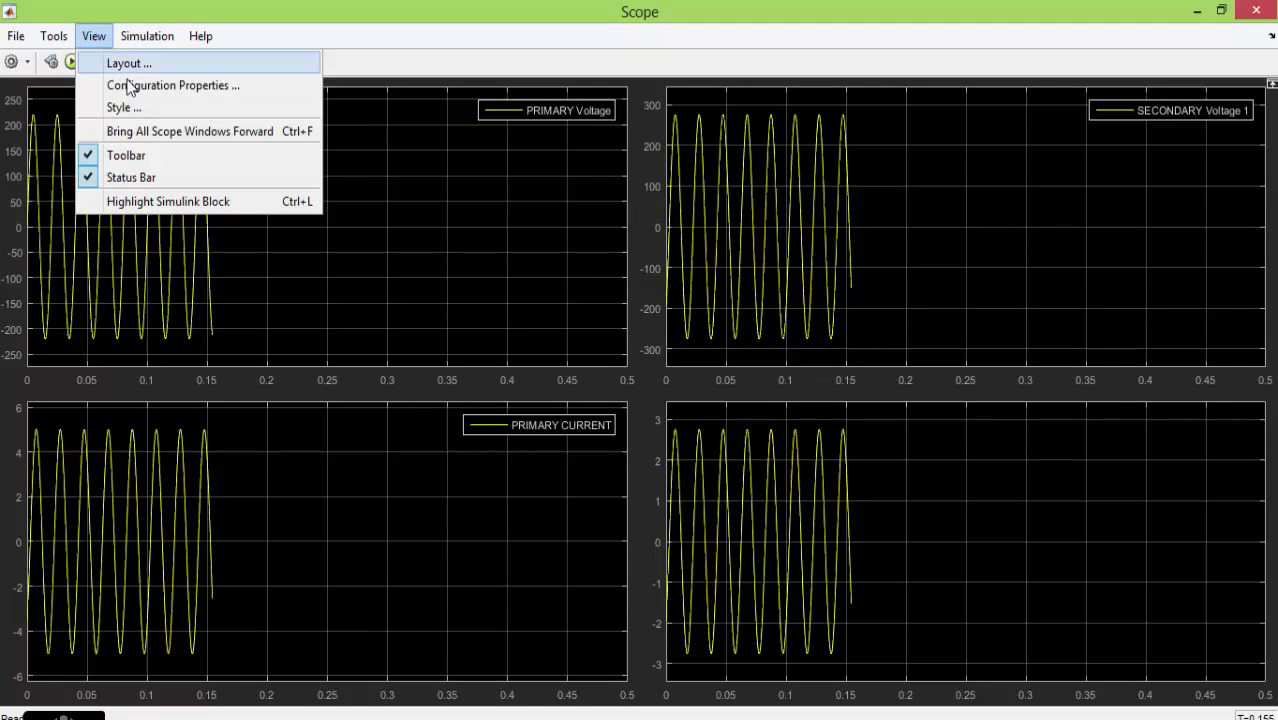
pyautogui.click(130, 87)
pyautogui.click(570, 245)
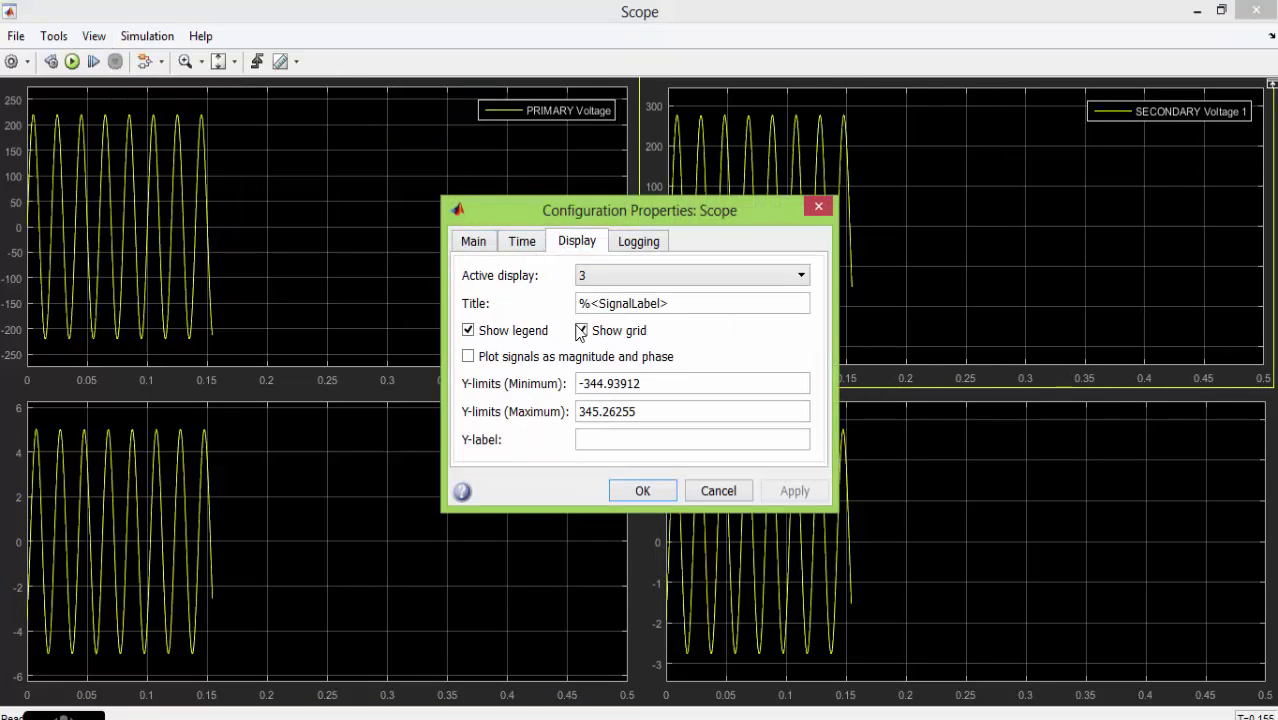
pyautogui.click(614, 276)
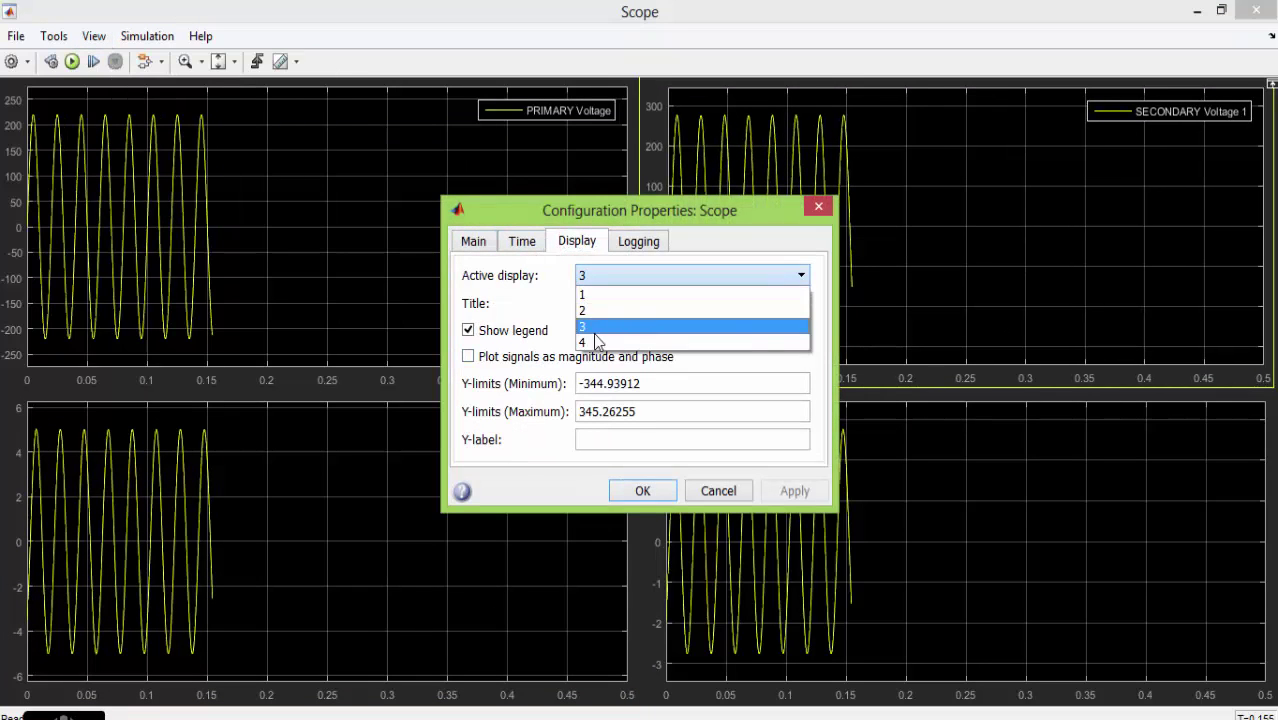
pyautogui.click(600, 345)
pyautogui.click(525, 331)
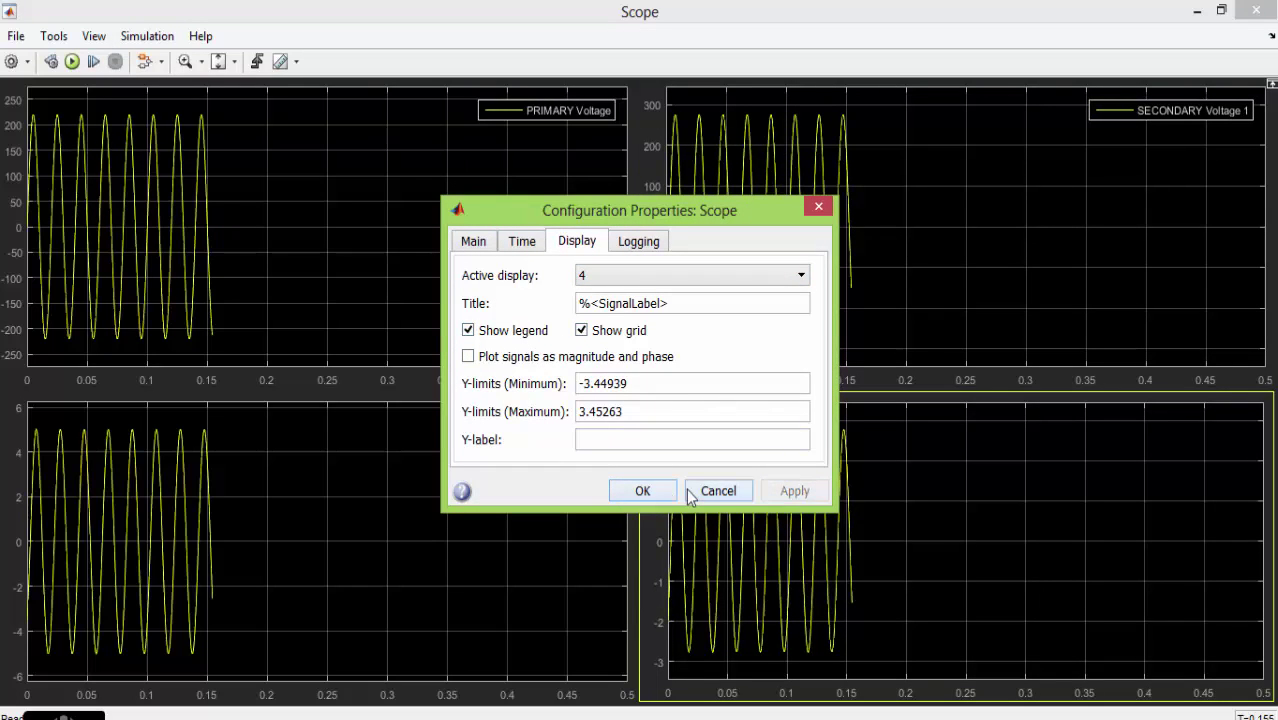
pyautogui.click(658, 490)
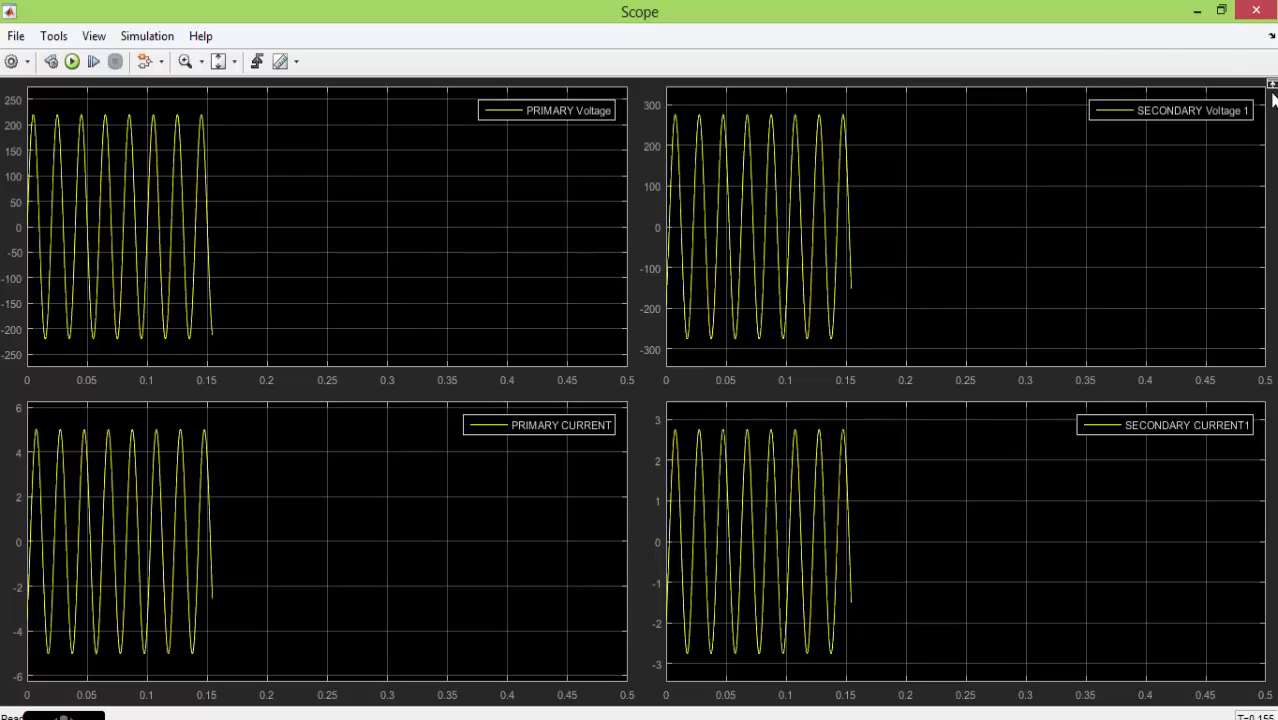
# Step: Minimize the Scope and move the STEP UP, STEP DOWN, ISOLATION annotation slightly up and away from the powergui block
pyautogui.click(1196, 11)
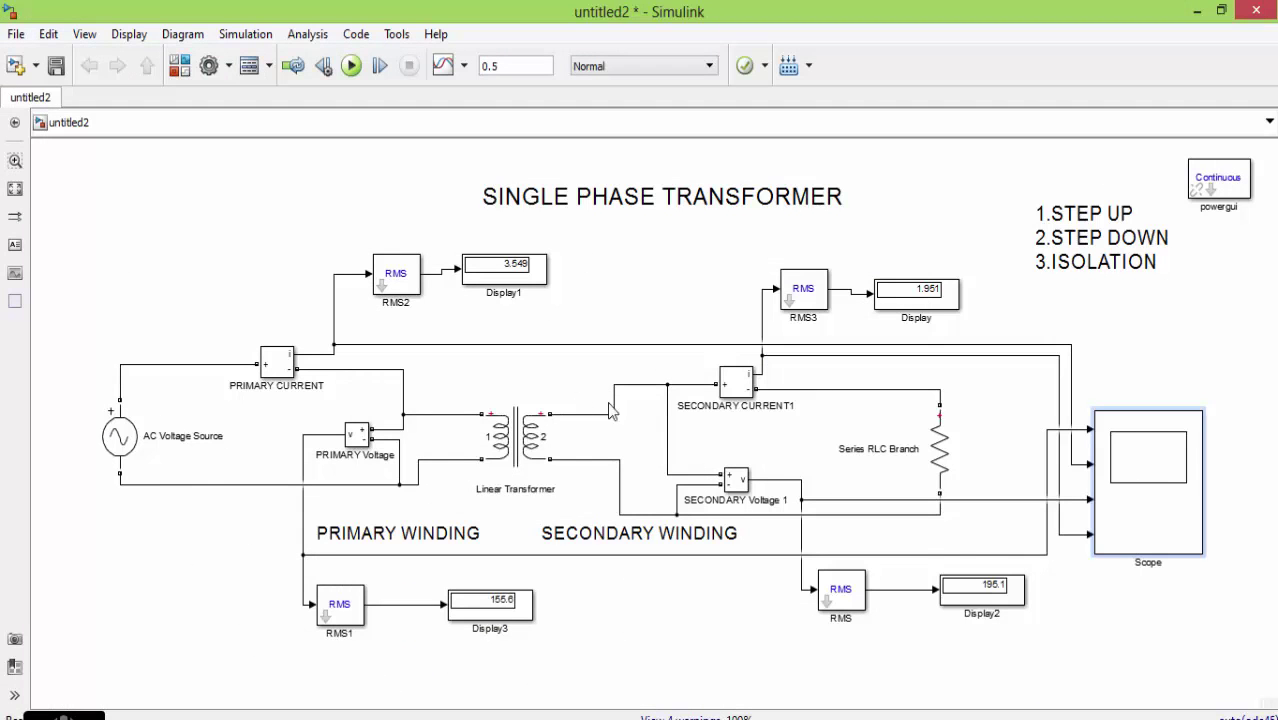
pyautogui.click(1109, 211)
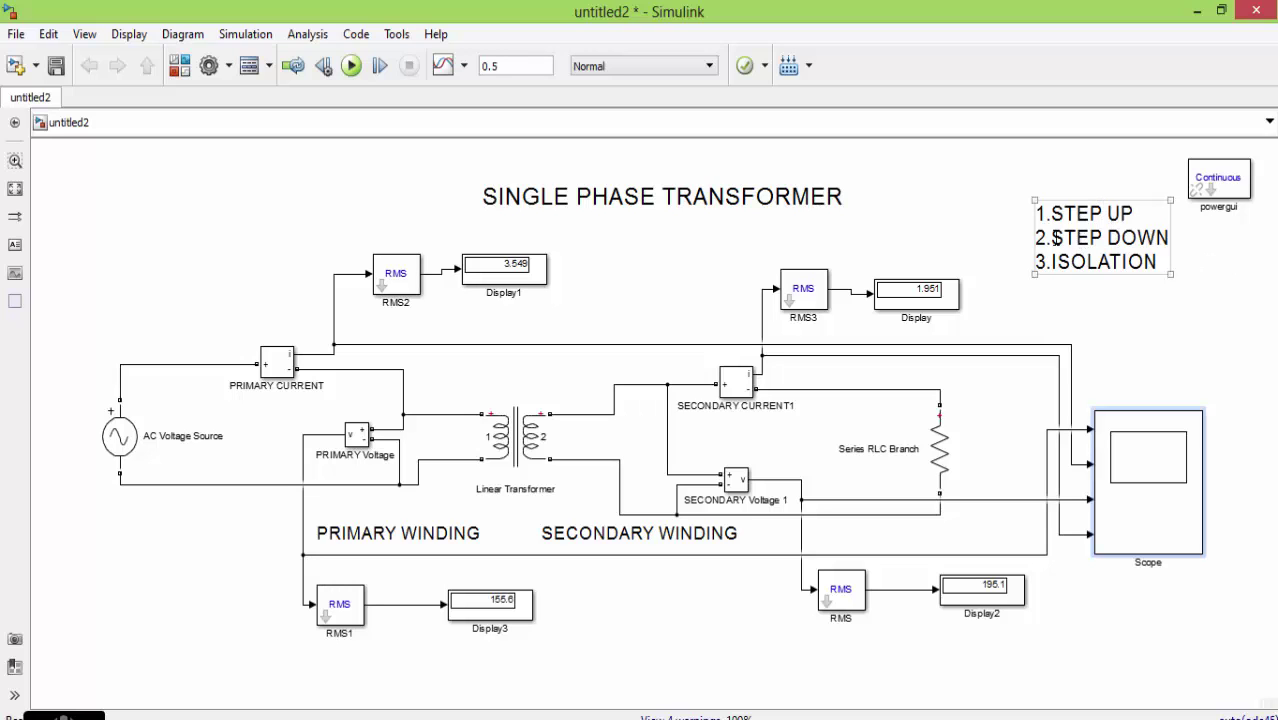
pyautogui.moveTo(1055, 237)
pyautogui.mouseDown()
pyautogui.moveTo(1124, 237)
pyautogui.moveTo(1040, 220)
pyautogui.mouseUp()
# Step: Set the Linear Transformer's winding 1 voltage to 440e3 in its block parameters
pyautogui.click(519, 428)
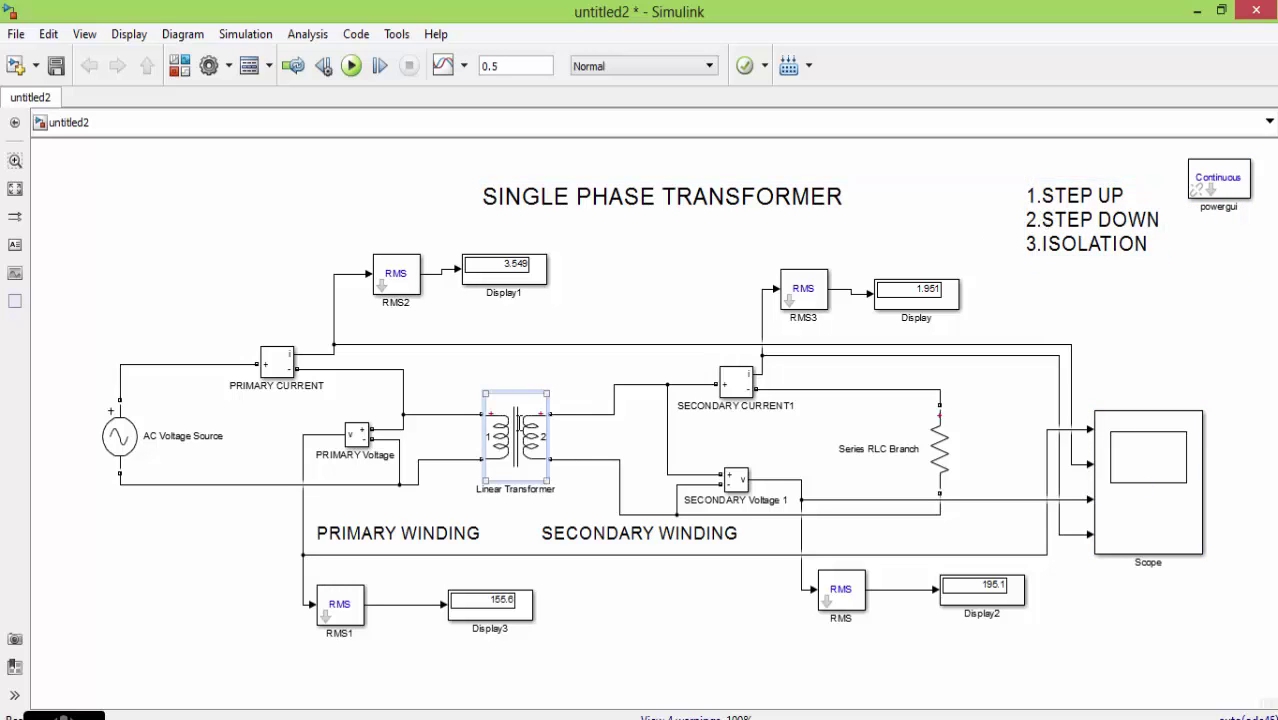
pyautogui.doubleClick(519, 428)
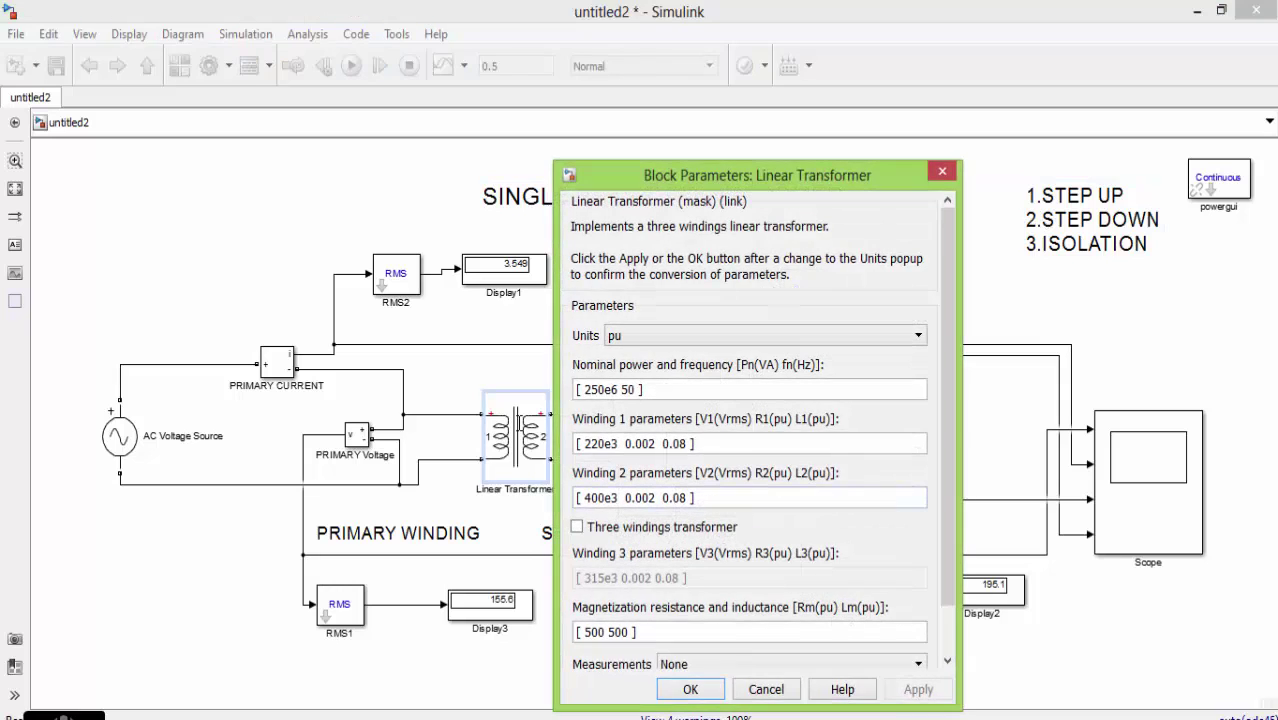
pyautogui.click(587, 444)
pyautogui.moveTo(576, 444); pyautogui.dragTo(604, 446)
pyautogui.click(586, 446)
pyautogui.write('440')
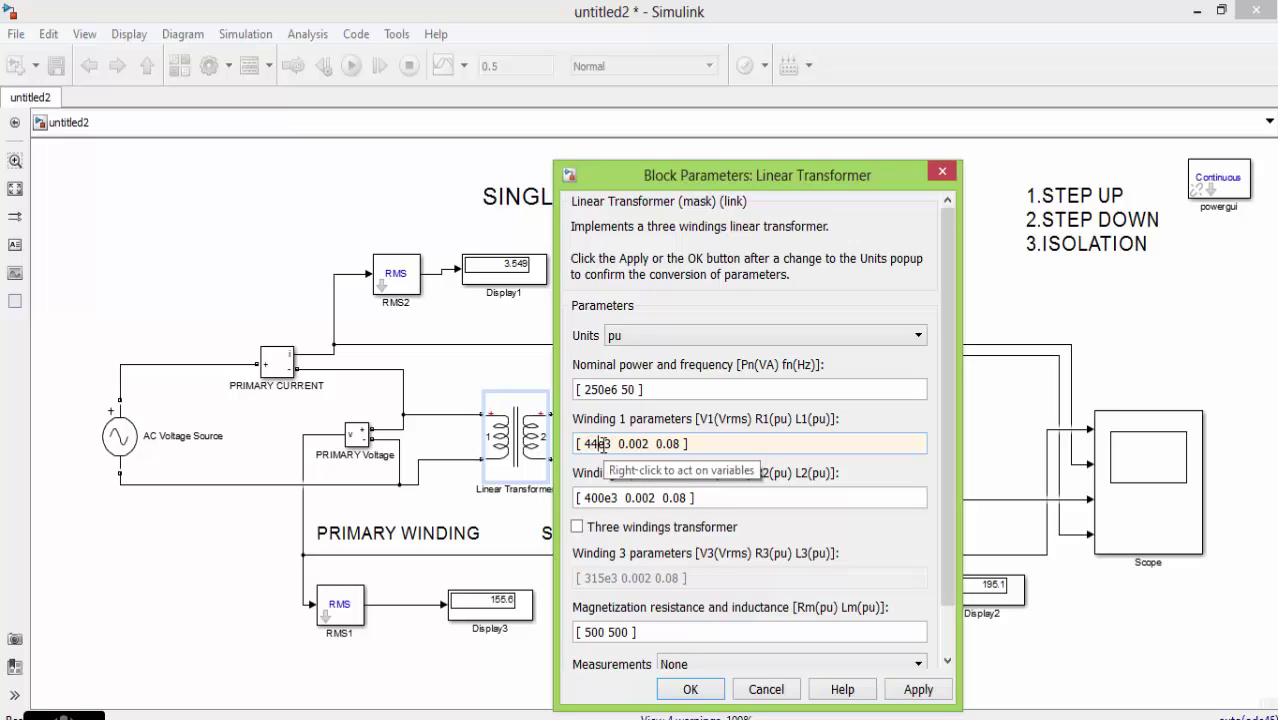
# Step: Set the Linear Transformer's winding 2 parameters to [220e3 0.002 0.08] and apply the step-down settings
pyautogui.moveTo(578, 497); pyautogui.dragTo(606, 497)
pyautogui.write('220')
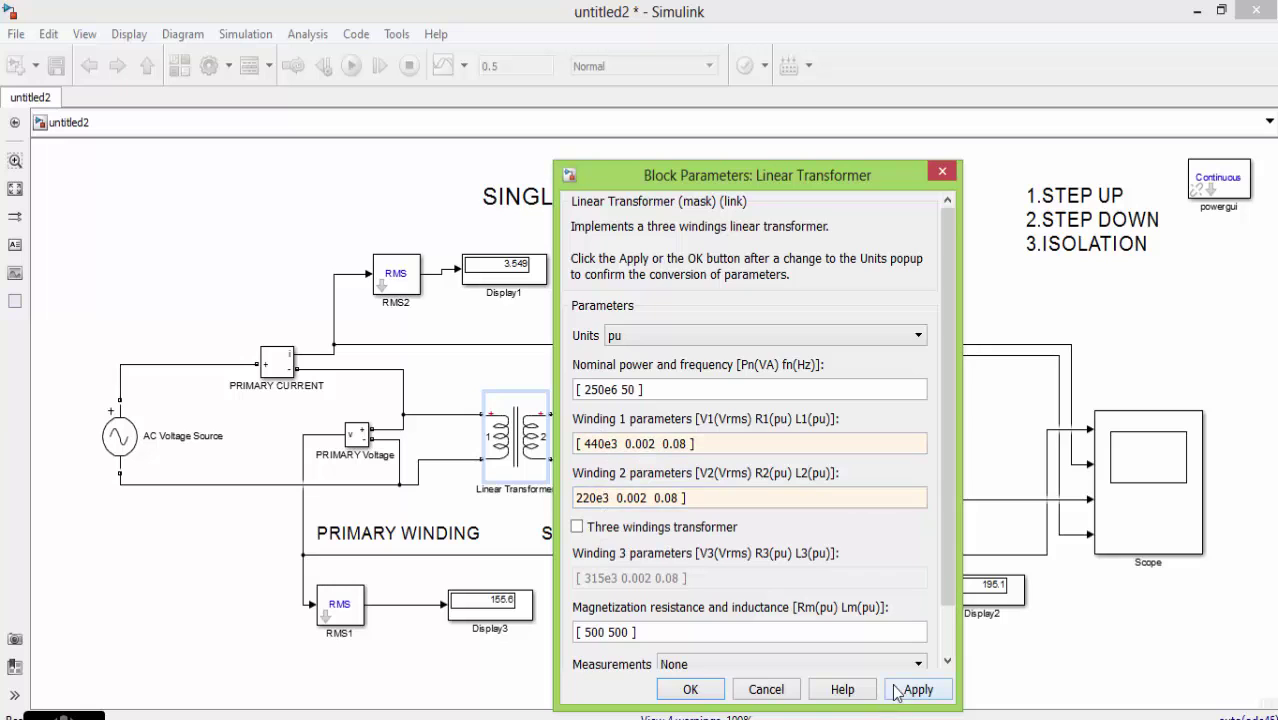
pyautogui.click(688, 691)
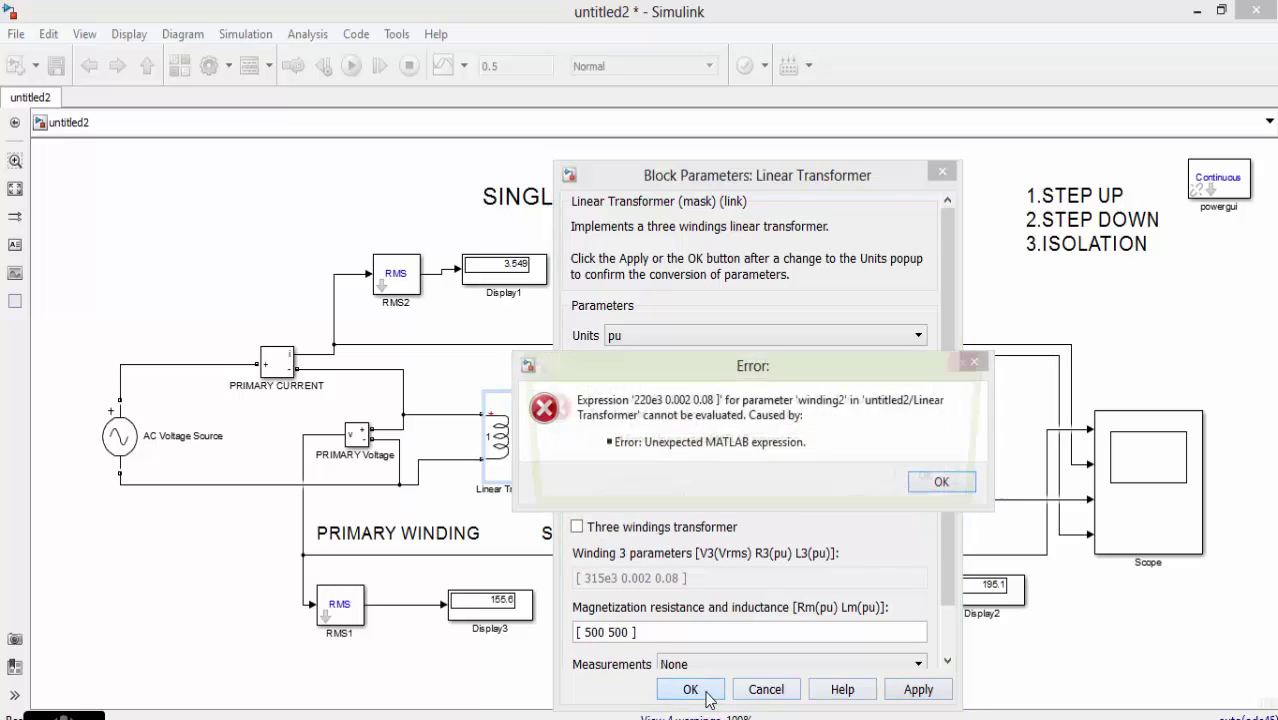
pyautogui.click(940, 482)
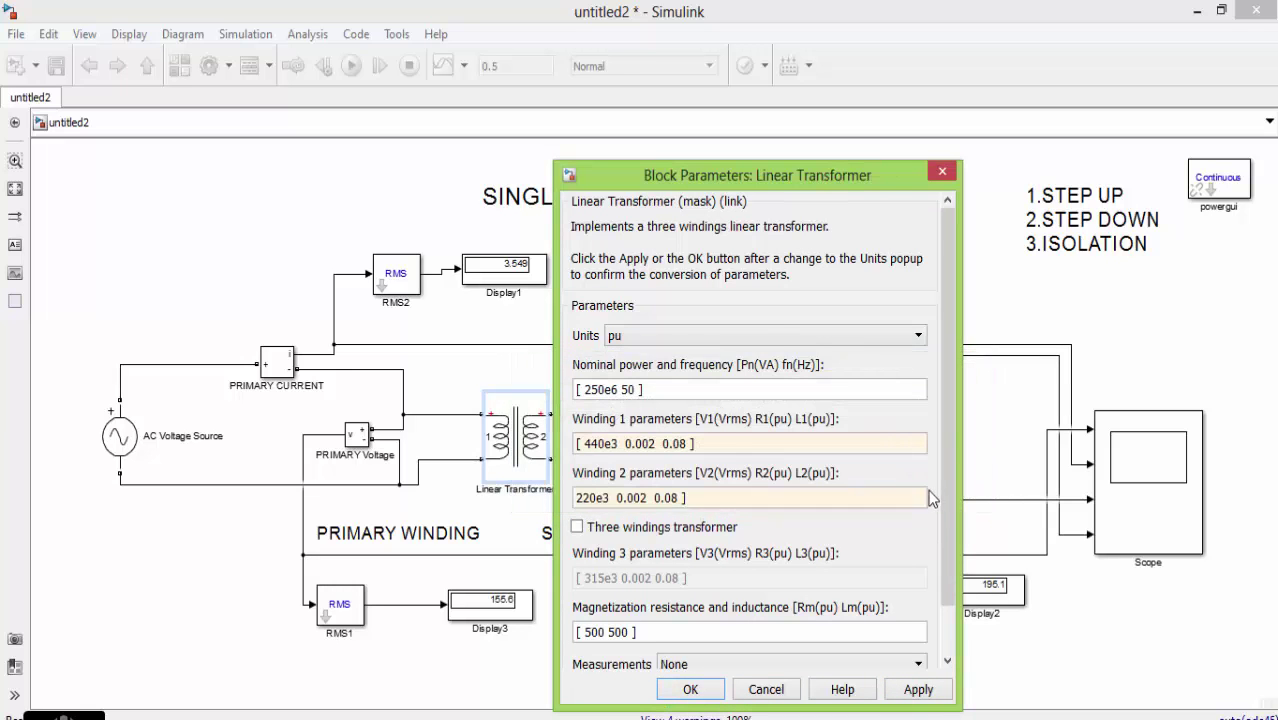
pyautogui.moveTo(688, 497); pyautogui.dragTo(578, 494)
pyautogui.write('[')
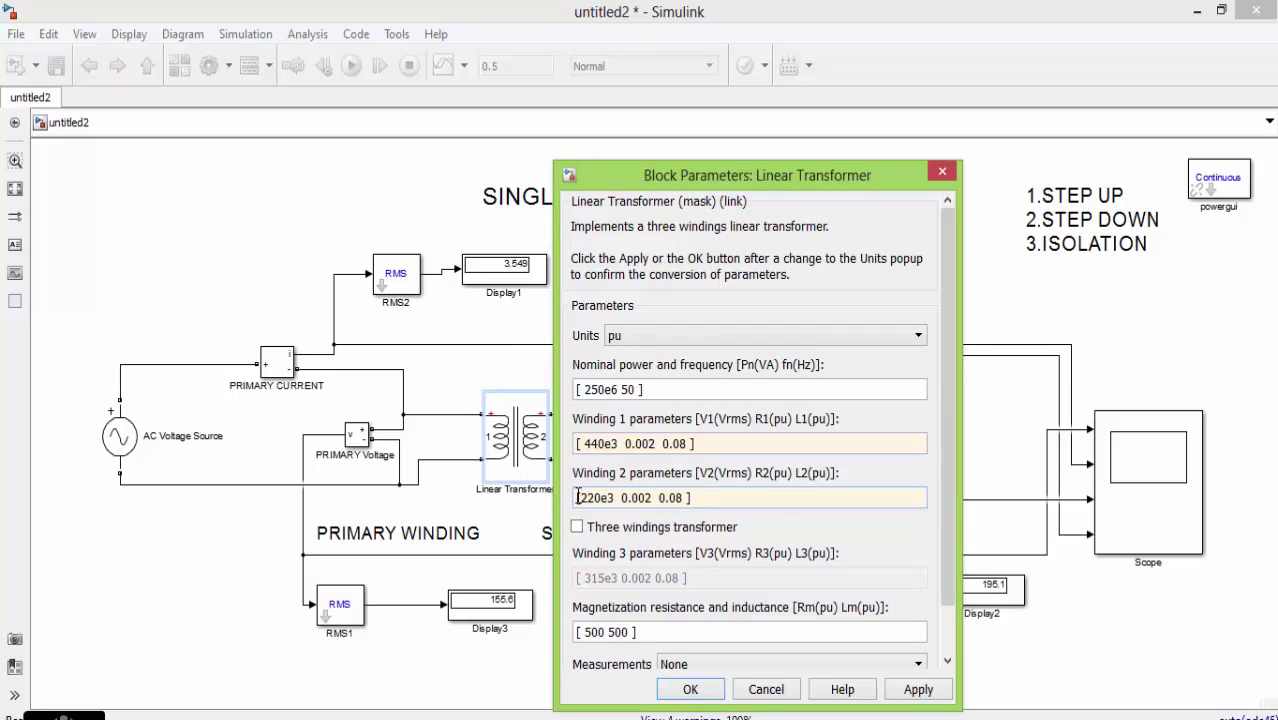
pyautogui.click(895, 690)
pyautogui.click(690, 689)
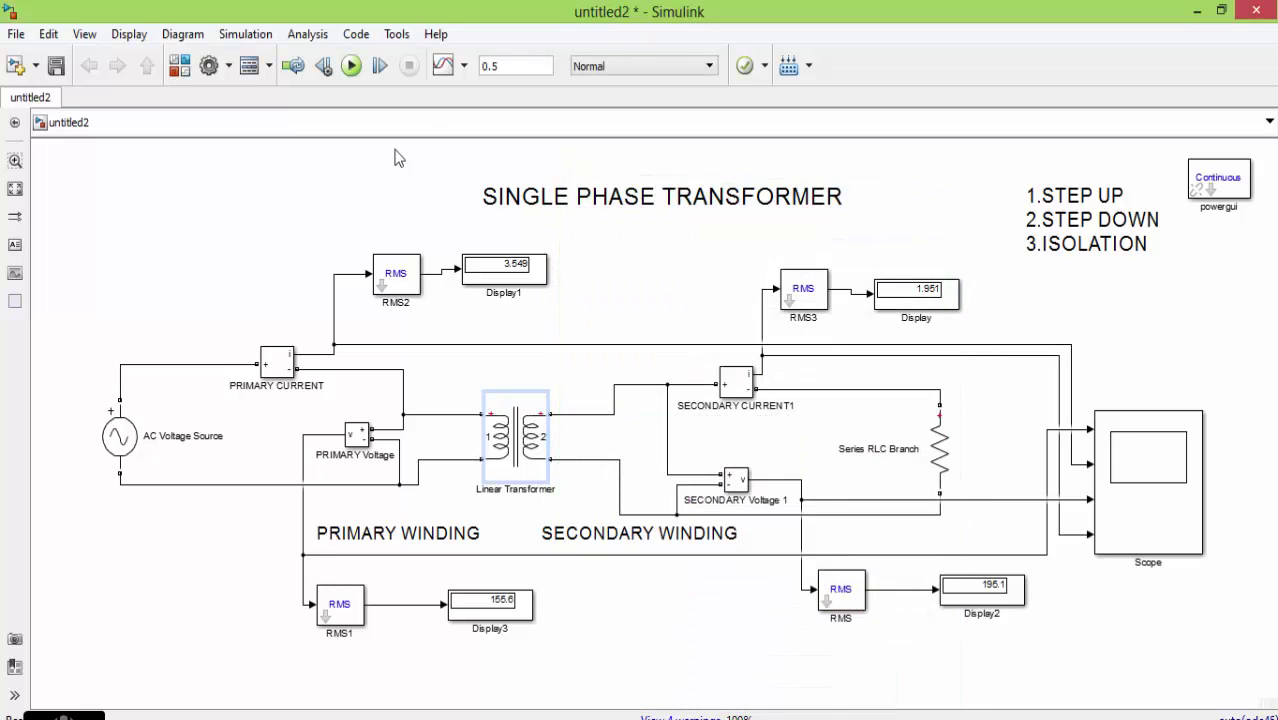
# Step: Run the step-down simulation with its waveforms shown in the Scope, then stop it and minimize the Scope
pyautogui.click(351, 66)
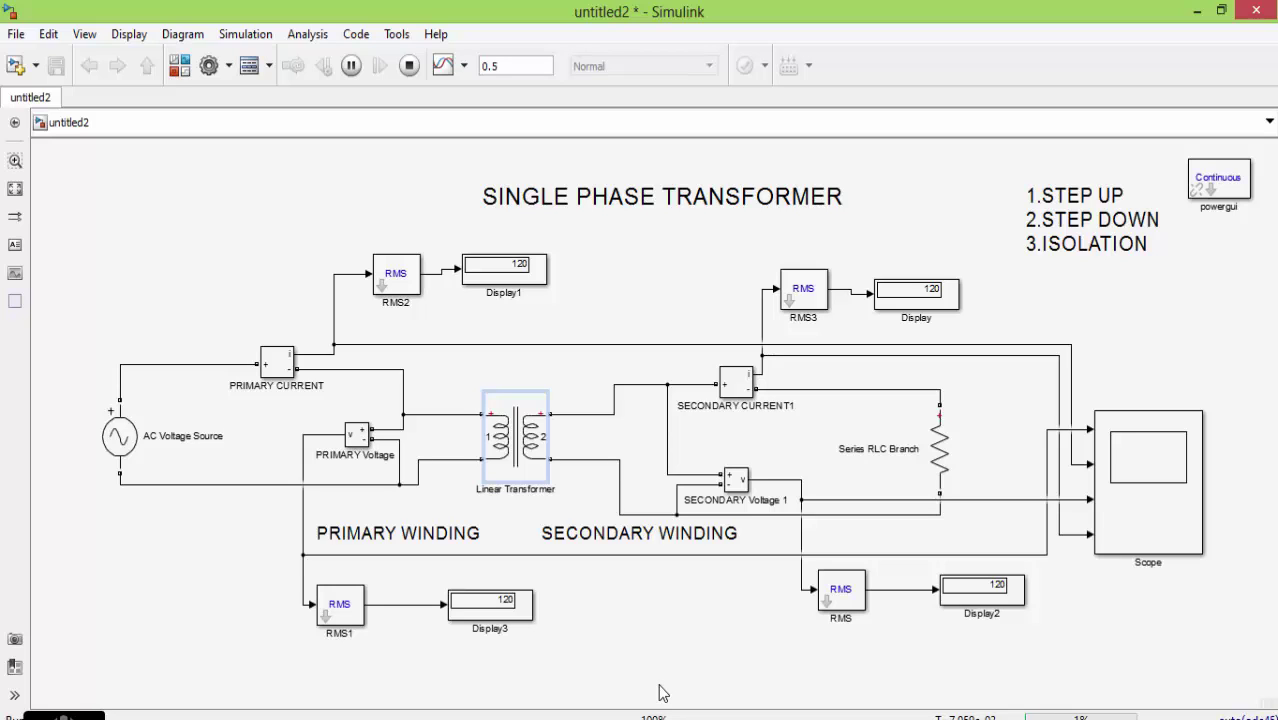
pyautogui.doubleClick(1144, 489)
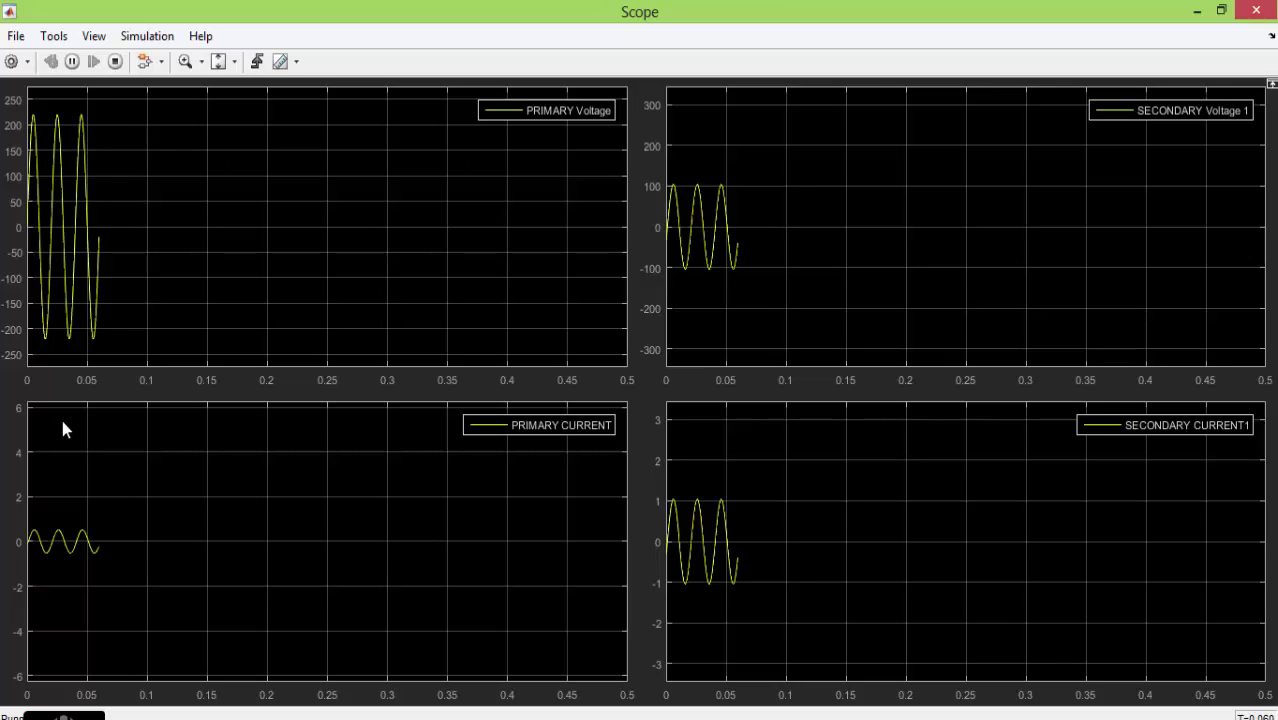
pyautogui.click(115, 62)
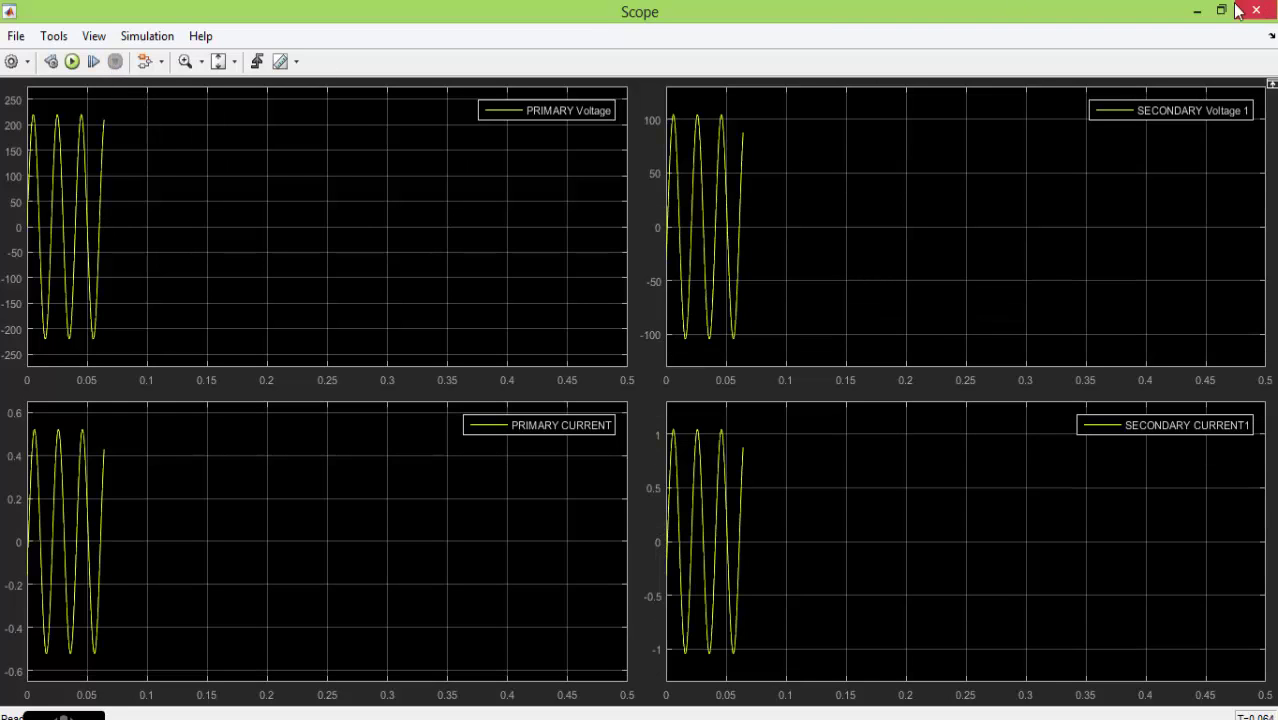
pyautogui.click(1197, 10)
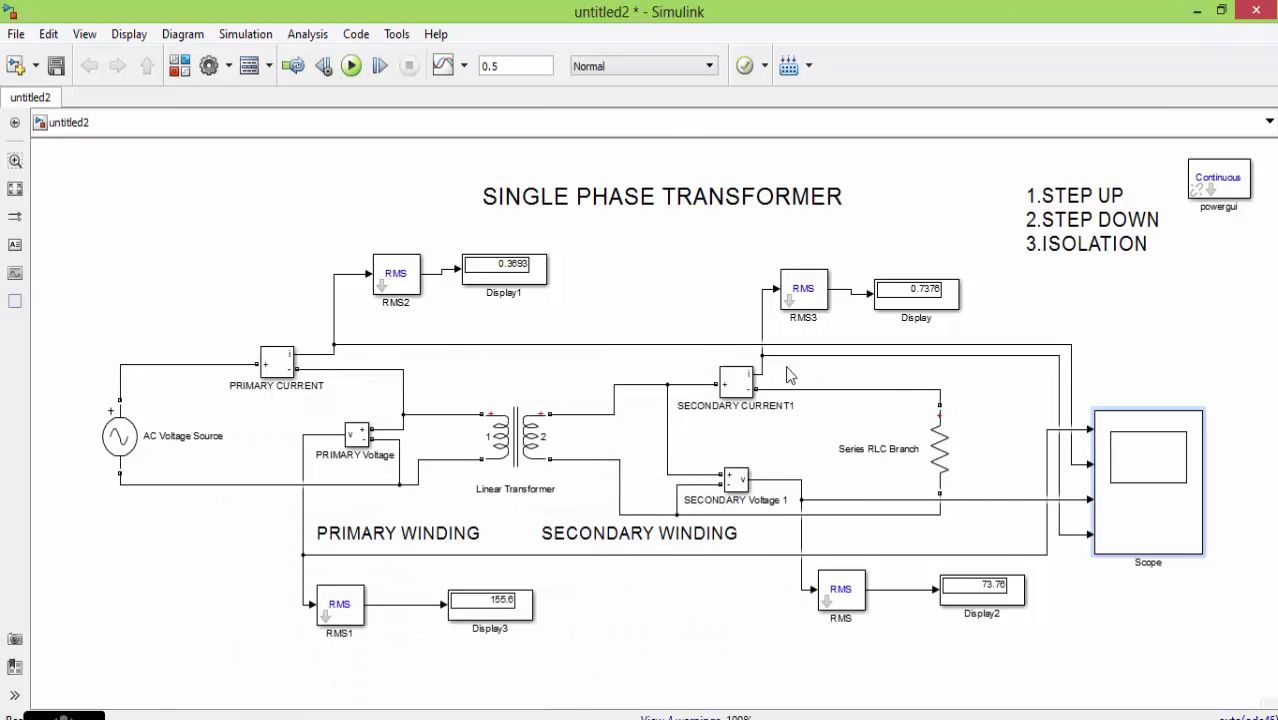
pyautogui.click(505, 433)
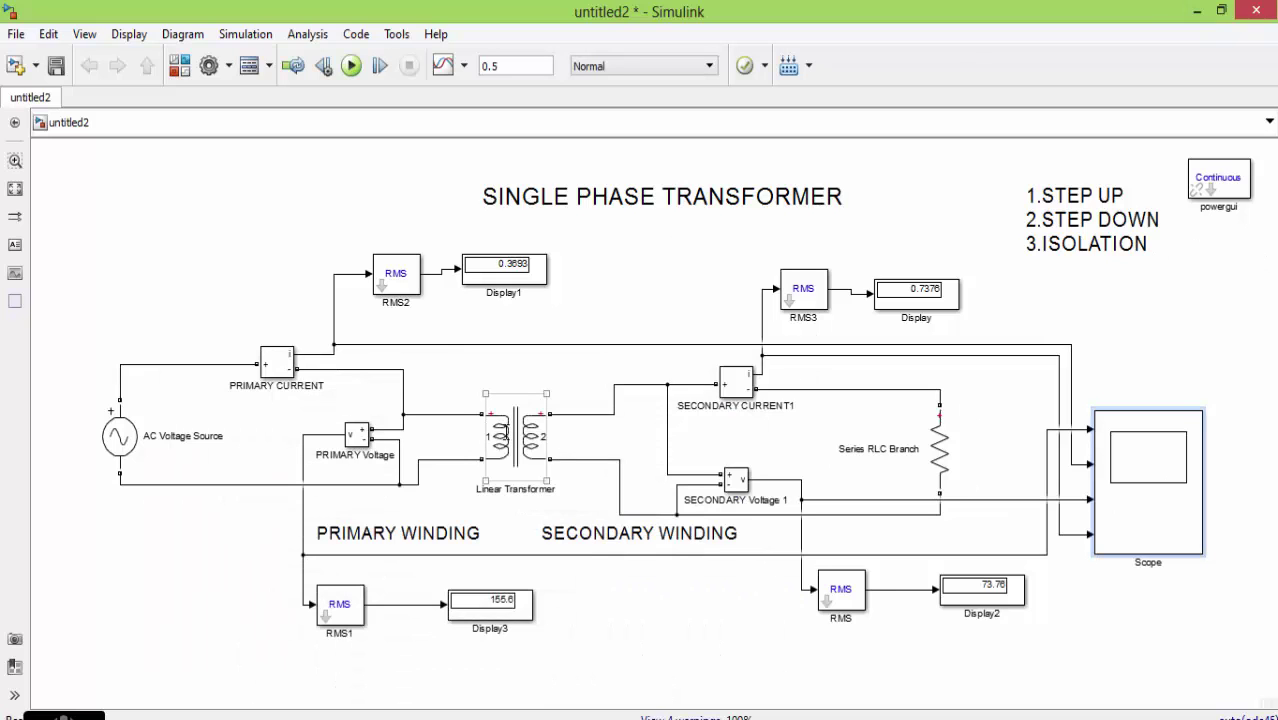
pyautogui.click(809, 400)
pyautogui.click(1030, 238)
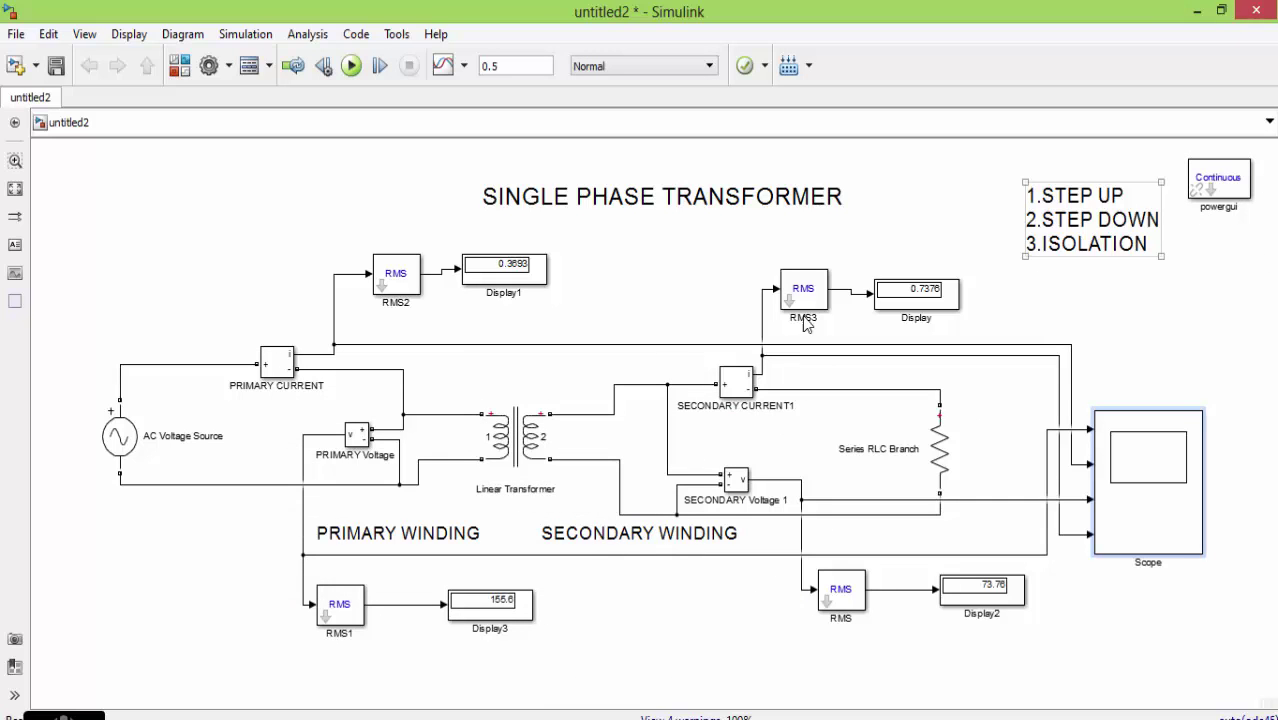
# Step: Set the Linear Transformer's winding 1 voltage to 220e3 for isolation operation and apply the change
pyautogui.doubleClick(515, 437)
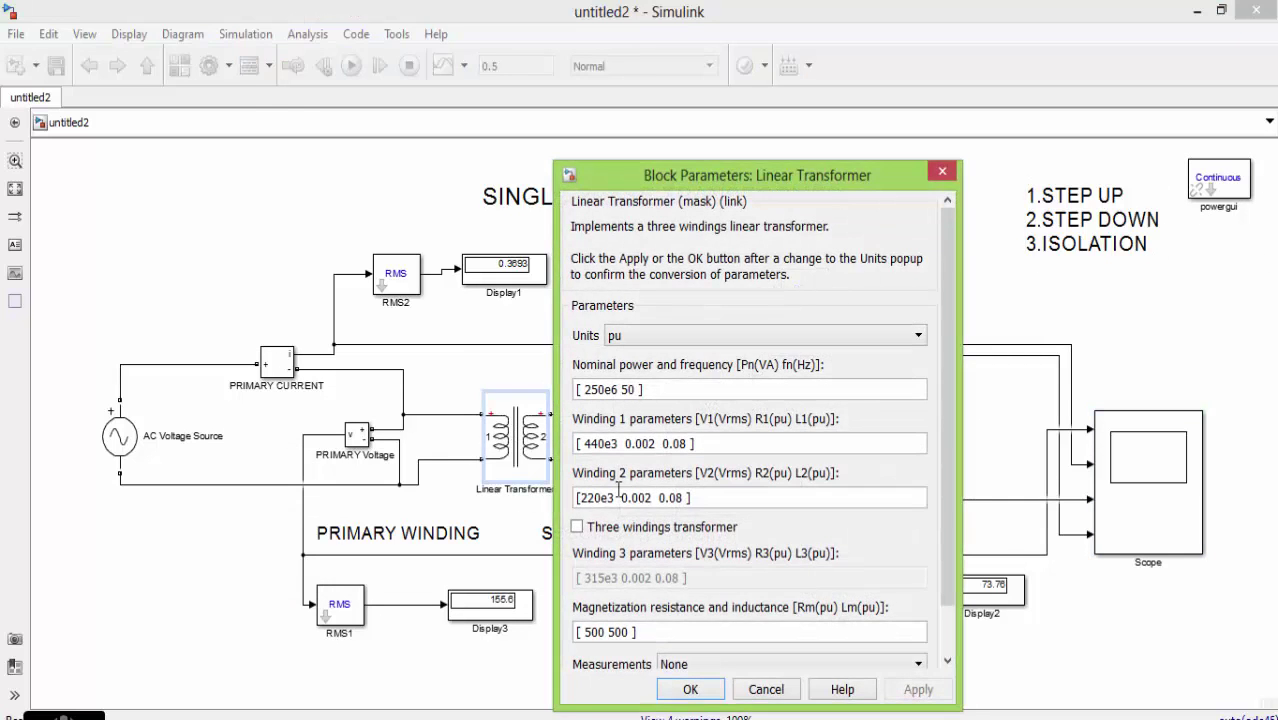
pyautogui.tripleClick(587, 443)
pyautogui.click(585, 443)
pyautogui.moveTo(584, 443); pyautogui.dragTo(604, 449)
pyautogui.write('220')
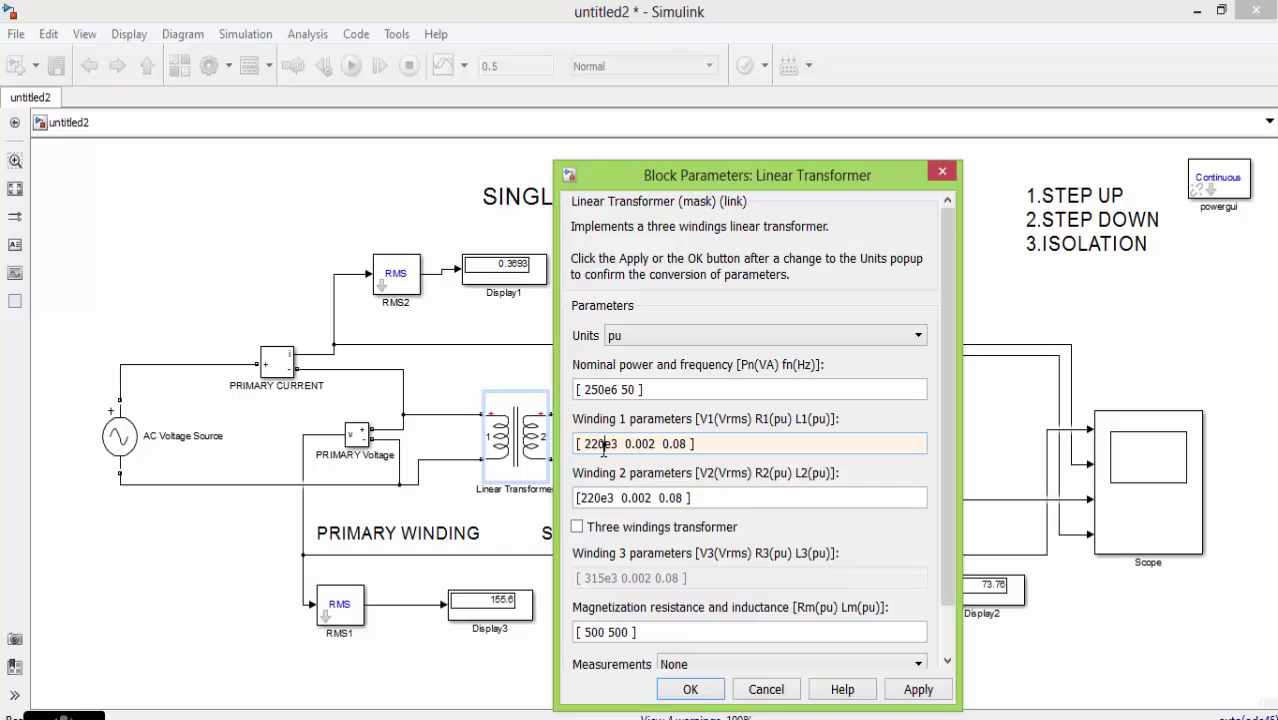
pyautogui.click(603, 445)
pyautogui.click(918, 689)
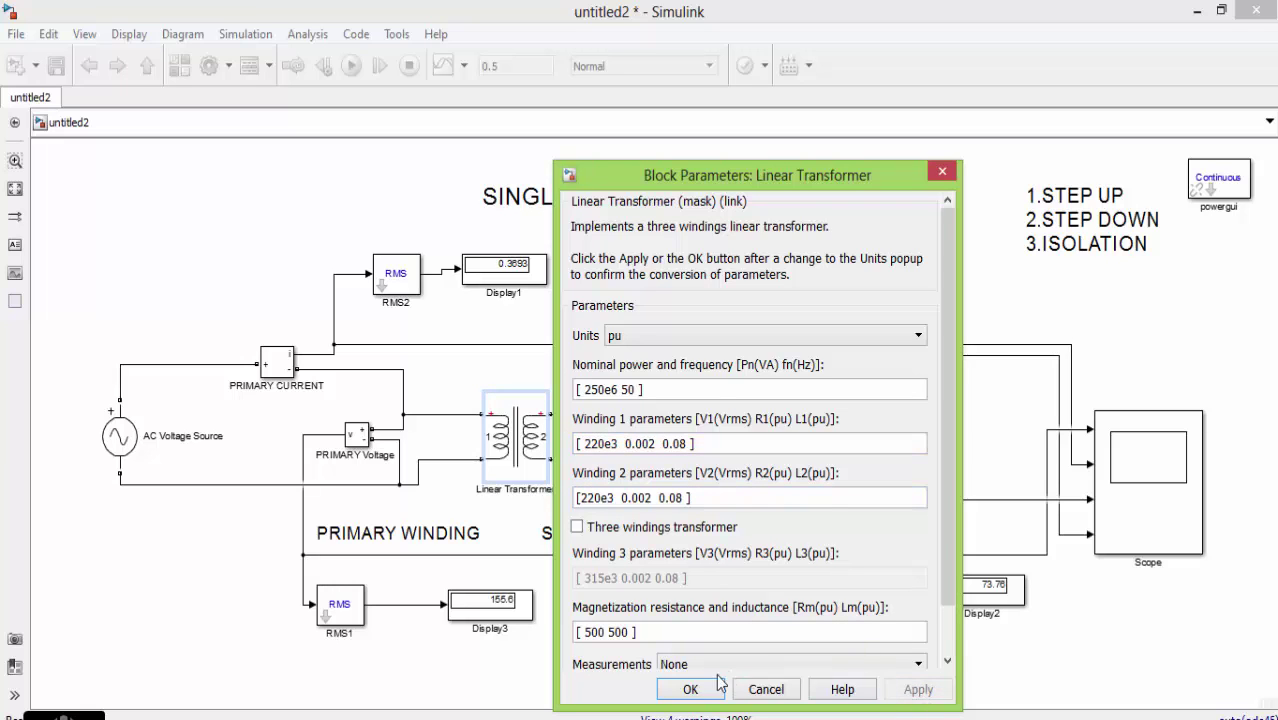
pyautogui.click(690, 689)
# Step: Run the isolation simulation from the Scope to view its waveforms, then stop it and close the Scope
pyautogui.doubleClick(1158, 494)
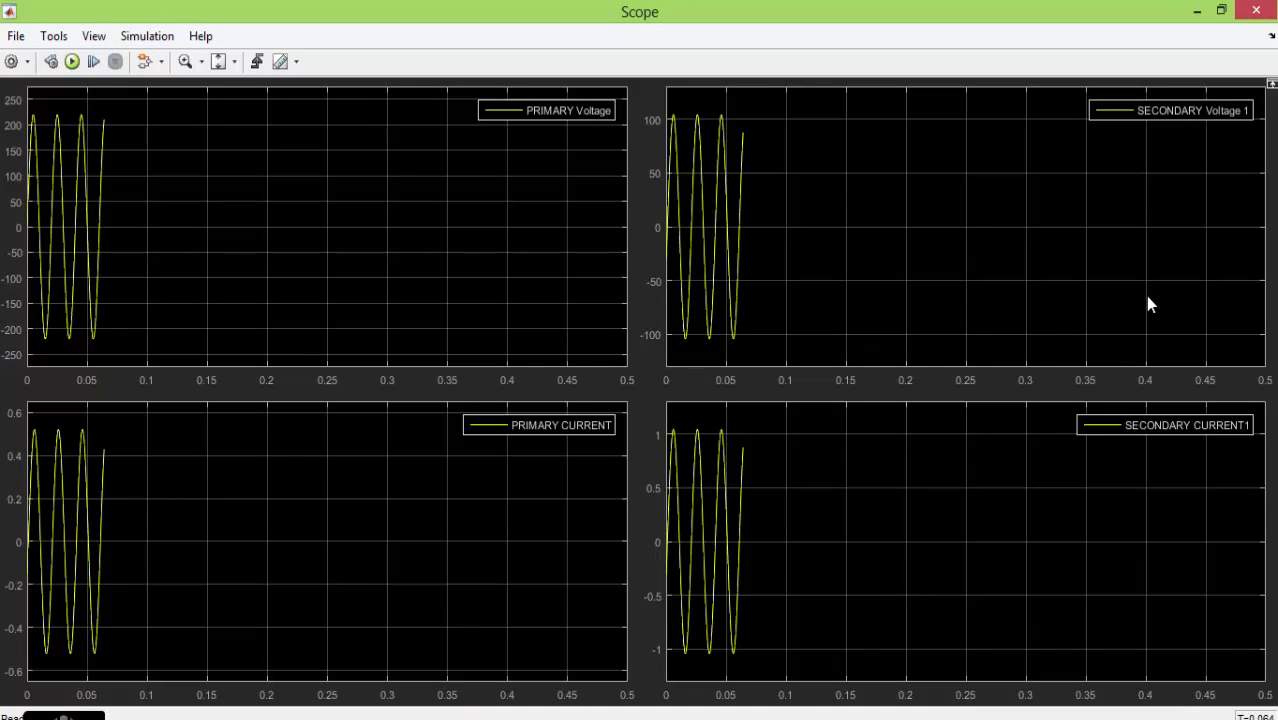
pyautogui.click(70, 72)
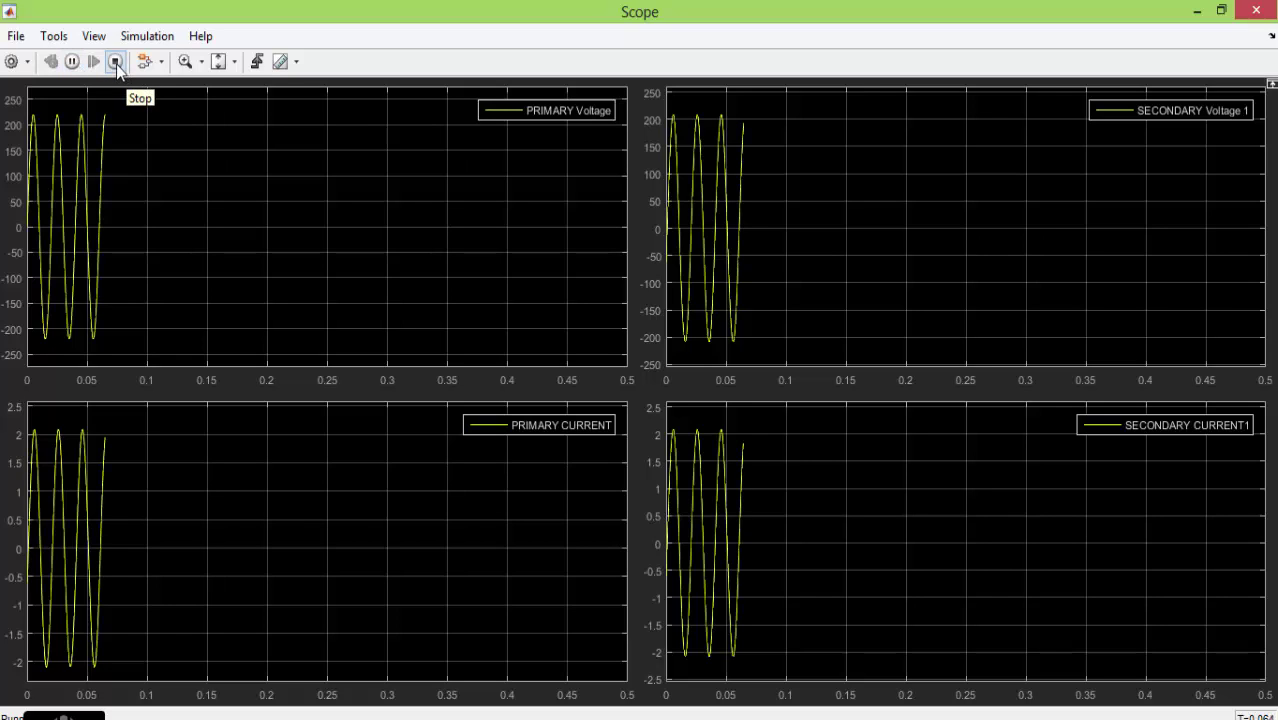
pyautogui.click(115, 62)
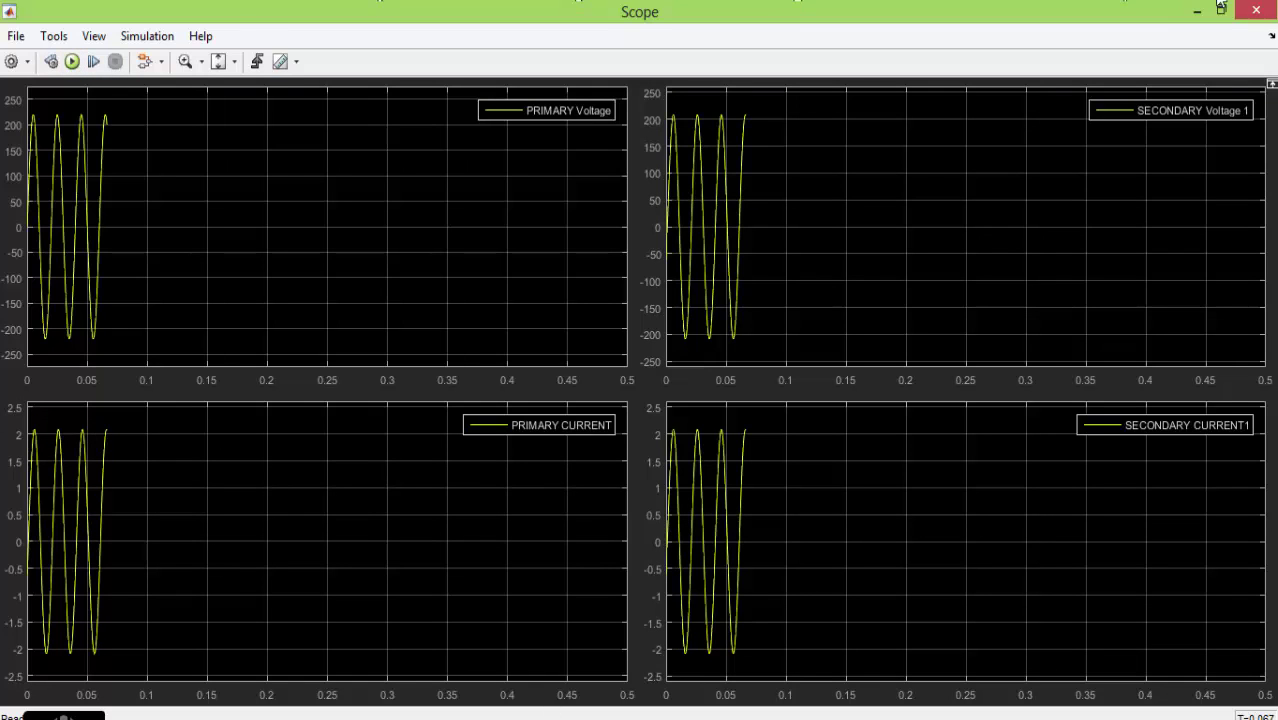
pyautogui.click(1255, 10)
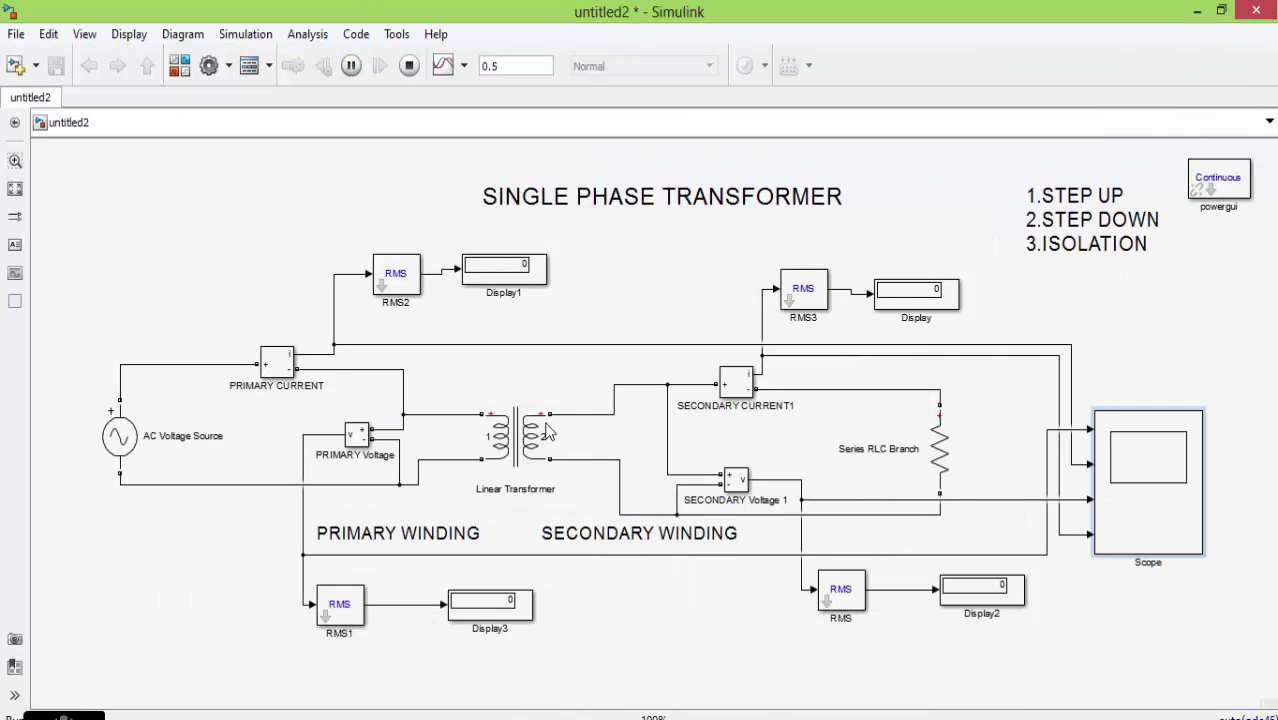
# Step: Review the block parameters of the Linear Transformer, AC Voltage Source and Series RLC Branch without changing them
pyautogui.doubleClick(531, 427)
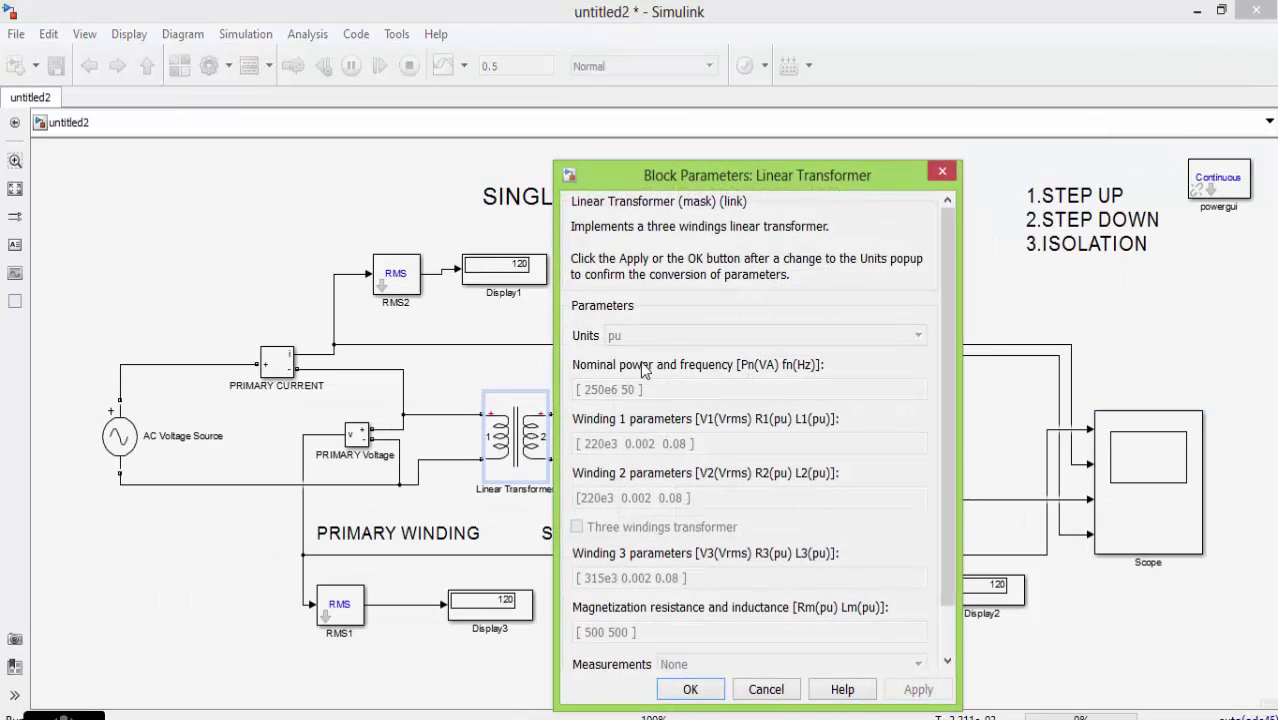
pyautogui.click(766, 689)
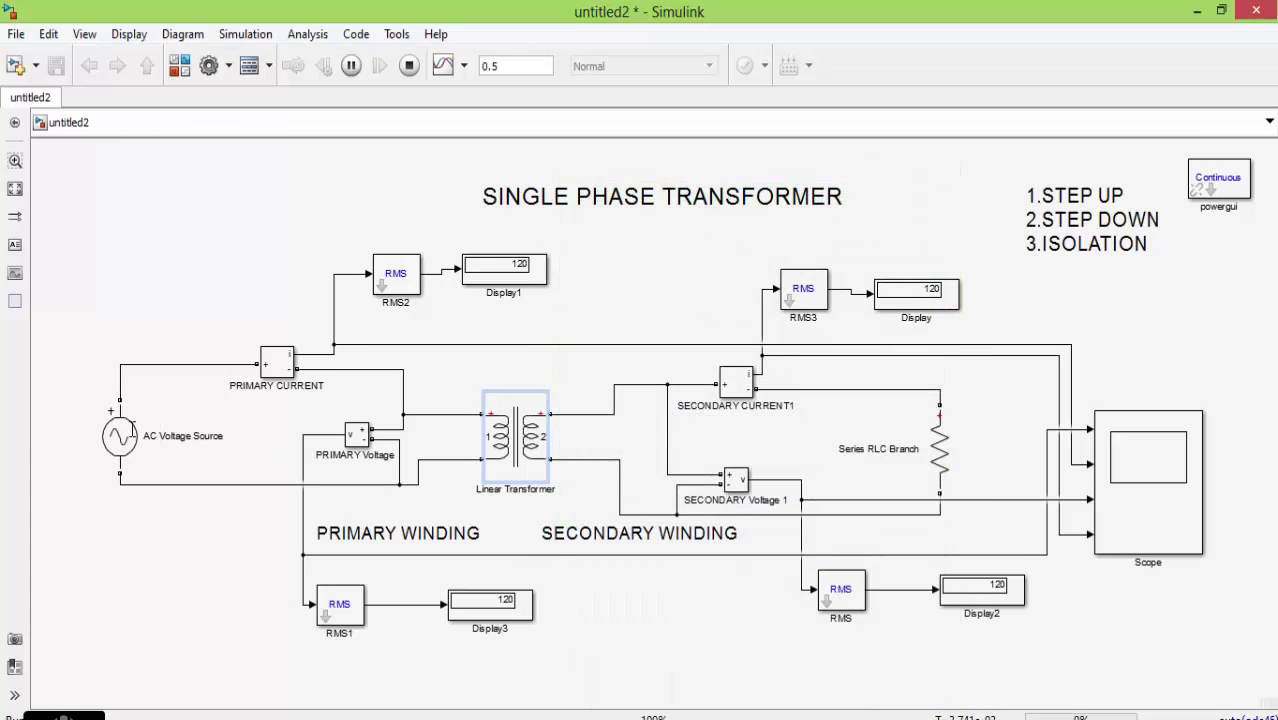
pyautogui.click(128, 440)
pyautogui.doubleClick(128, 440)
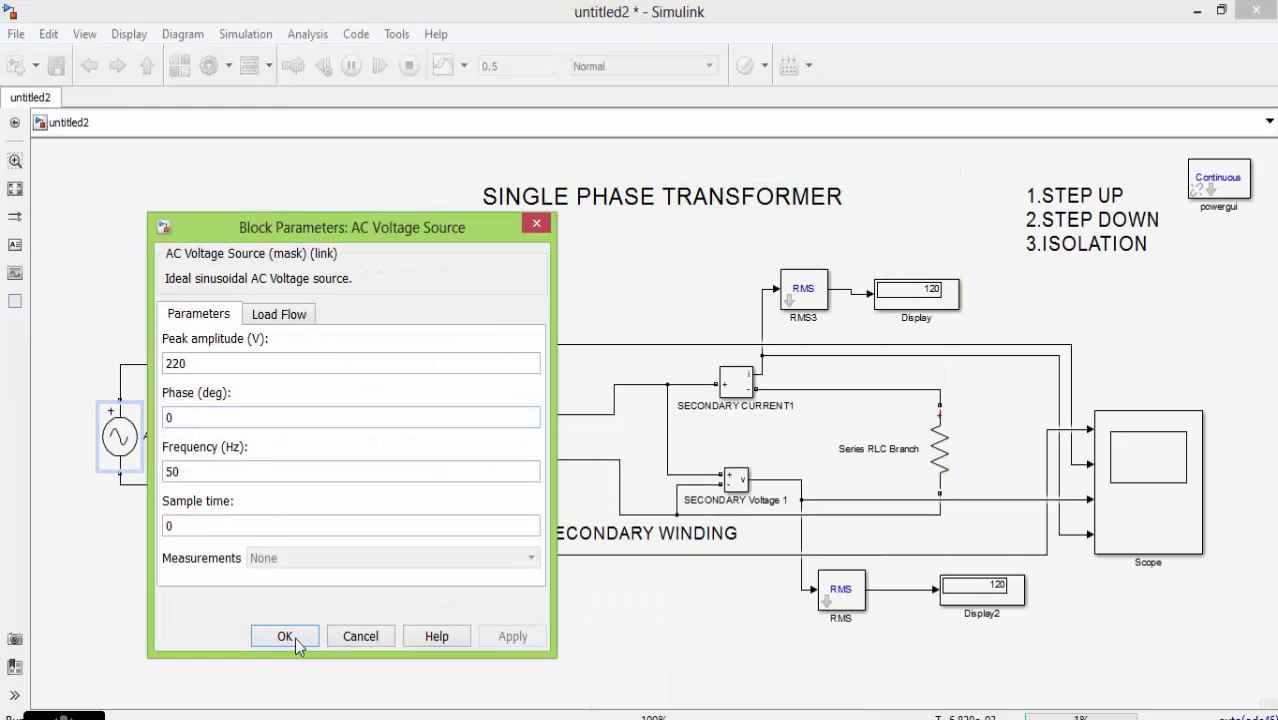
pyautogui.click(345, 636)
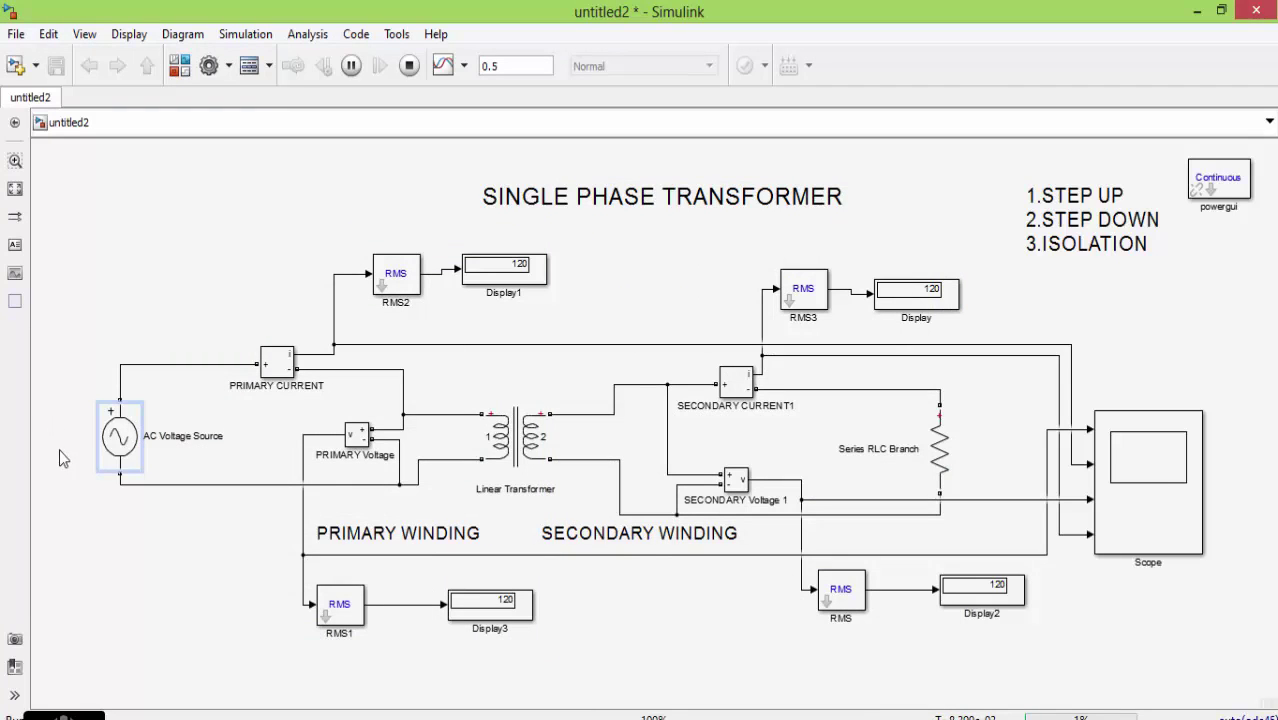
pyautogui.doubleClick(117, 440)
pyautogui.doubleClick(211, 414)
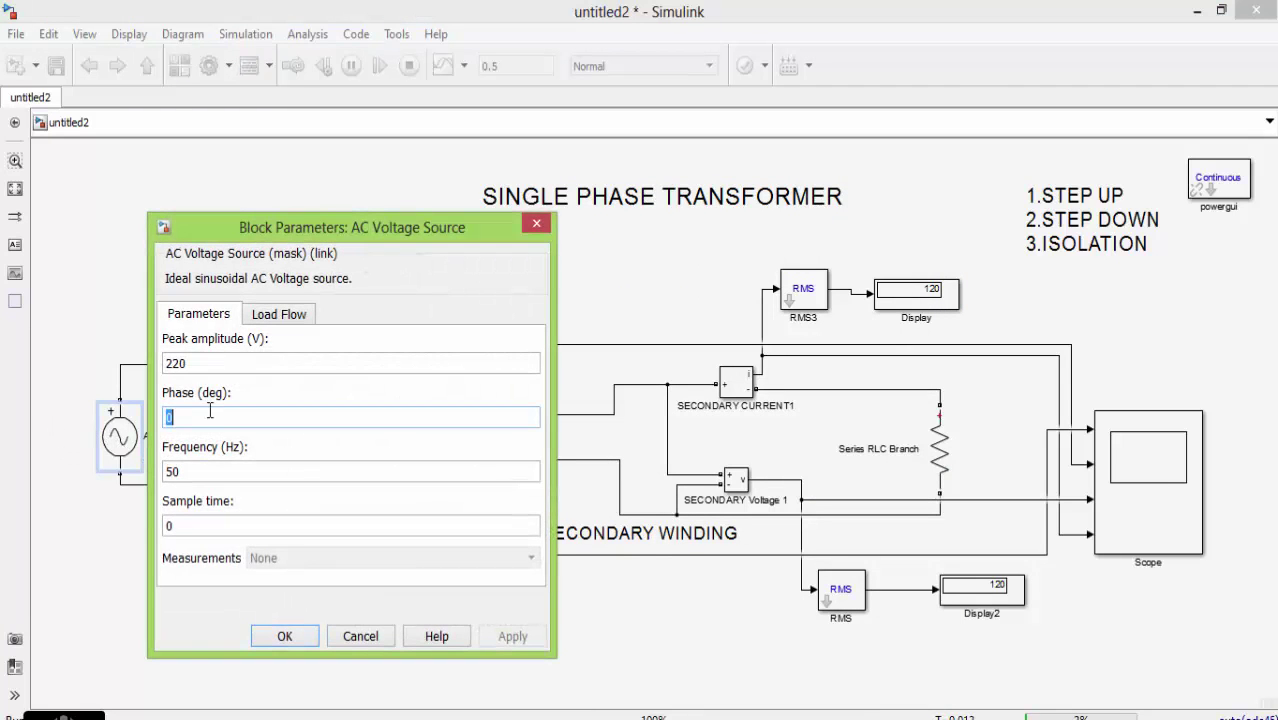
pyautogui.click(289, 637)
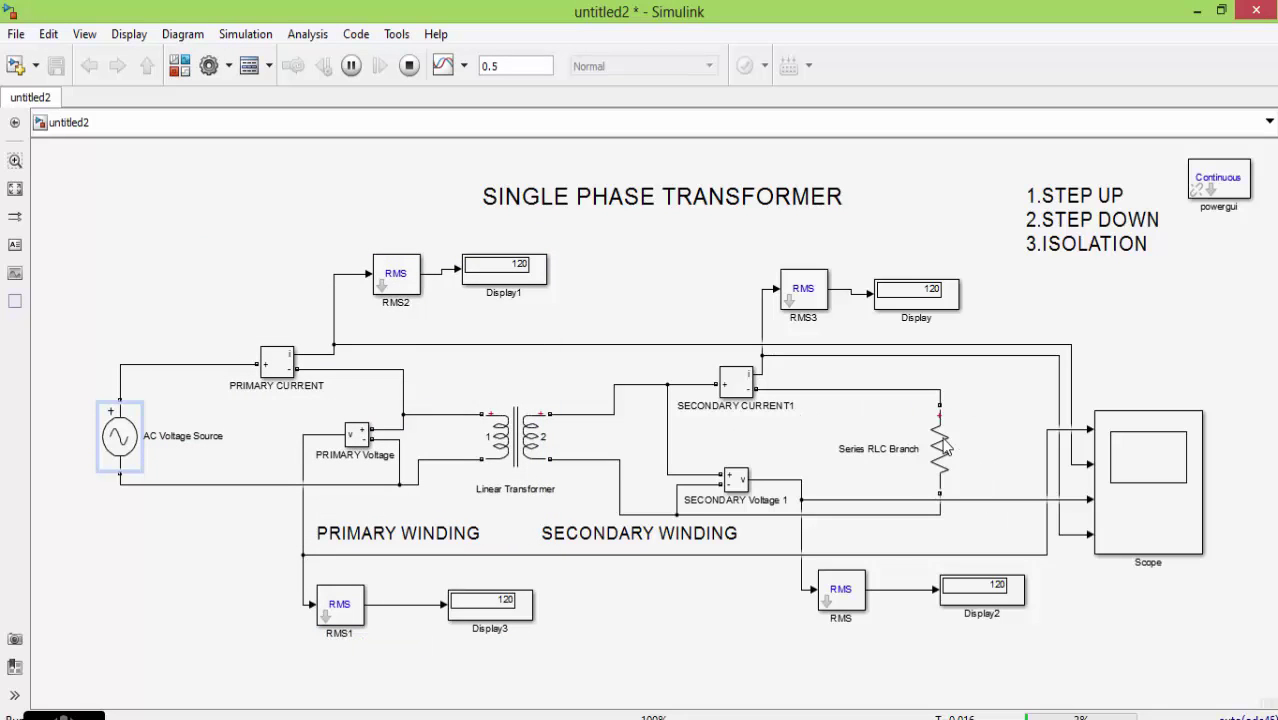
pyautogui.doubleClick(944, 448)
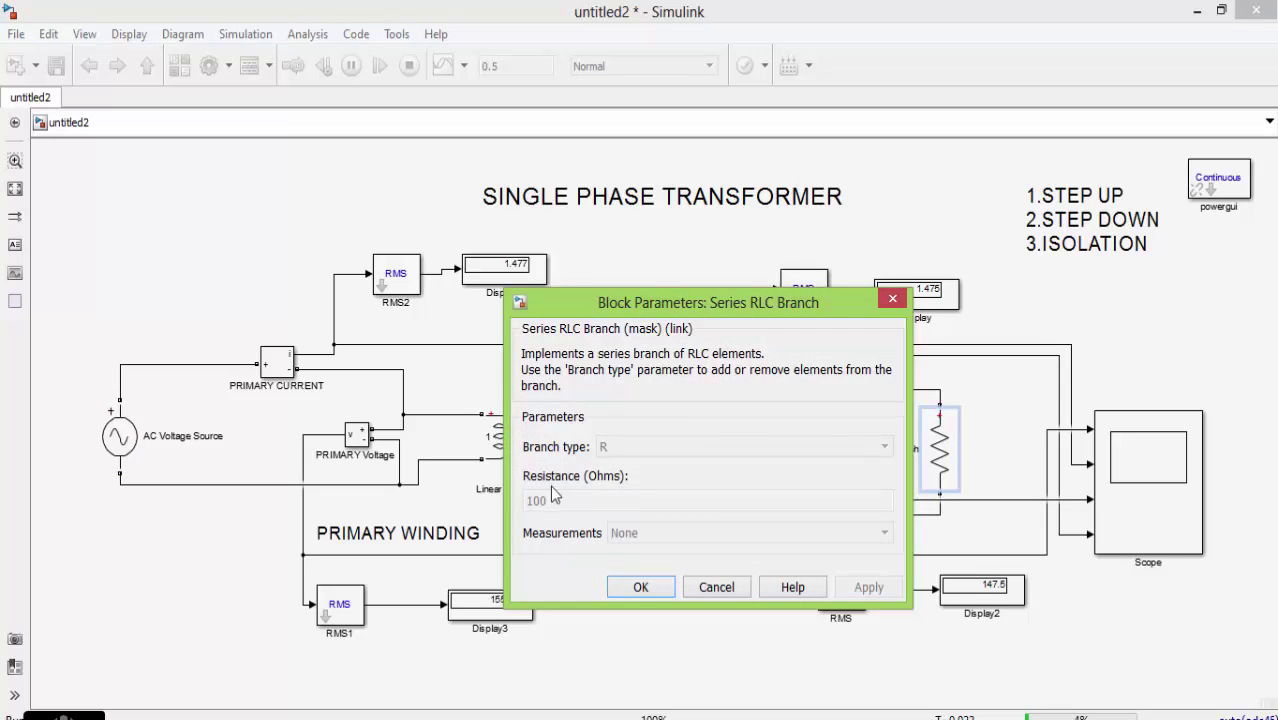
pyautogui.click(641, 587)
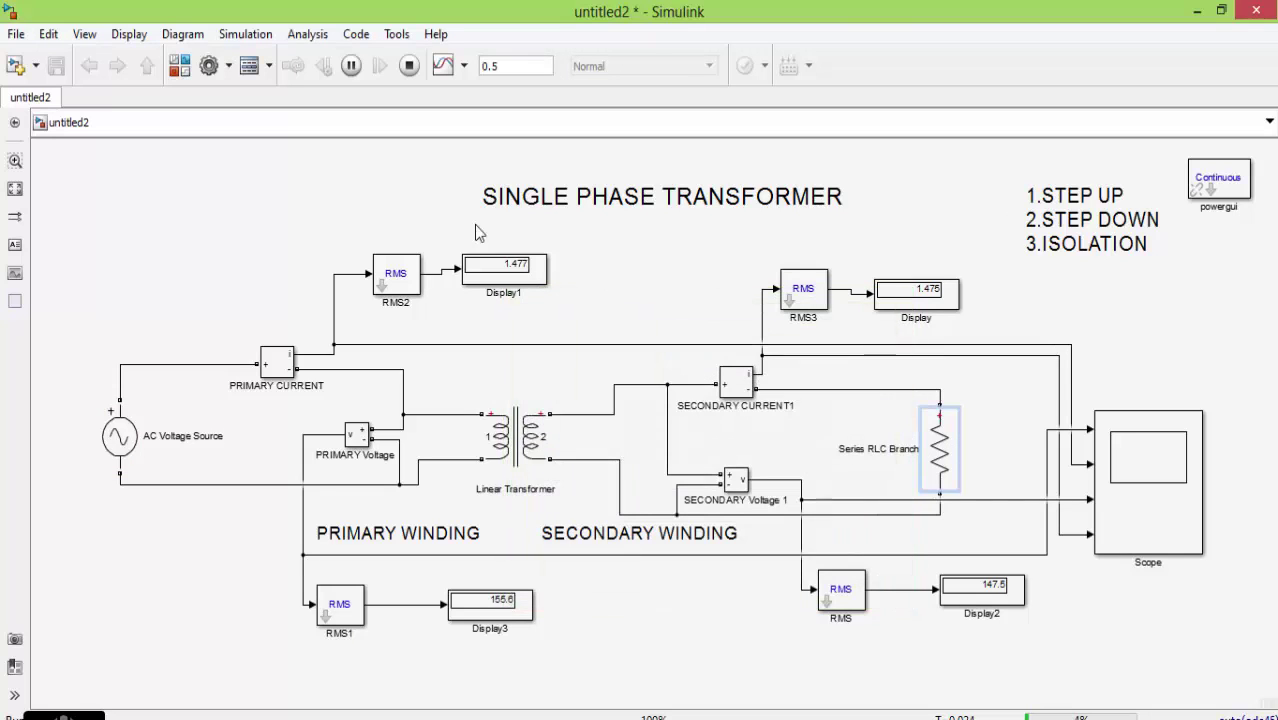
# Step: Stop the running simulation and recheck the Linear Transformer and Series RLC Branch parameters
pyautogui.click(407, 66)
pyautogui.doubleClick(518, 437)
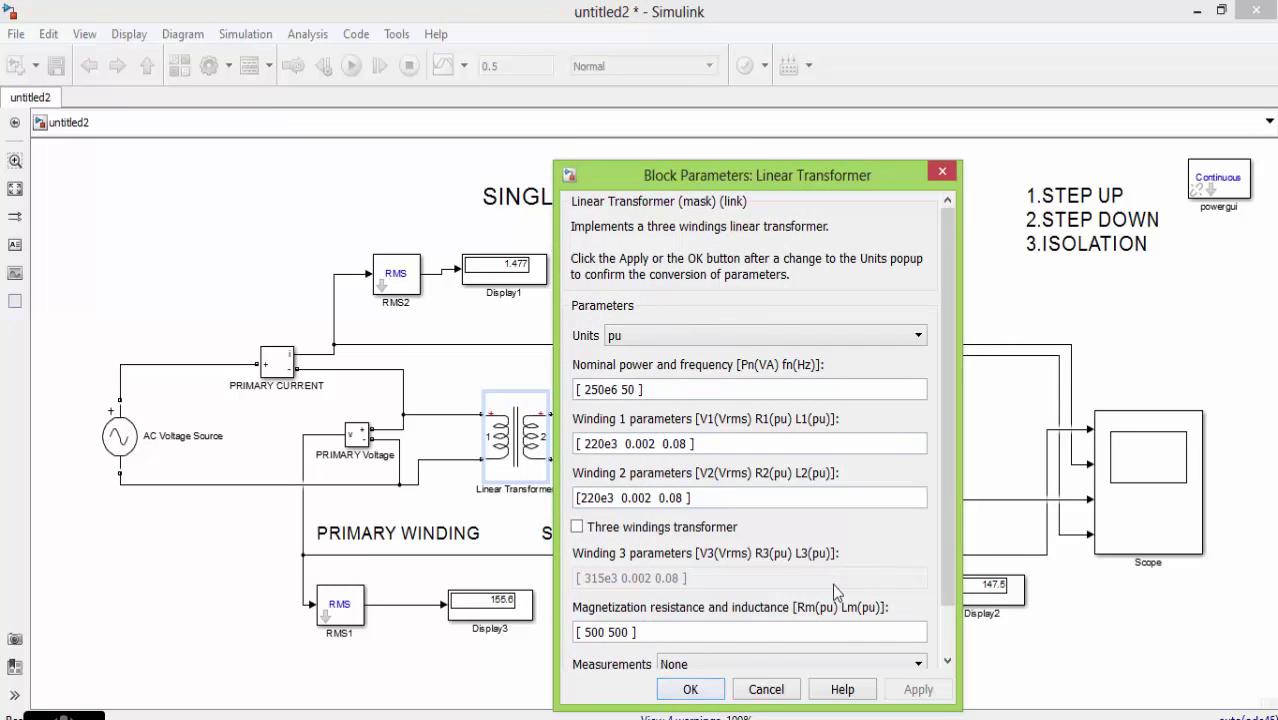
pyautogui.click(690, 689)
pyautogui.doubleClick(938, 450)
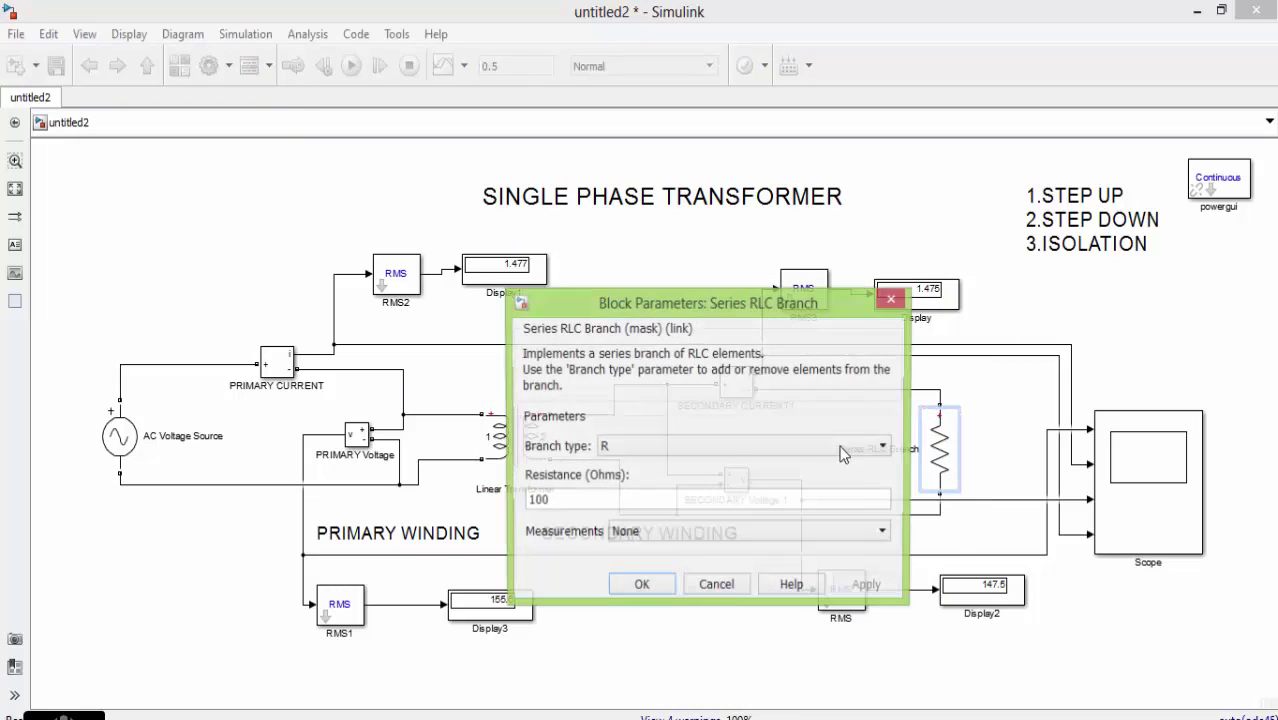
pyautogui.click(622, 588)
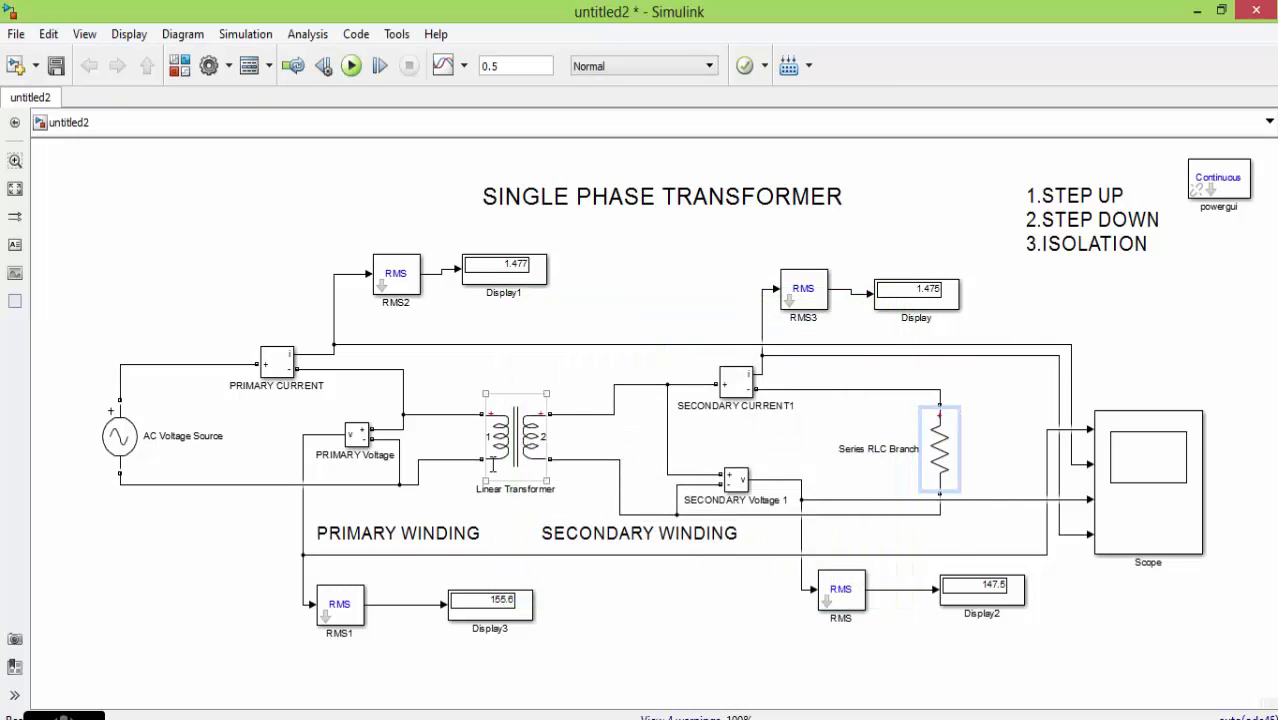
# Step: Move the STEP UP, STEP DOWN, ISOLATION annotation slightly toward the powergui block
pyautogui.click(462, 253)
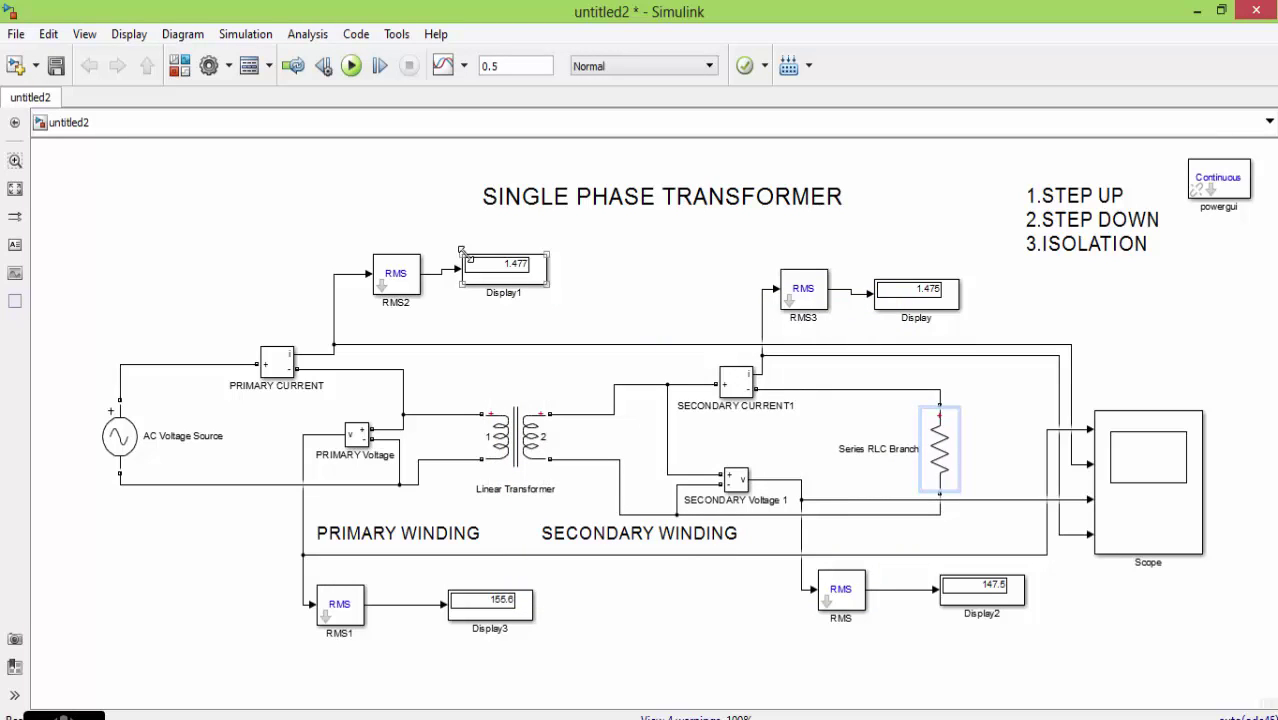
pyautogui.click(482, 200)
pyautogui.click(1152, 188)
pyautogui.moveTo(1048, 225); pyautogui.dragTo(1056, 229)
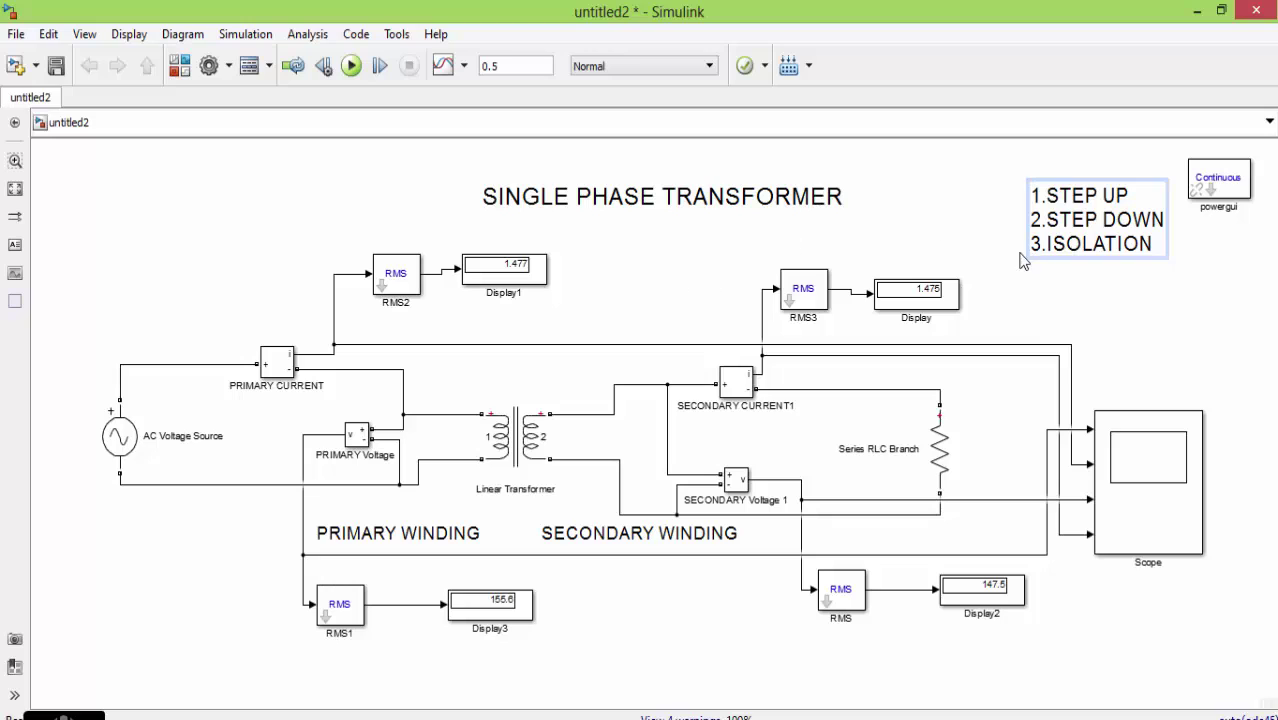
pyautogui.click(1072, 257)
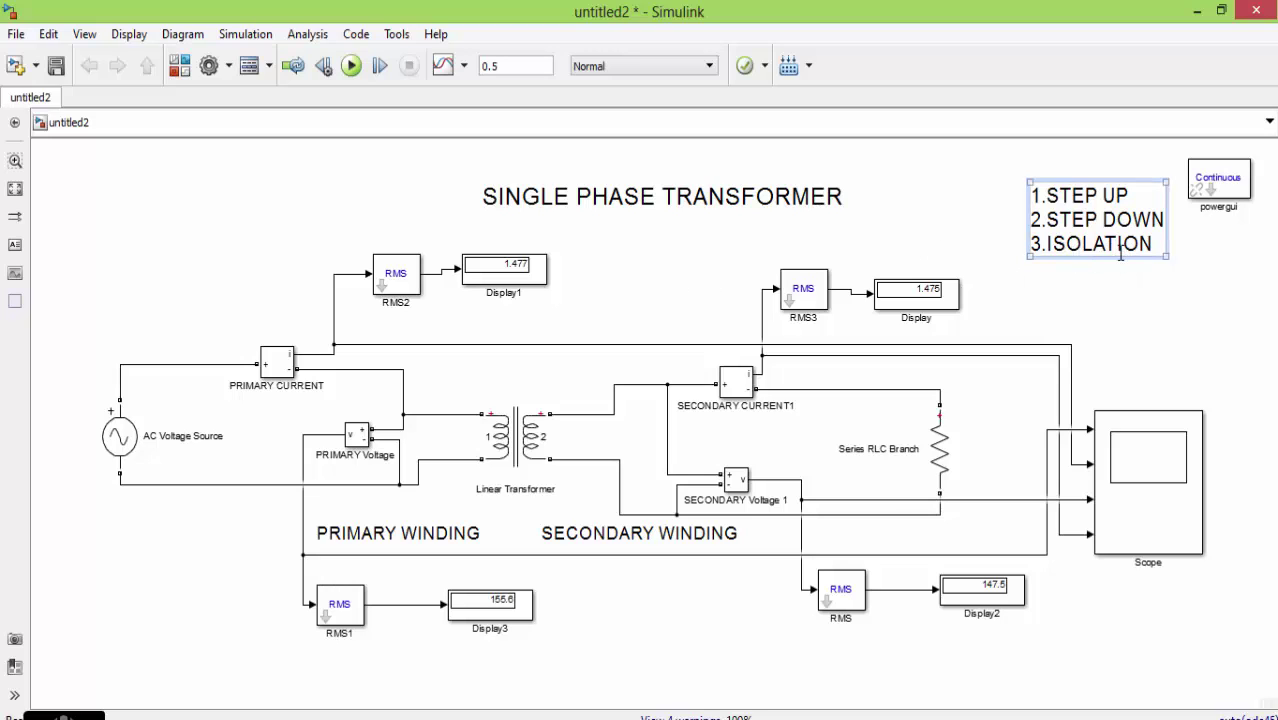
pyautogui.click(1121, 254)
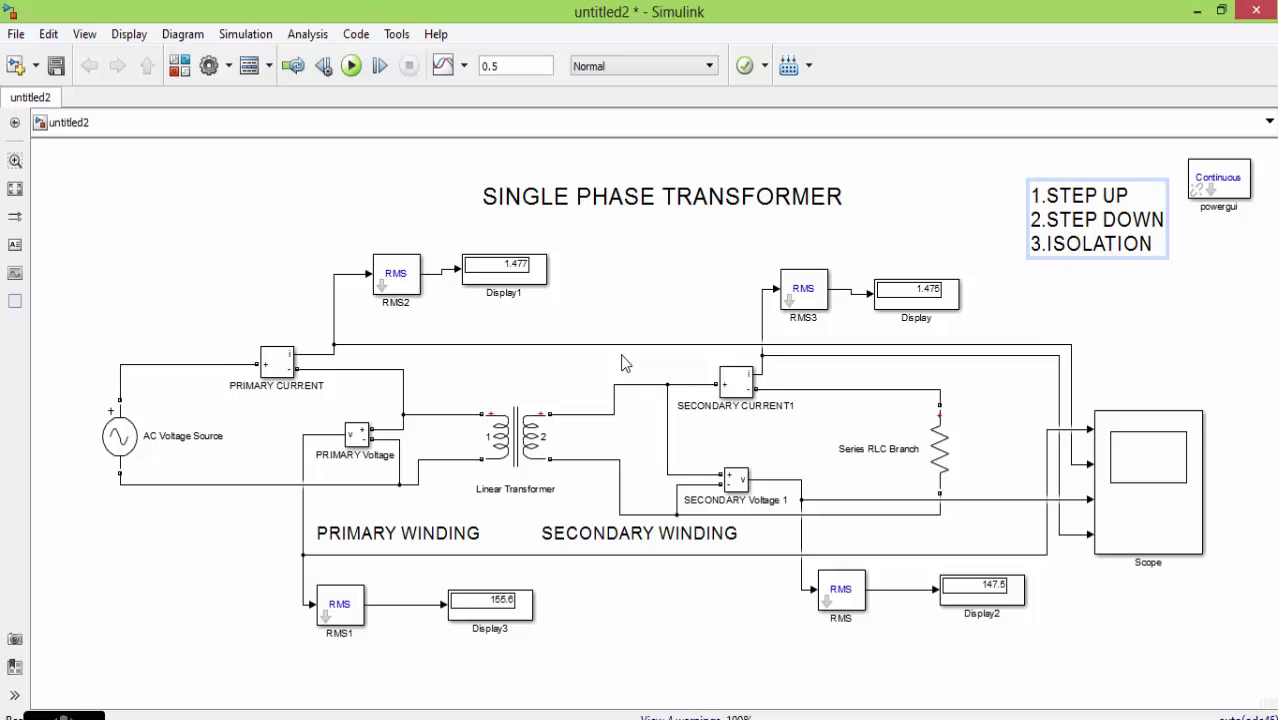